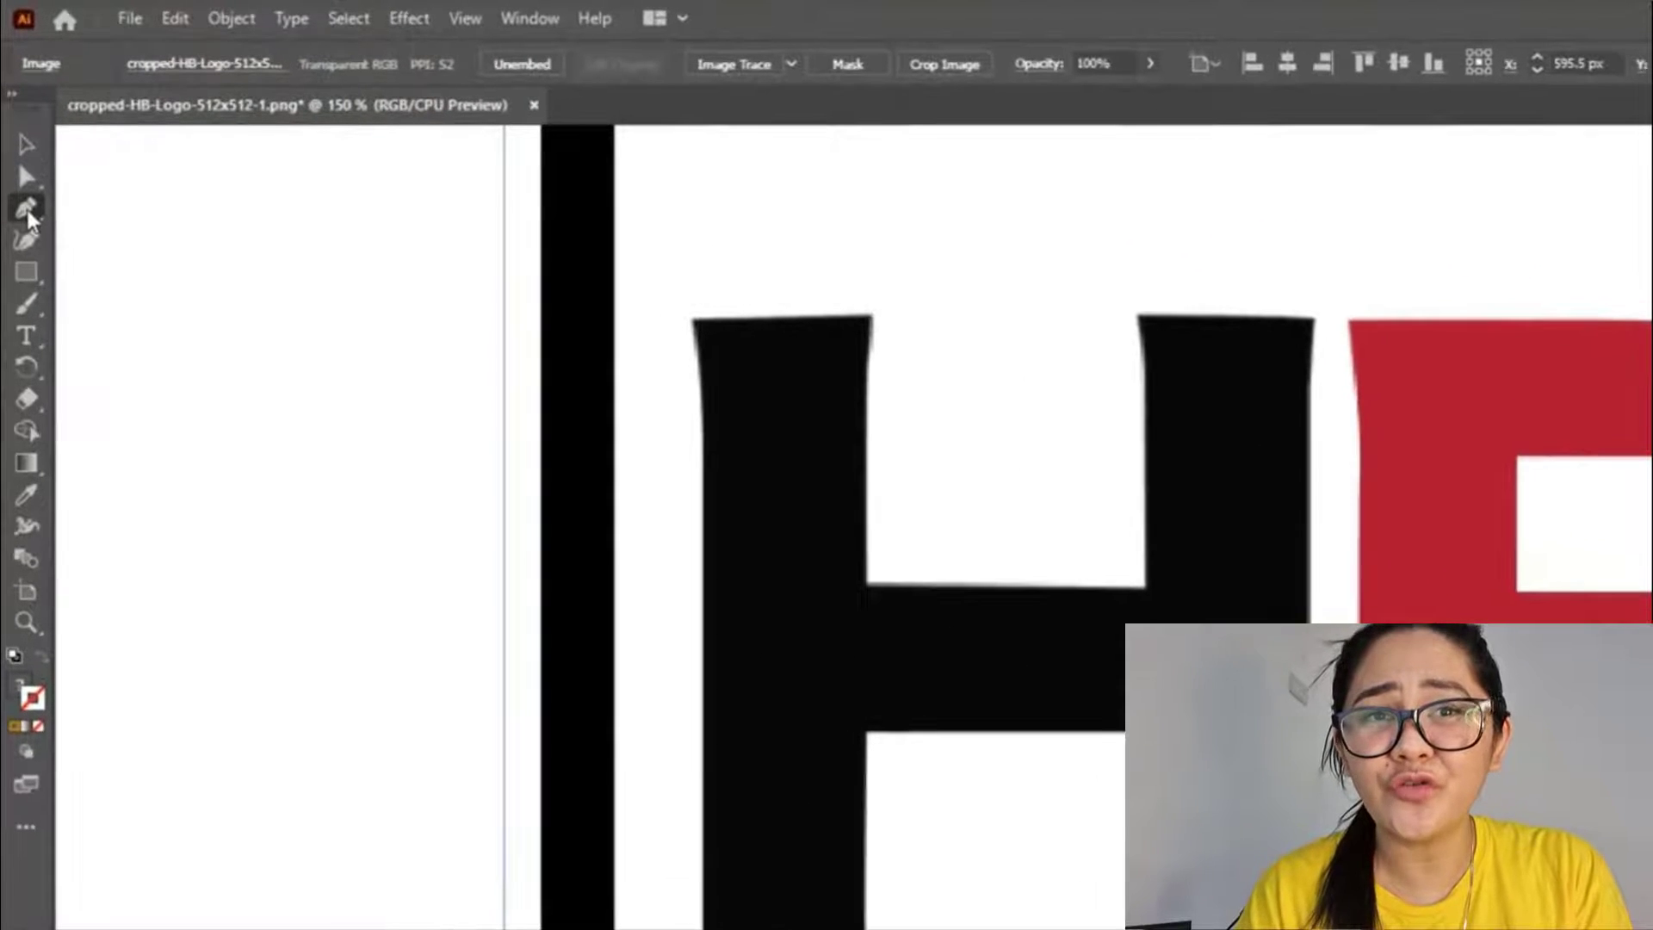
- Examine the Pen tool variants, the Curvature tool and the HB logo's letter edges at different magnifications
left_click(16, 134)
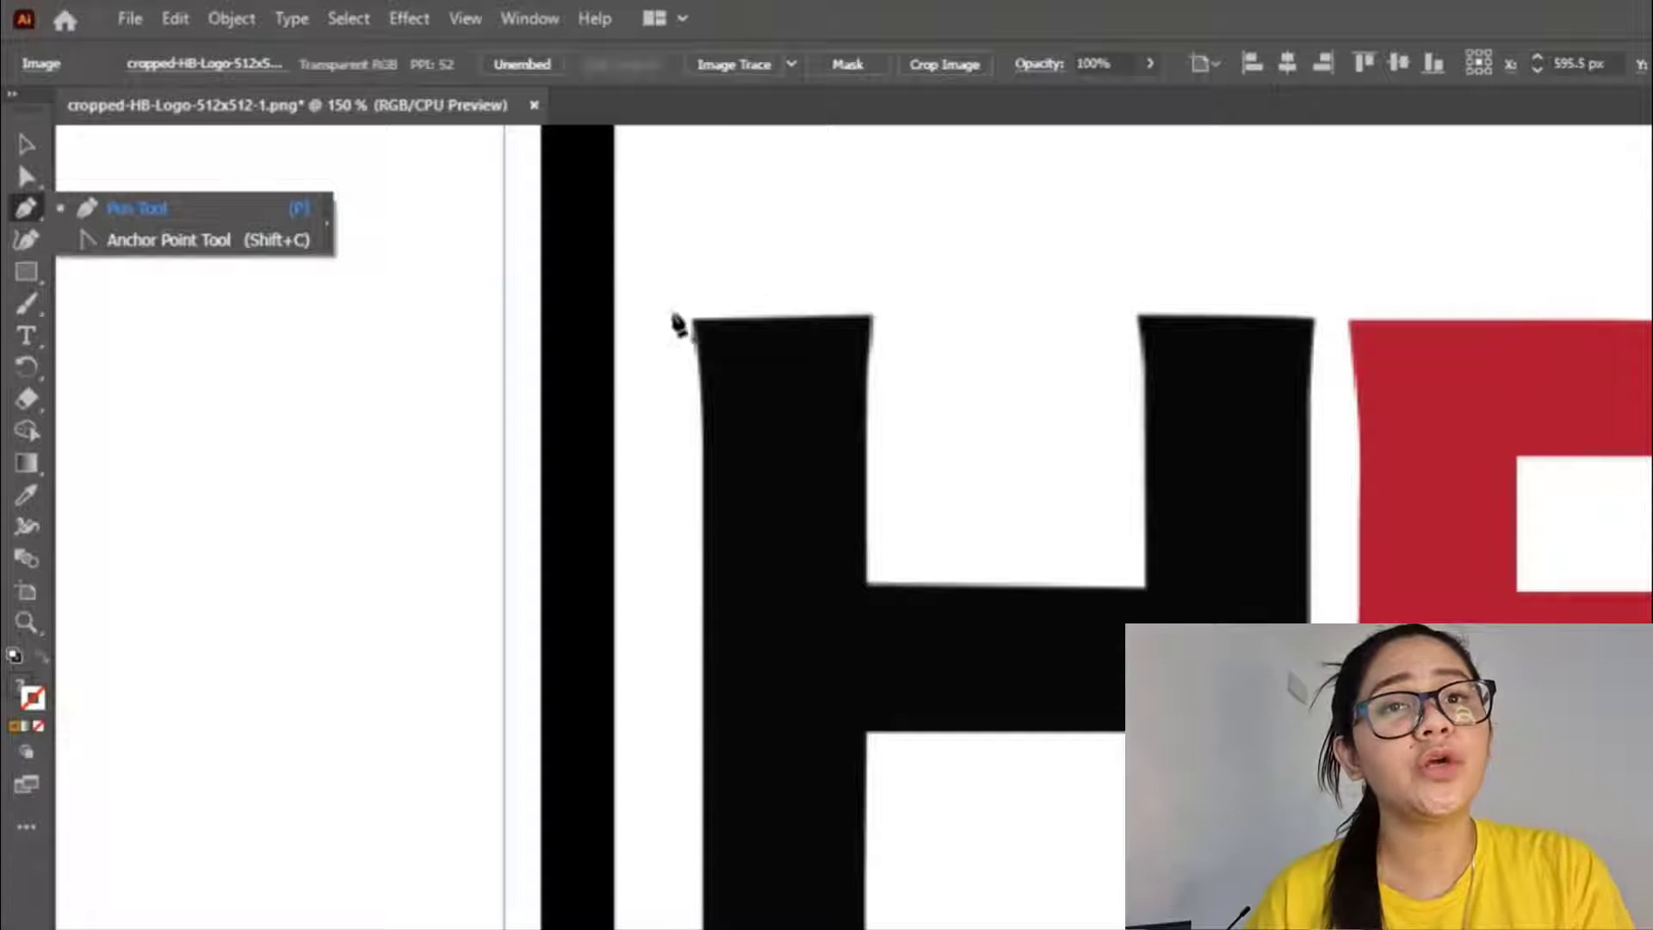
left_click(28, 239)
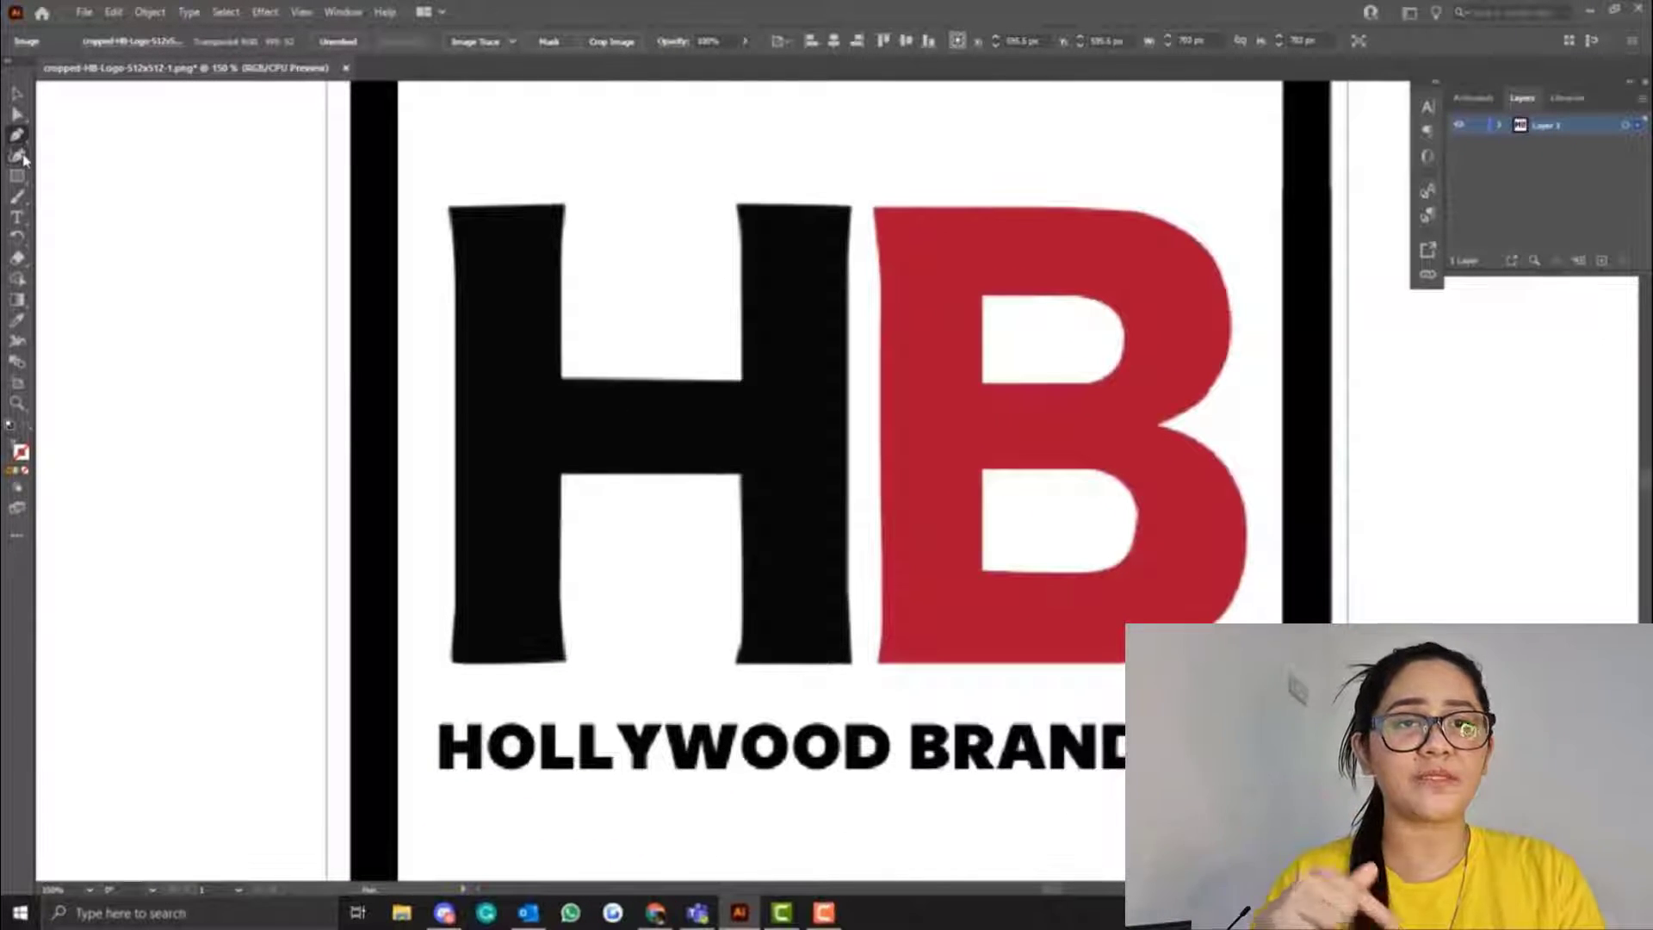
key("ctrl+equal")
key("ctrl+equal")
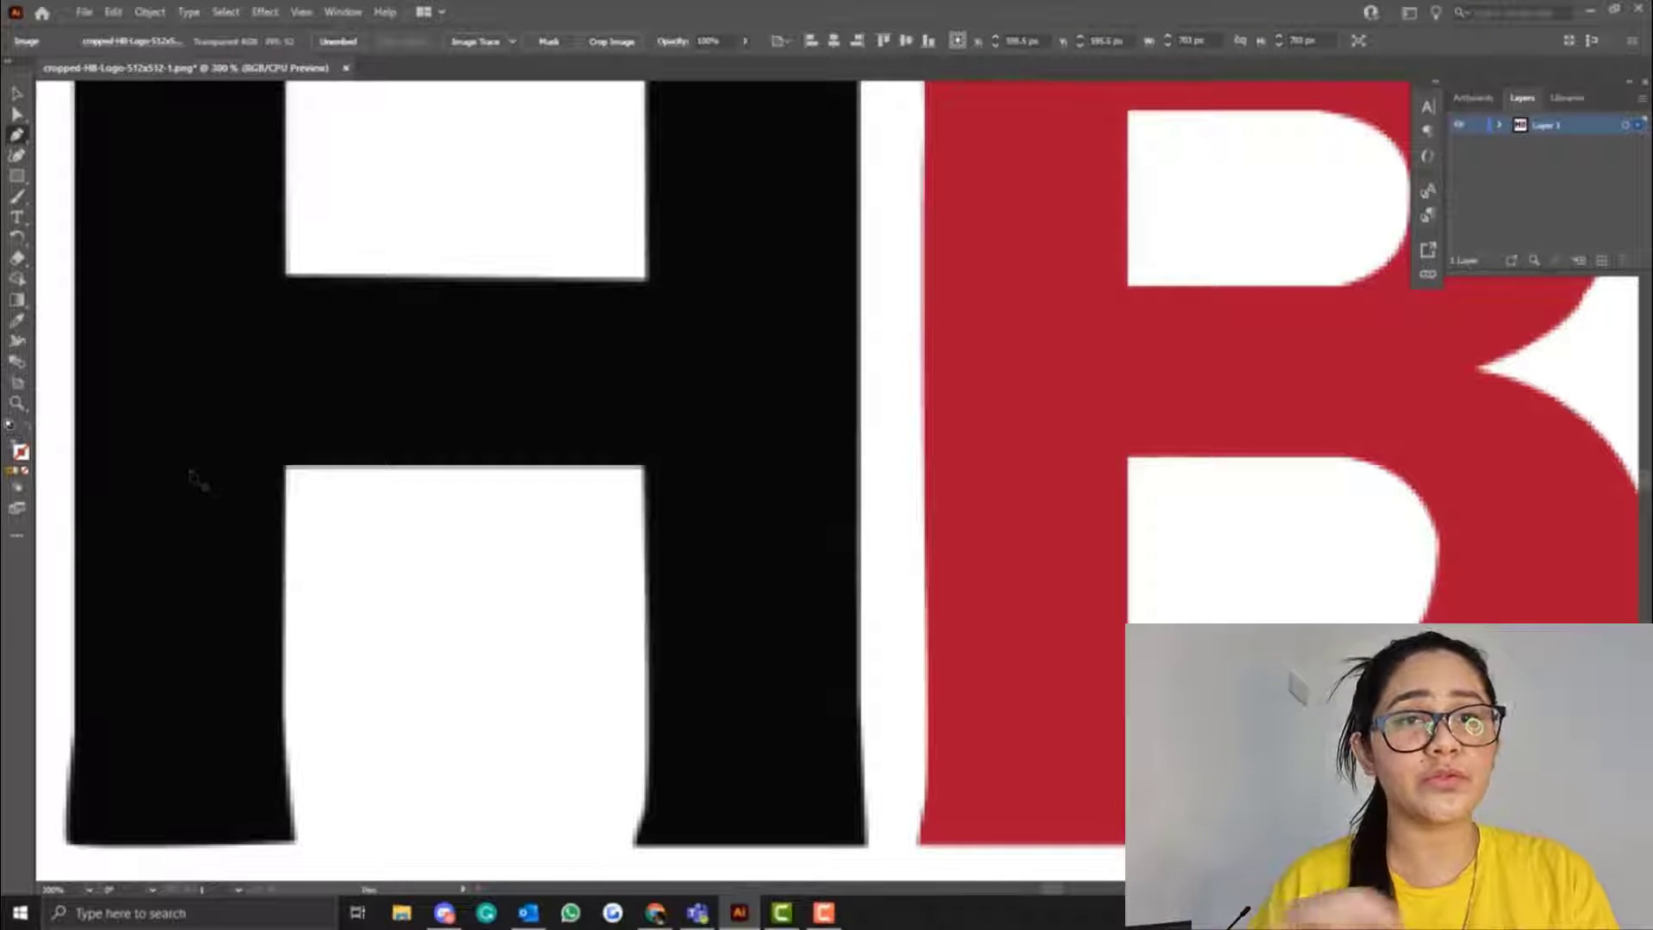
left_click(17, 402)
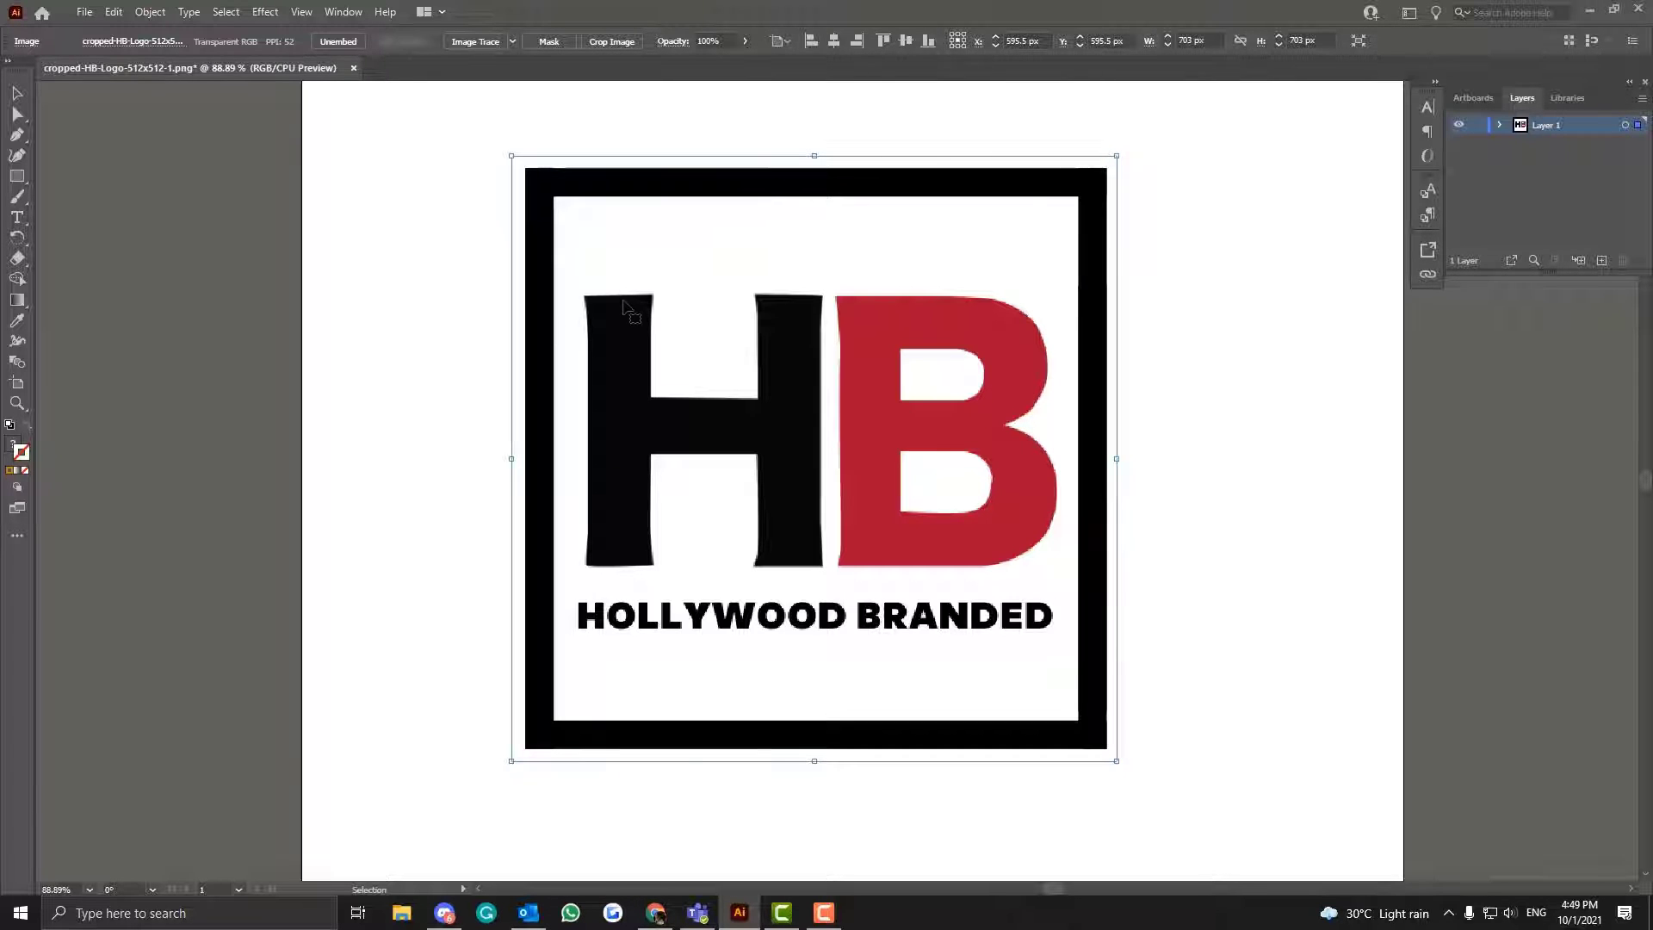
key("a")
scroll(626, 309, "up", 1)
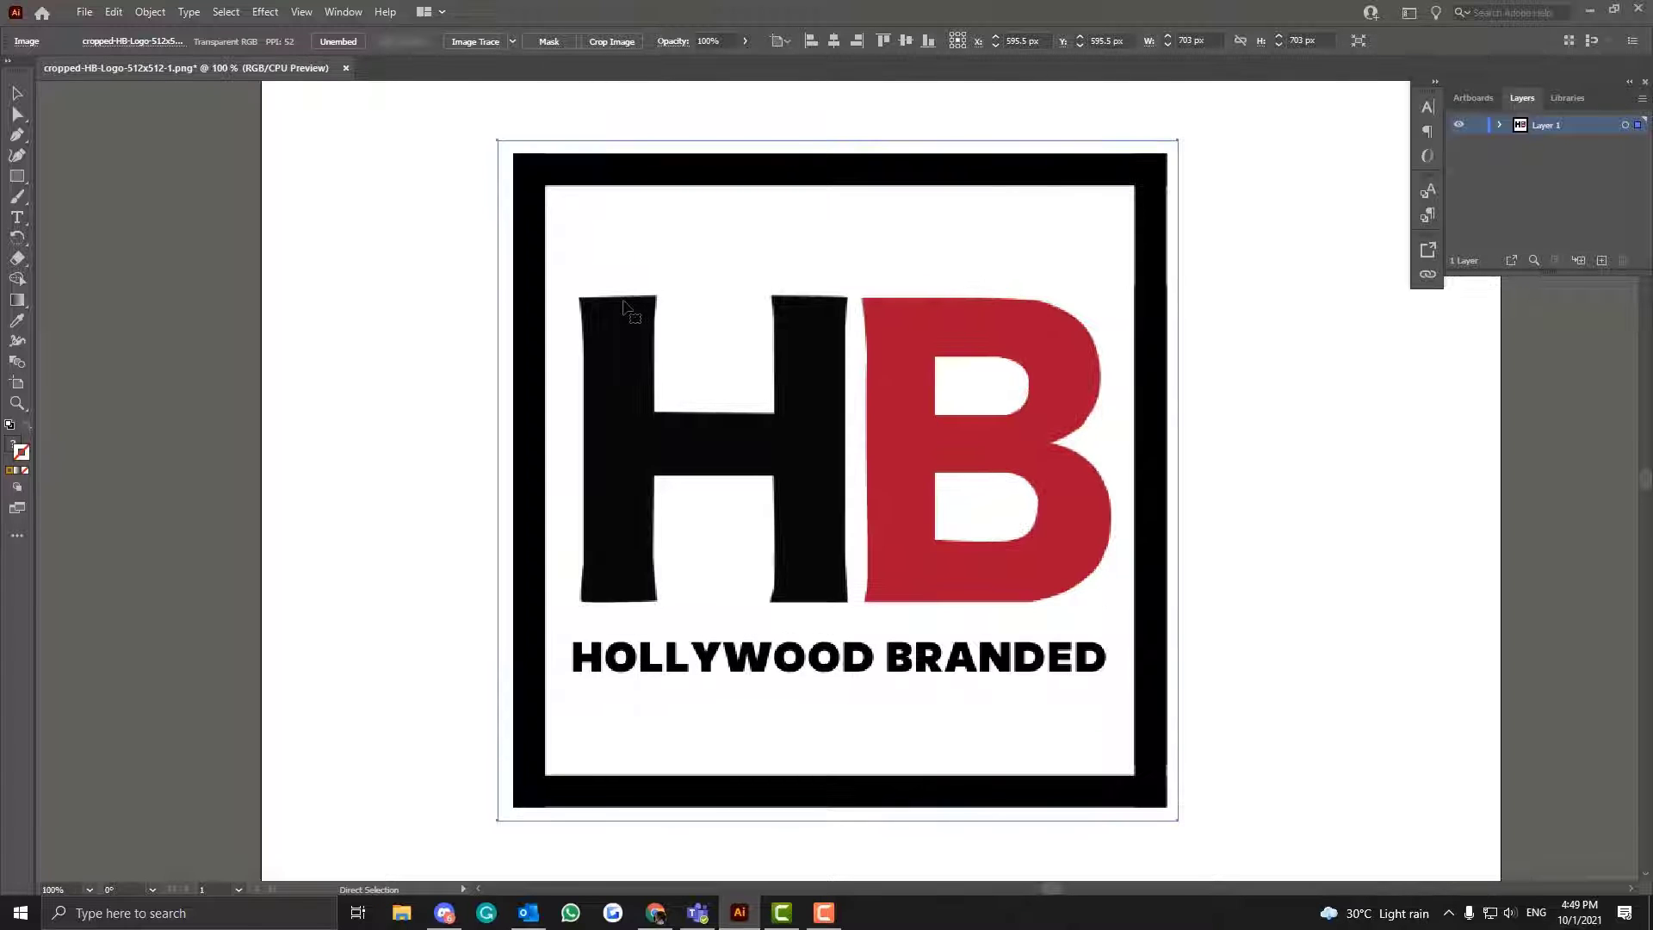
scroll(626, 308, "up", 2)
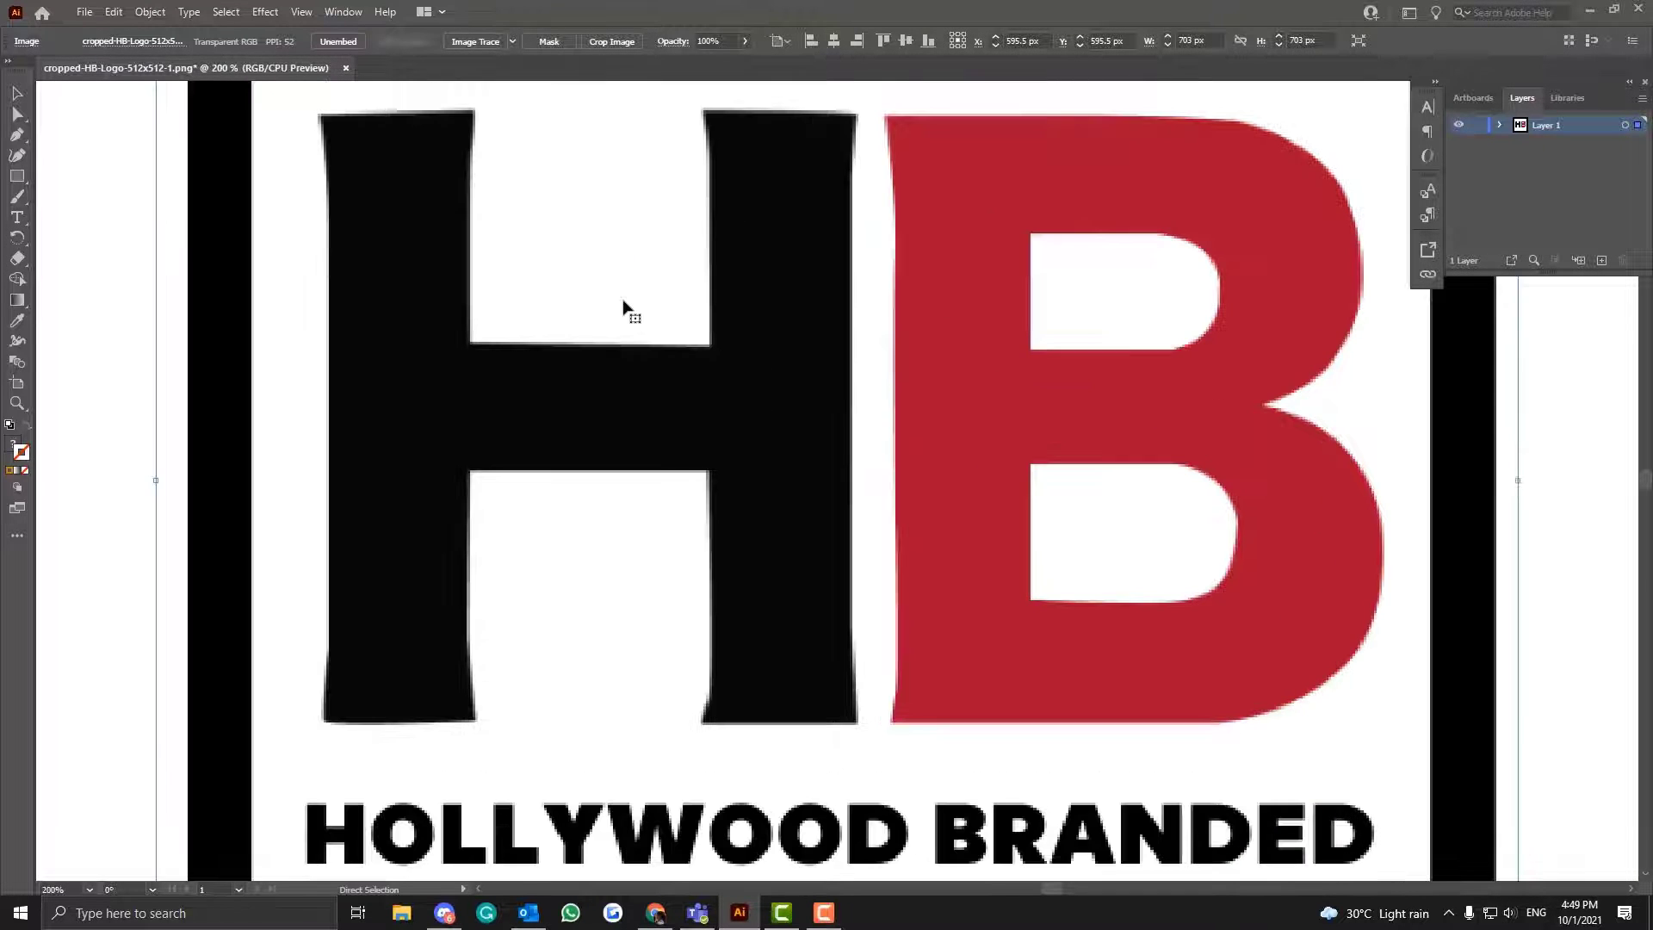
scroll(626, 309, "down", 1)
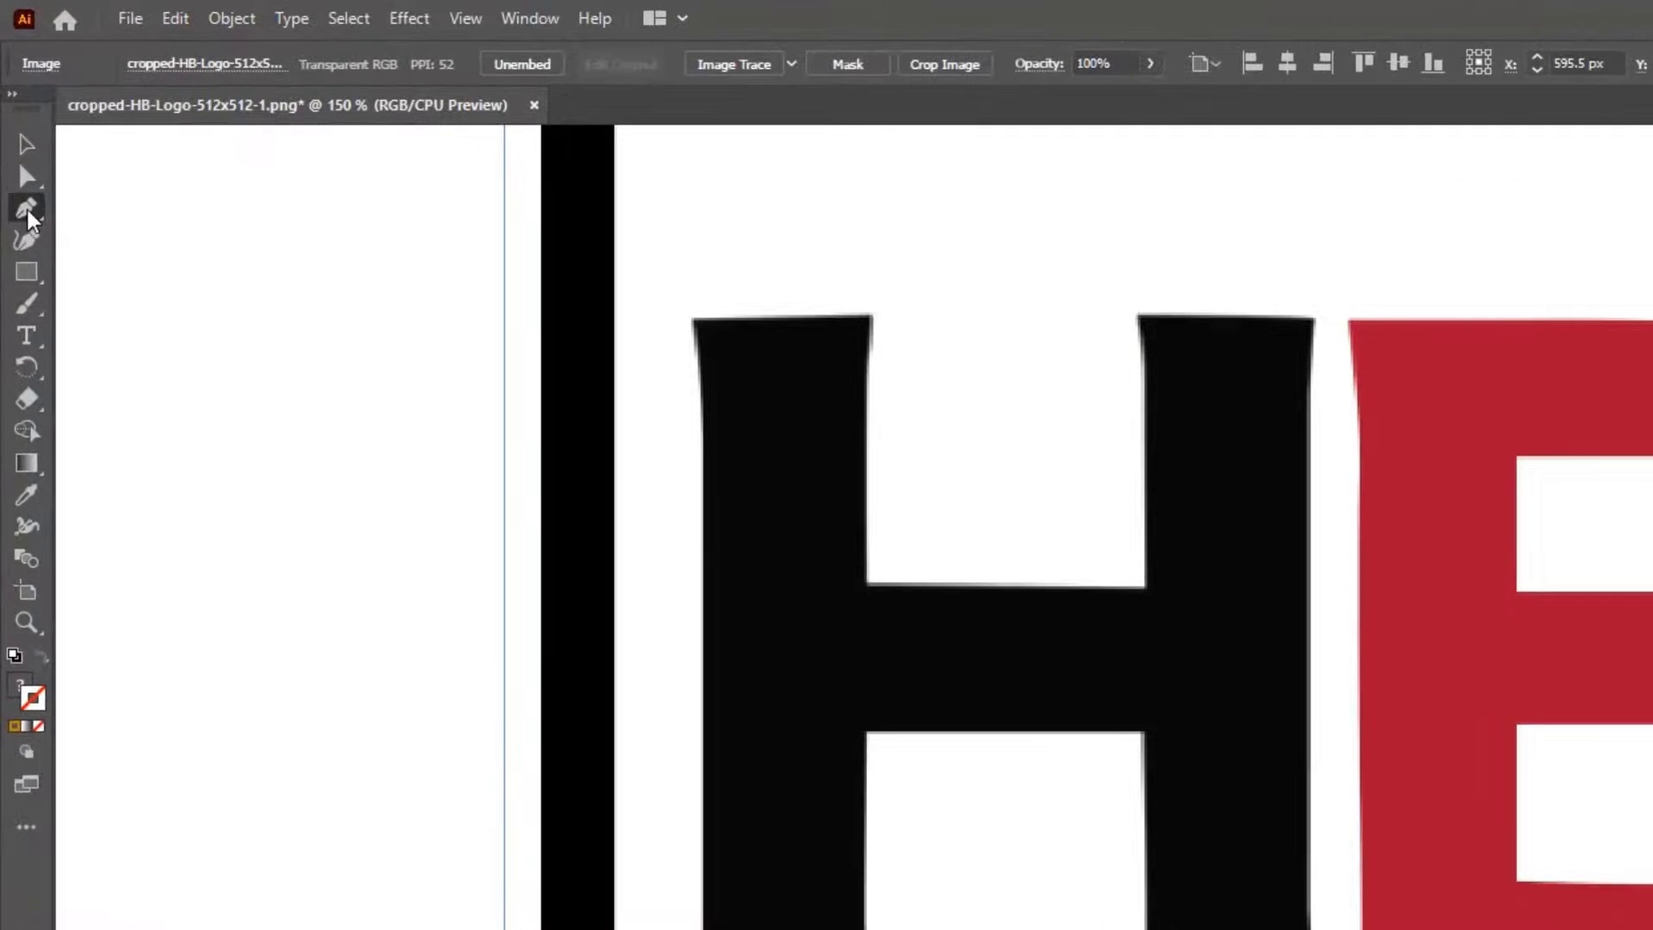
left_click(18, 137)
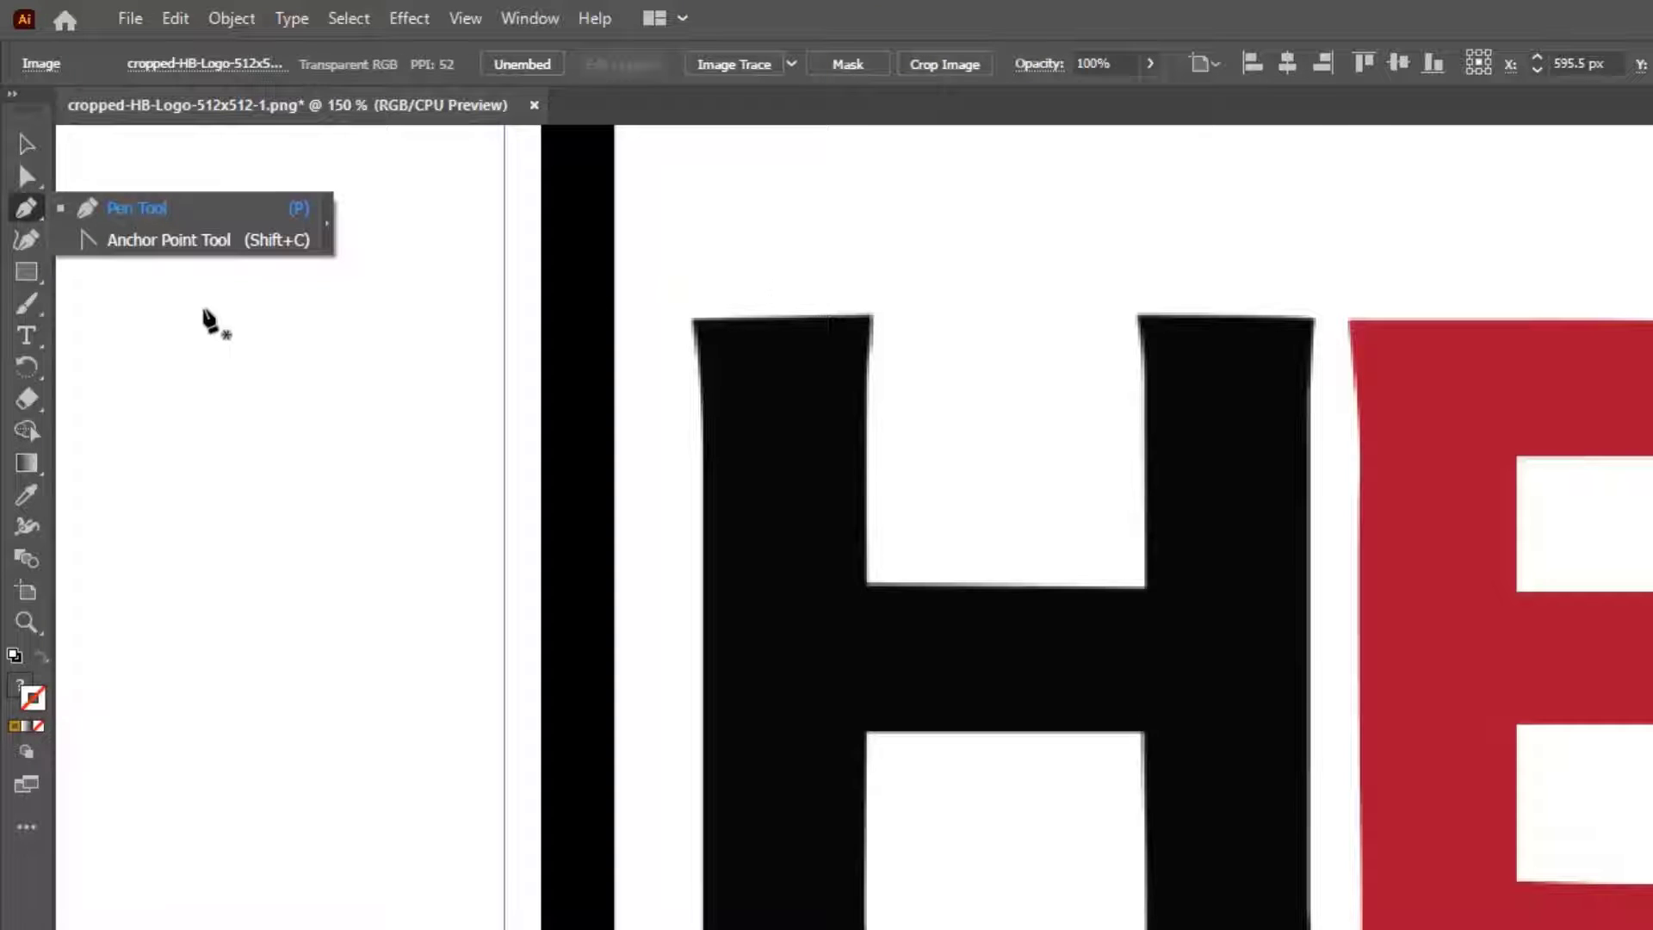
left_click(27, 240)
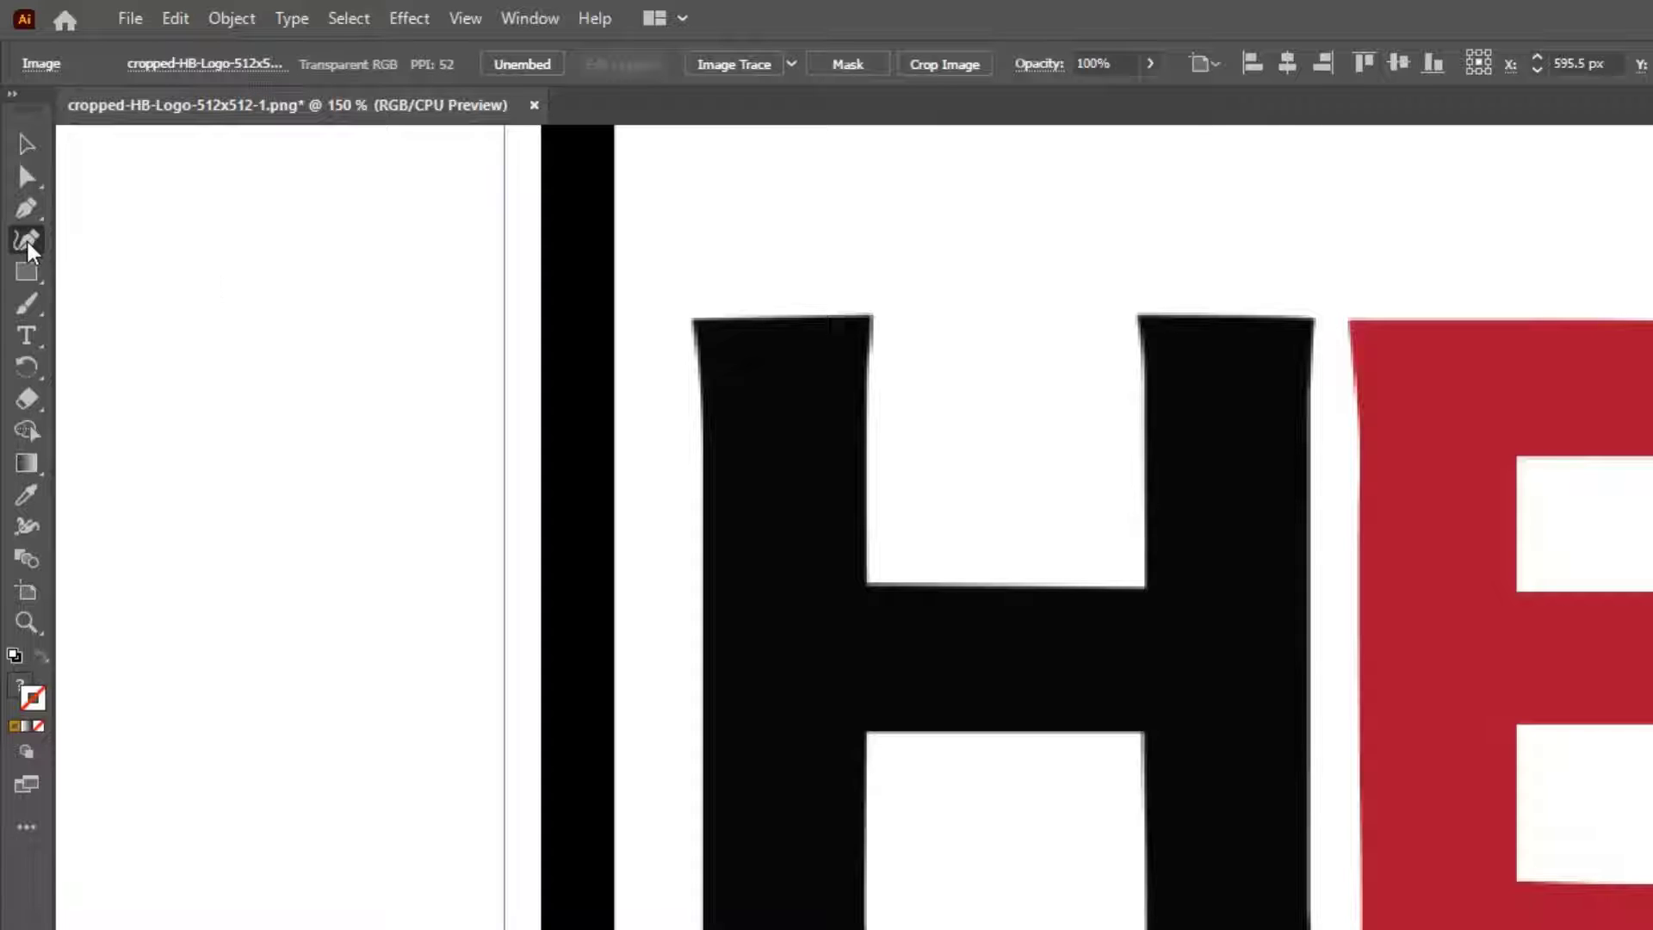
left_click(24, 212)
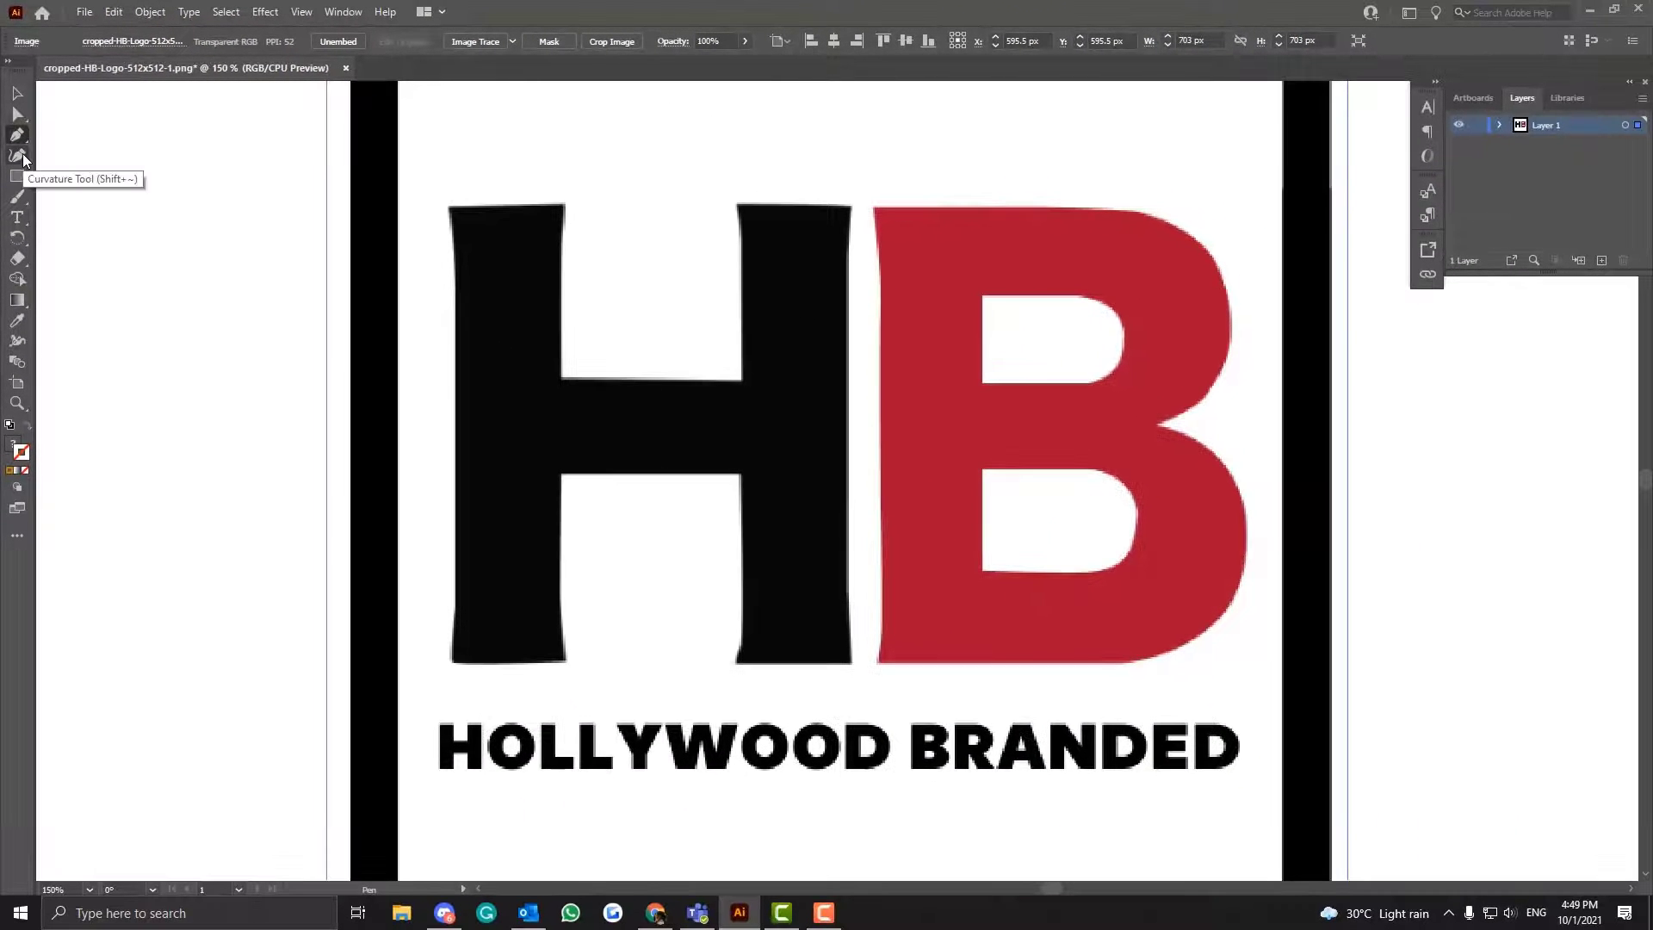
key("ctrl+=")
key("ctrl+=")
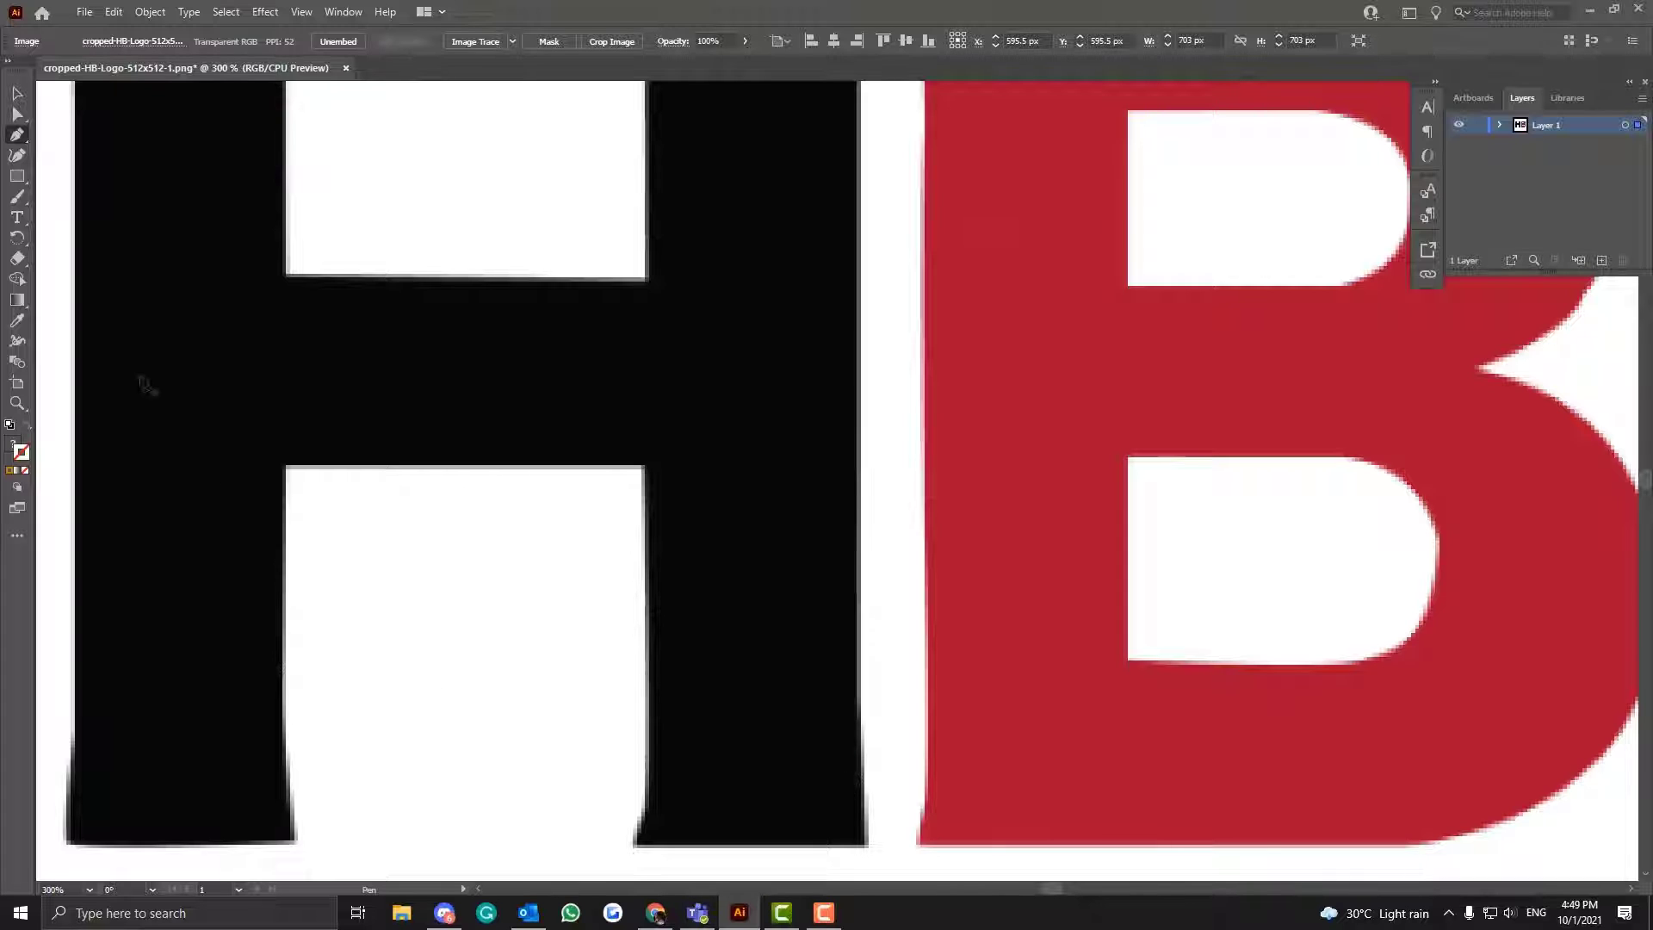
key("z")
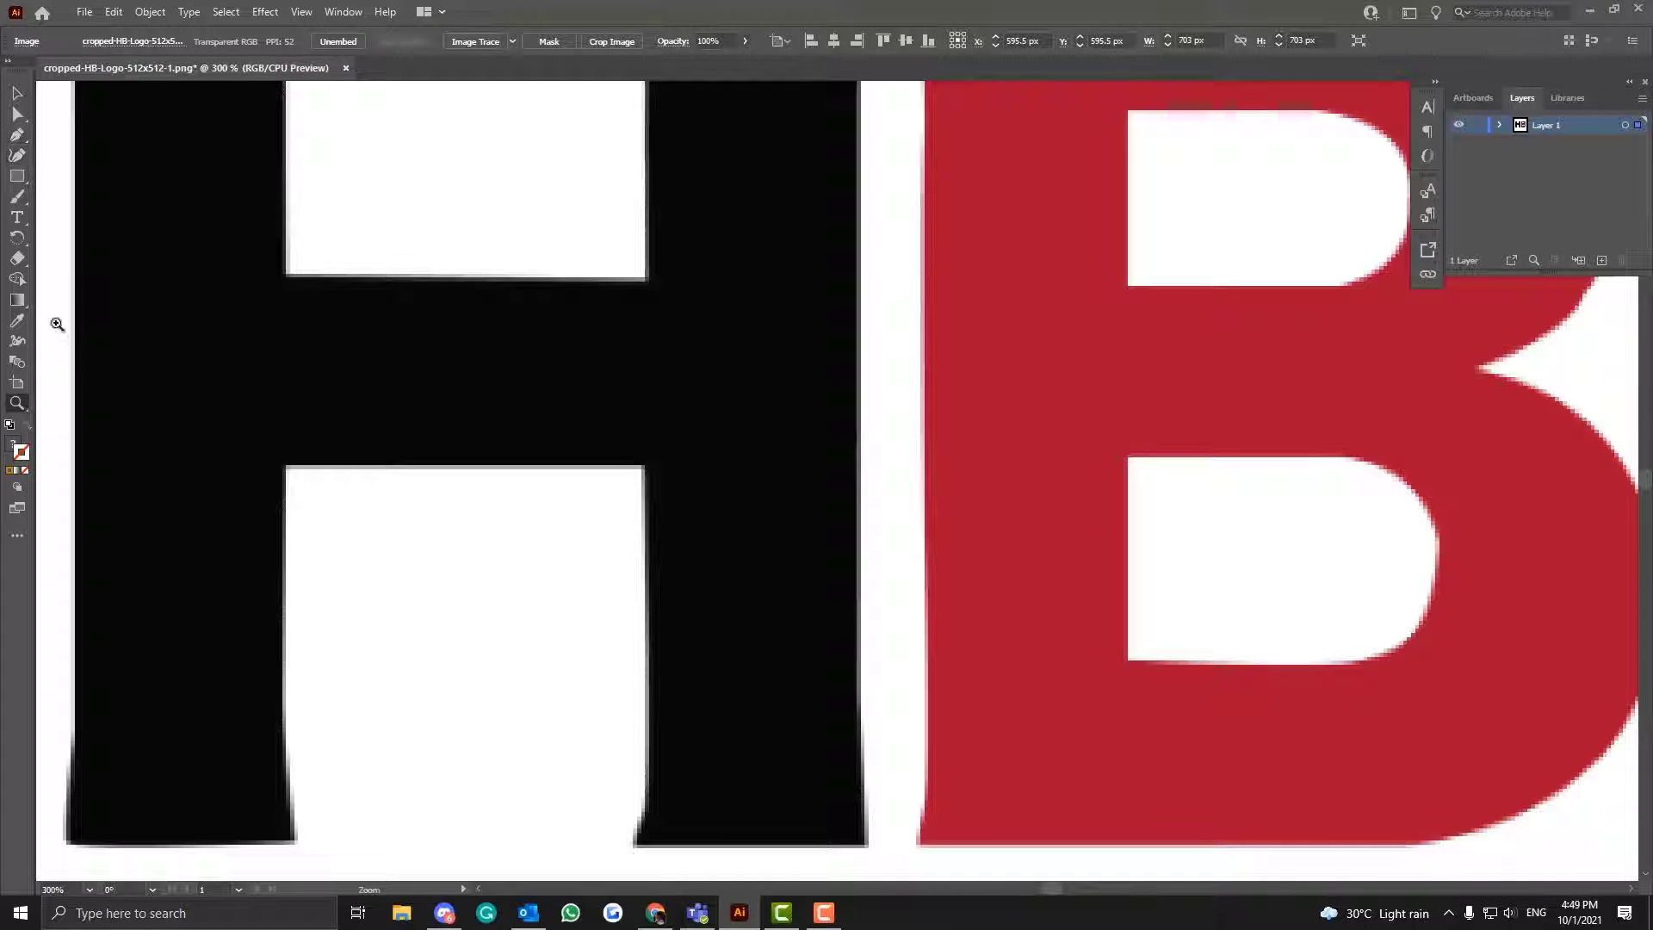
left_click(16, 536)
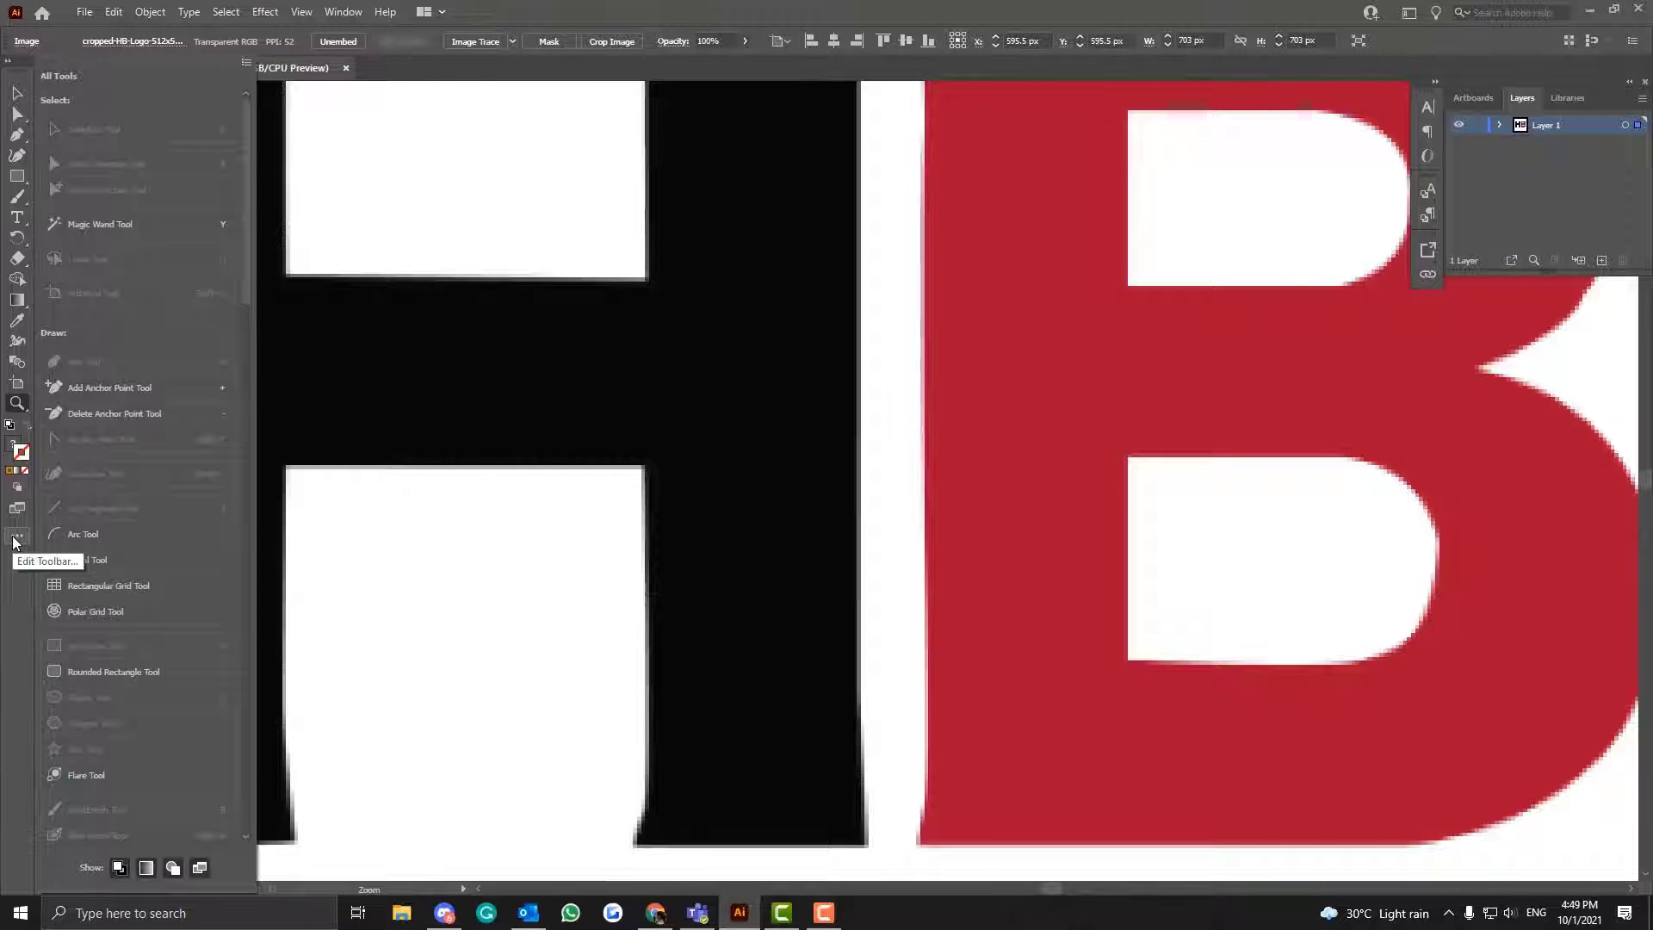
scroll(131, 600, "down", 10)
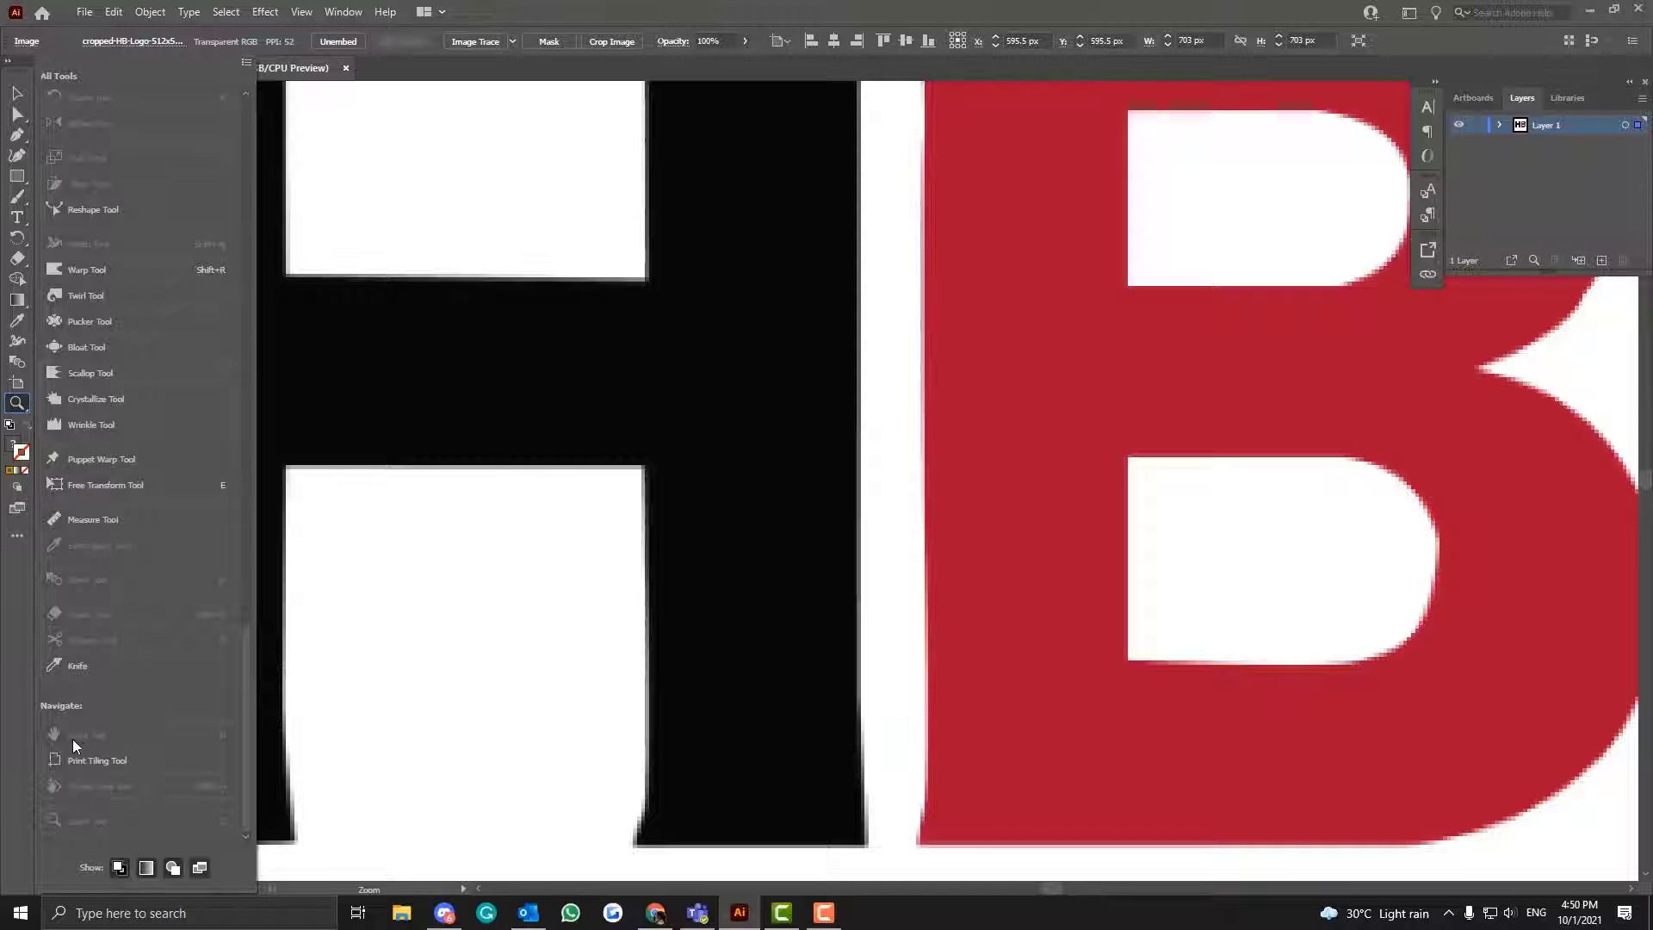
left_click(17, 691)
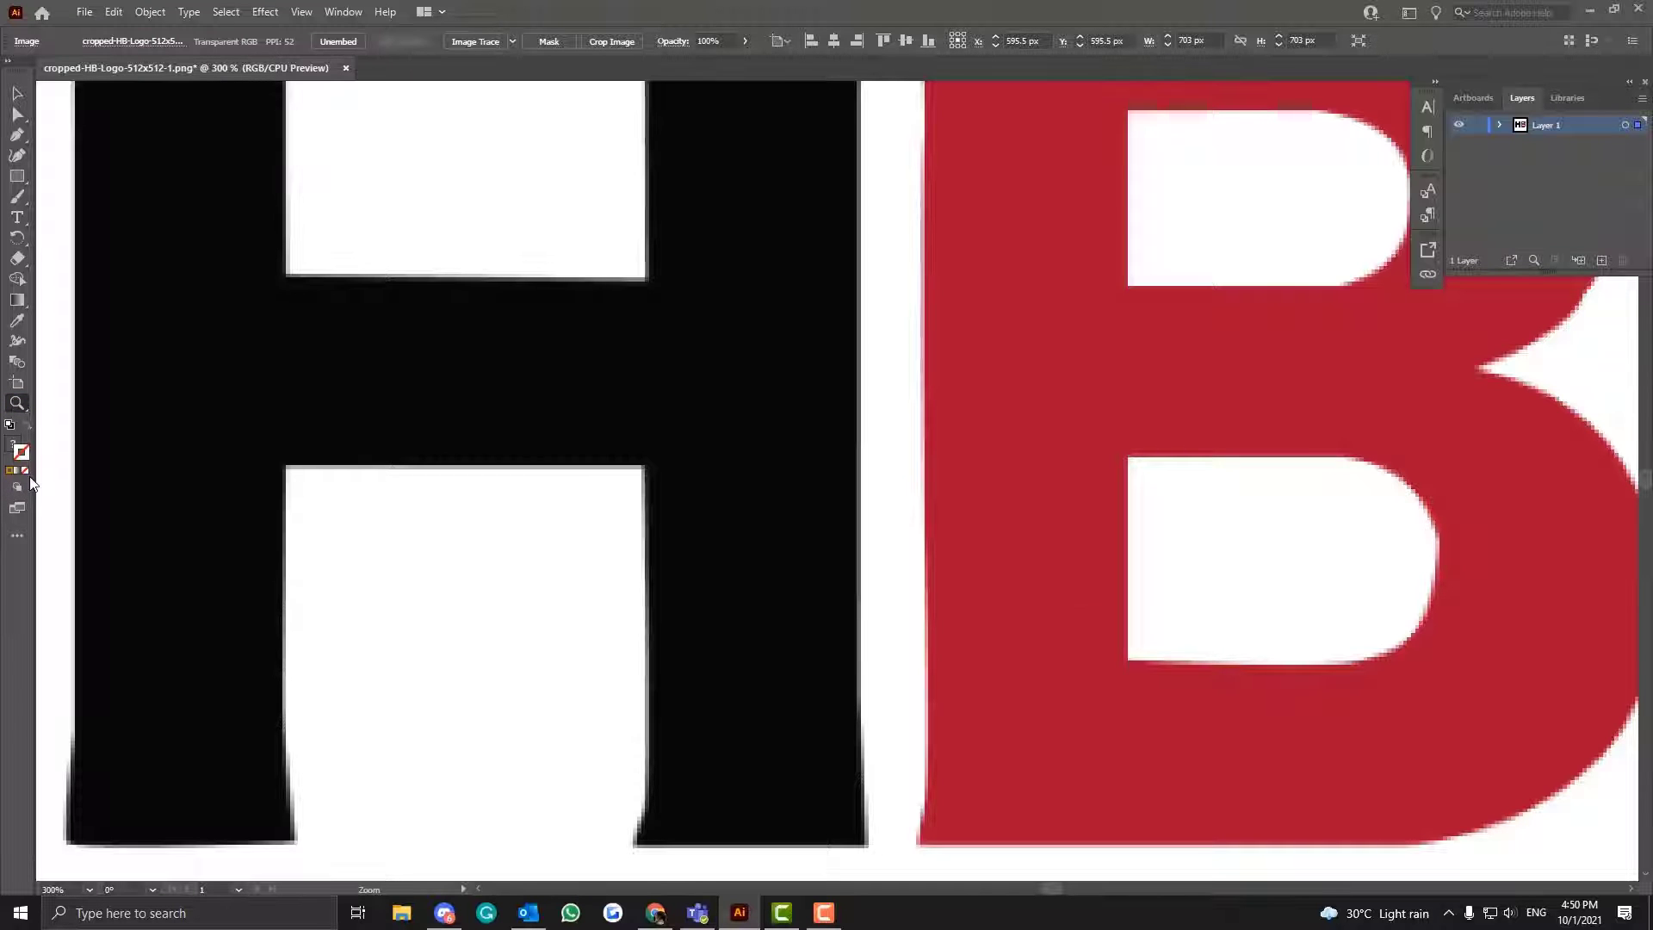
- Show the logo at 100% and switch the toolbar to the Advanced tool set
key("ctrl+1")
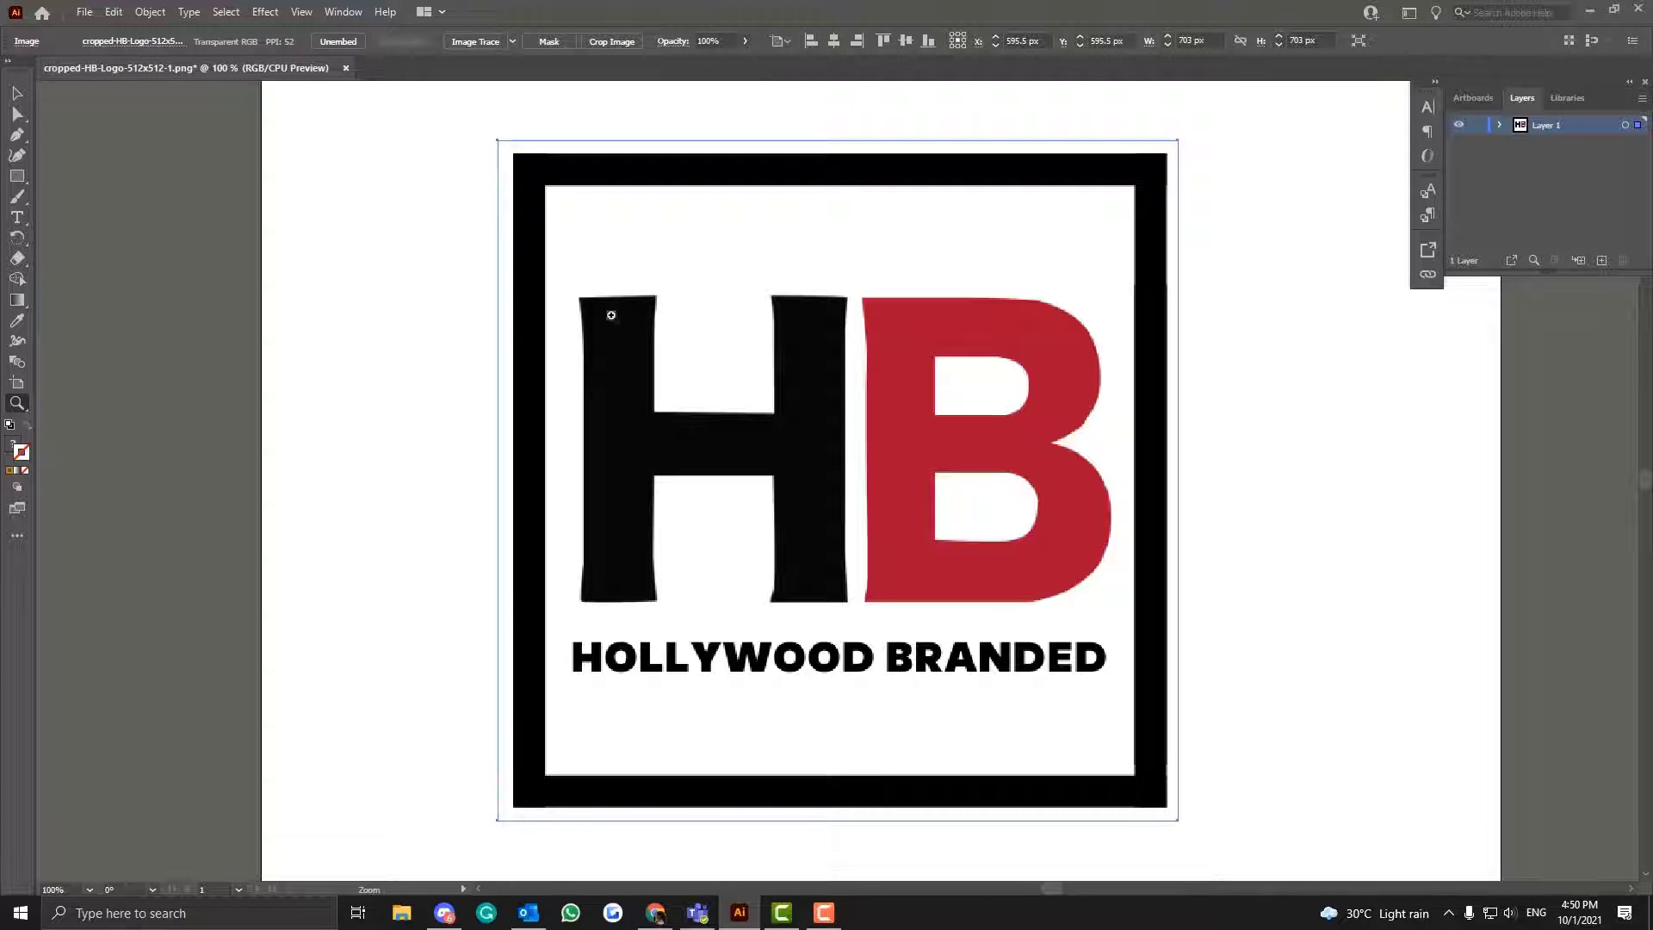
left_click(343, 13)
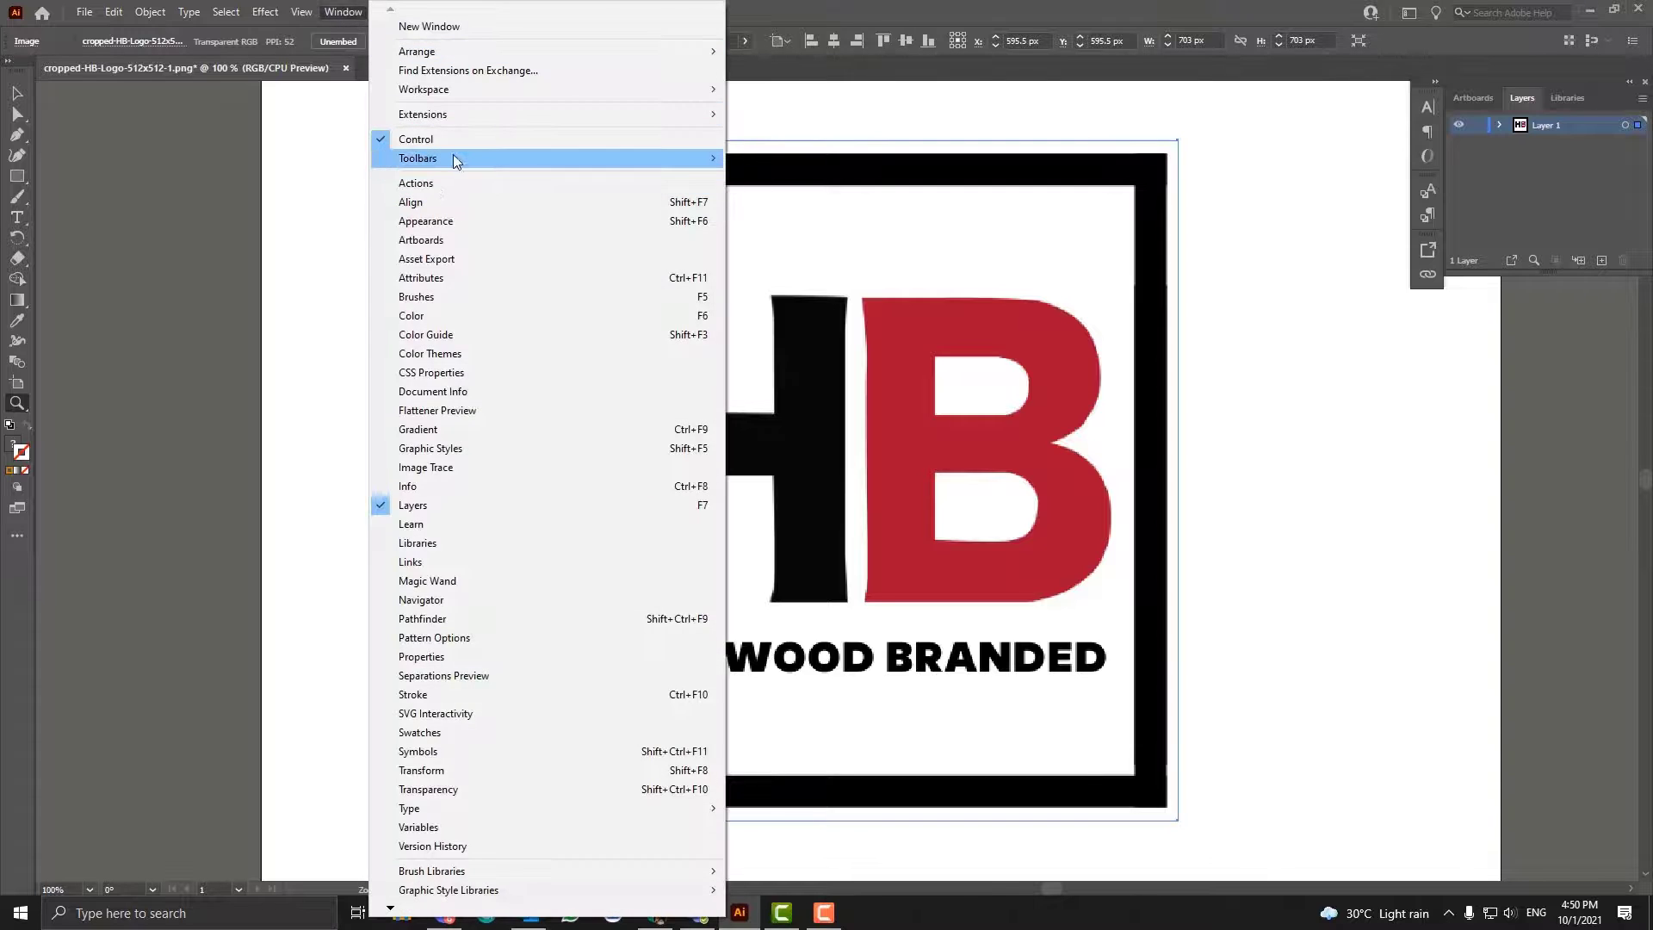
mouse_move(455, 160)
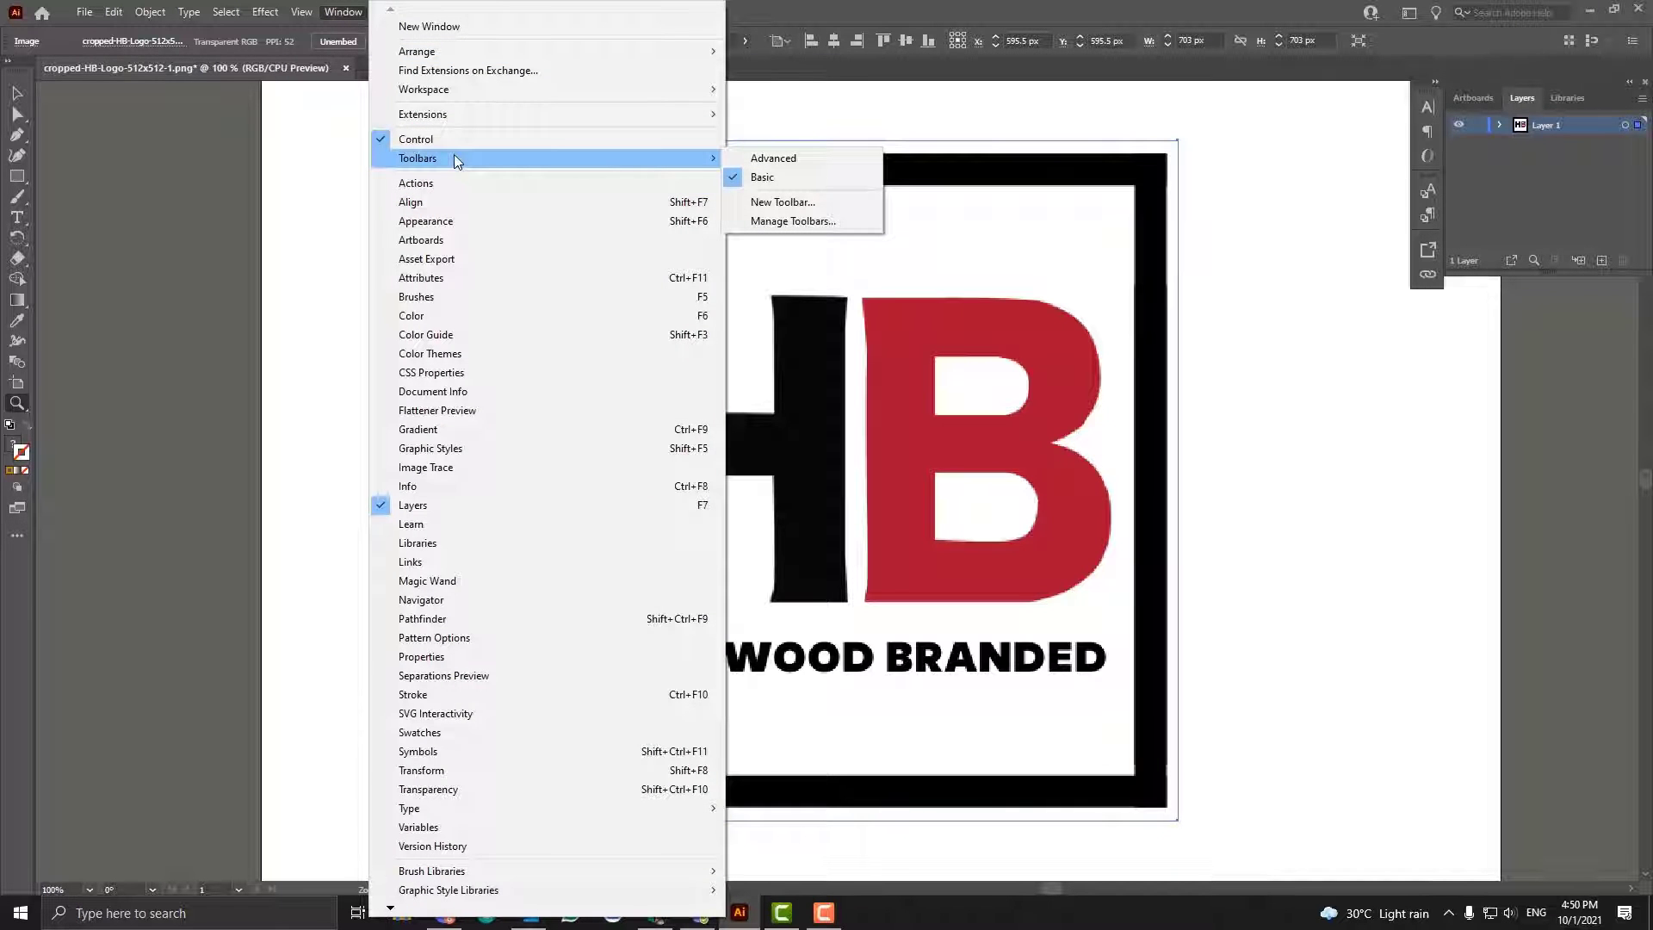
left_click(802, 158)
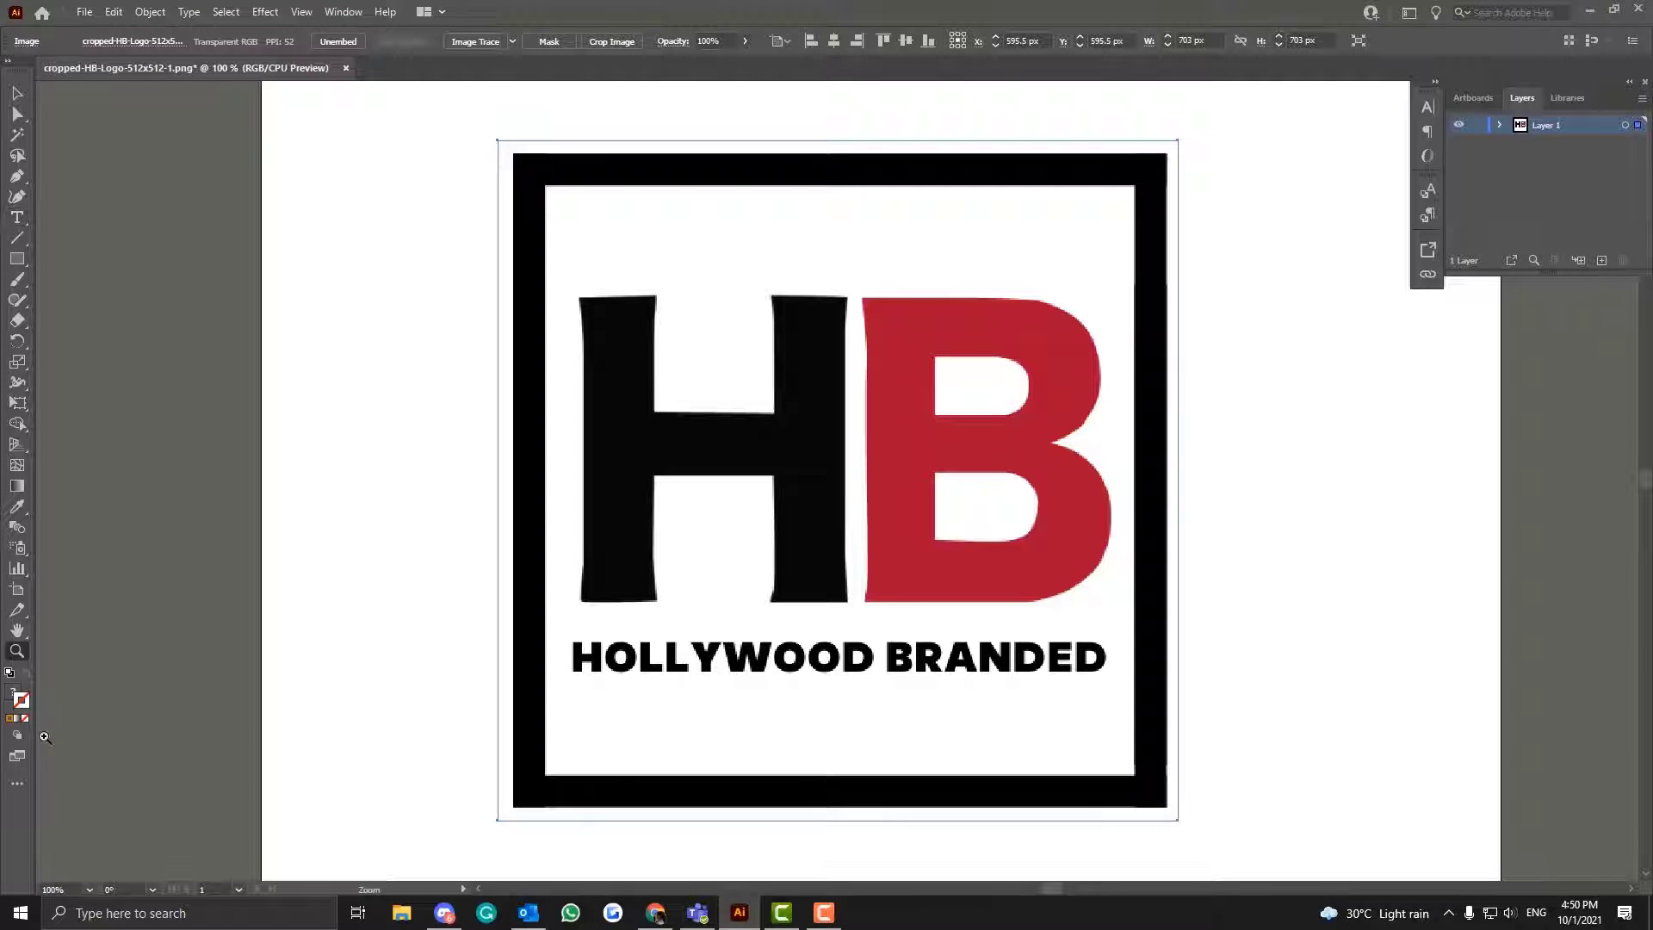
- Draw a straight Pen tool path along the top edge of the H's left stem, from its right corner to its left corner
left_click(18, 630)
left_click_drag(420, 462, 481, 447)
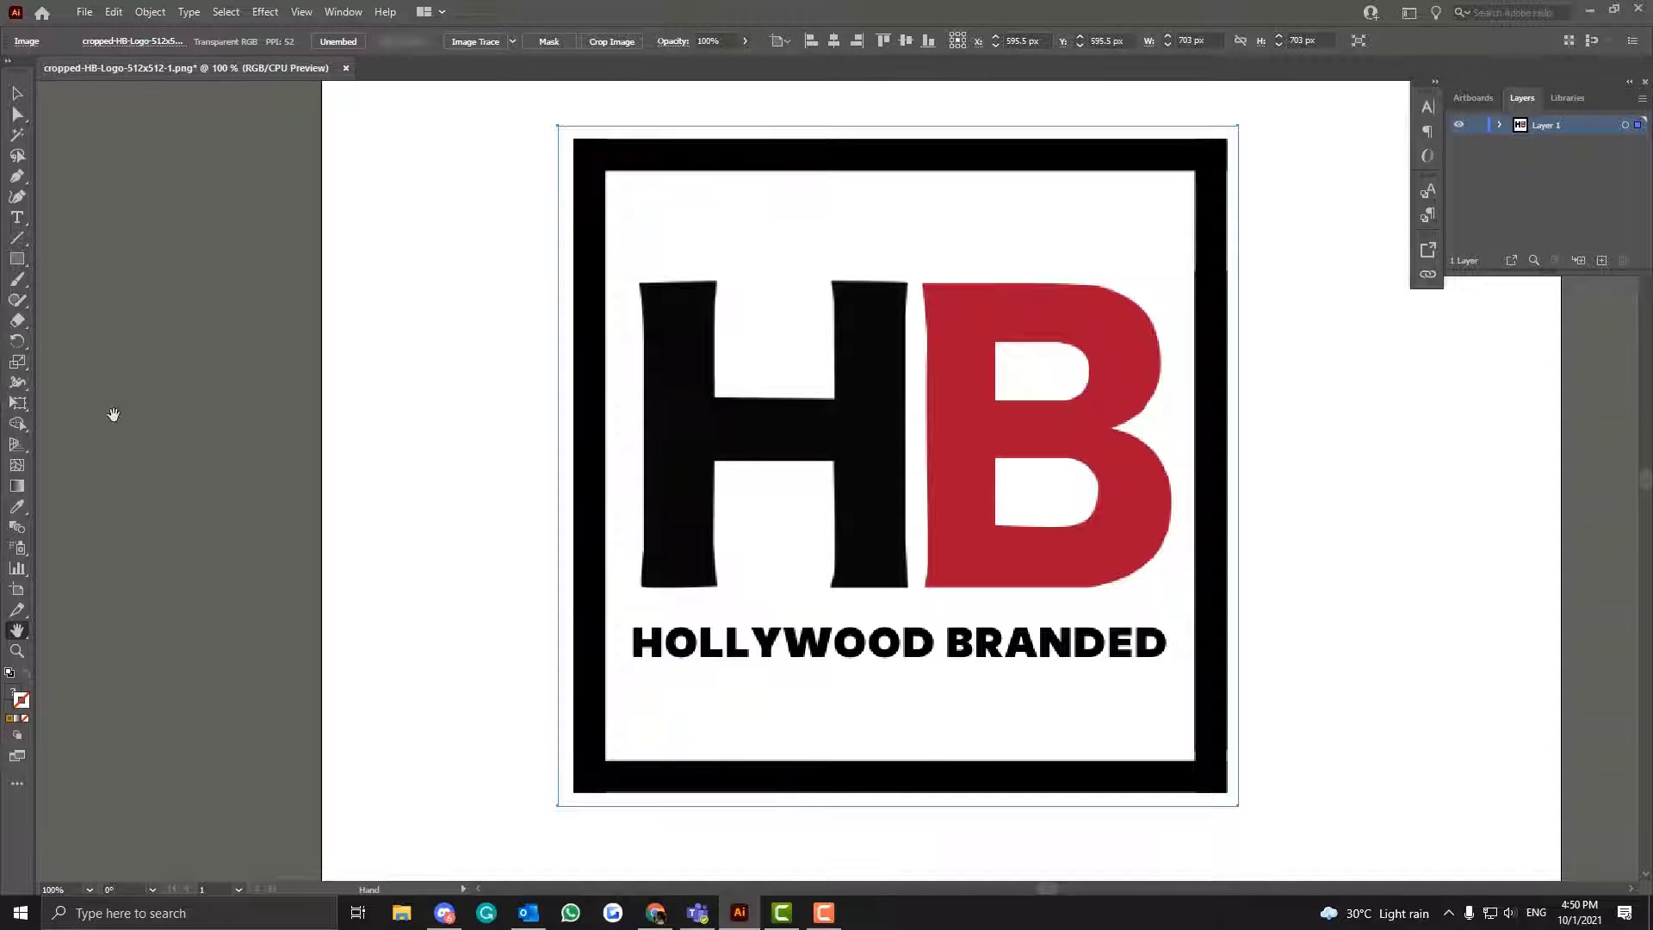
key("ctrl+plus")
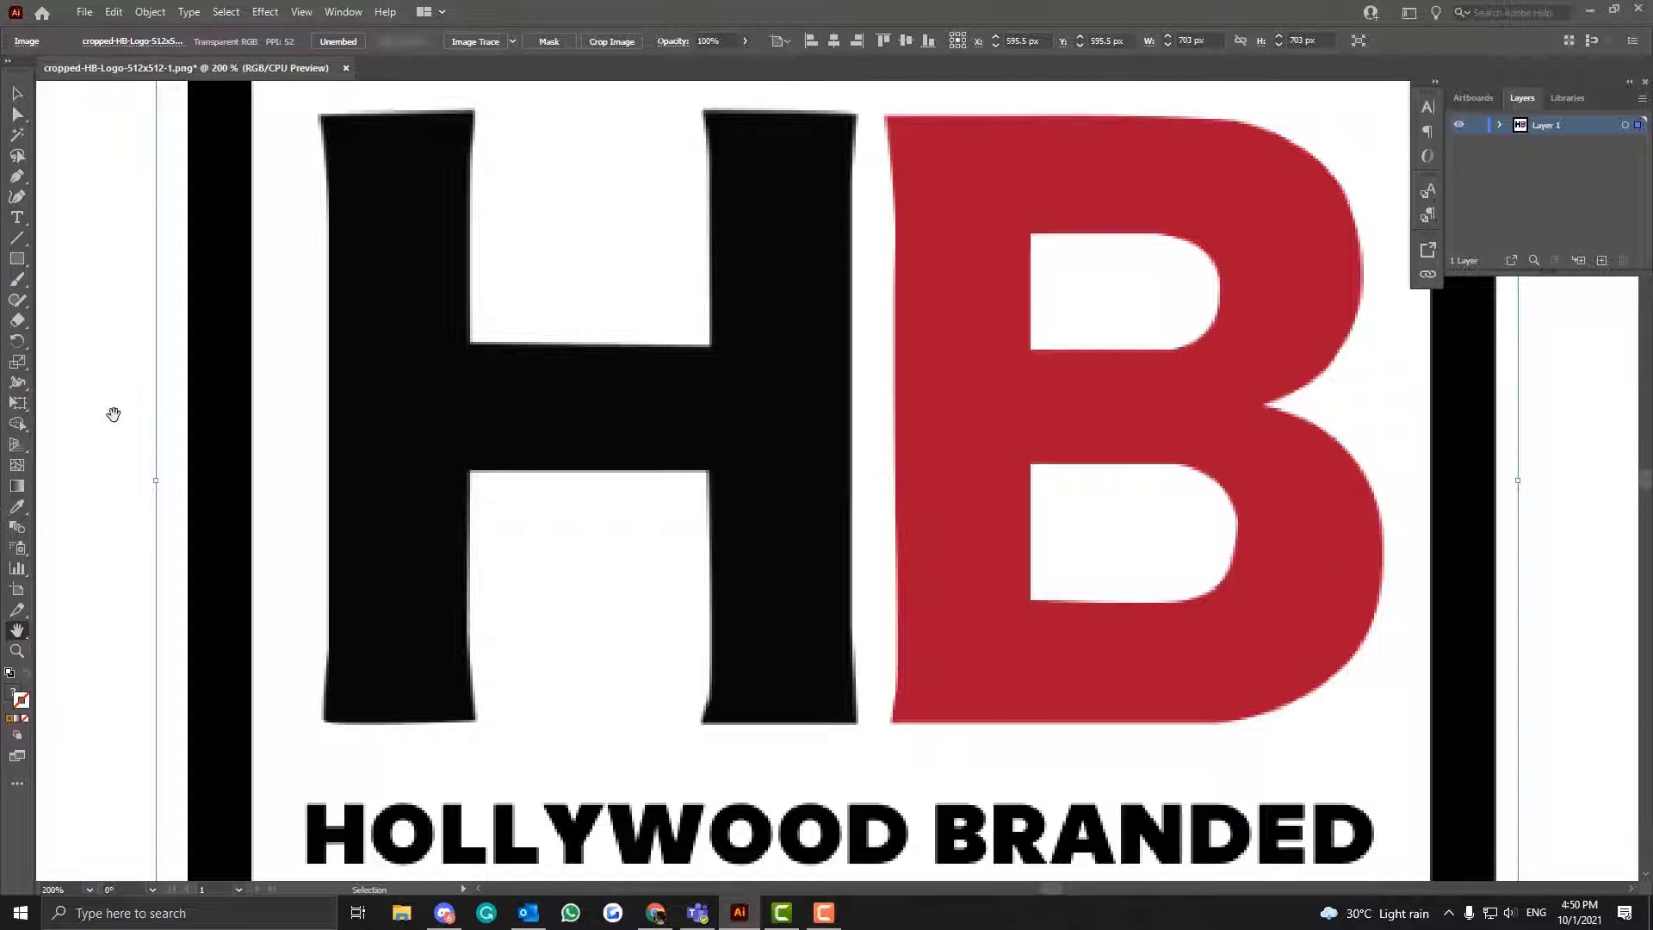
key("ctrl+plus")
left_click_drag(132, 314, 459, 474)
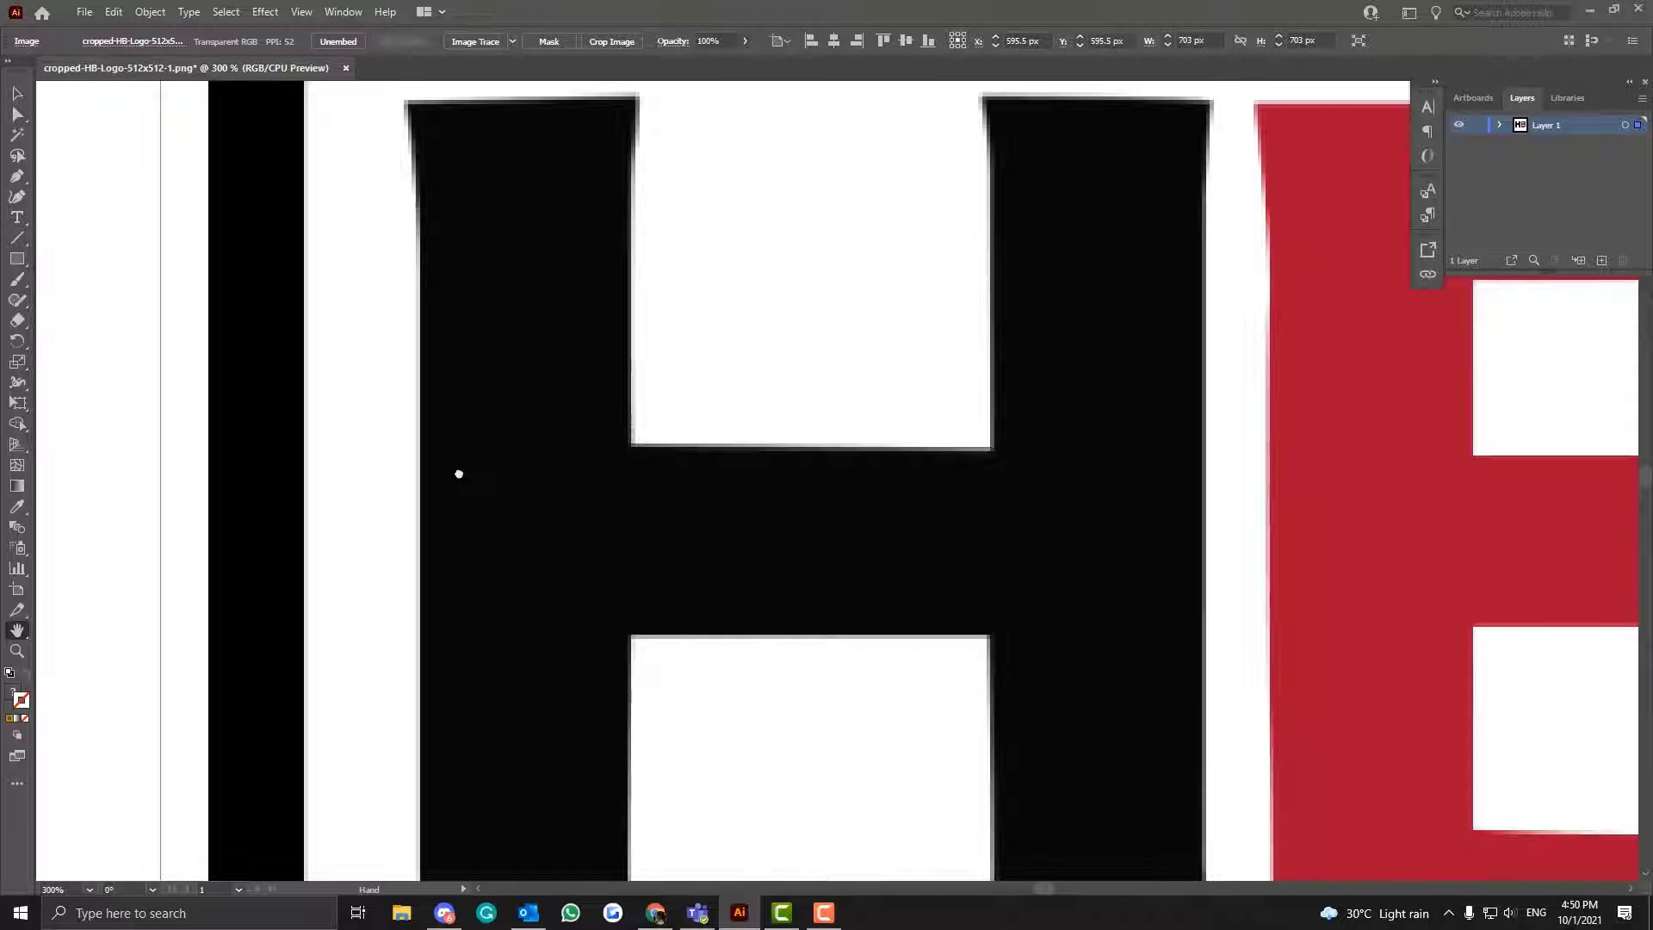
left_click_drag(376, 263, 369, 320)
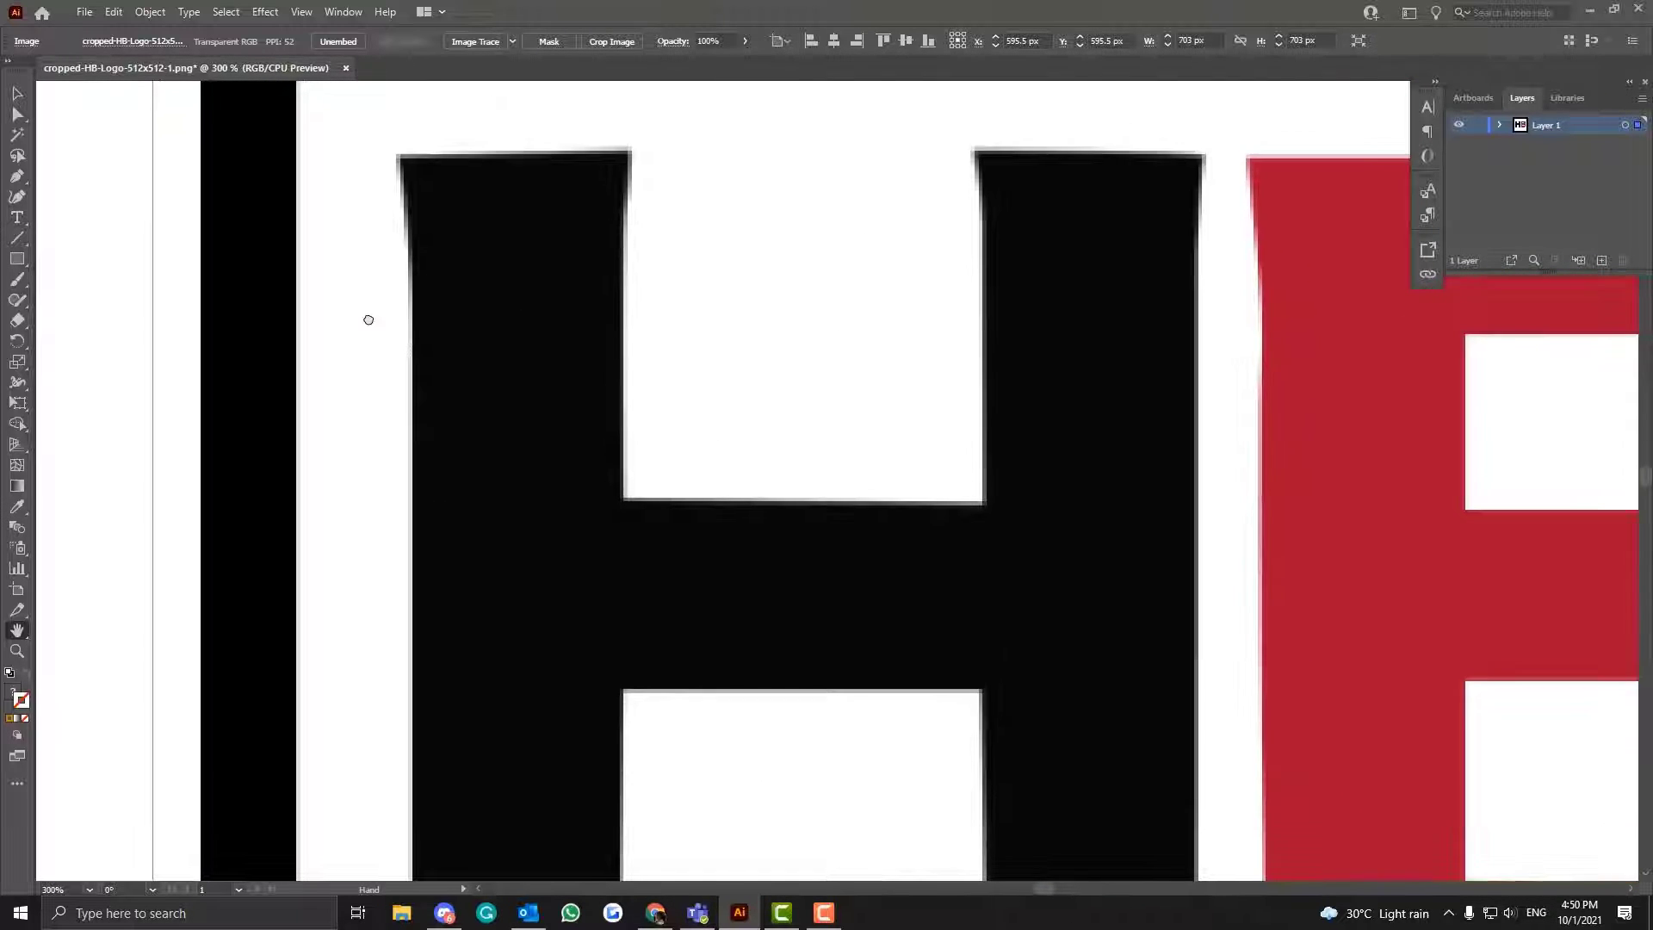
left_click(17, 179)
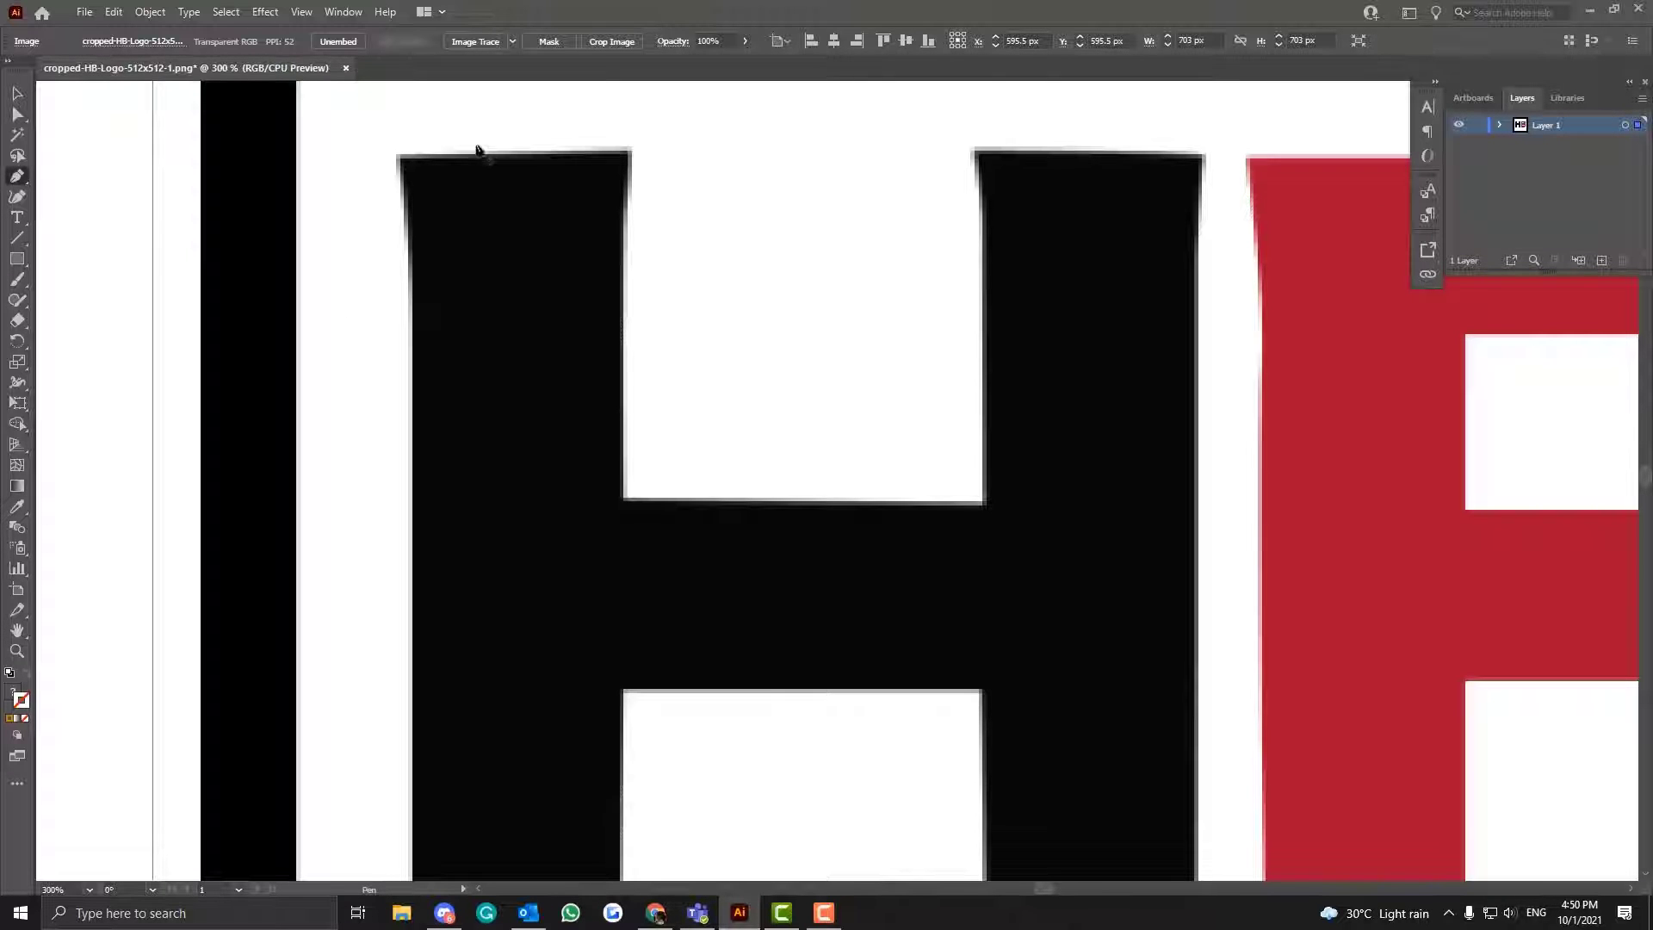
left_click(629, 153)
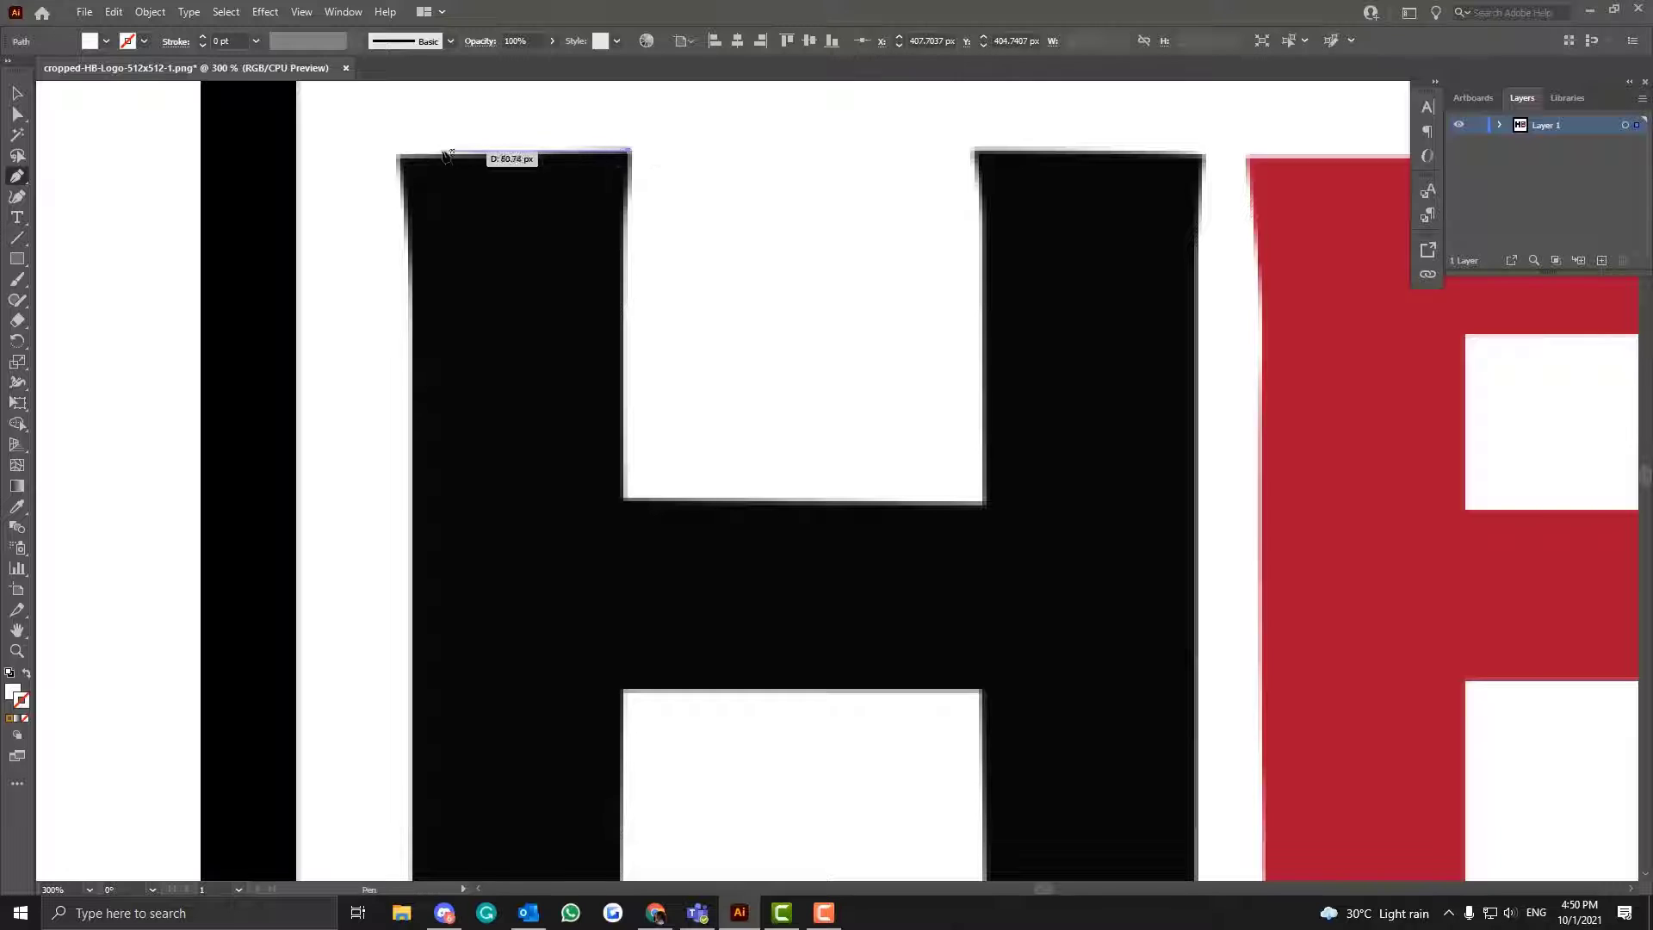
left_click(399, 156)
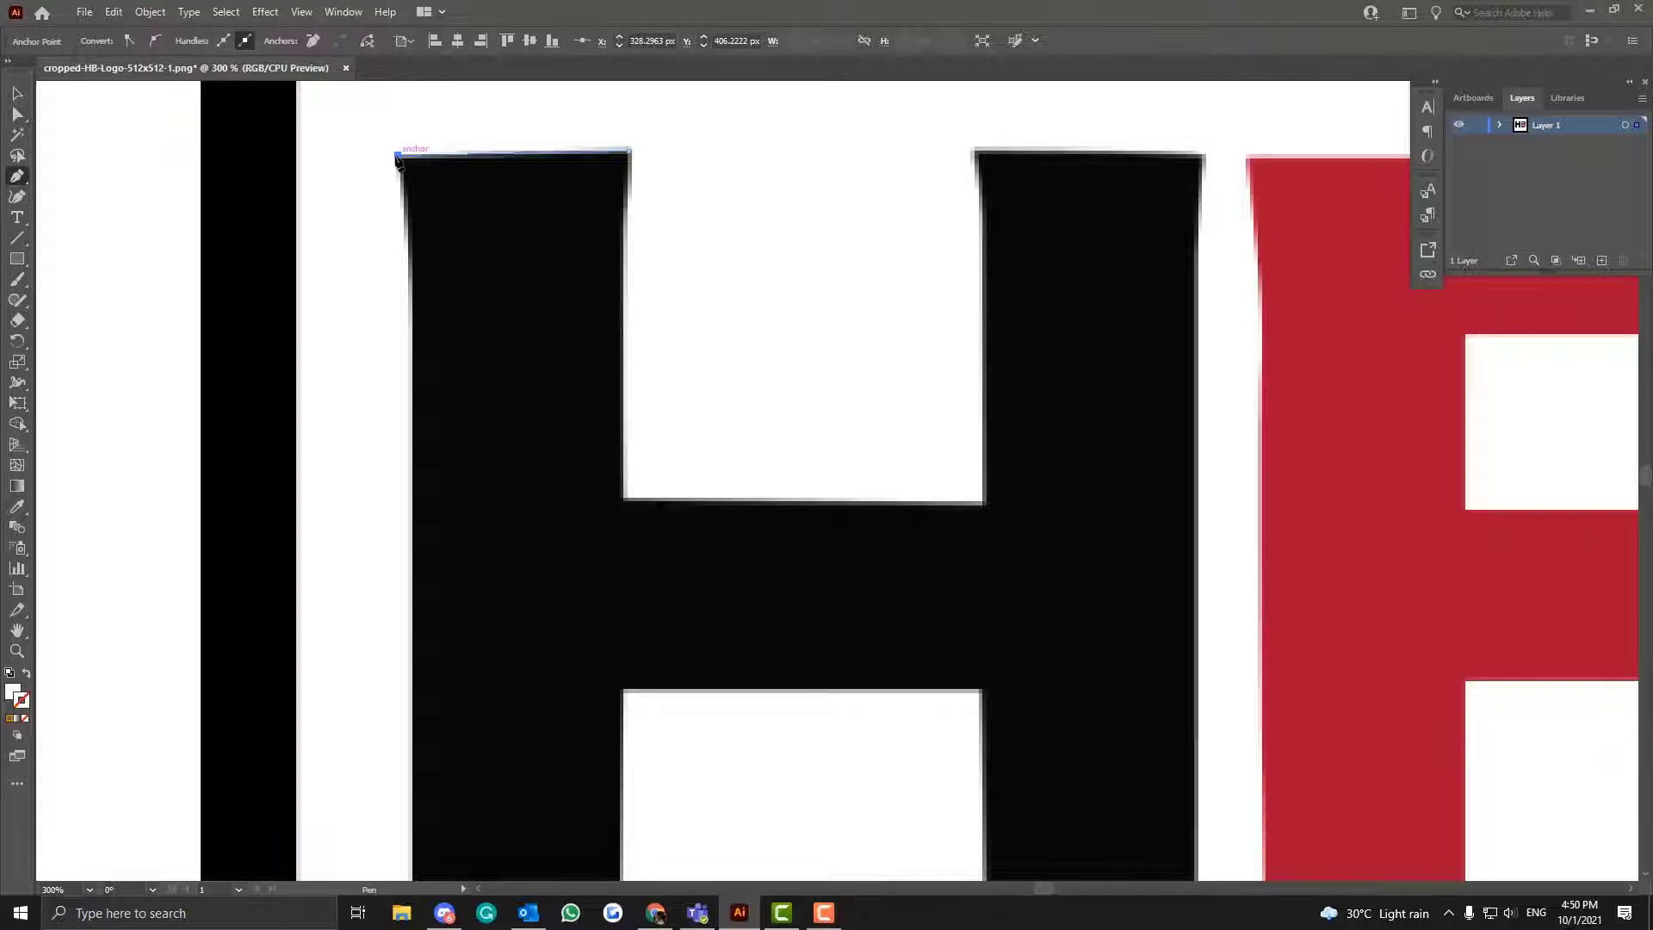
right_click(404, 134)
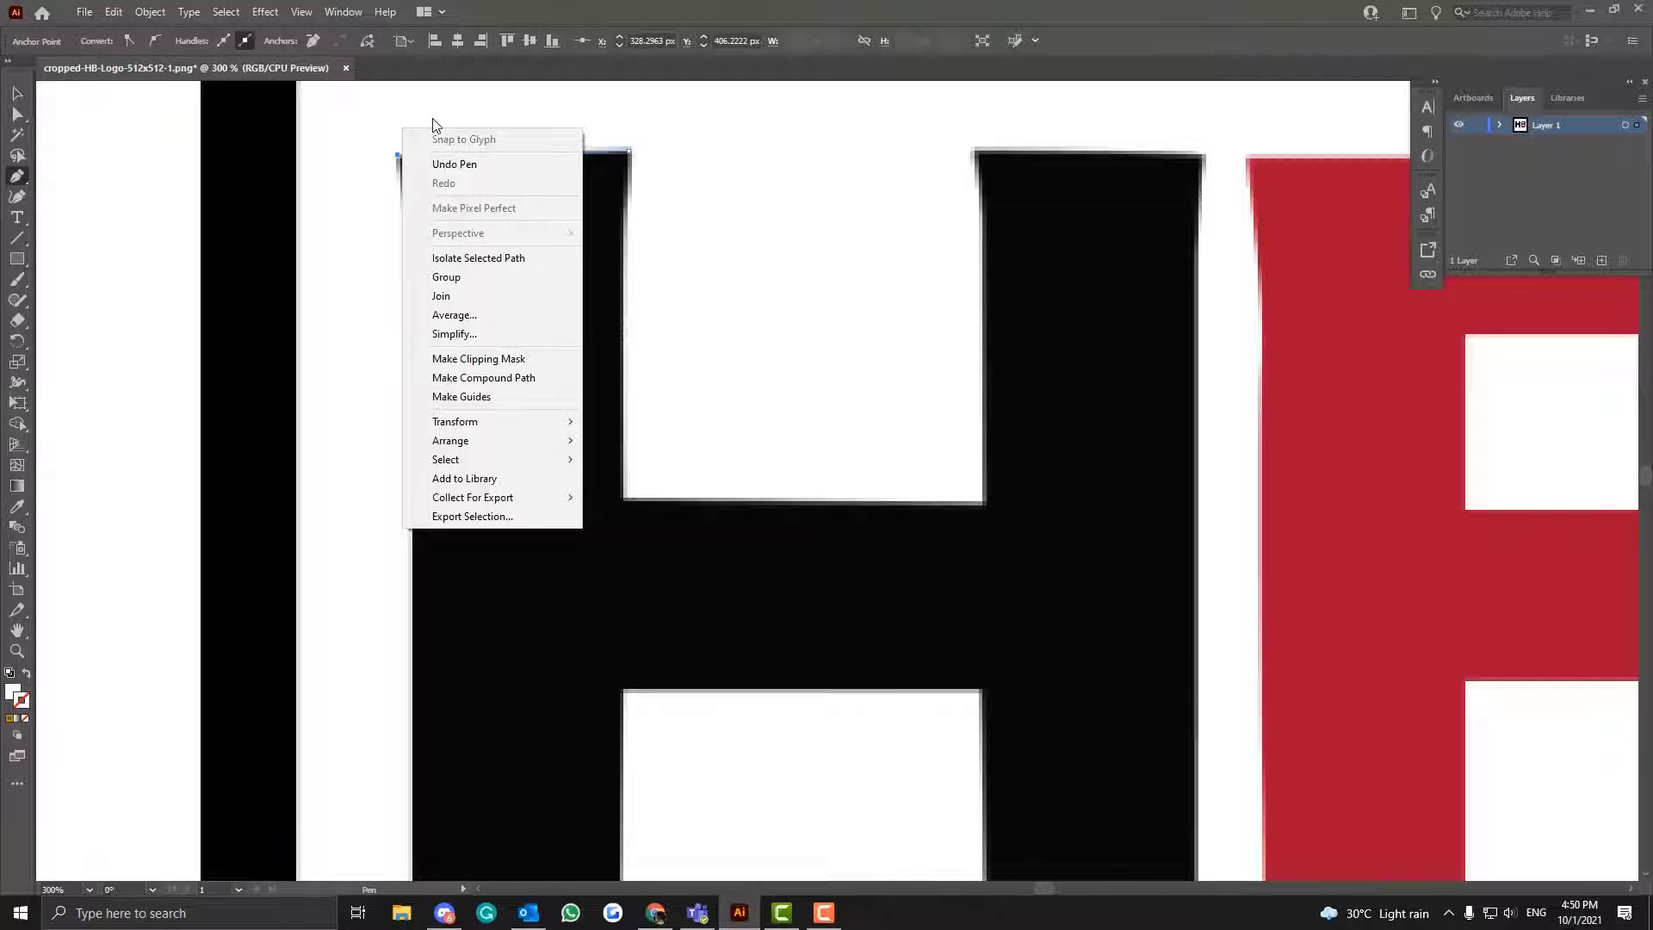
- Continue the path with the Curvature tool, adding three points down the outer edge of the H's left stem
left_click(17, 198)
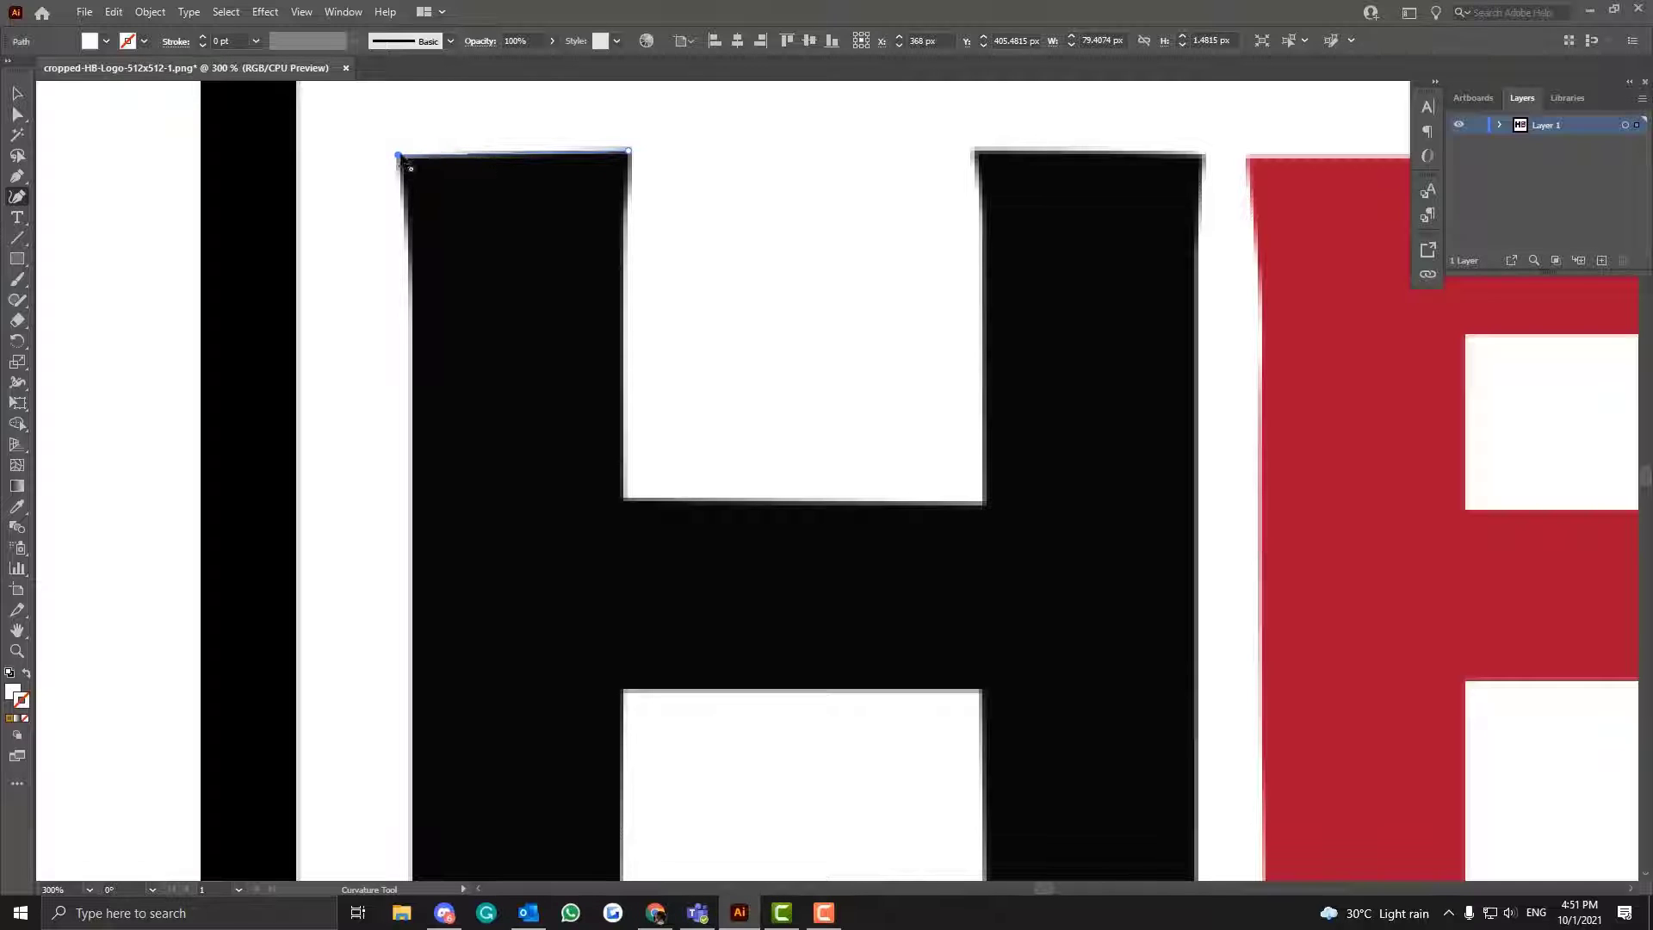
left_click(408, 240)
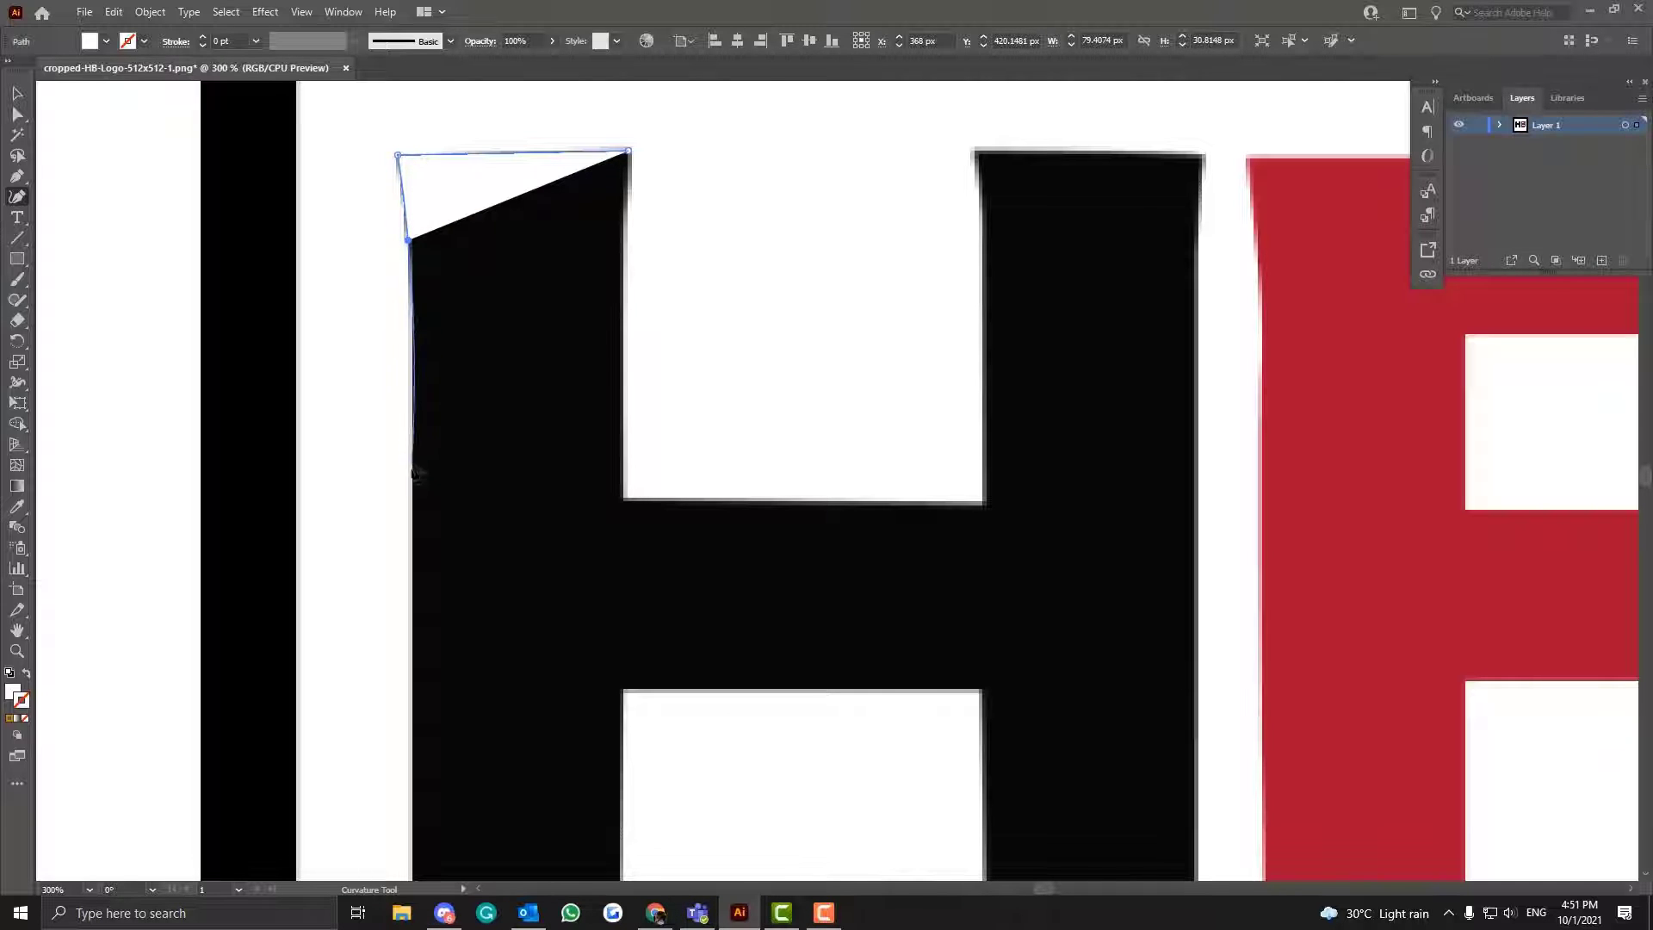
left_click(412, 364)
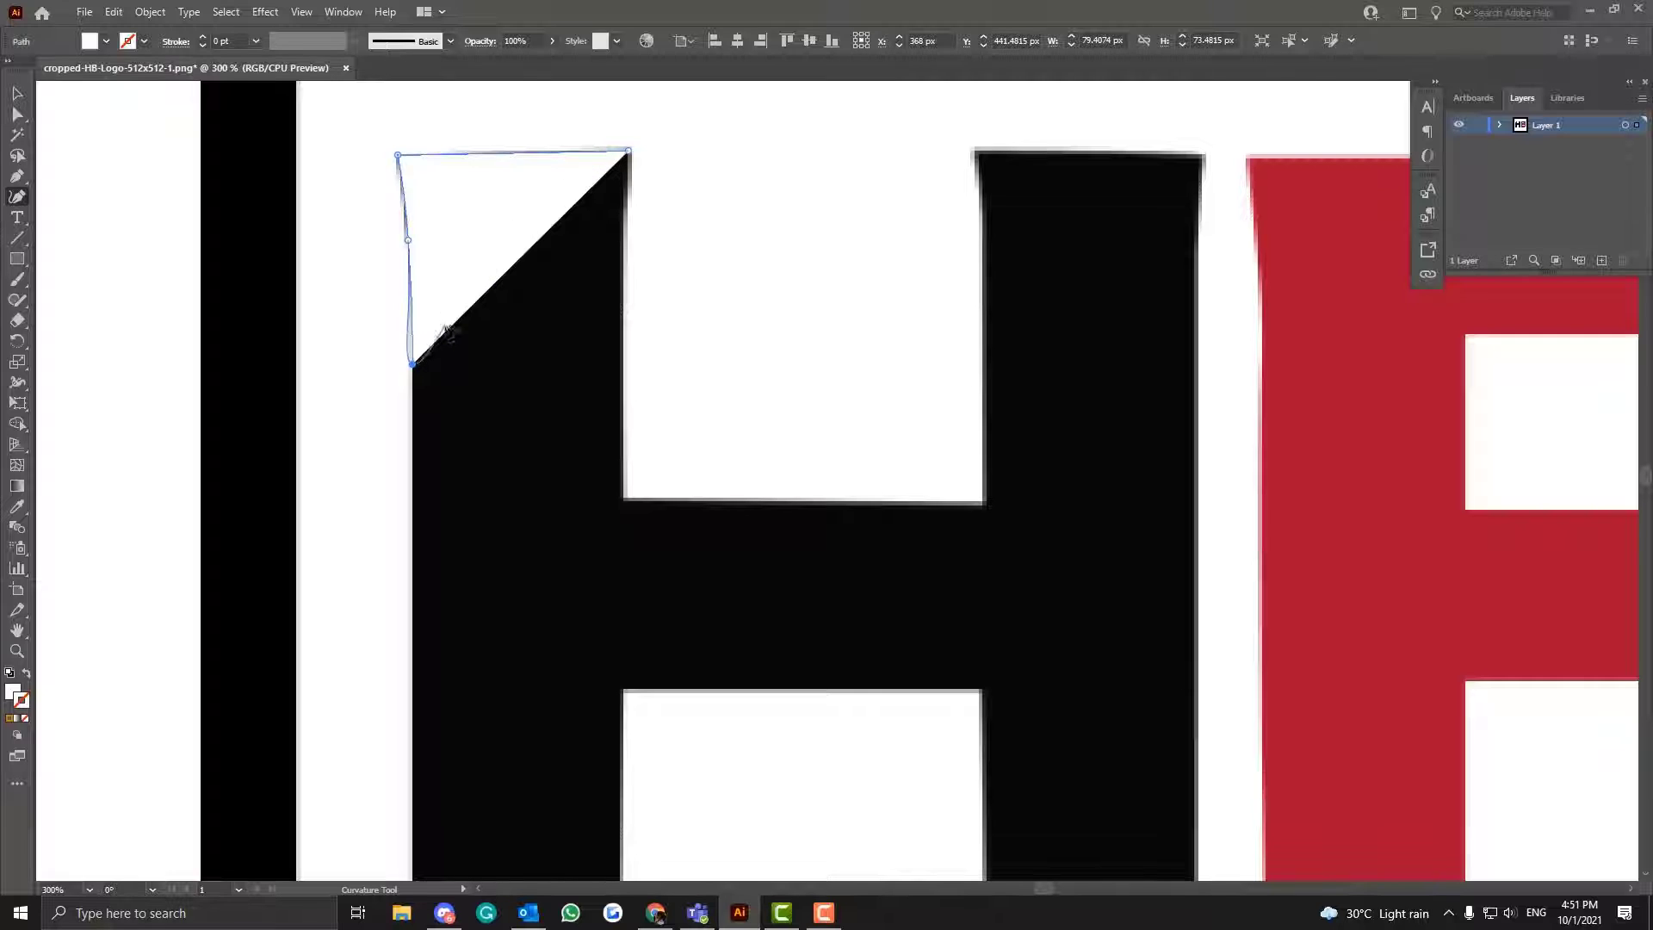
left_click(412, 560)
scroll(416, 564, "down", 1)
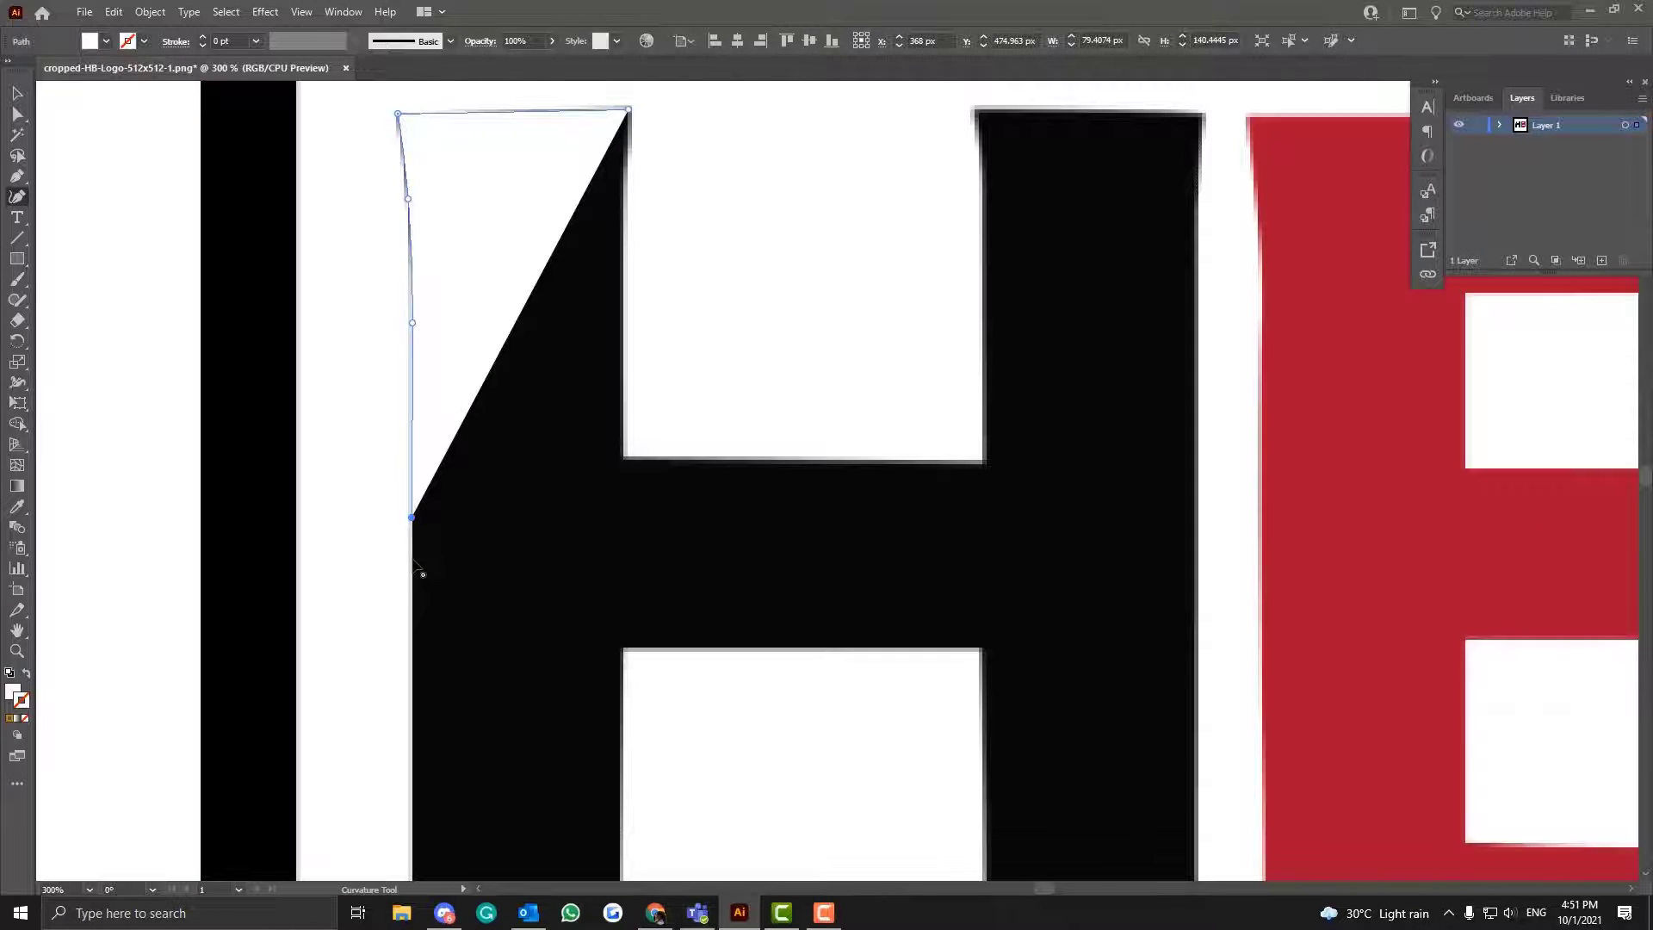
scroll(416, 568, "up", 2)
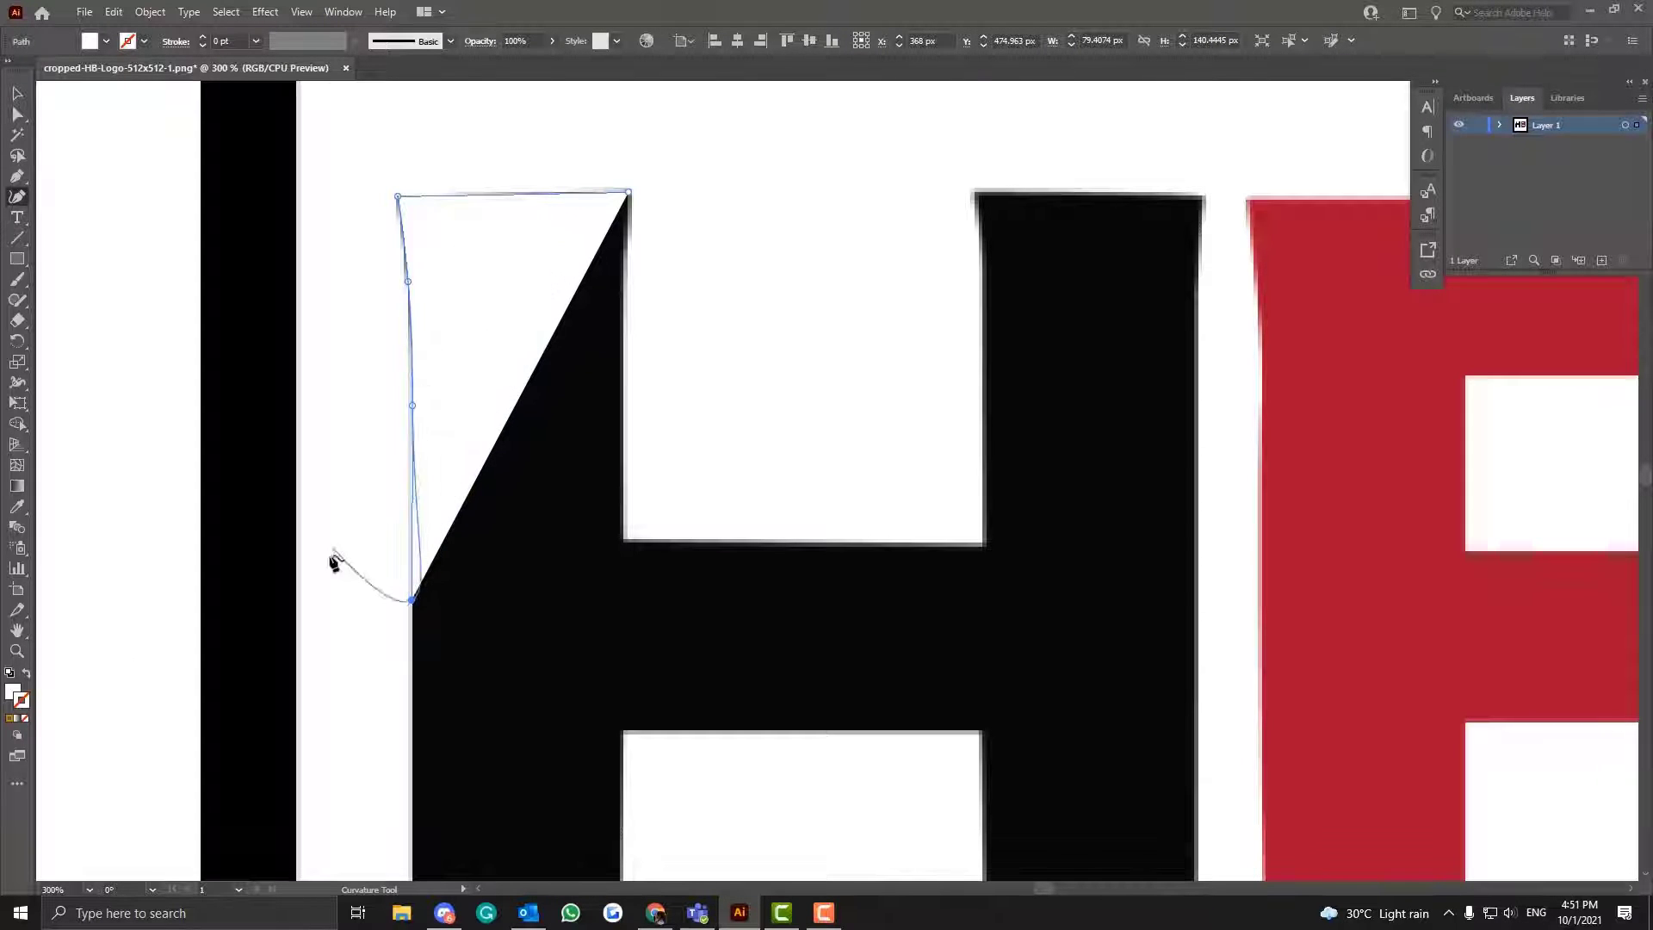
- Remove the white fill from the path traced on the H's left stem
left_click(14, 693)
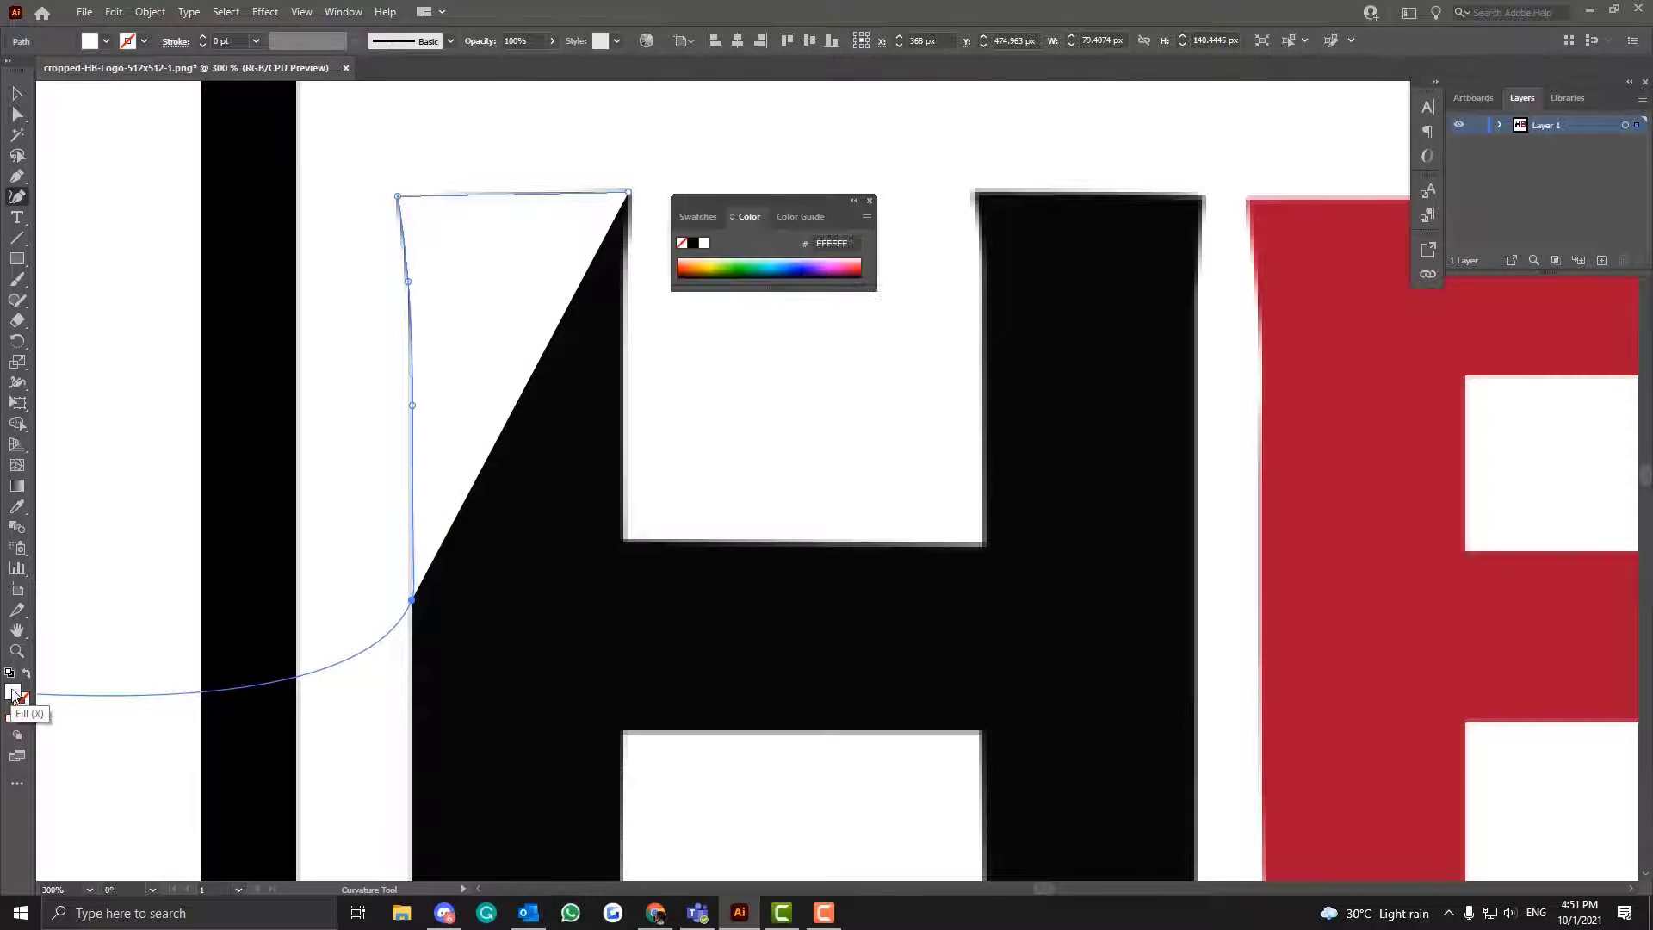
right_click(355, 611)
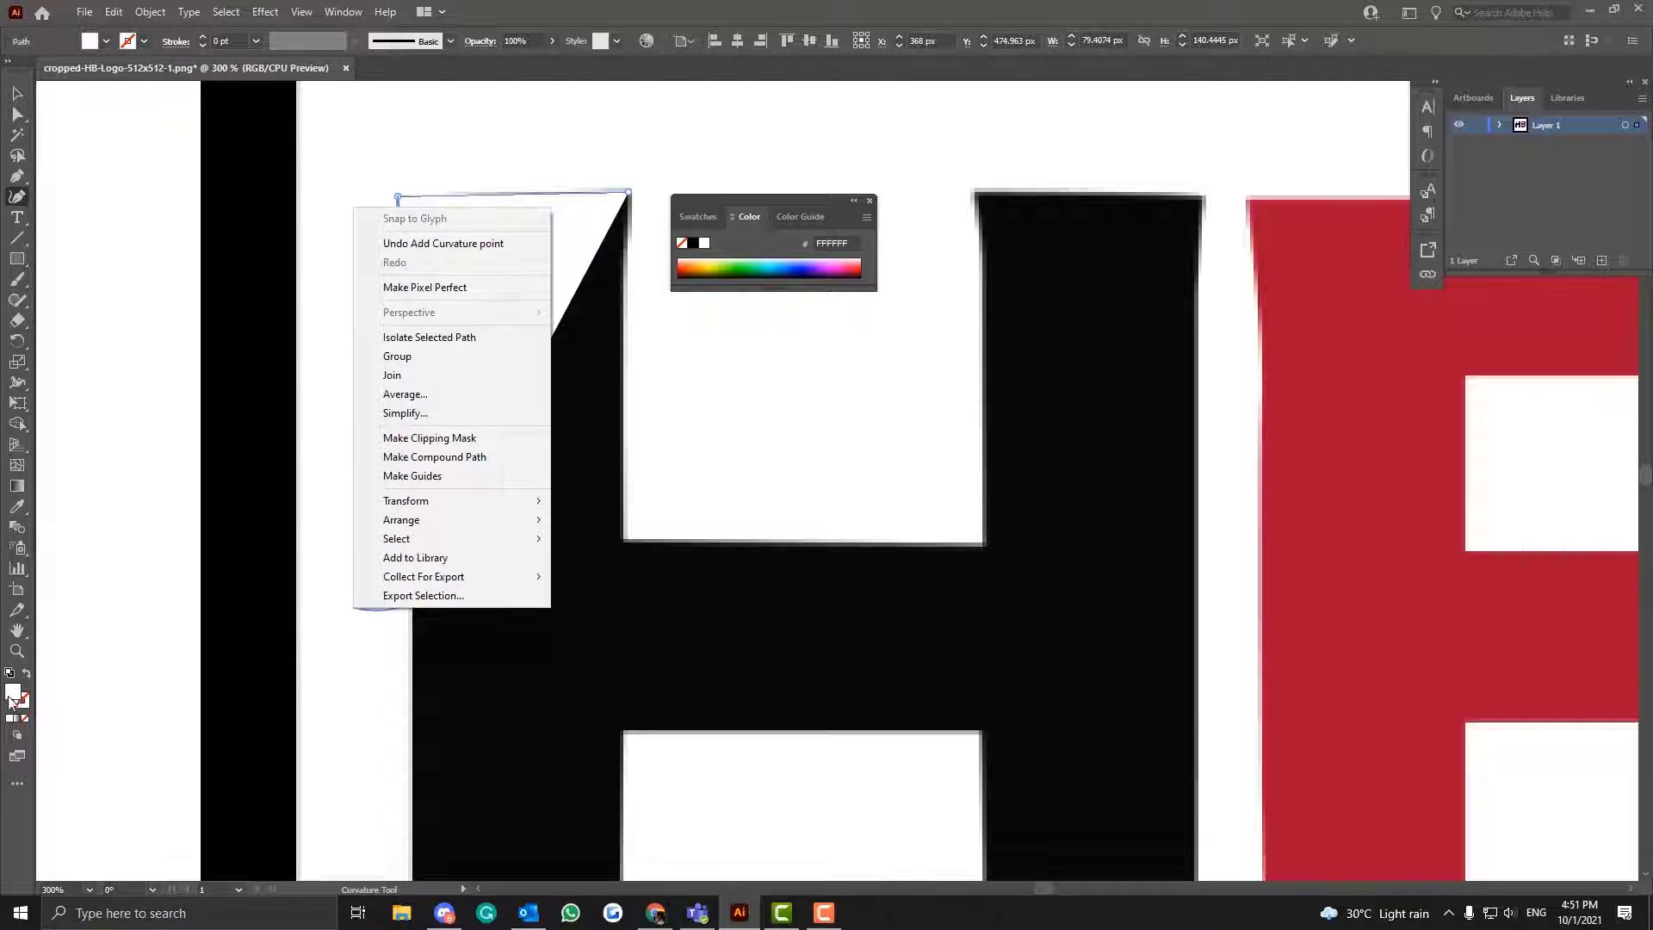
left_click(26, 718)
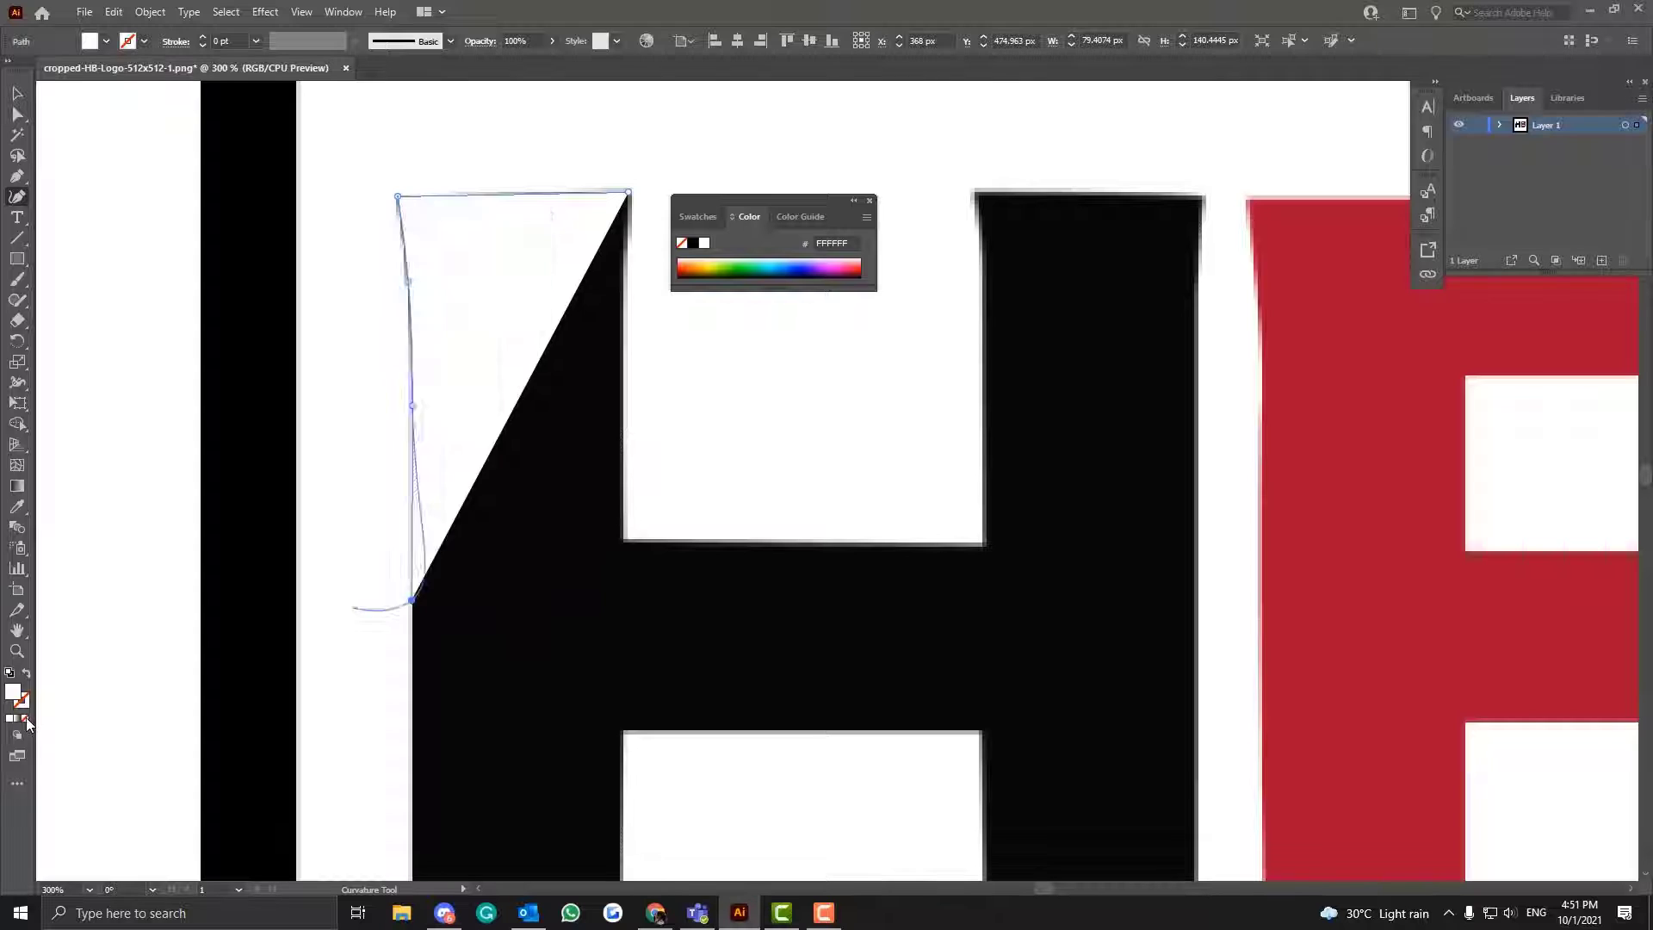
left_click(26, 718)
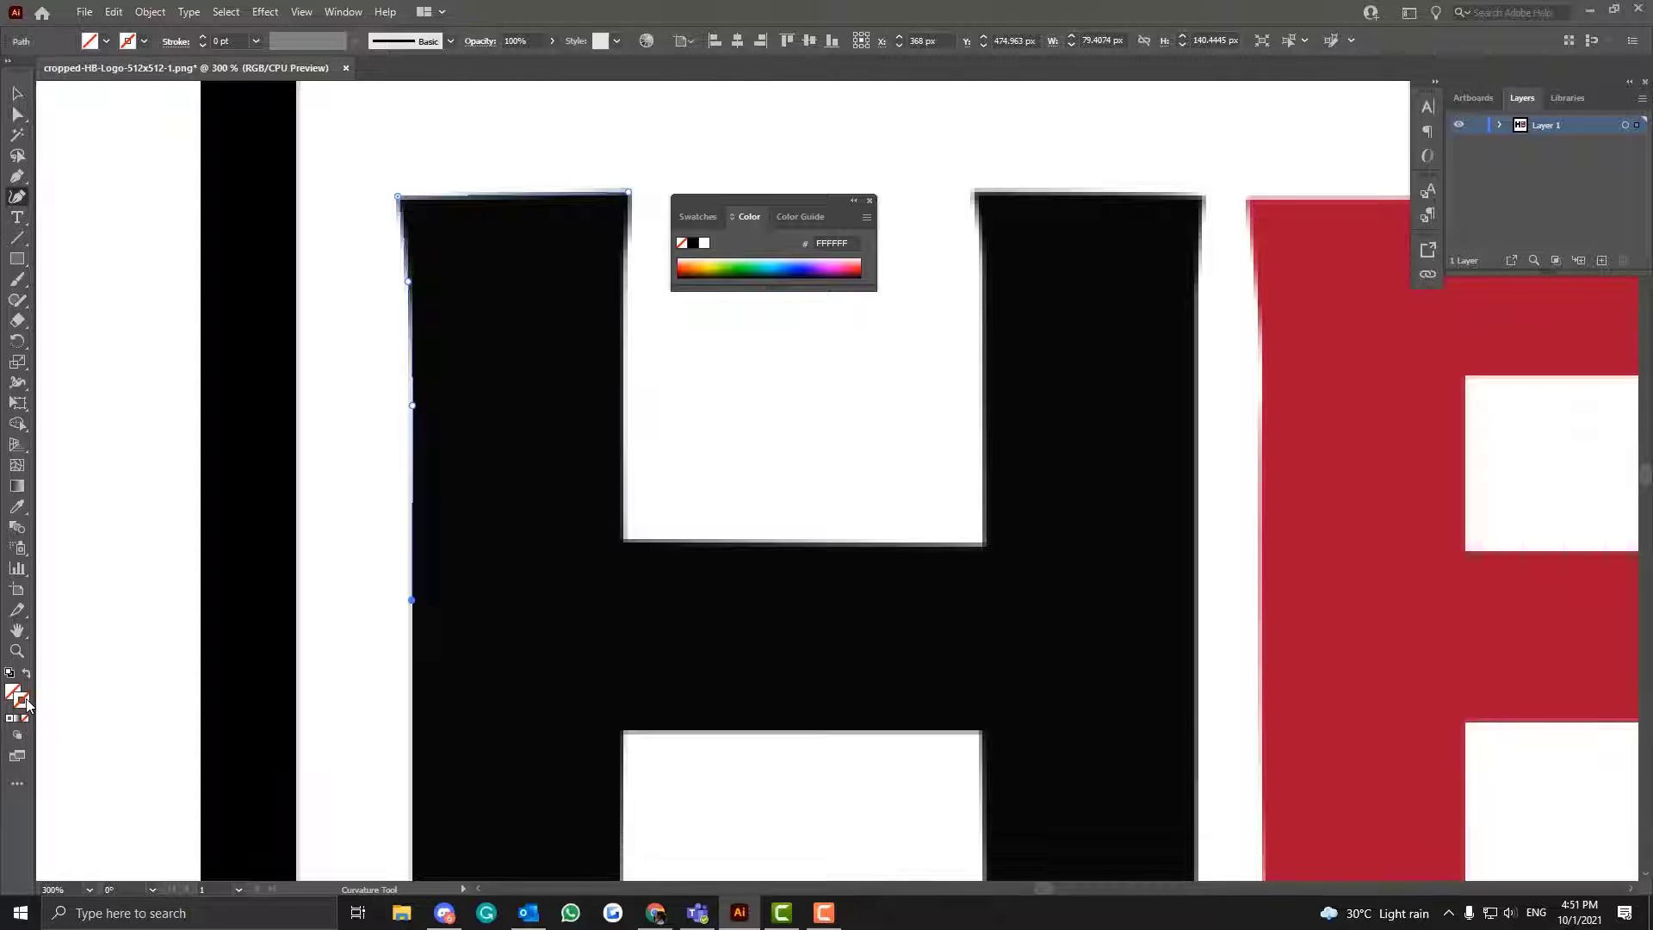
- Give the path on the H's left stem a solid red stroke with the hex colour CC1212
left_click(10, 723)
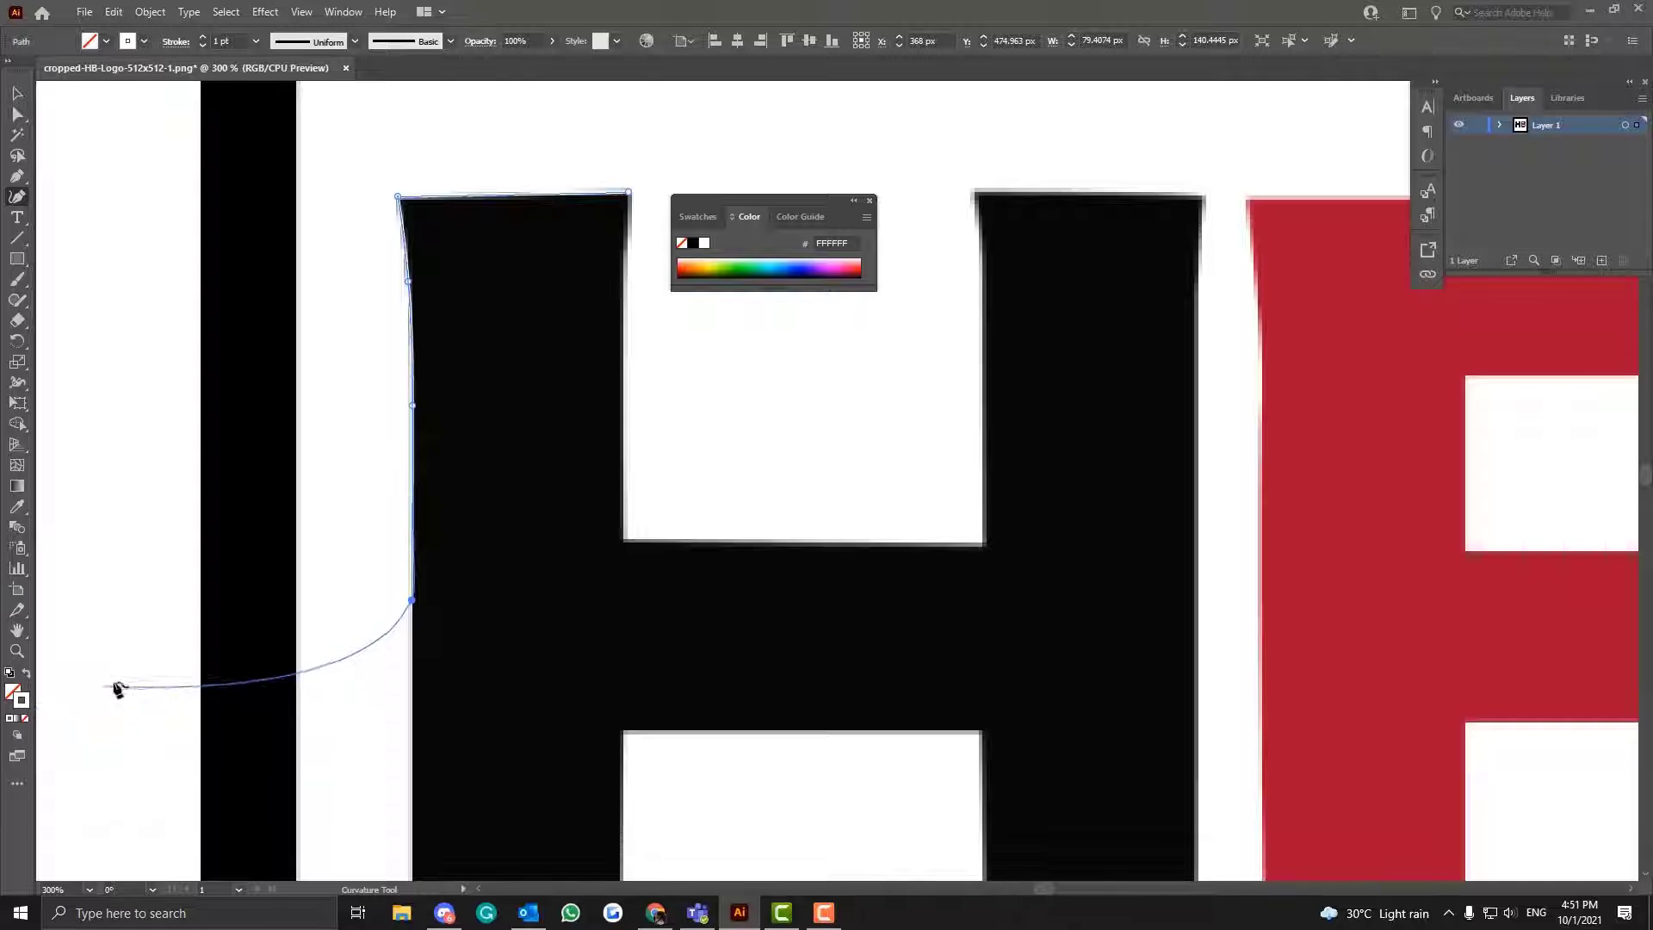
right_click(170, 657)
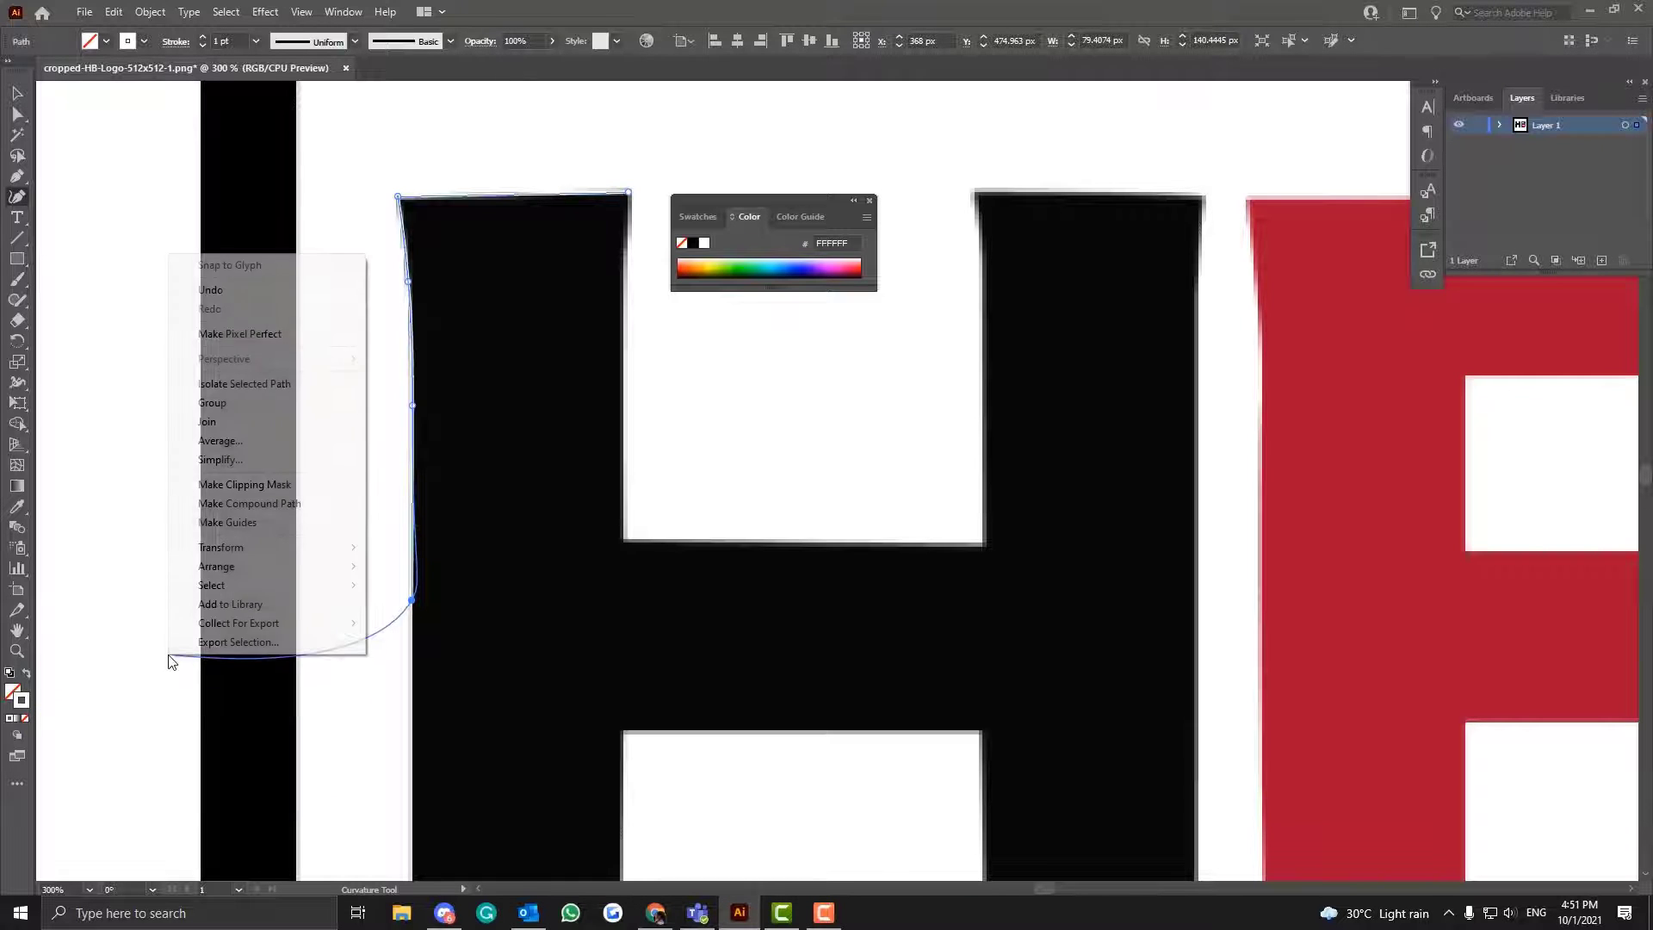
double_click(22, 704)
type("CC1212")
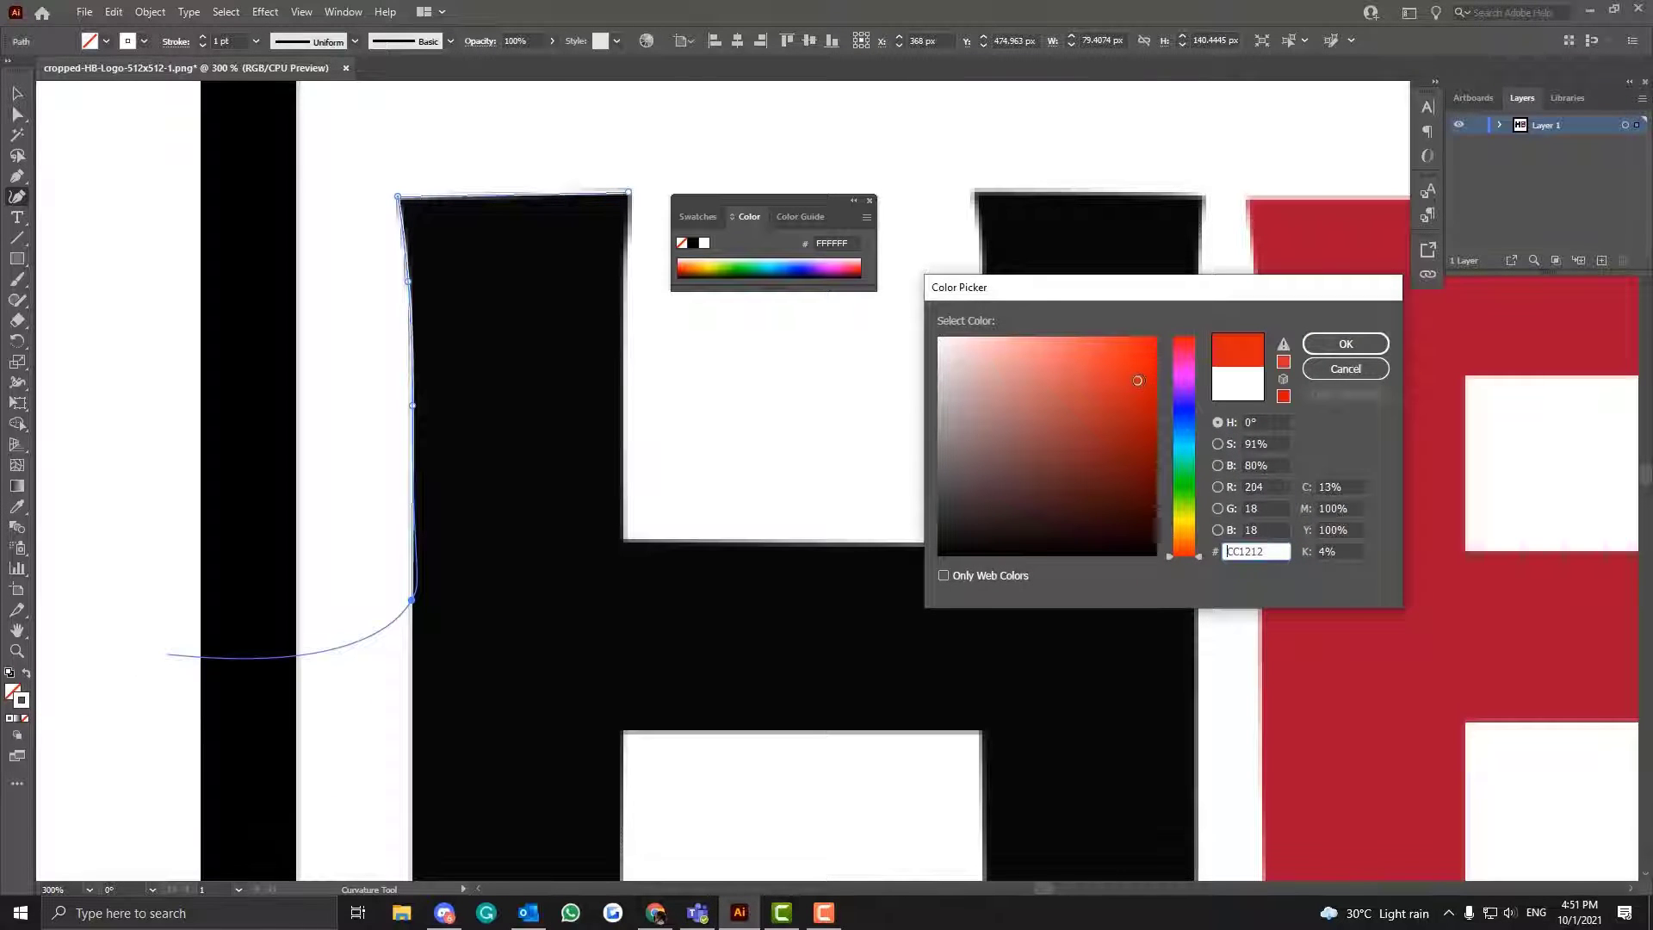
left_click(1343, 343)
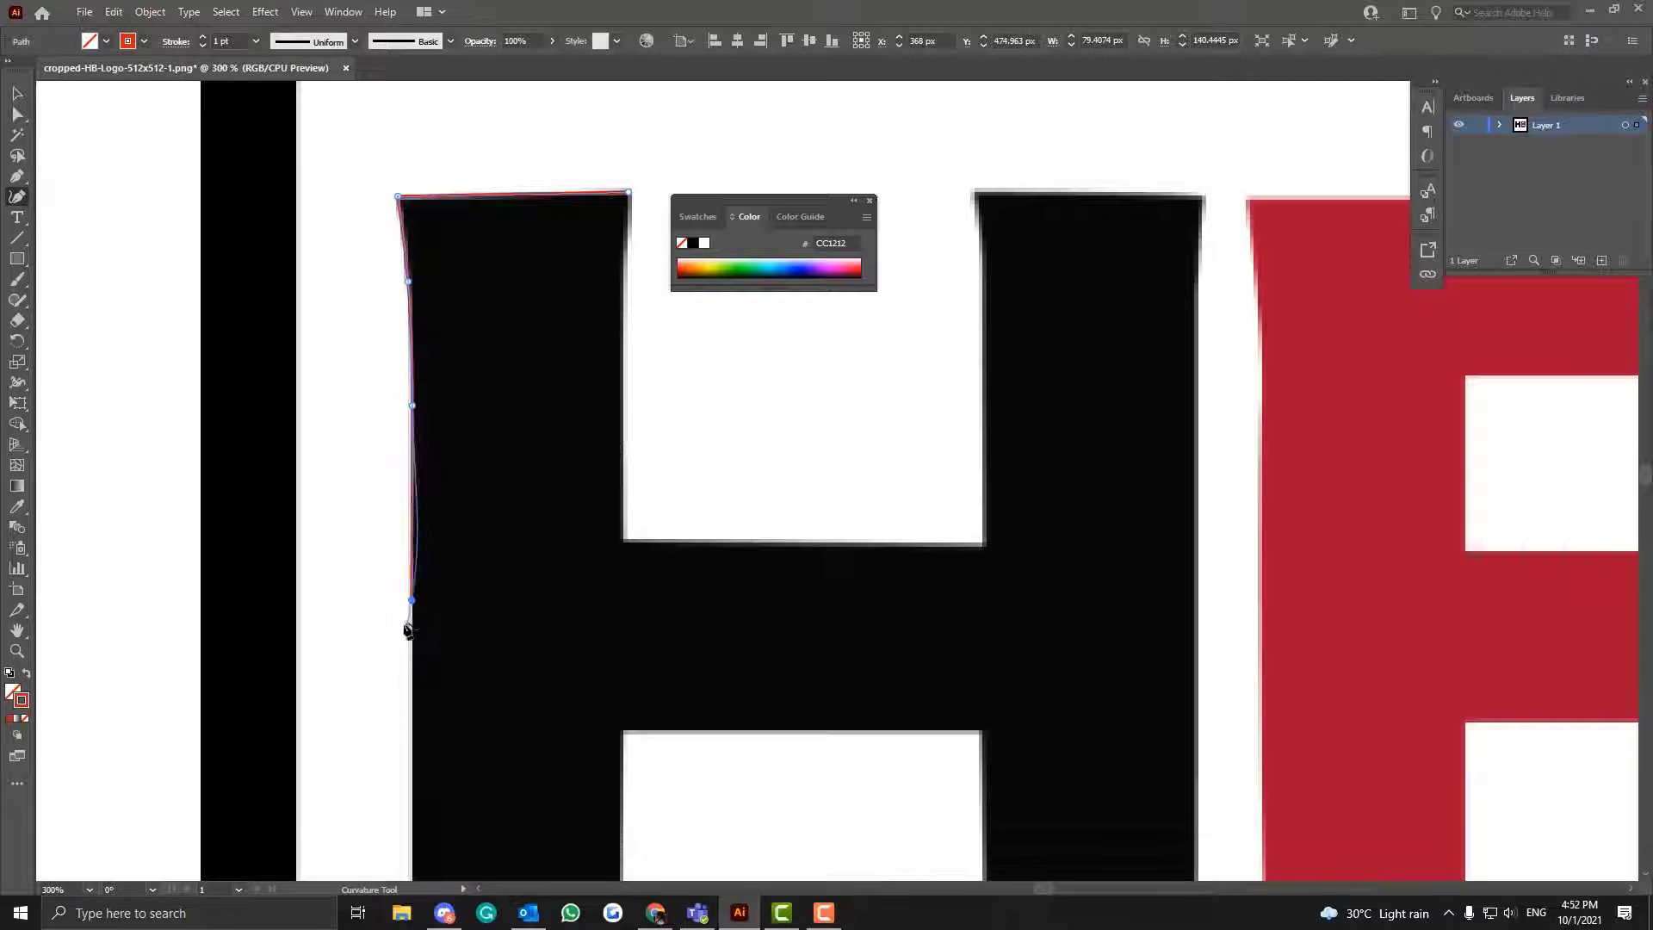
- Try stroke weights of 2 pt and 4 pt on the red path, and set the weight back to 1 pt
right_click(413, 602)
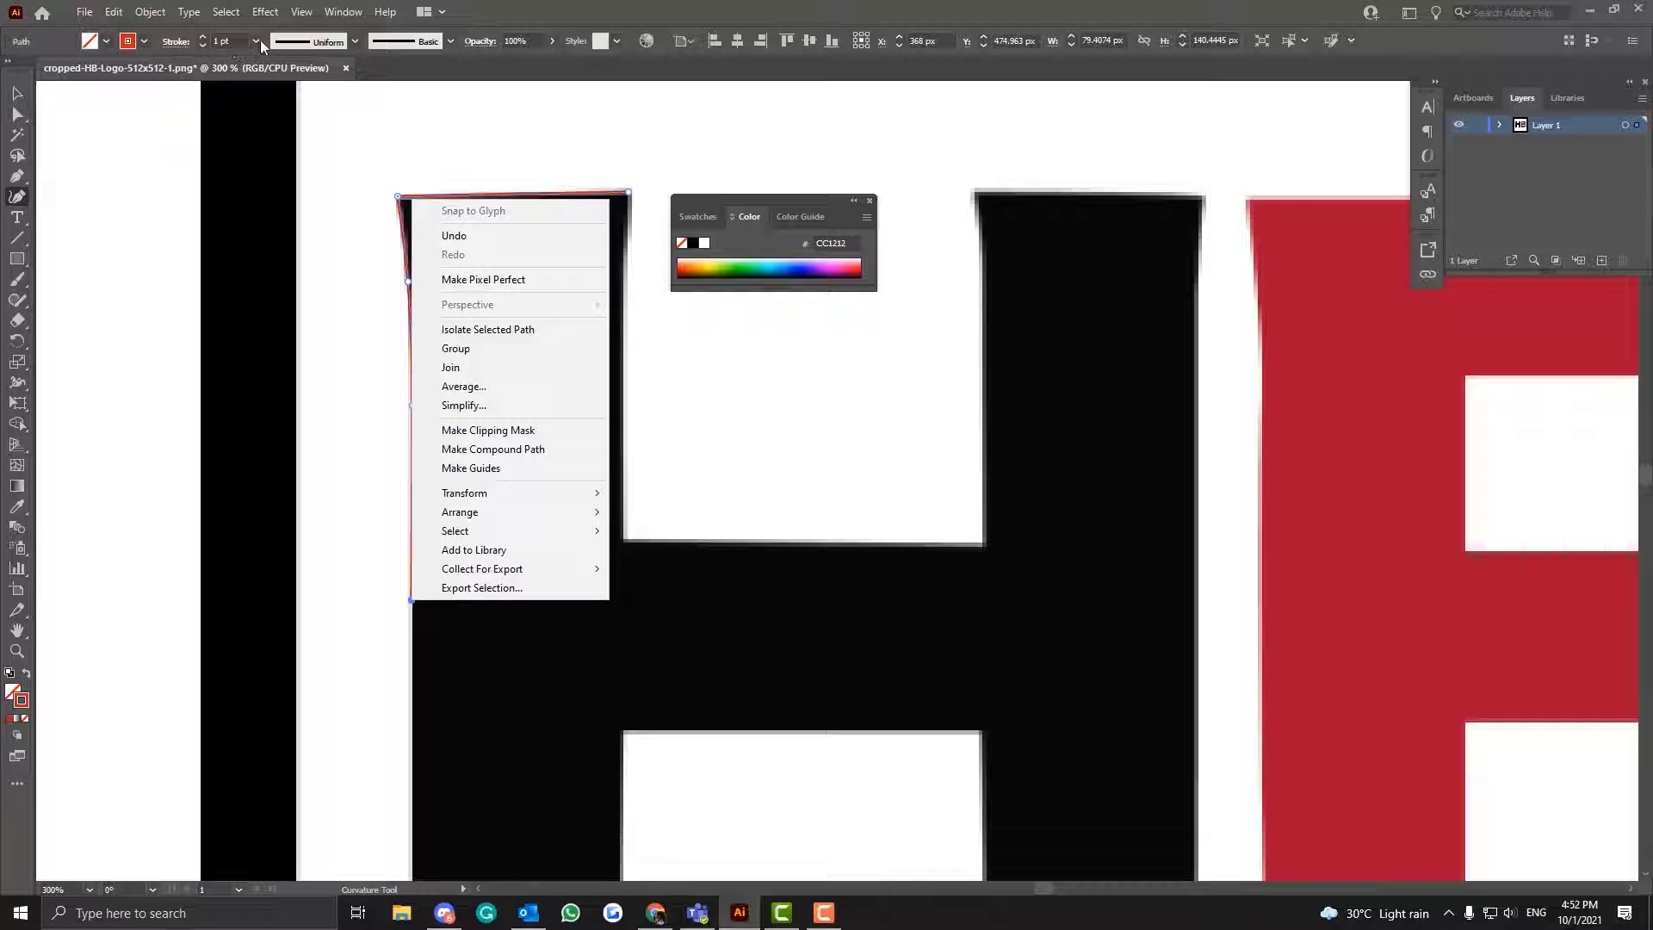
left_click(343, 11)
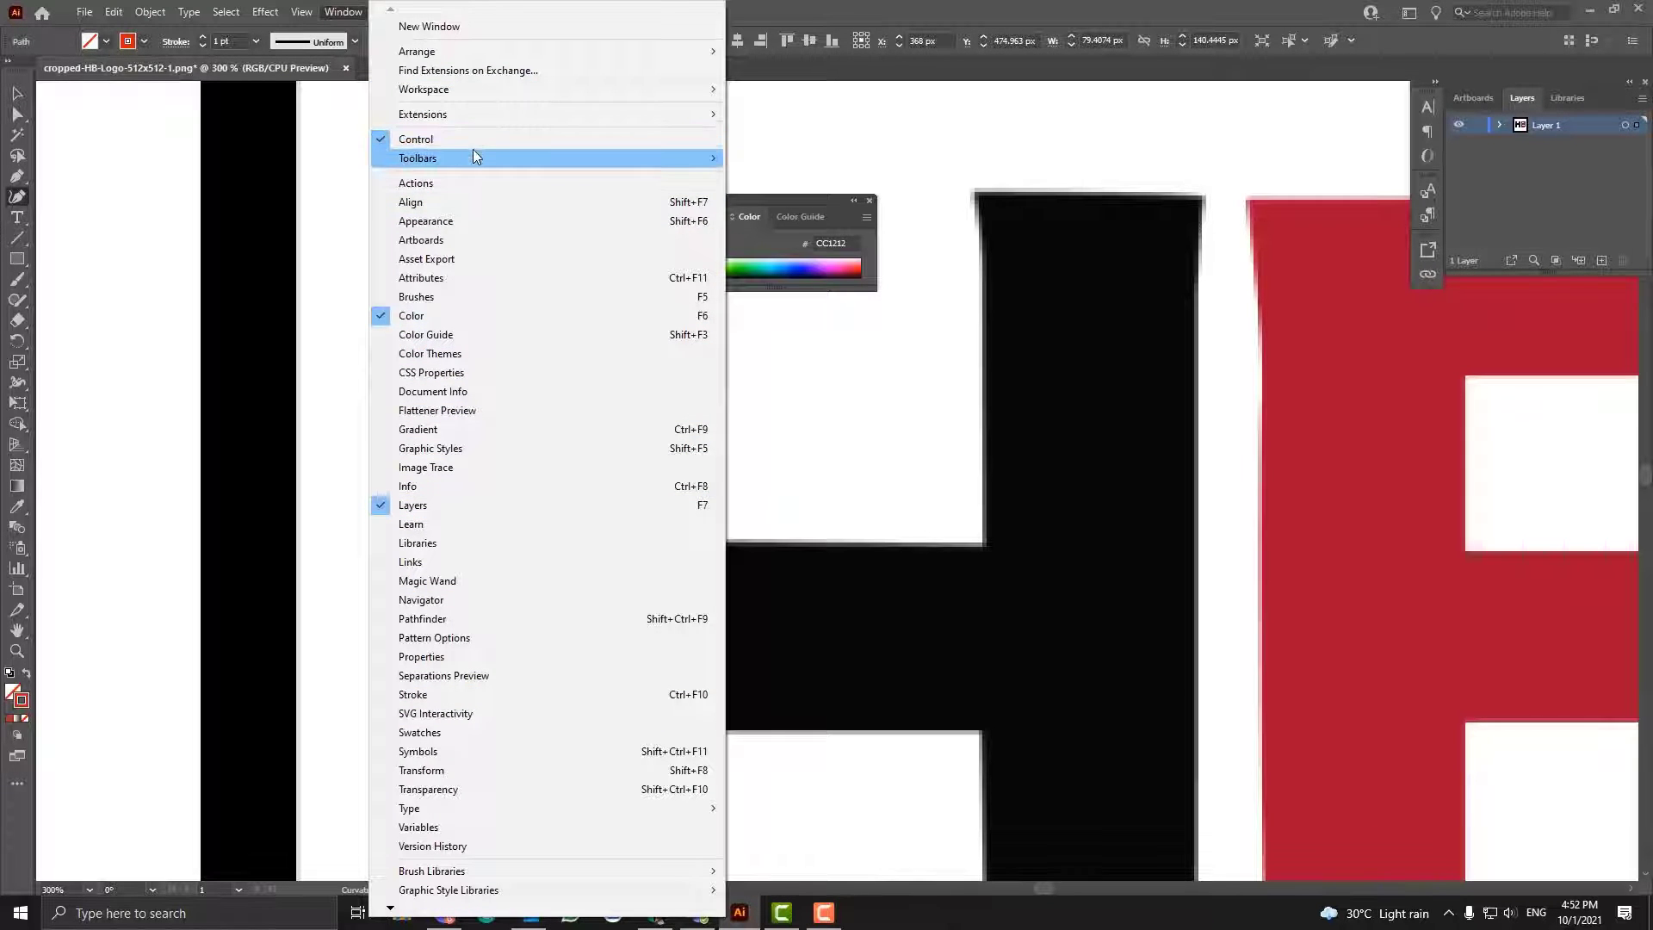
left_click(170, 37)
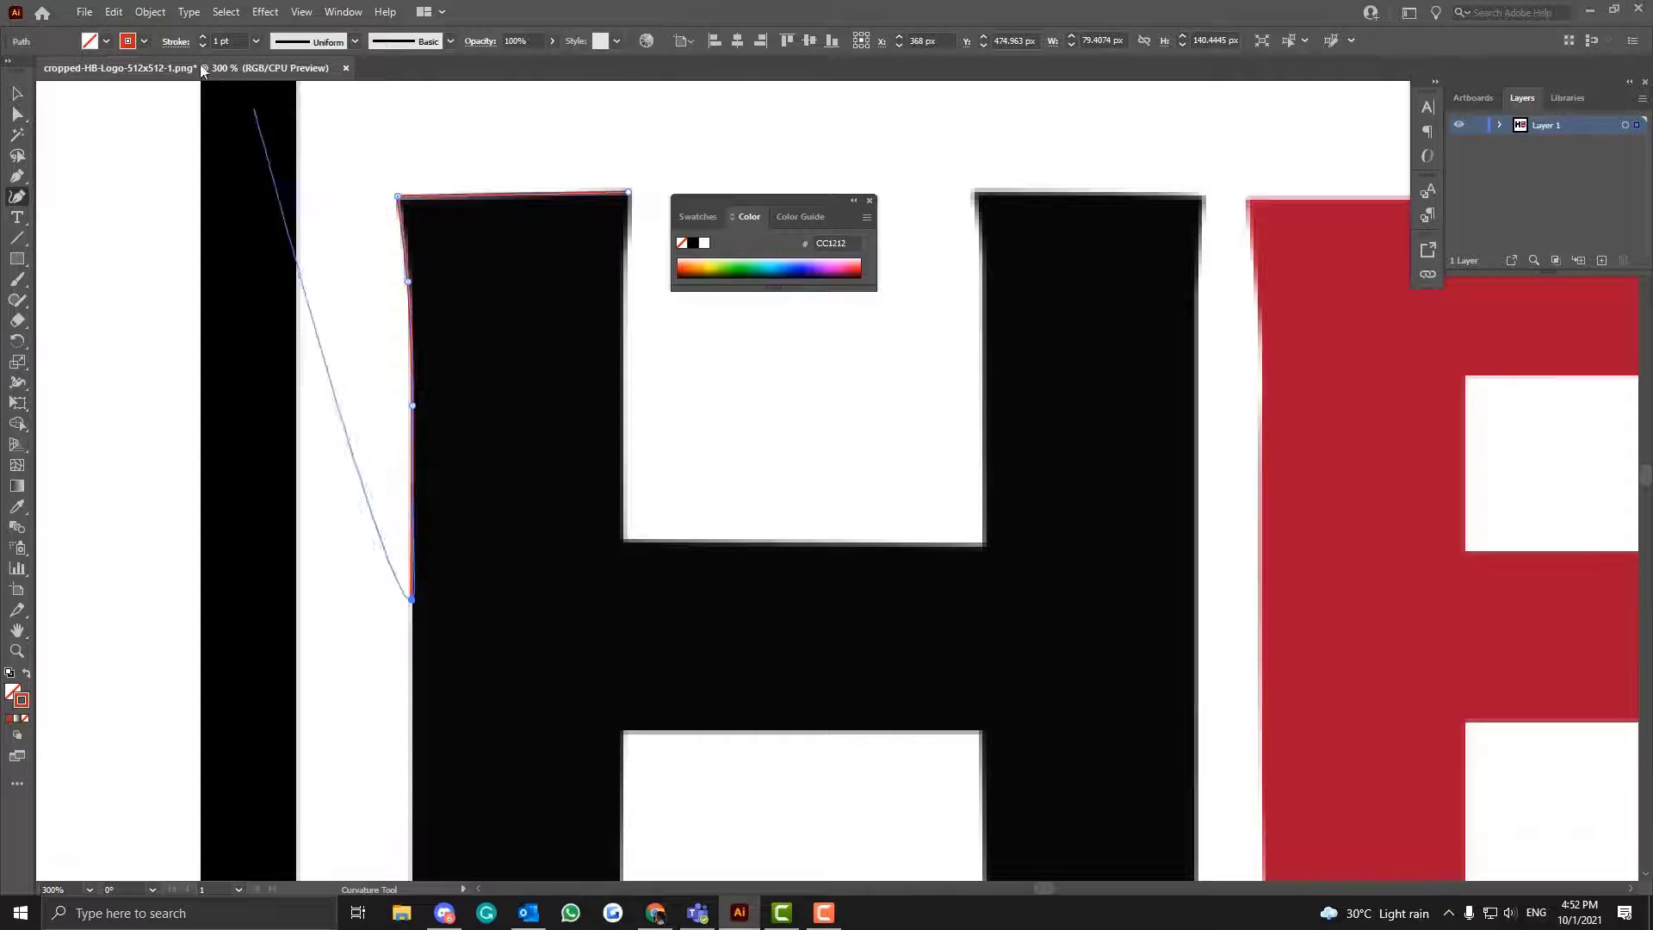
left_click(258, 40)
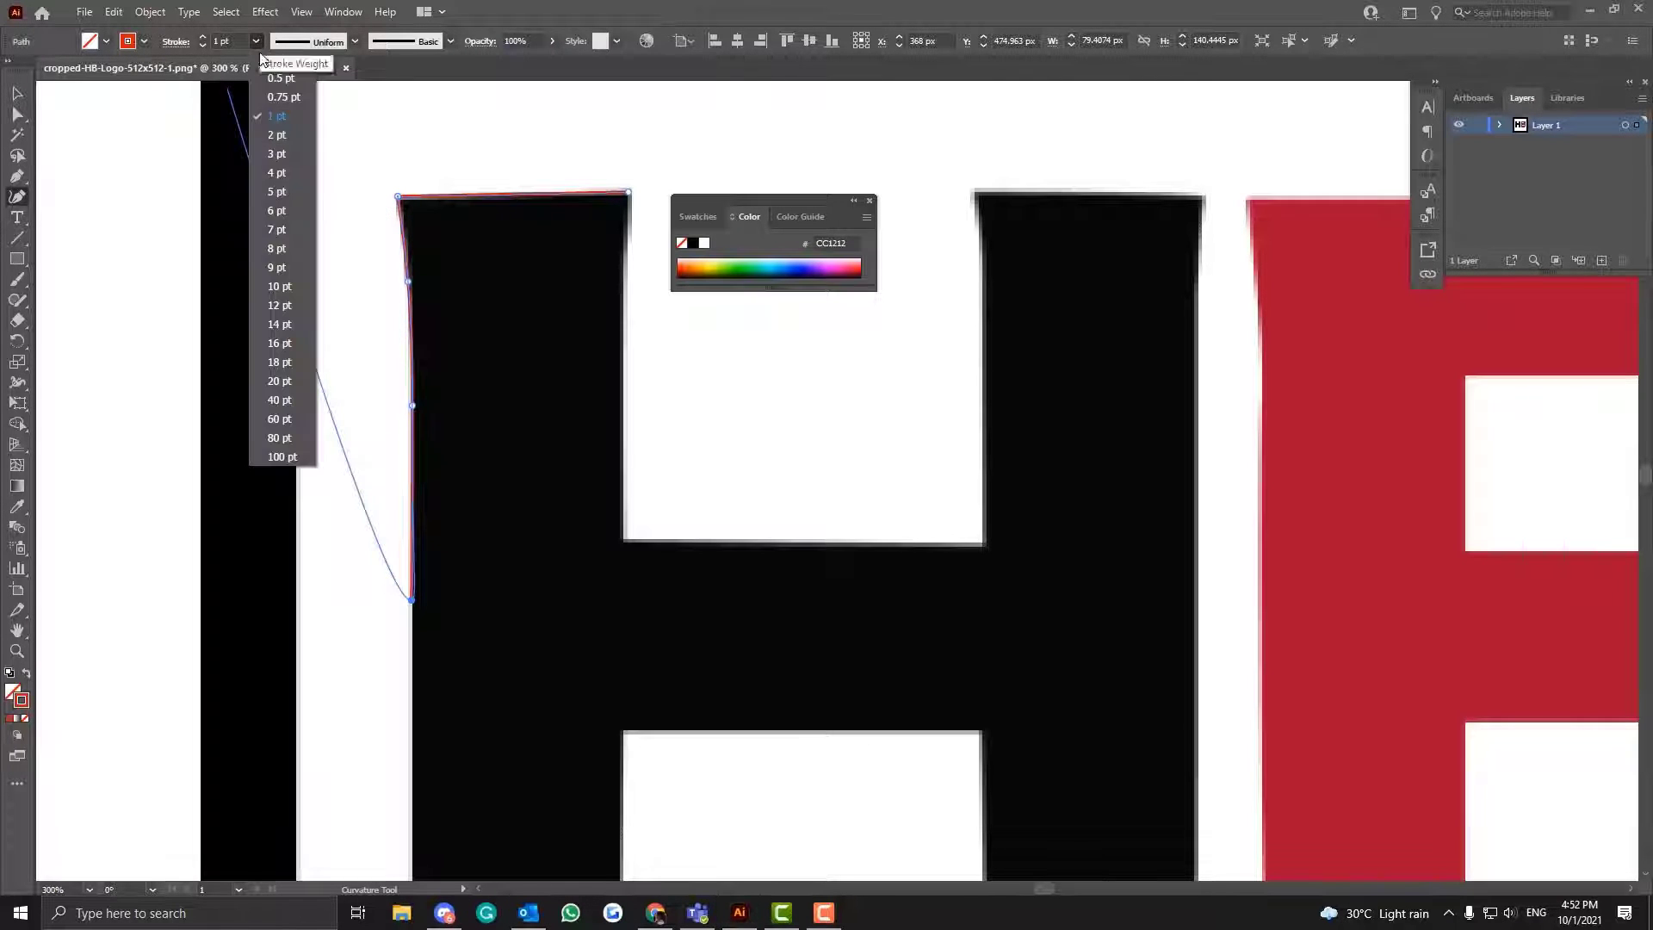
left_click(274, 135)
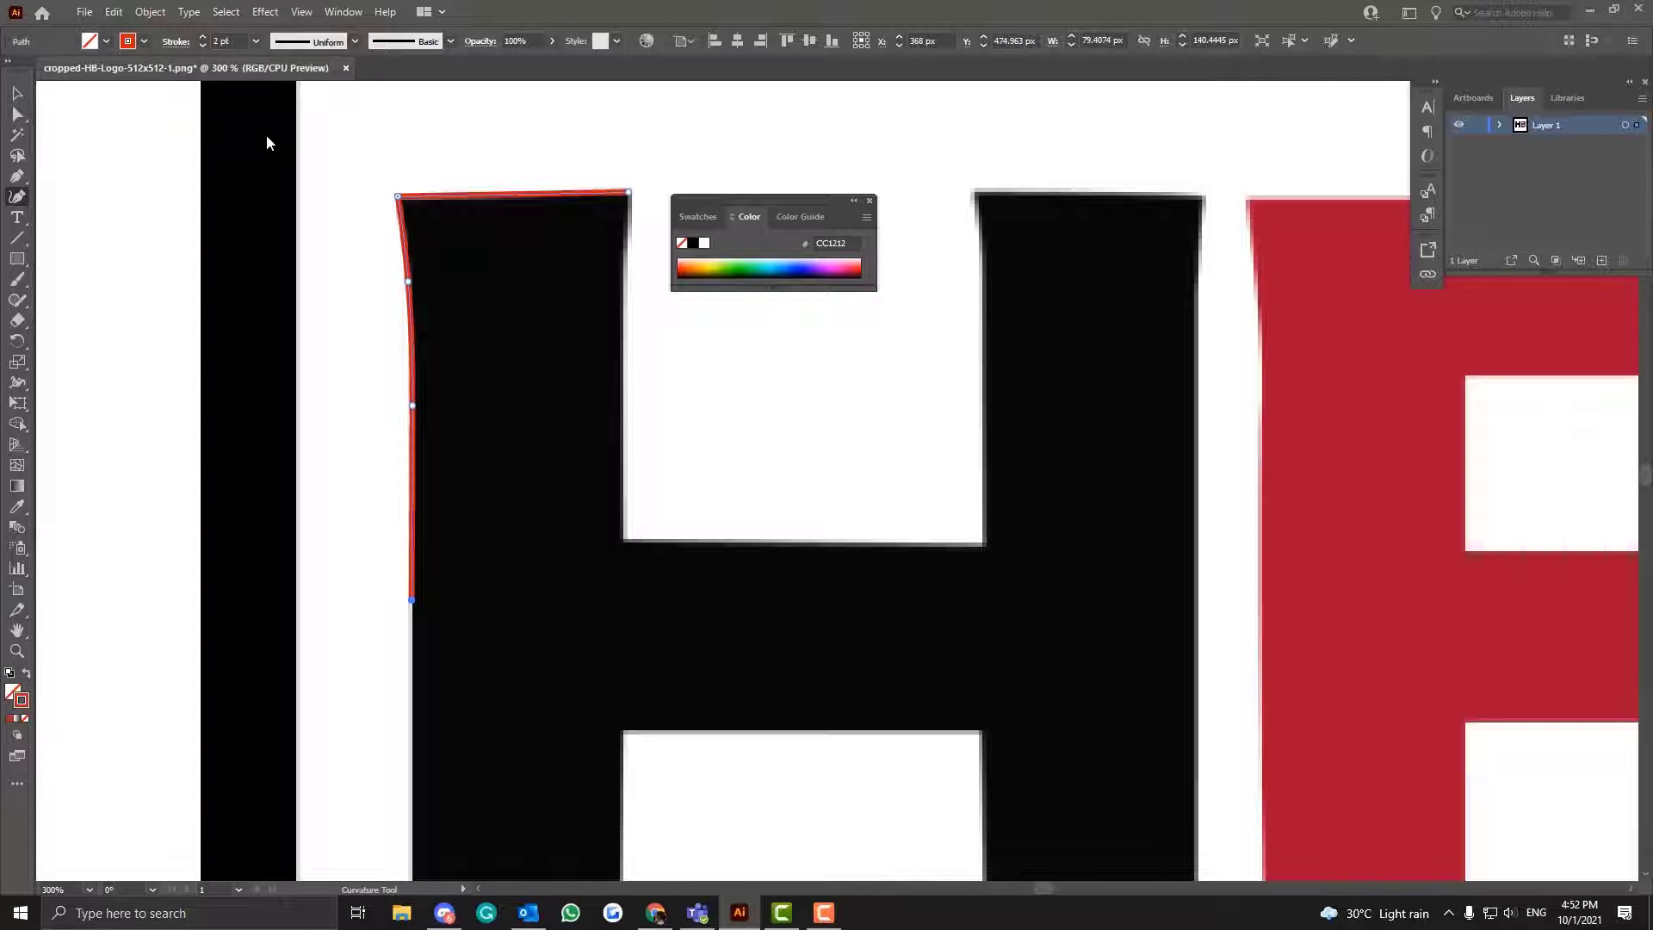
left_click(256, 40)
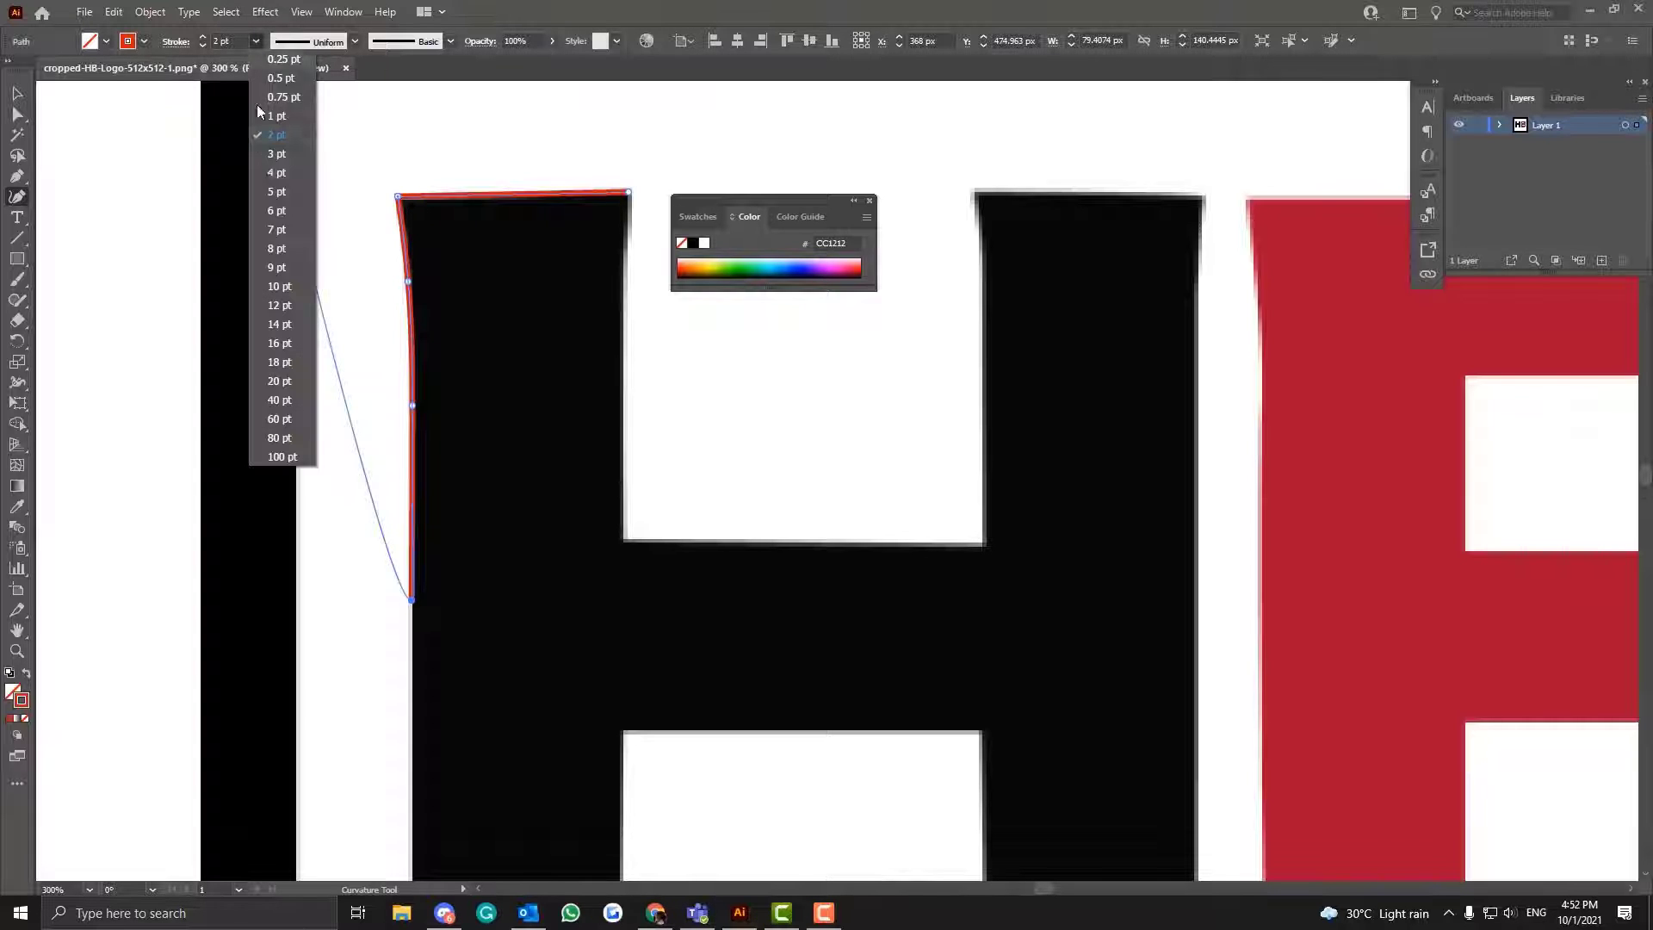
left_click(268, 174)
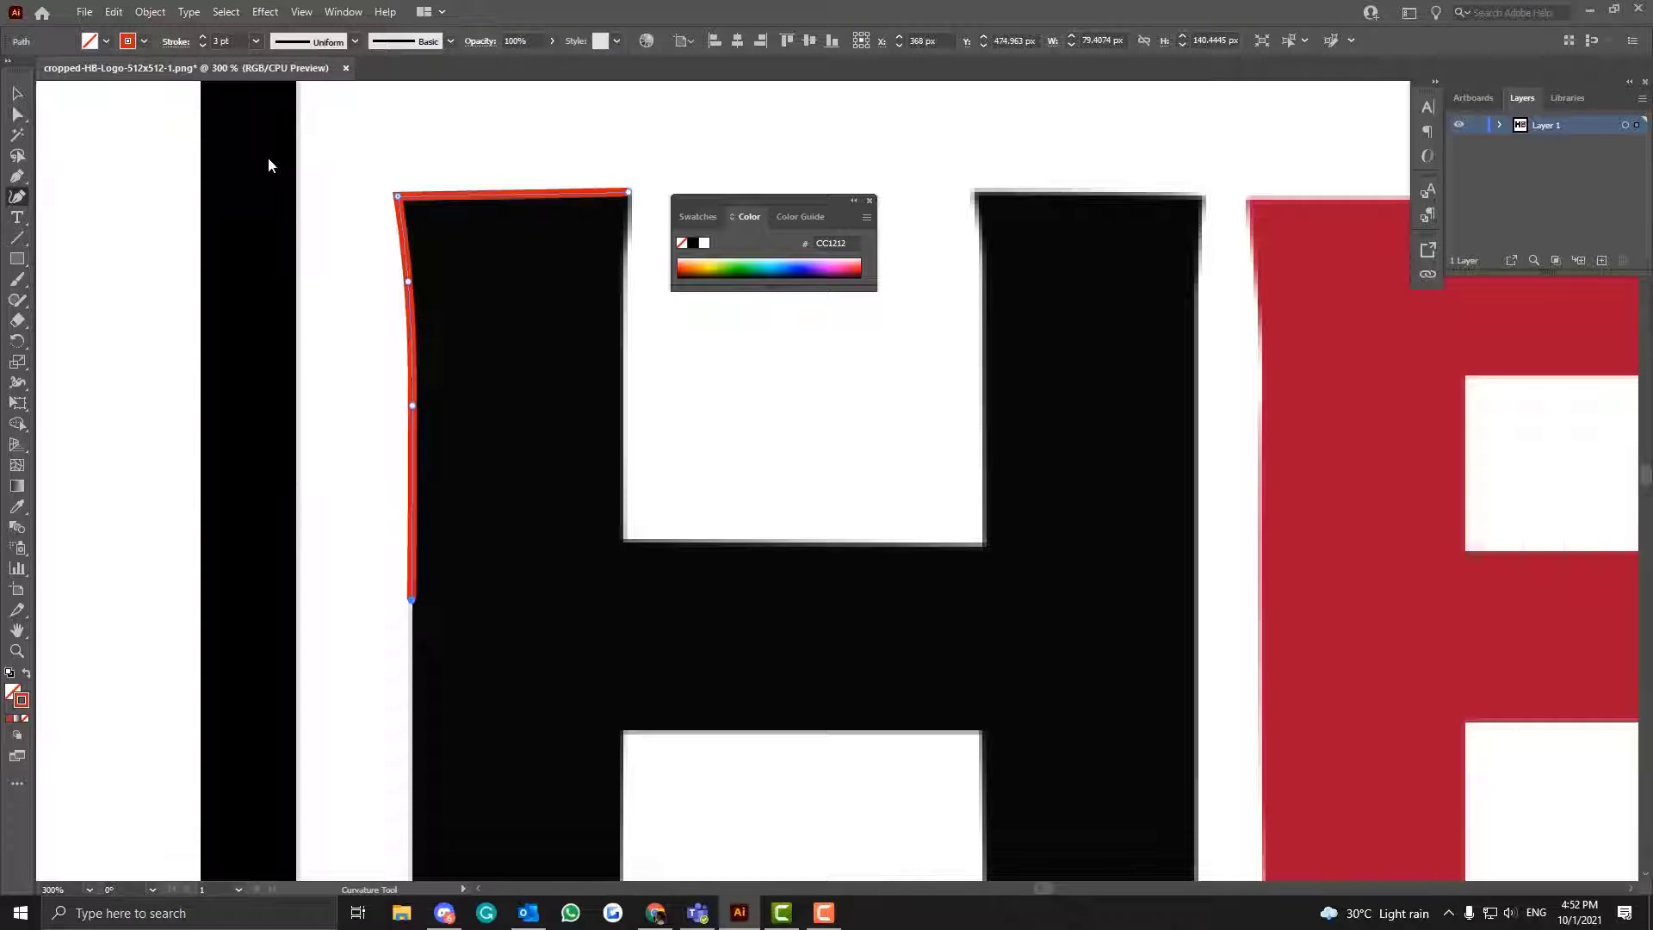
left_click(217, 40)
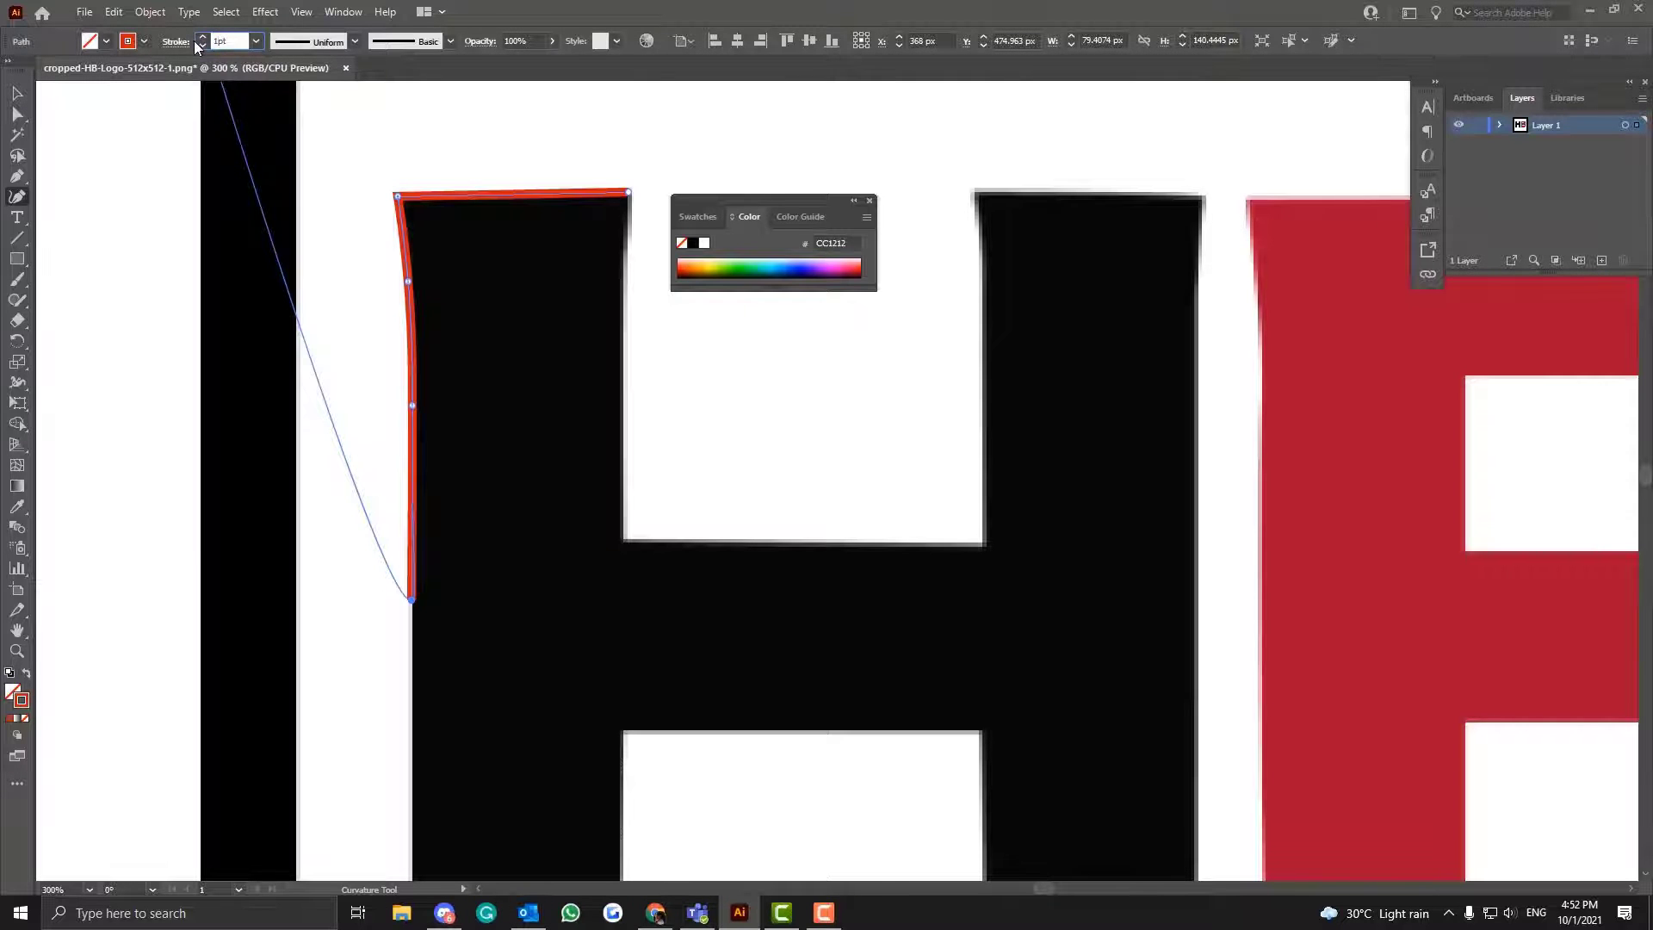
type("1pt")
key("Return")
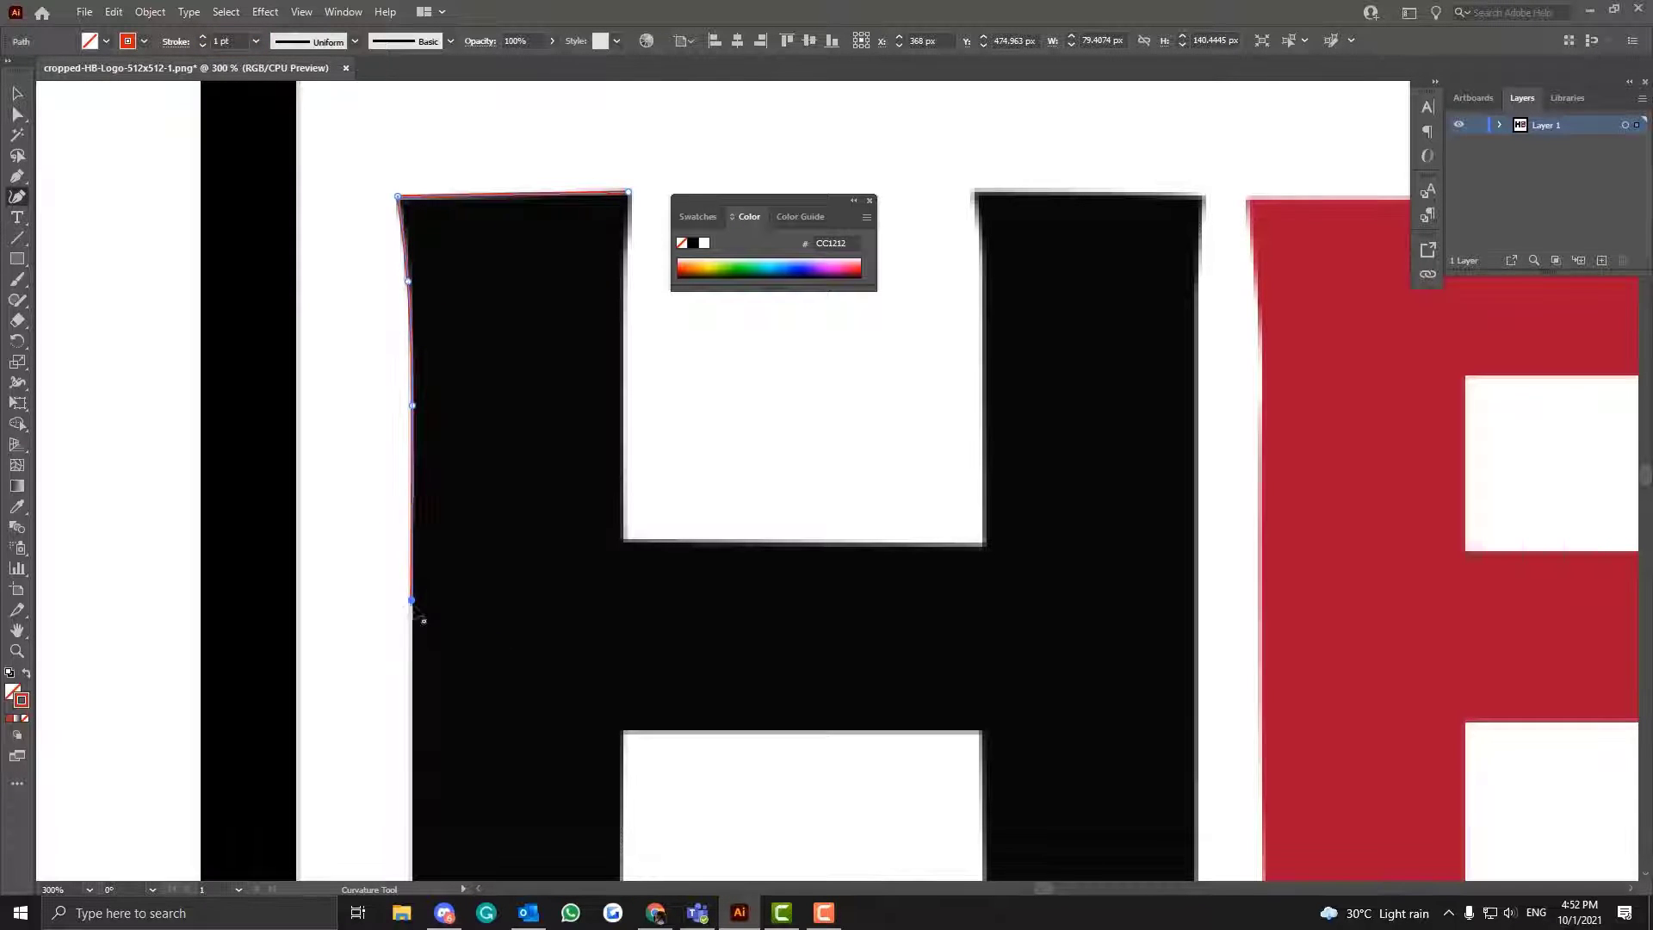
- Extend the path with another Curvature tool point farther down the outer edge of the H's left stem, below the crossbar's top edge
key("ctrl")
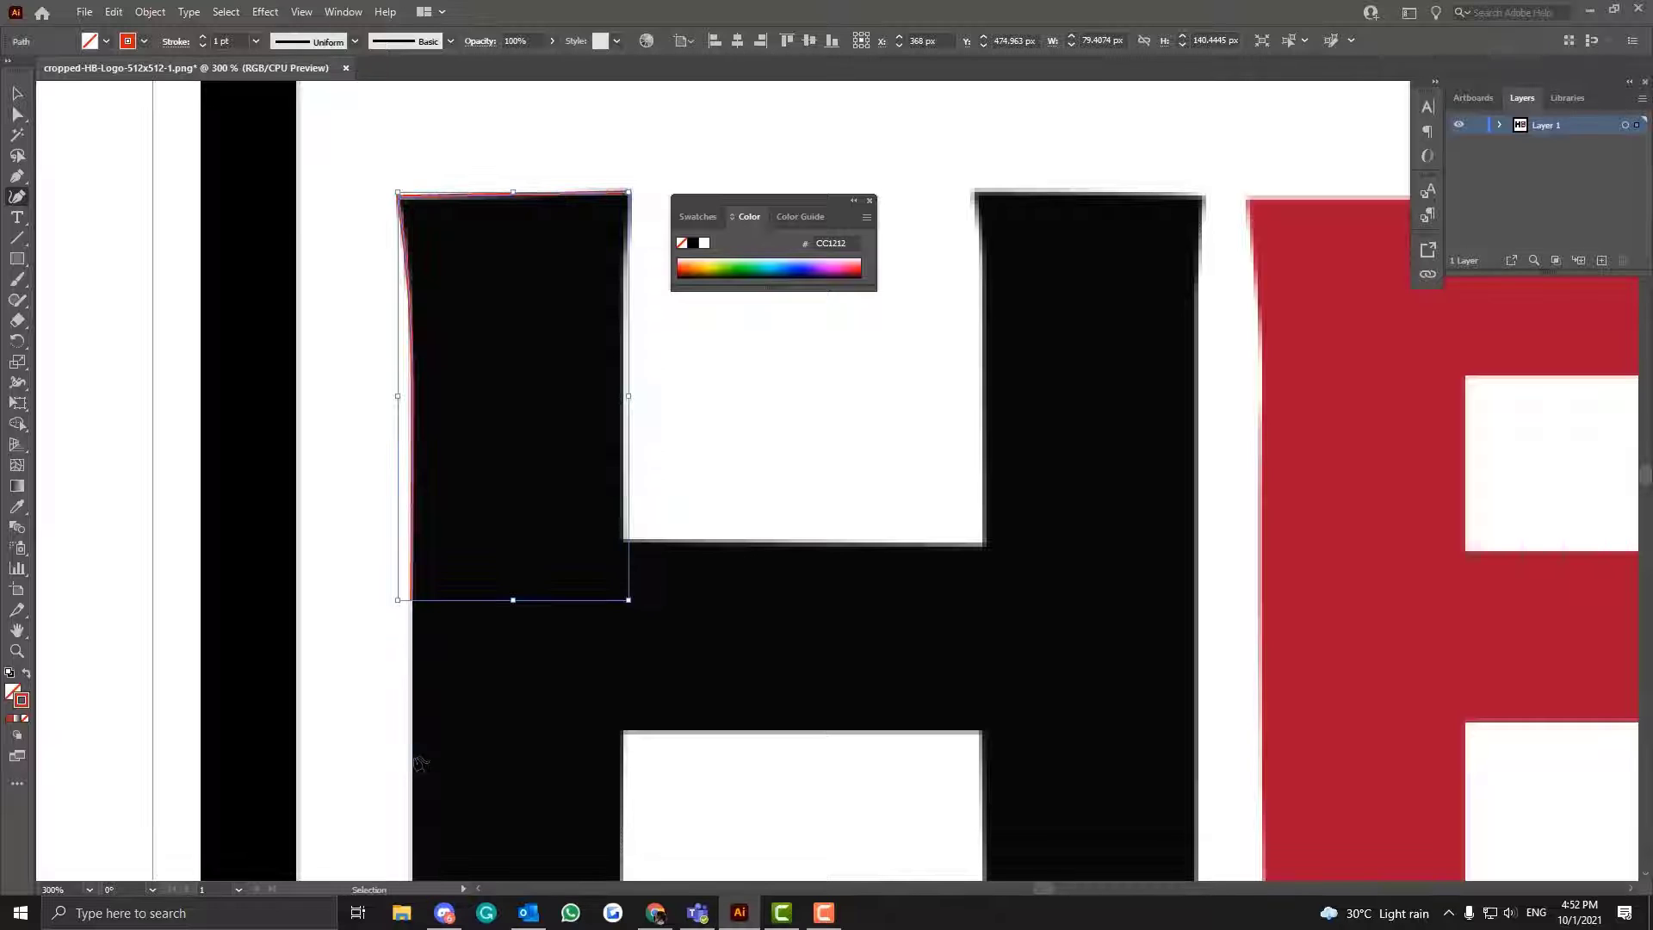
key("ctrl+plus")
key("ctrl+plus")
key("ctrl+plus")
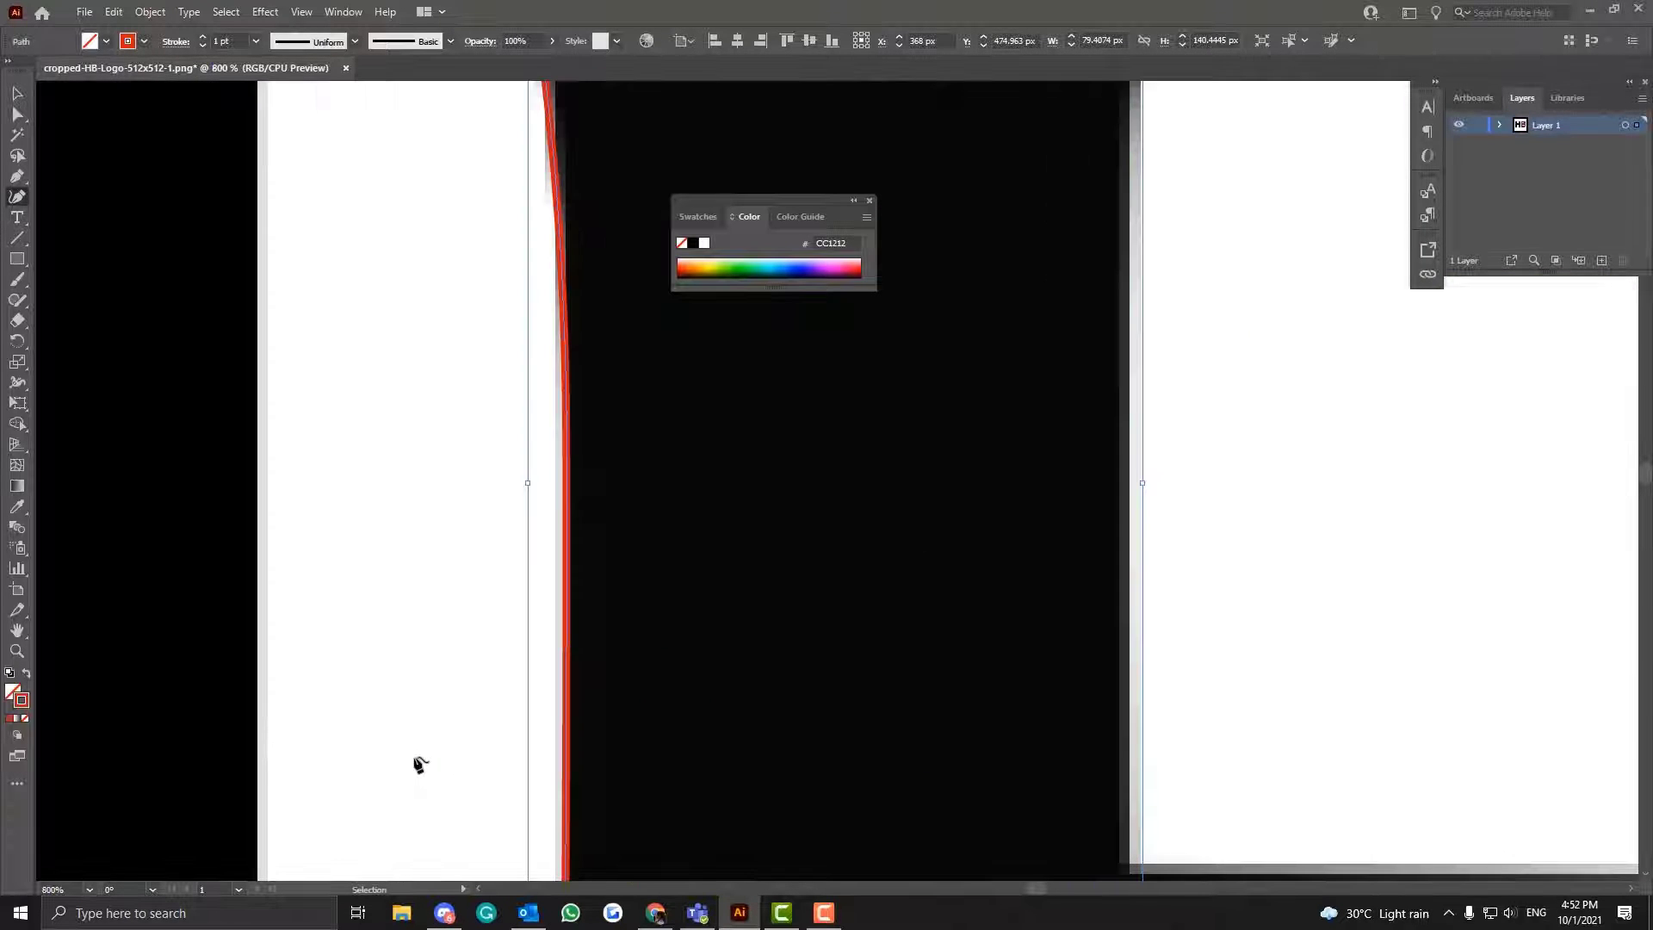
scroll(616, 671, "down", 5)
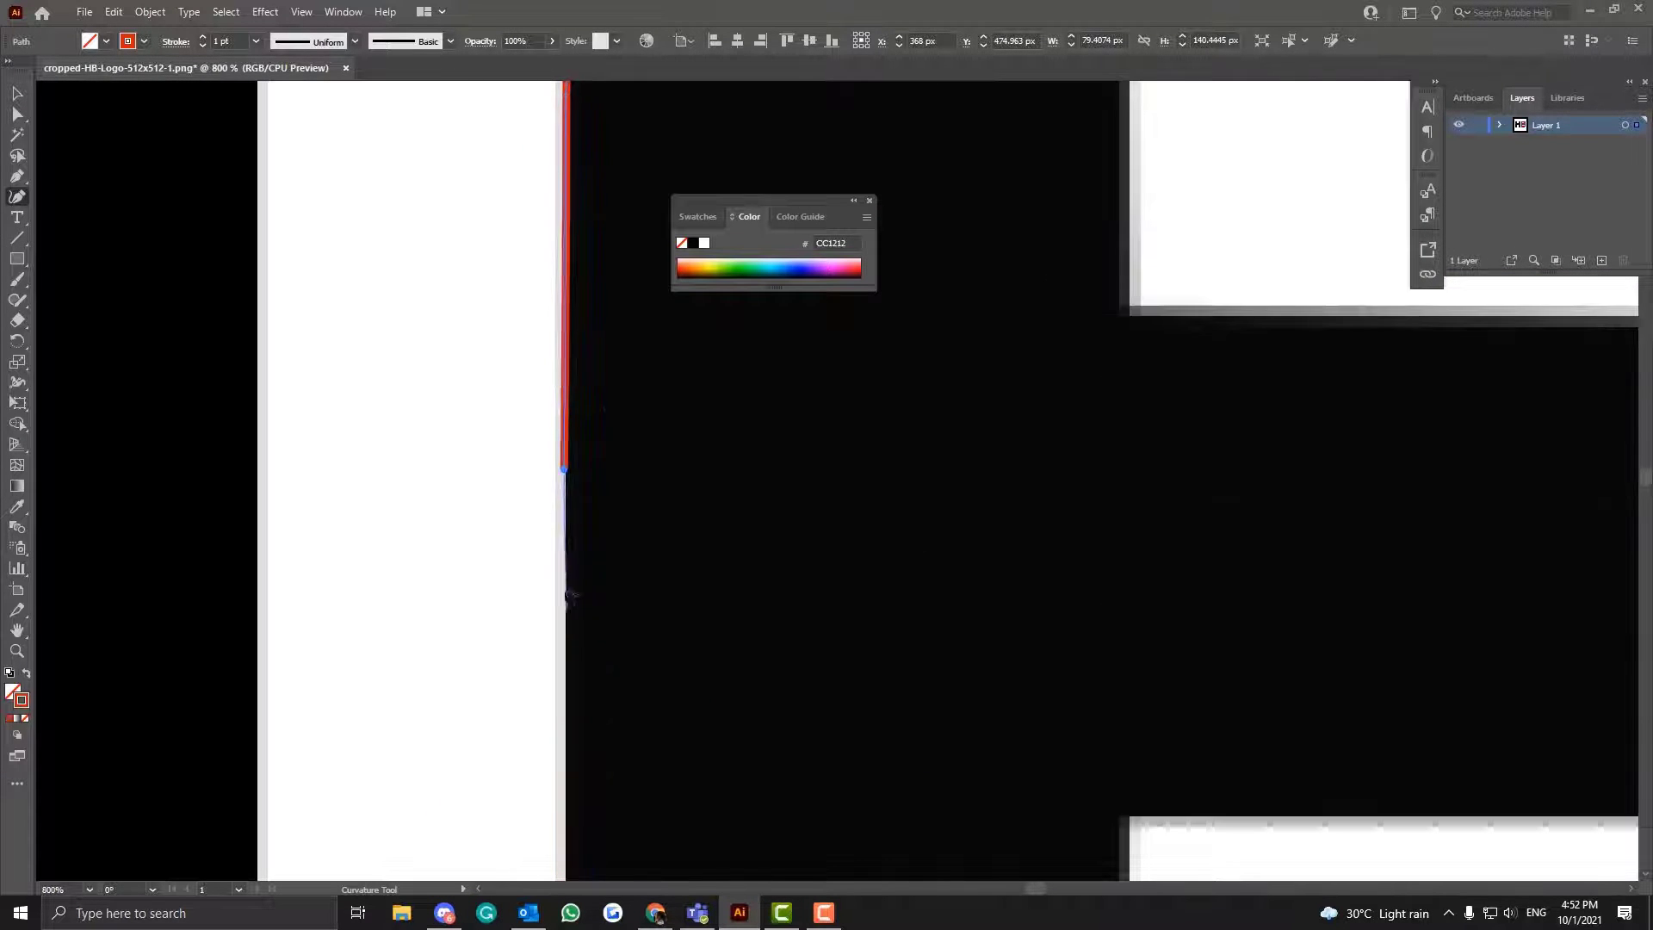
scroll(572, 741, "down", 3)
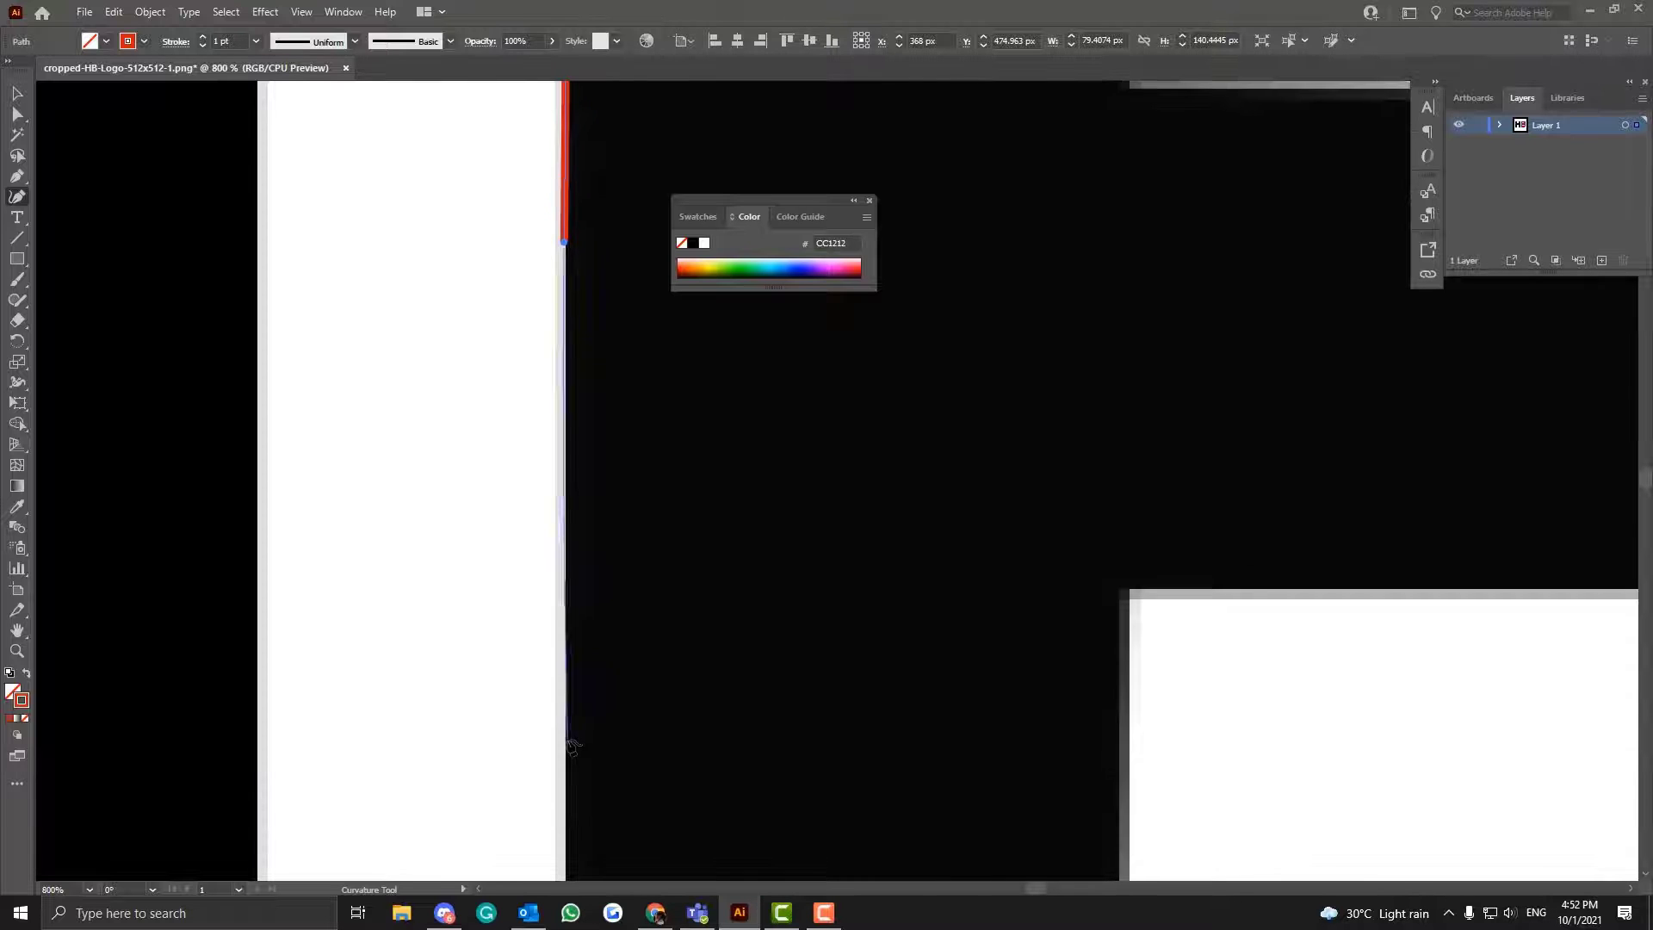
left_click(567, 699)
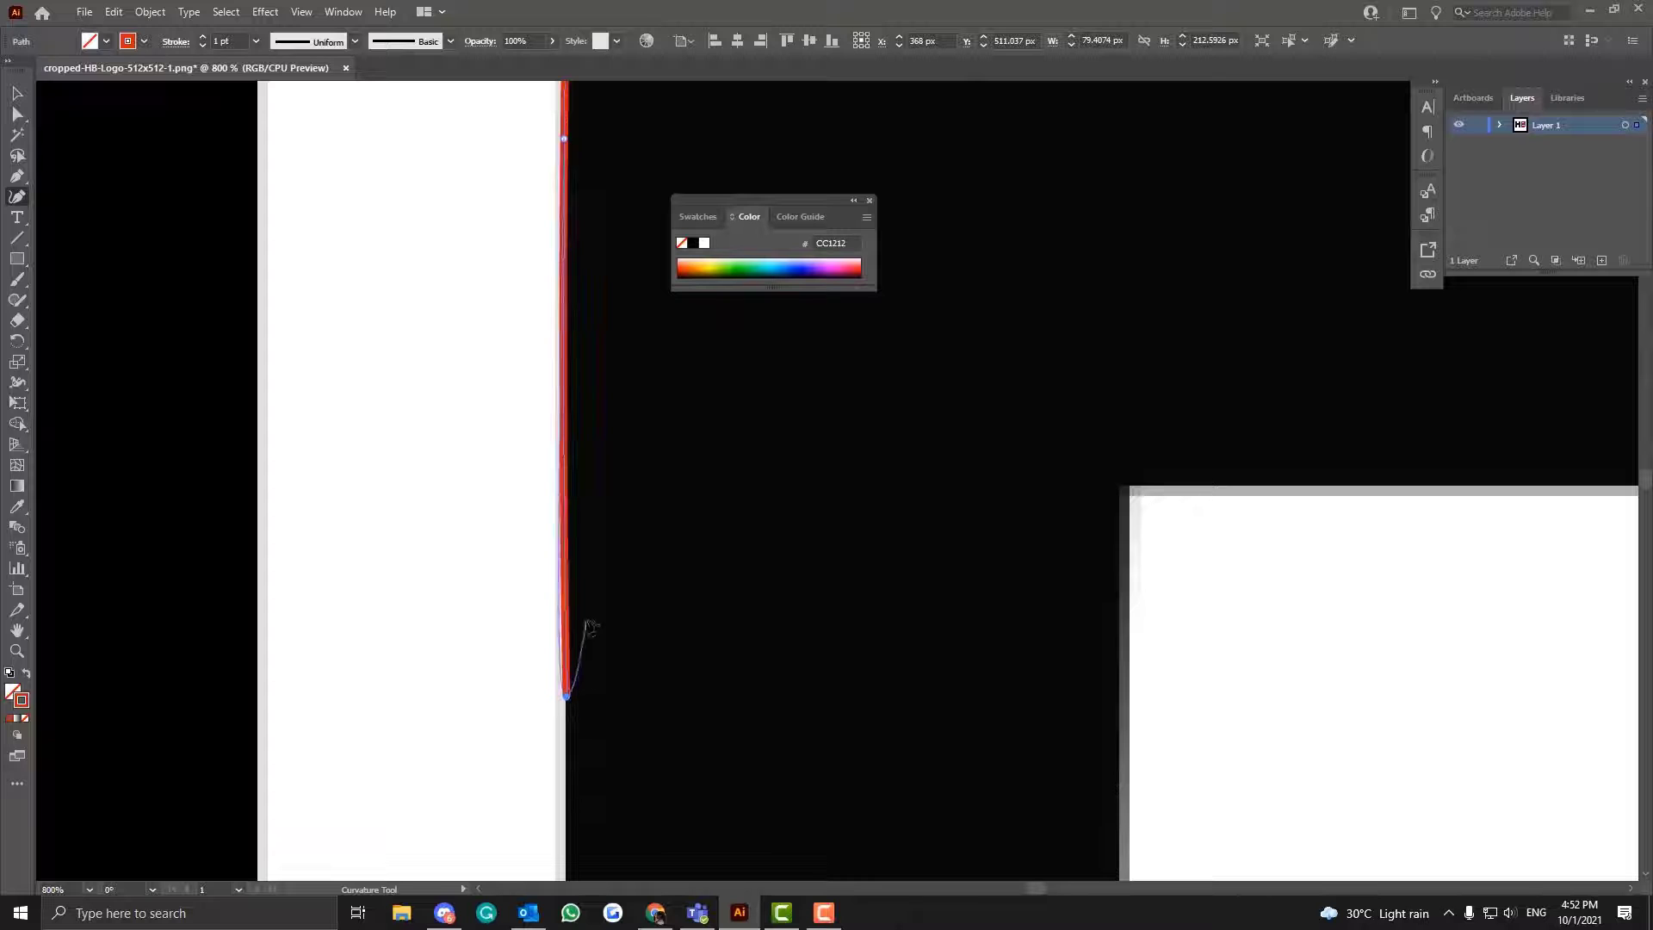
- Dock the floating Color panel with the Layers panel, clear of the artwork
right_click(546, 720)
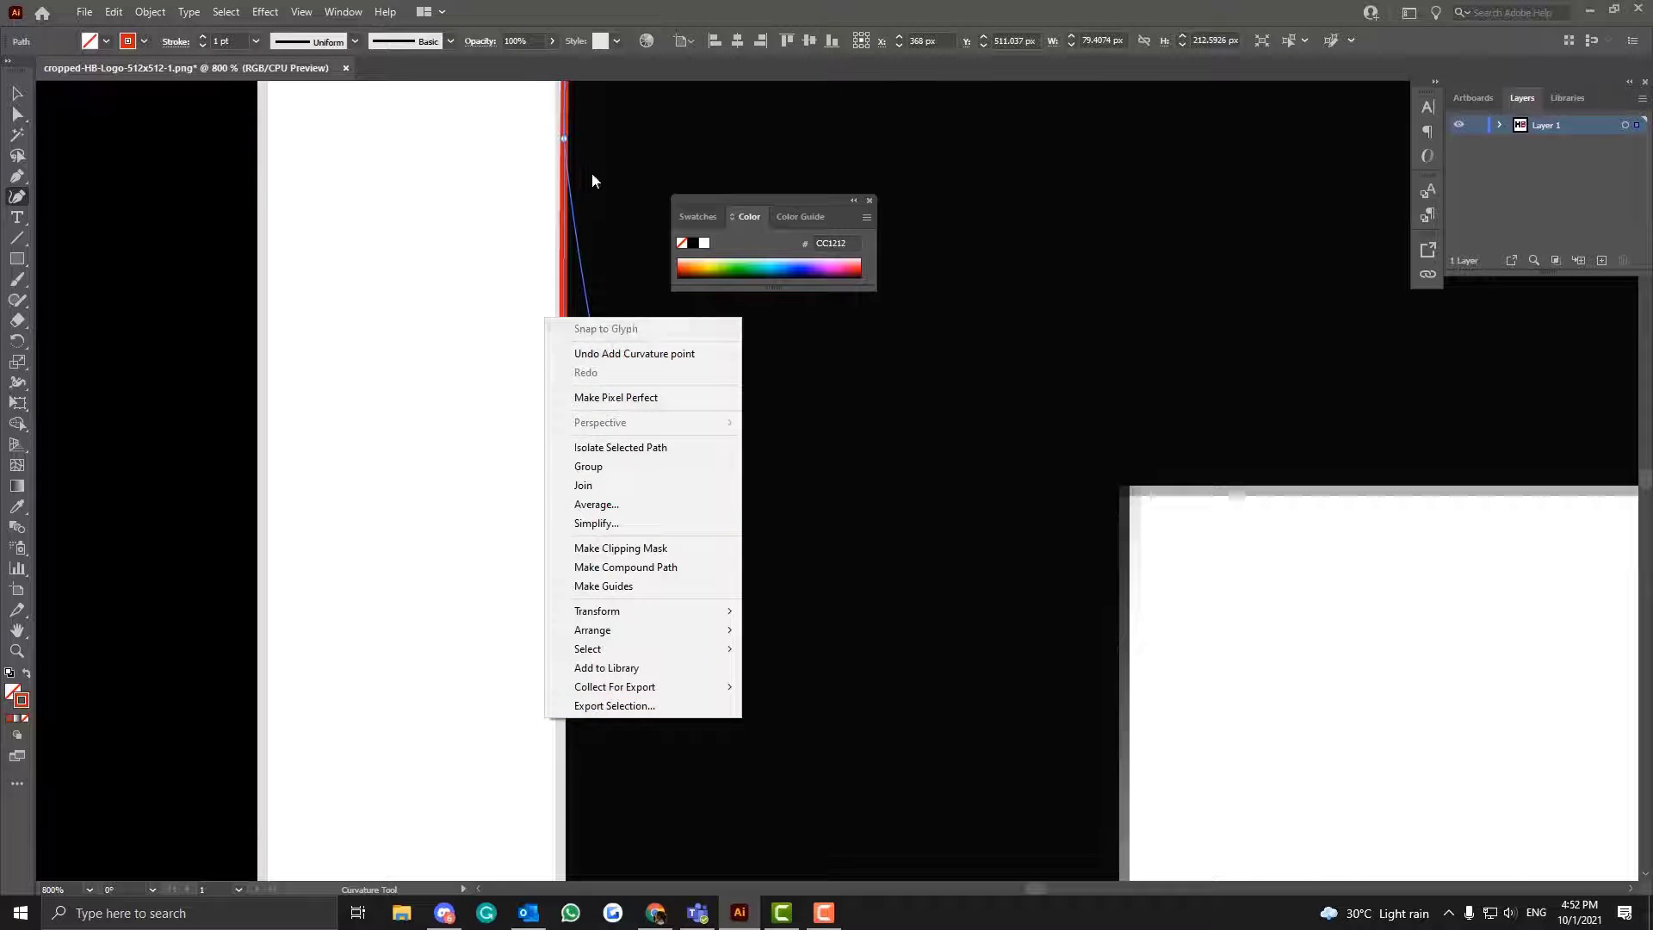
left_click_drag(814, 219, 1526, 178)
right_click(427, 708)
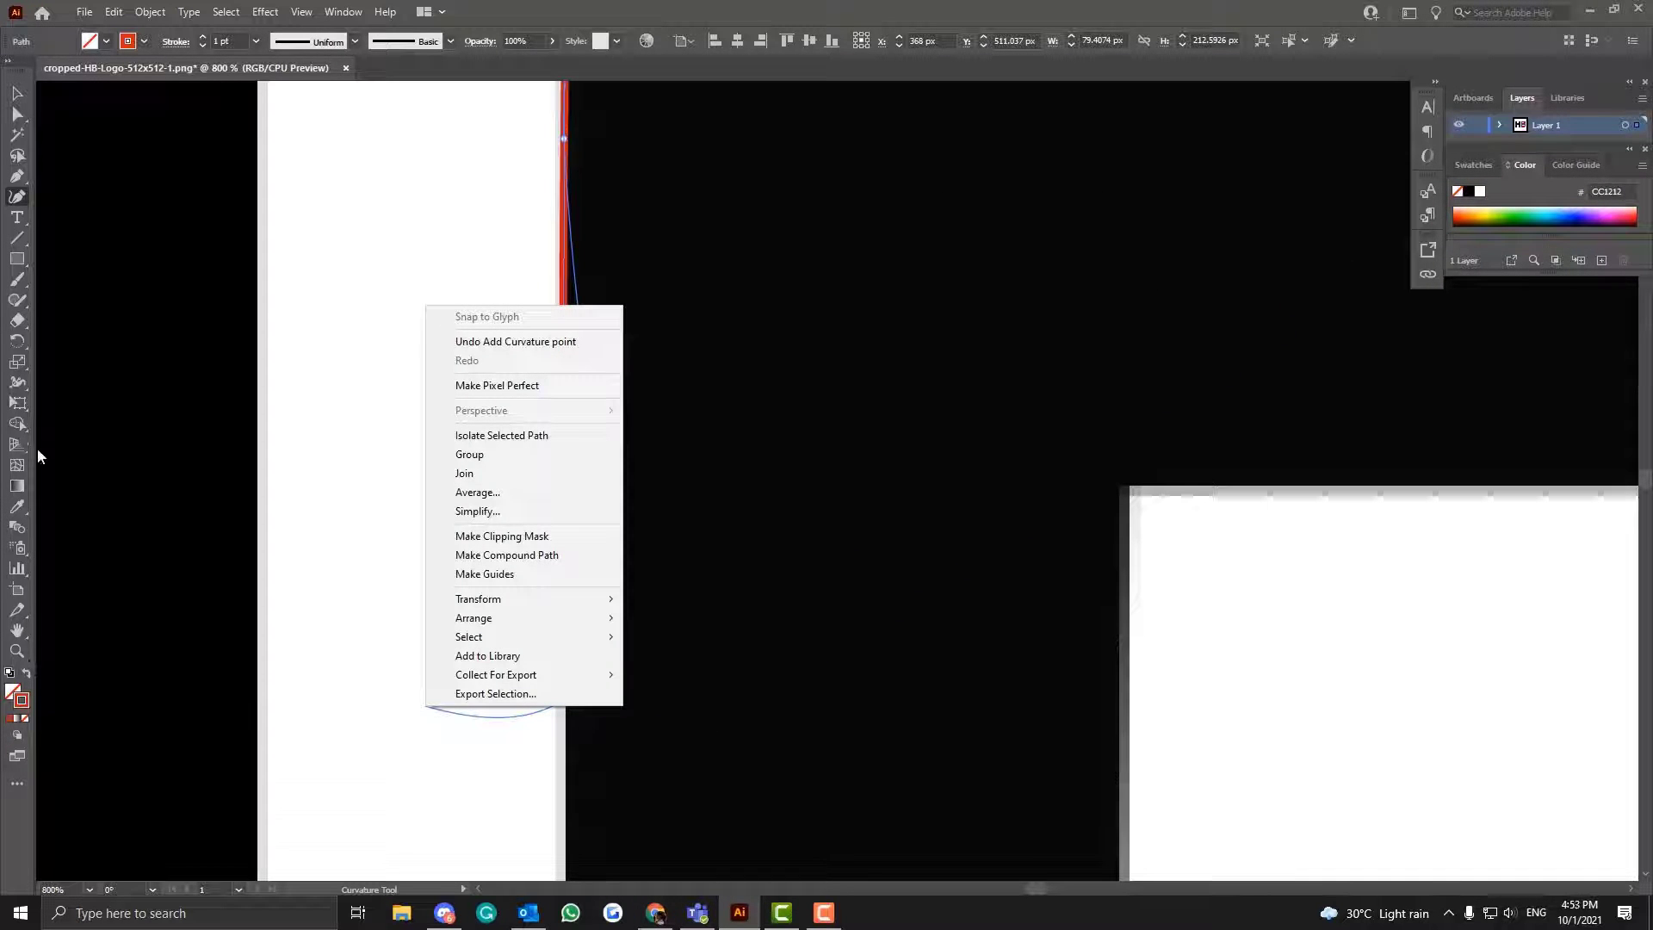
- Examine the Pen tool variants and the complete list of available tools
left_click(18, 177)
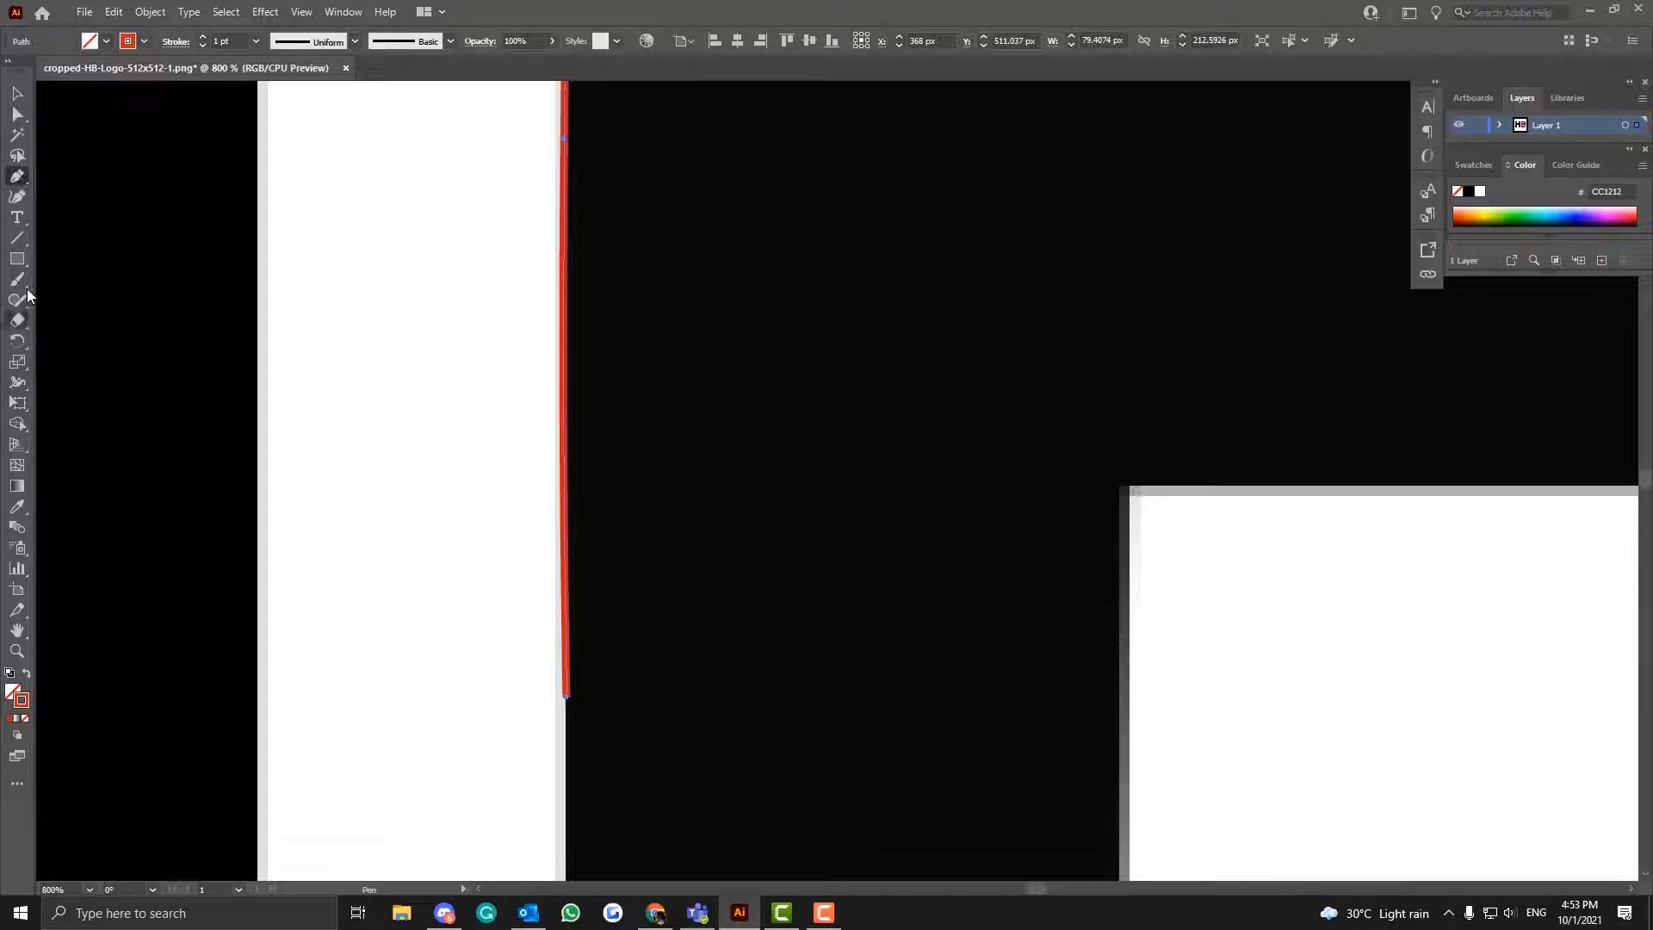
left_click(24, 201)
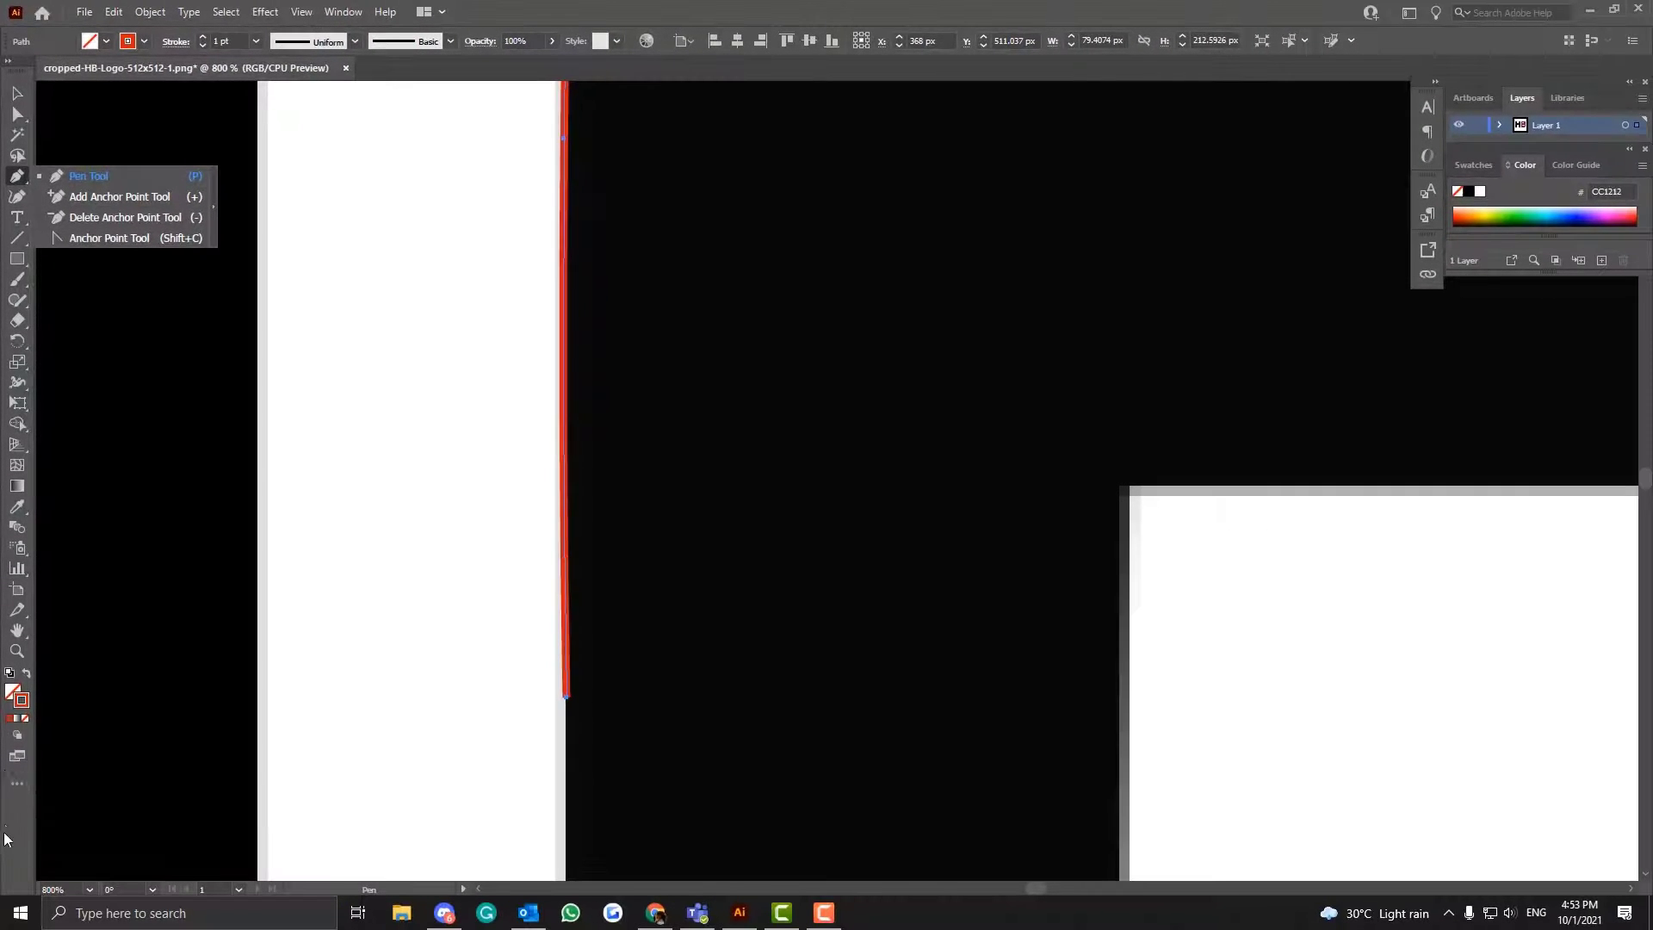
left_click(213, 205)
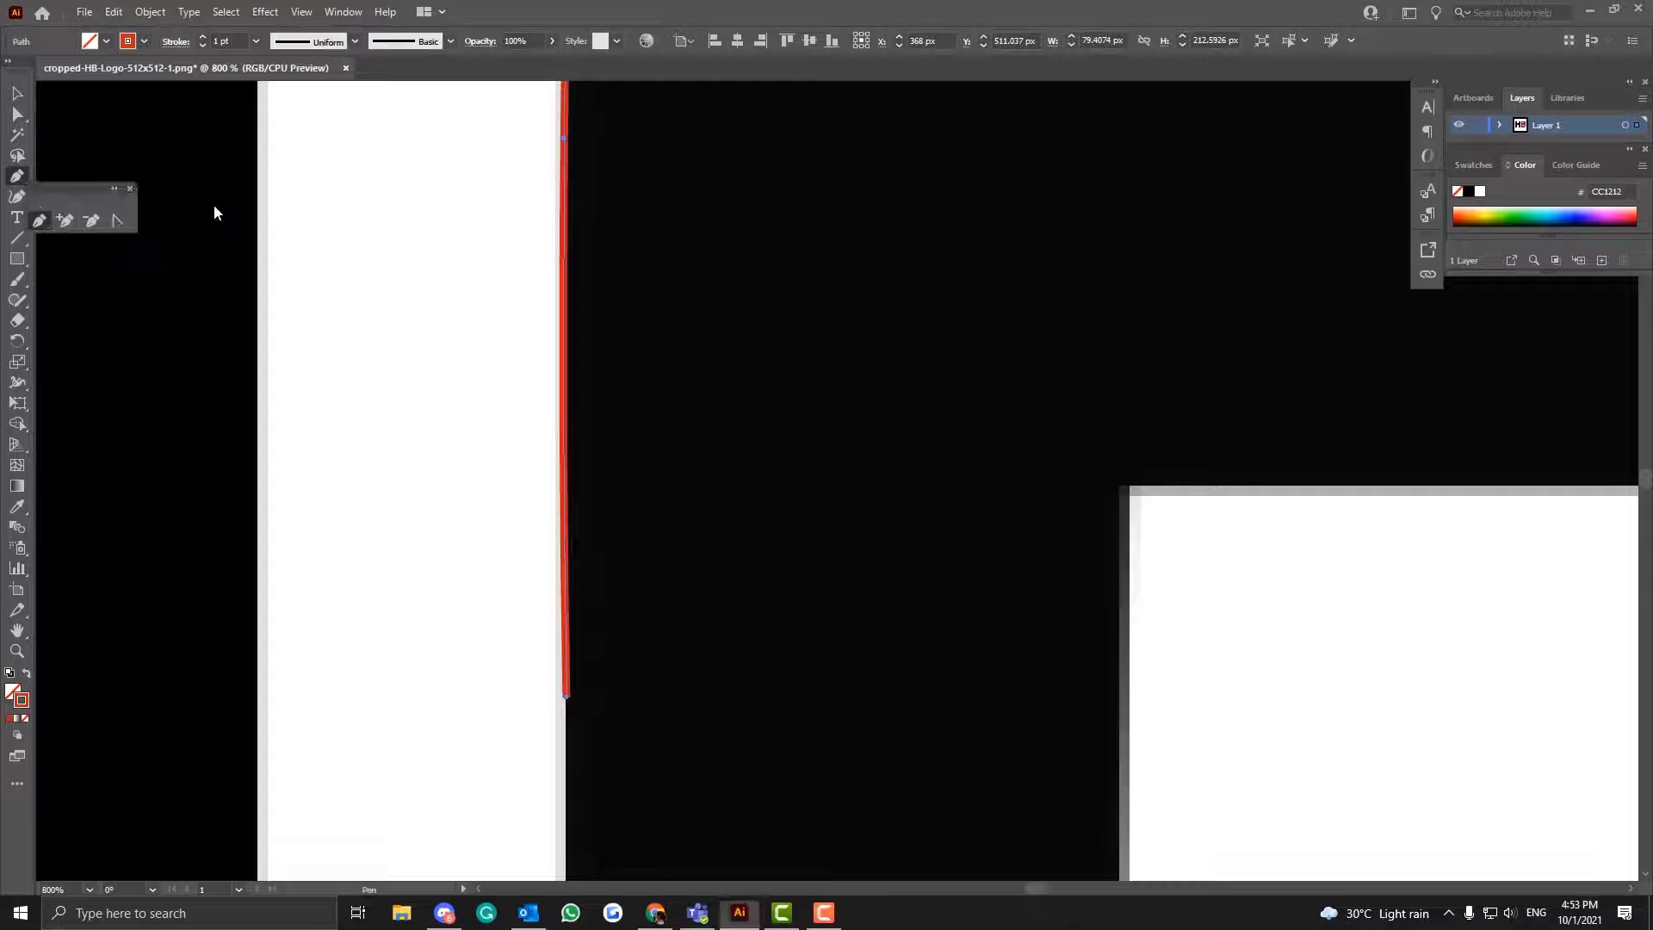
left_click(130, 189)
left_click(22, 174)
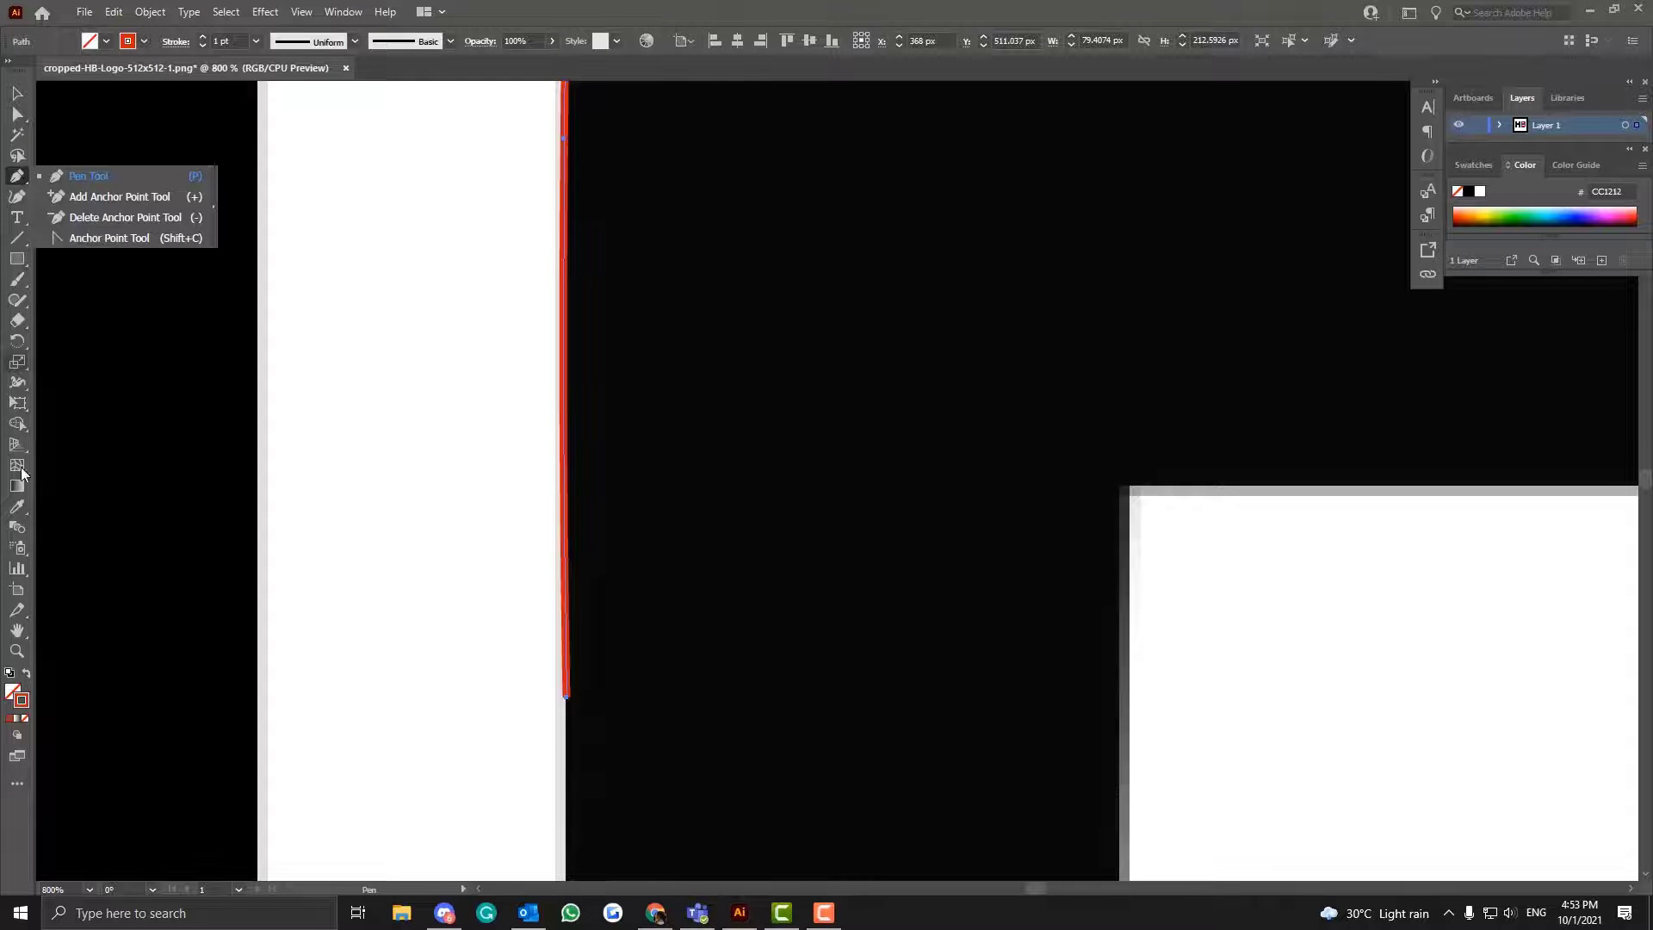
left_click(16, 785)
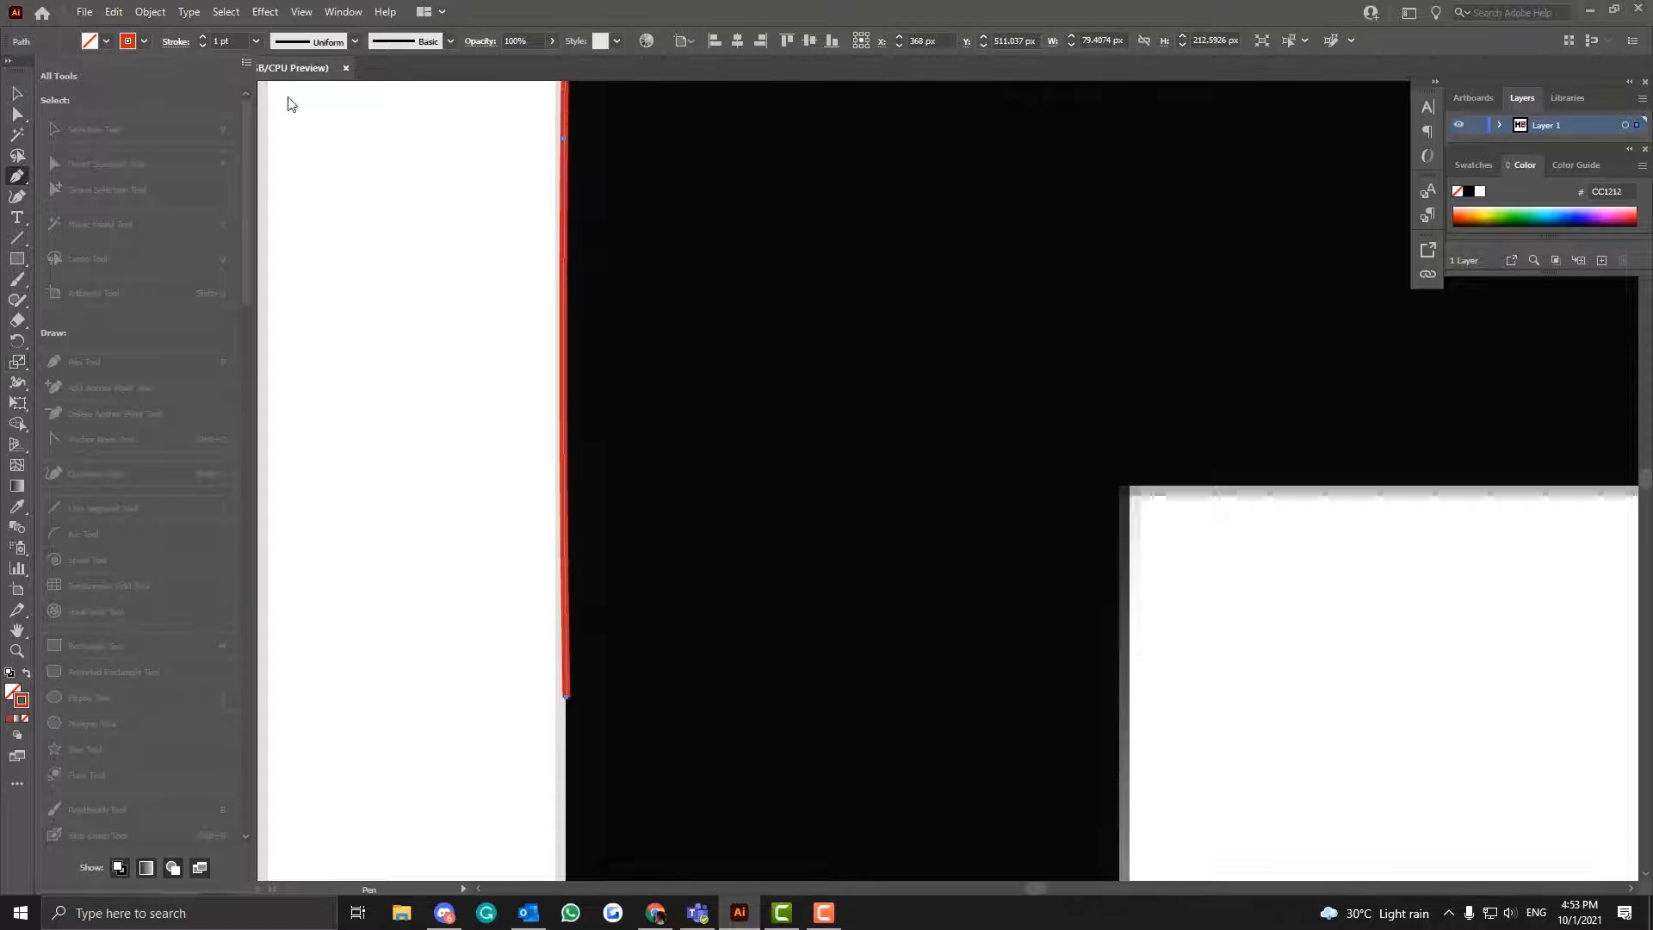
left_click(21, 782)
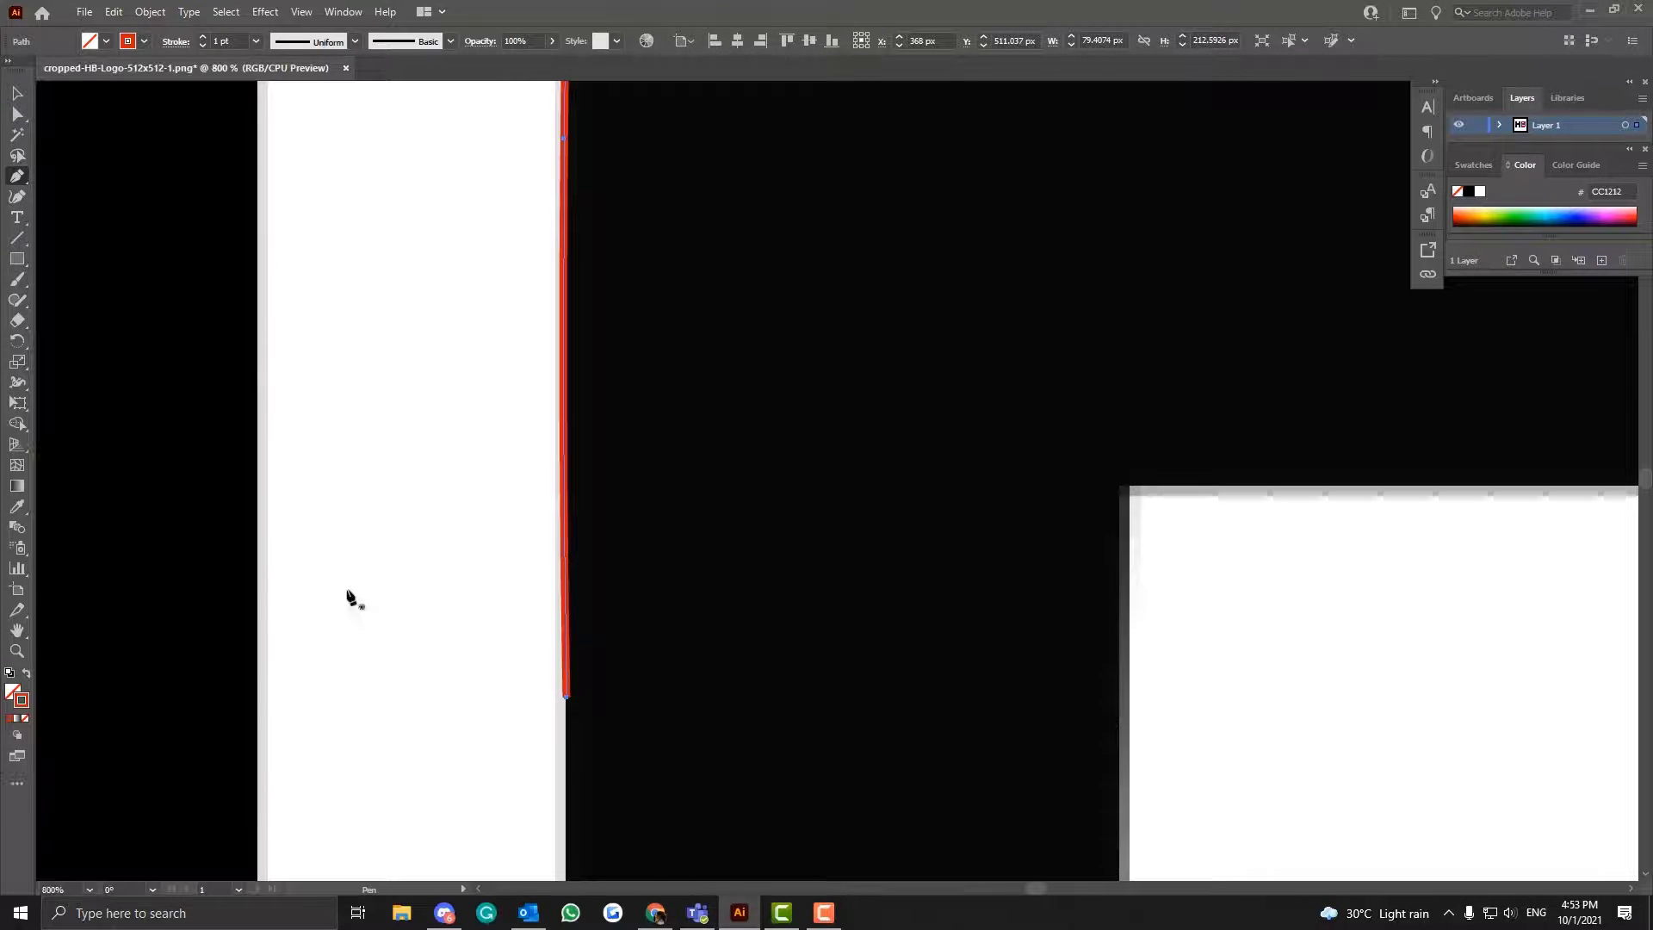
- Remove the lowest anchor point of the path on the H's left stem with the Delete Anchor Point tool
left_click(17, 179)
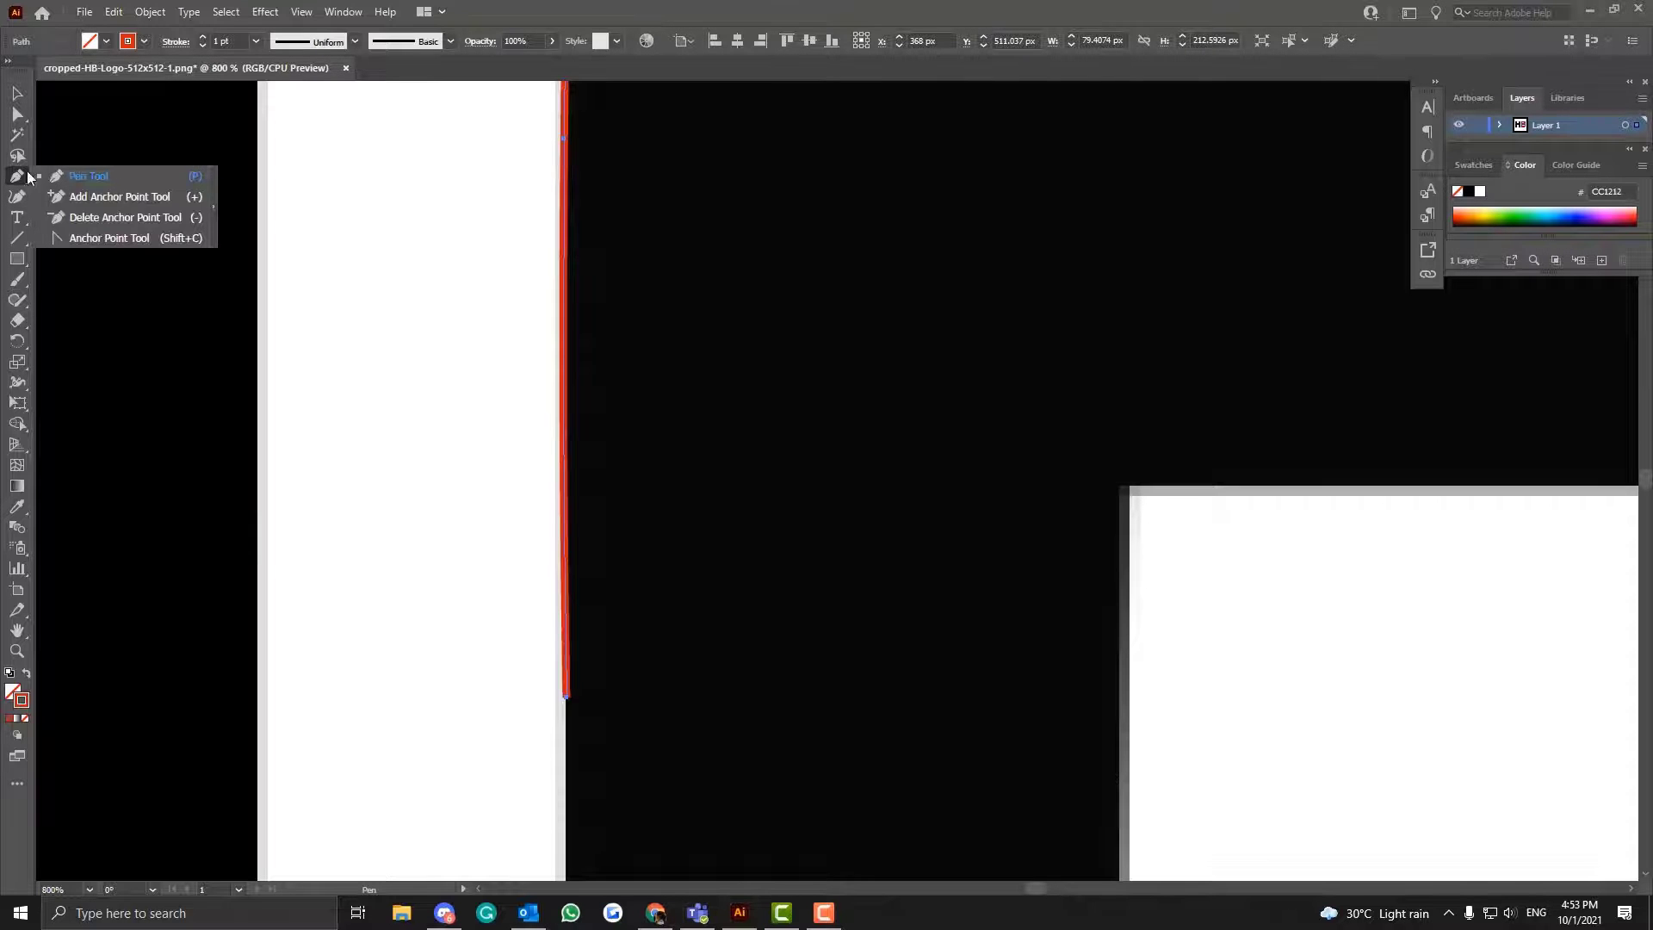
left_click(64, 215)
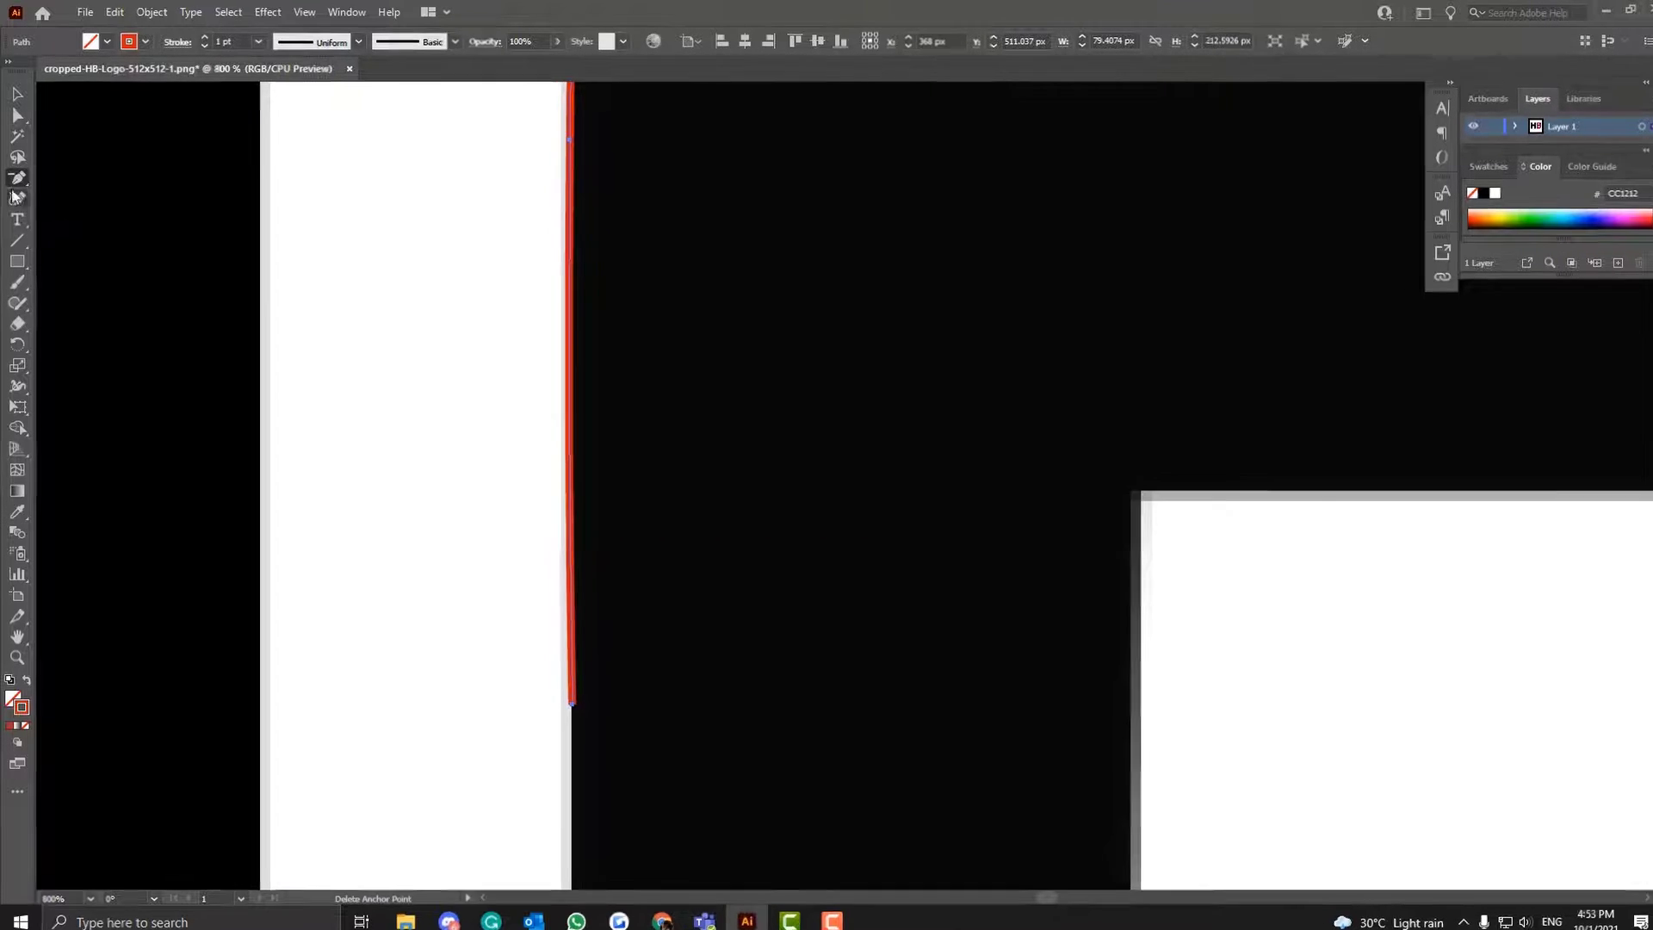
left_click(18, 181)
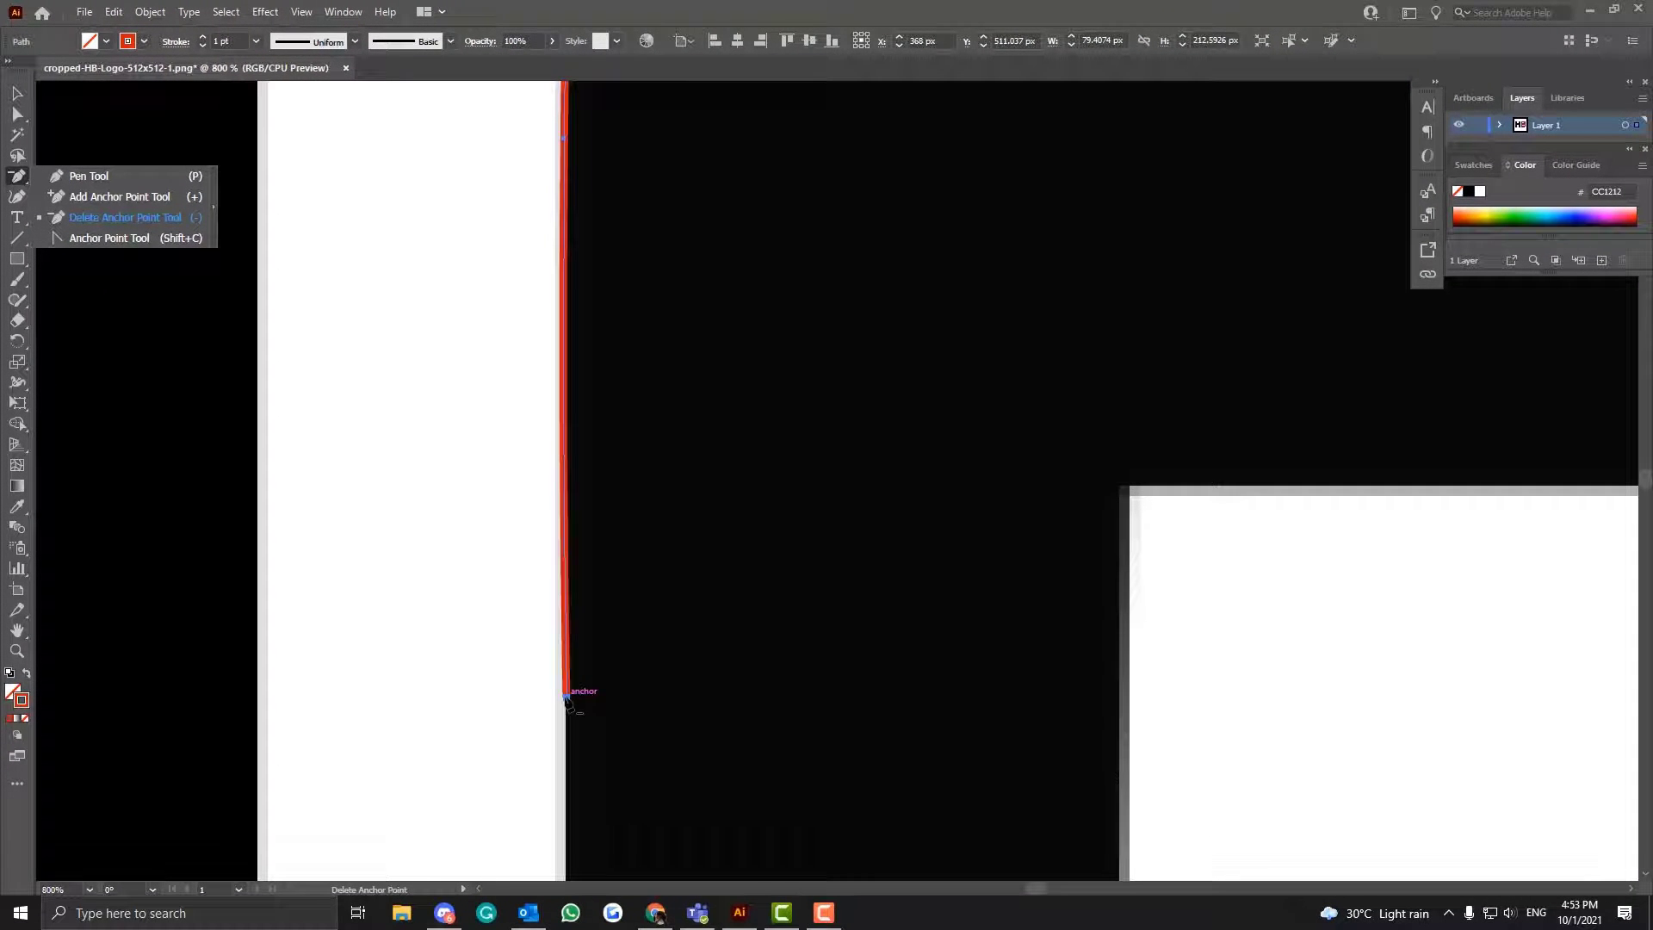
left_click(567, 699)
scroll(551, 430, "up", 3)
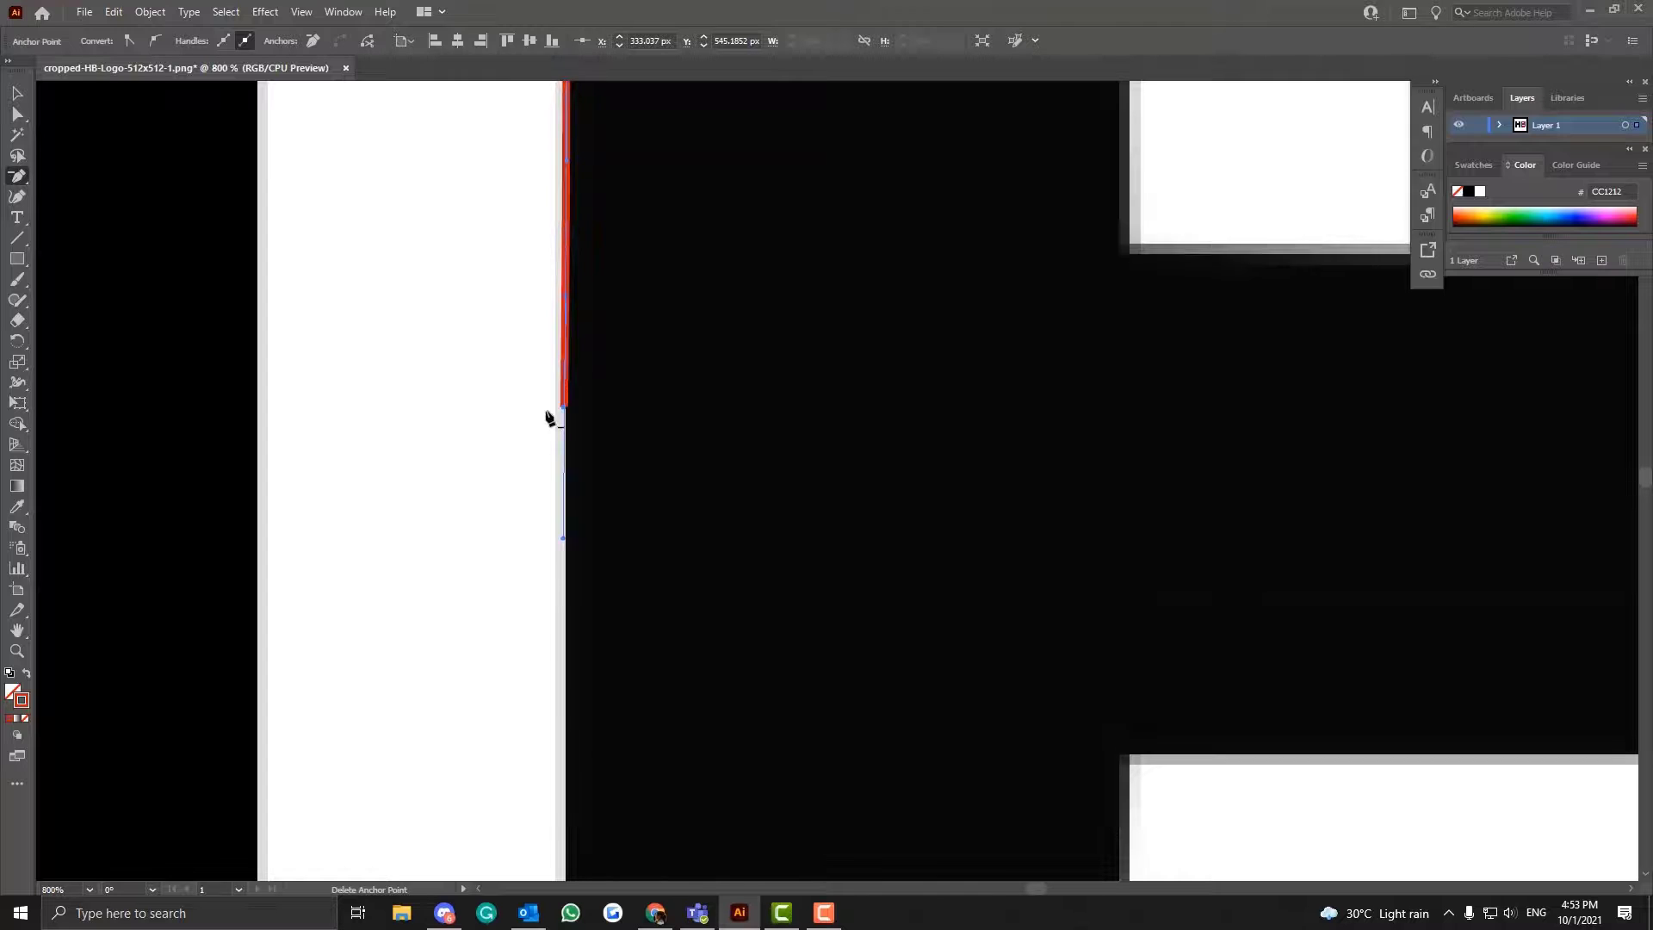
scroll(549, 419, "up", 2)
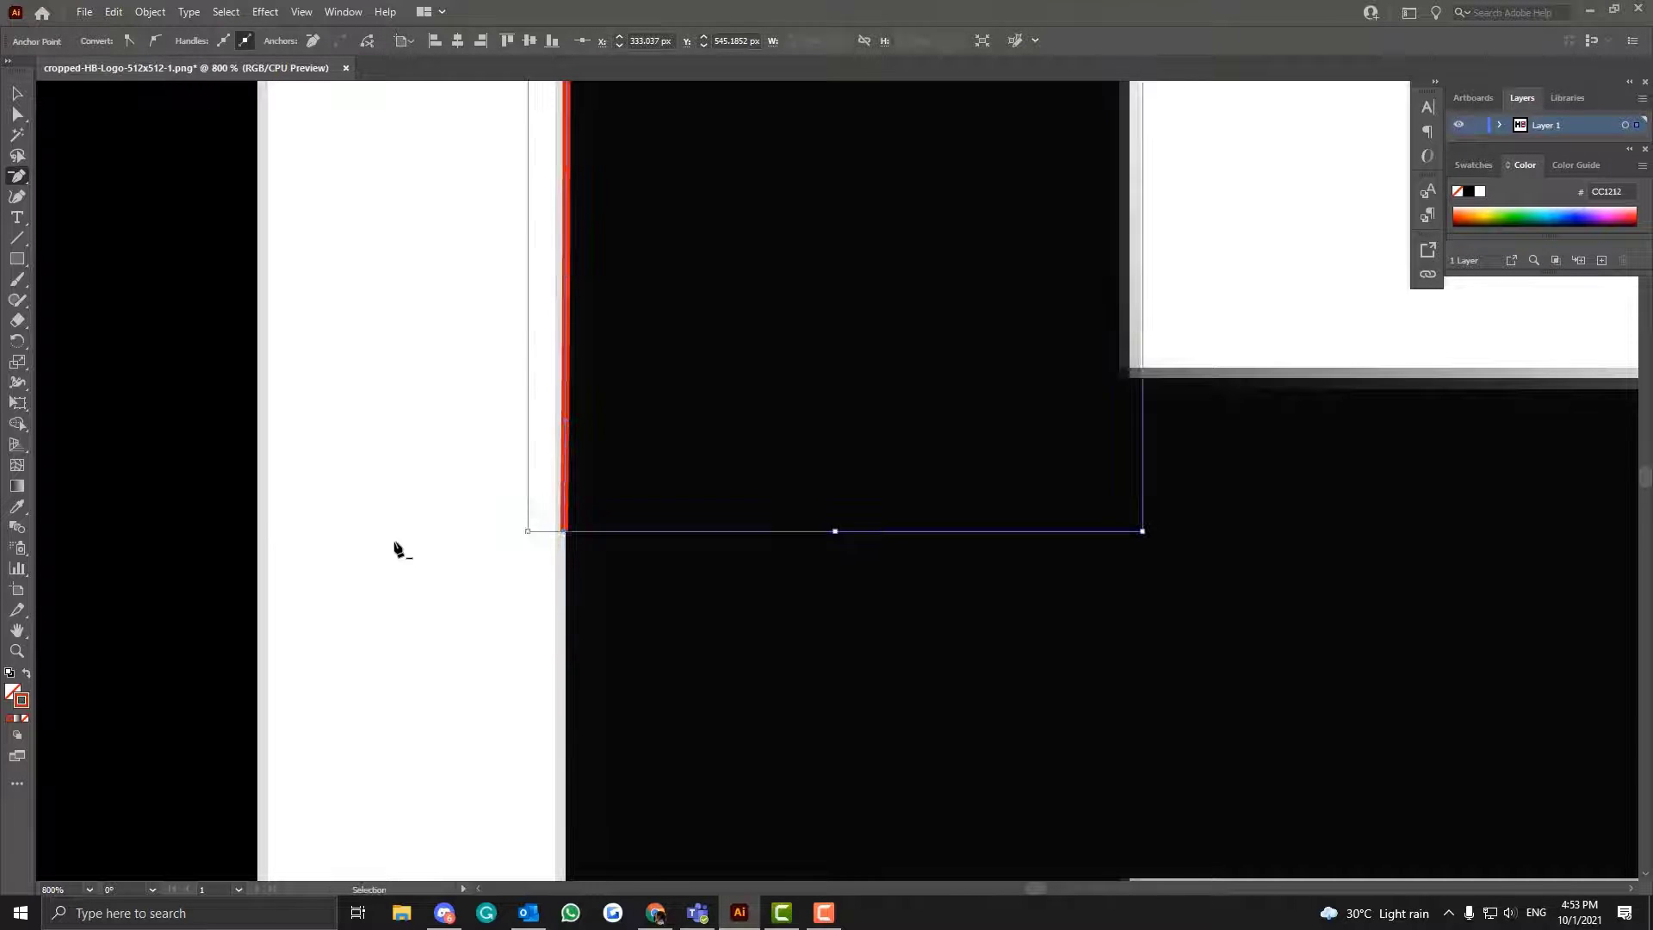
key("ctrl+plus")
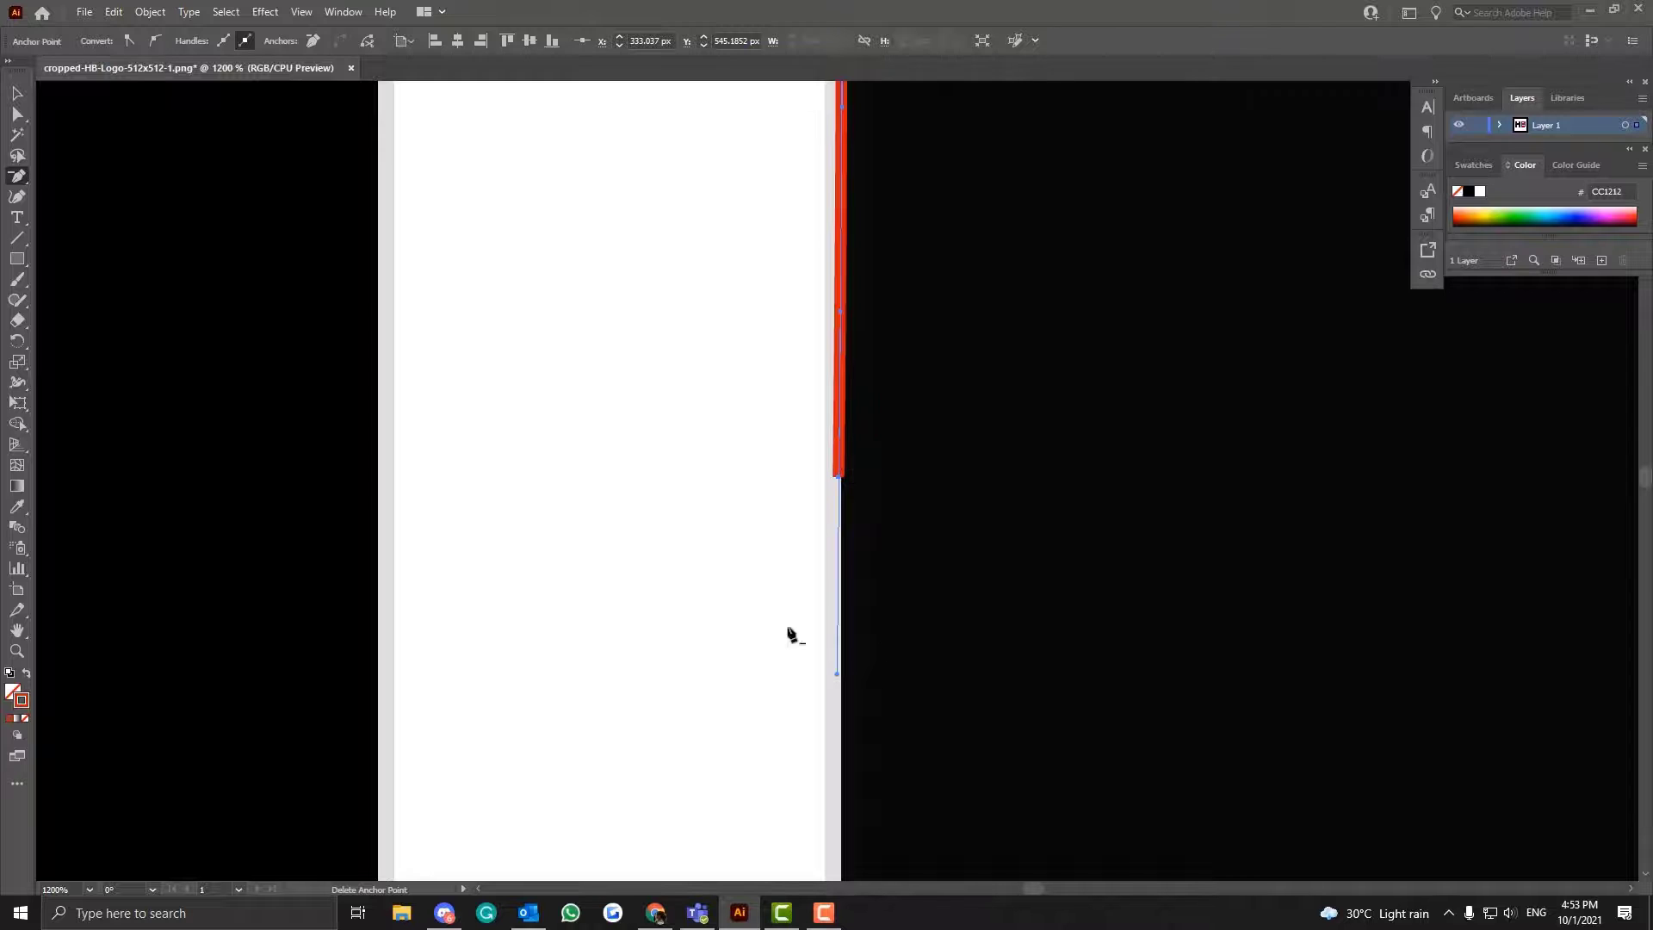
- Try to adjust the path's lower end anchor on the H's left stem with the Anchor Point tool
left_click(17, 178)
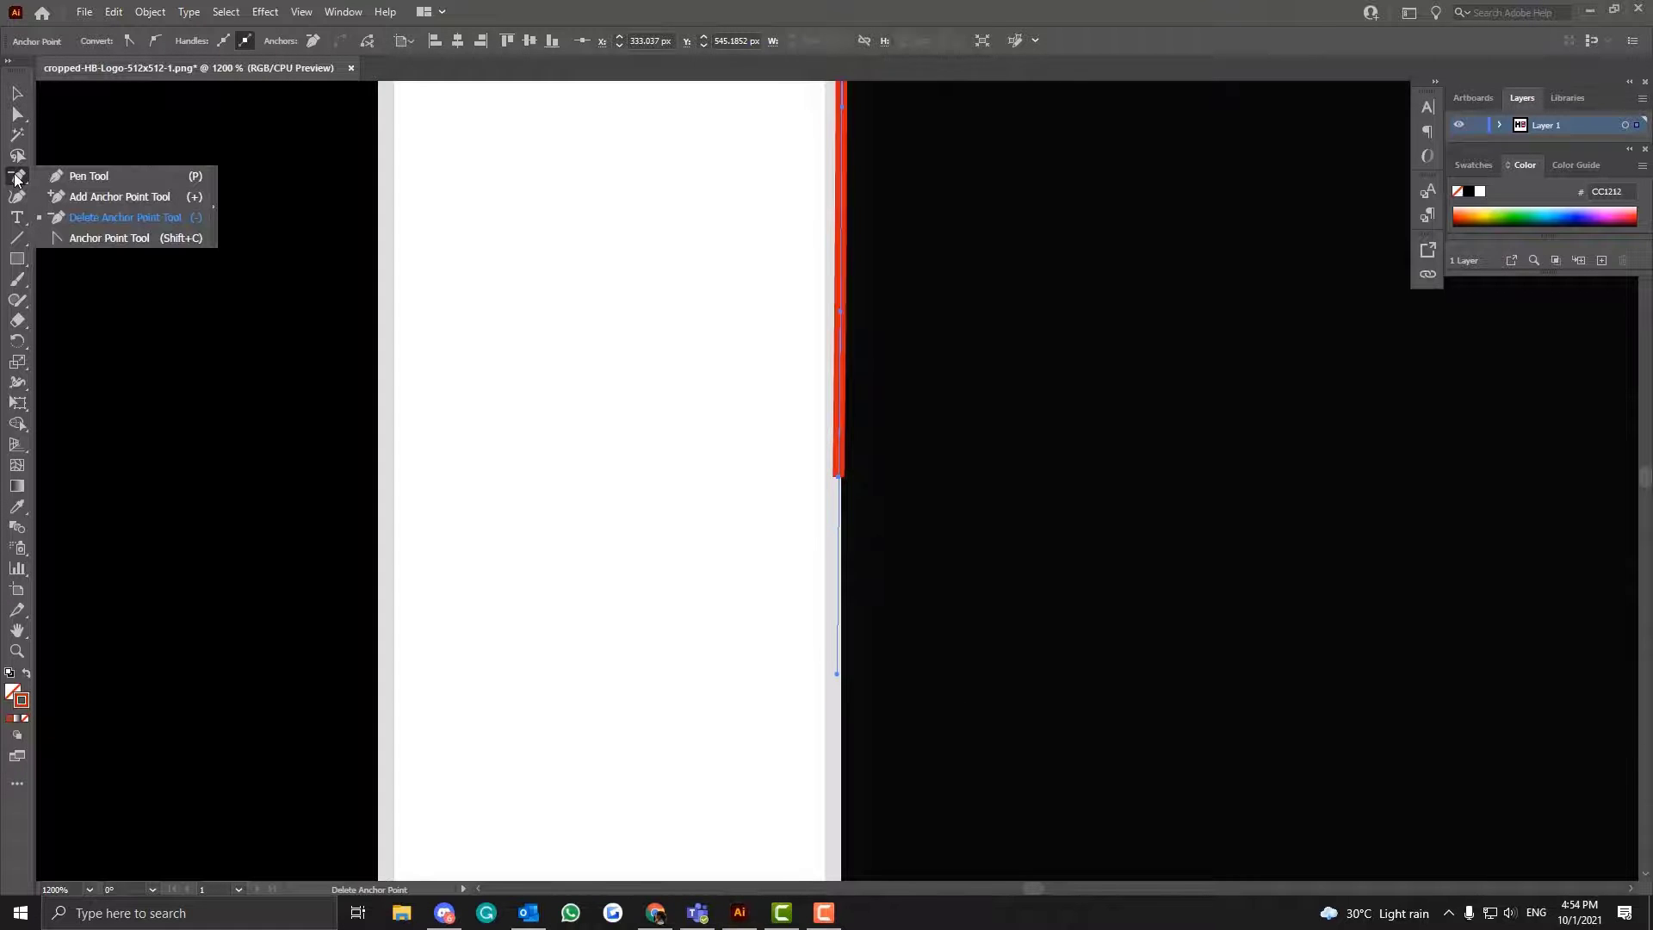
left_click(84, 240)
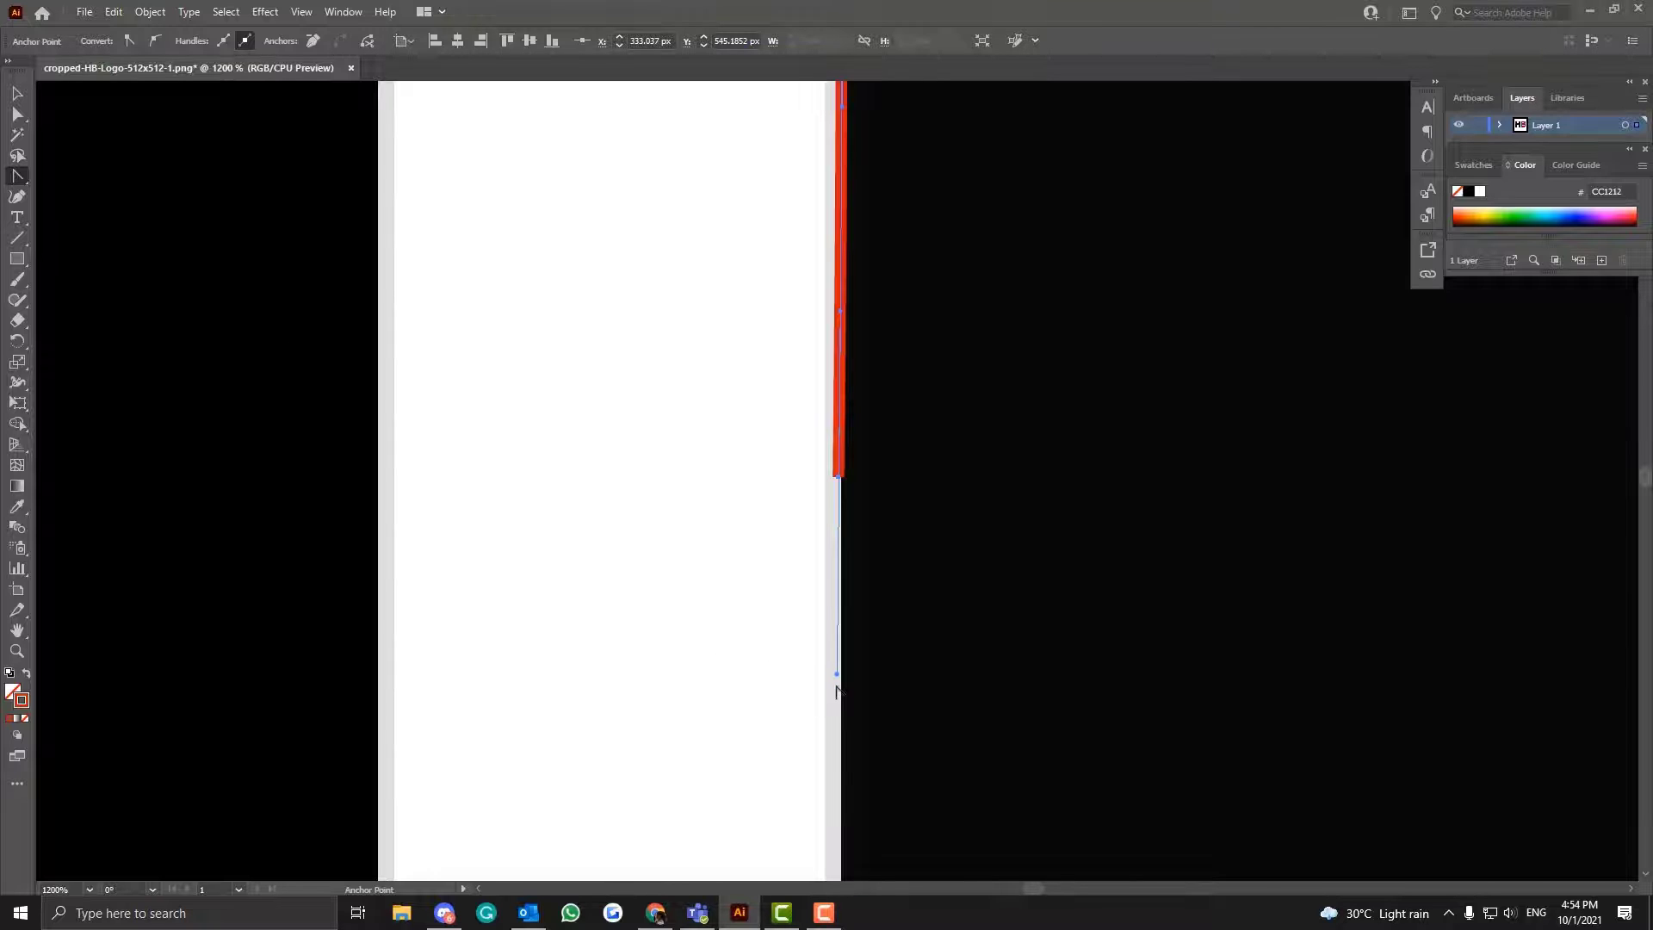
left_click_drag(837, 676, 838, 480)
key("ctrl+z")
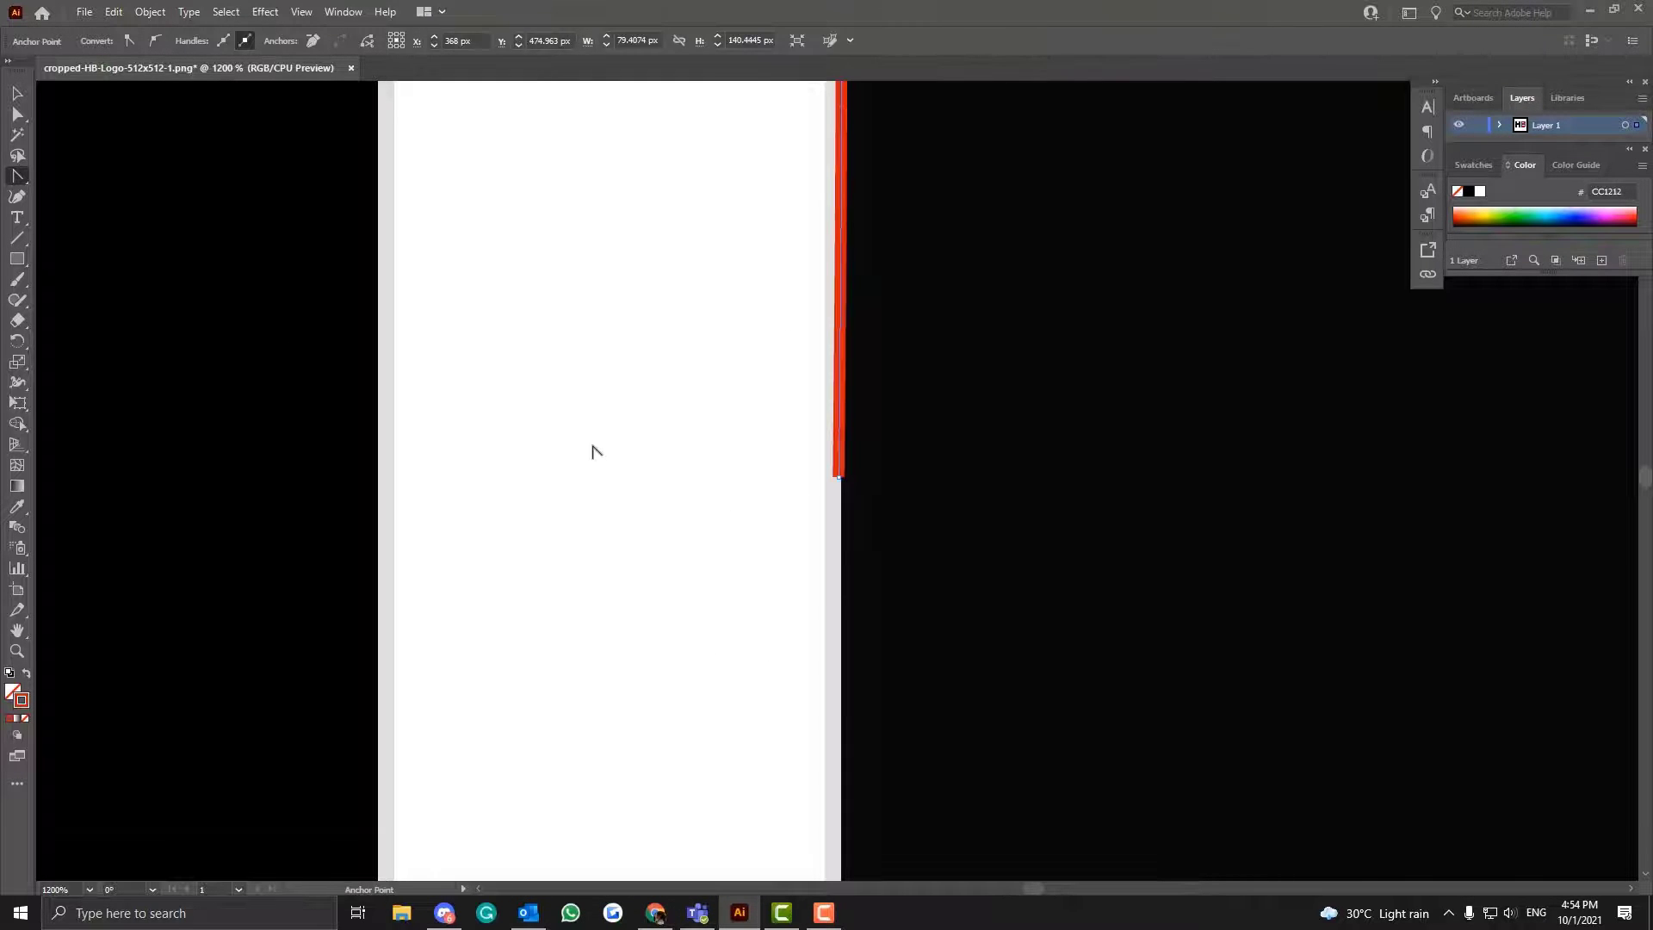
key("ctrl+shift+z")
key("ctrl+z")
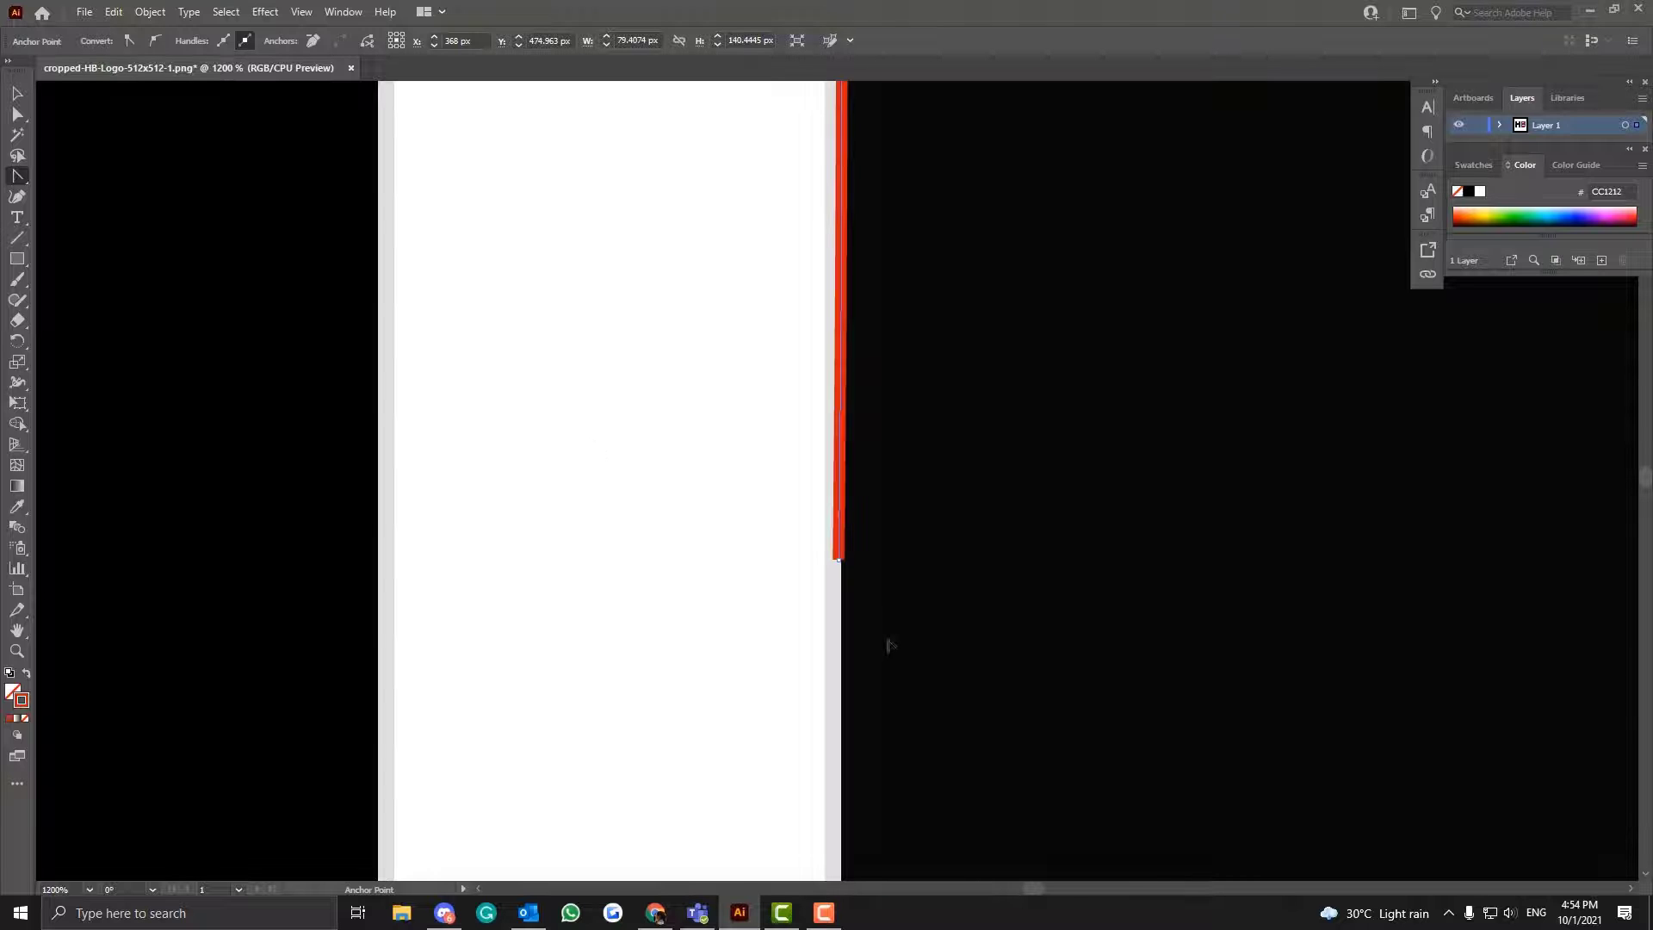
right_click(16, 176)
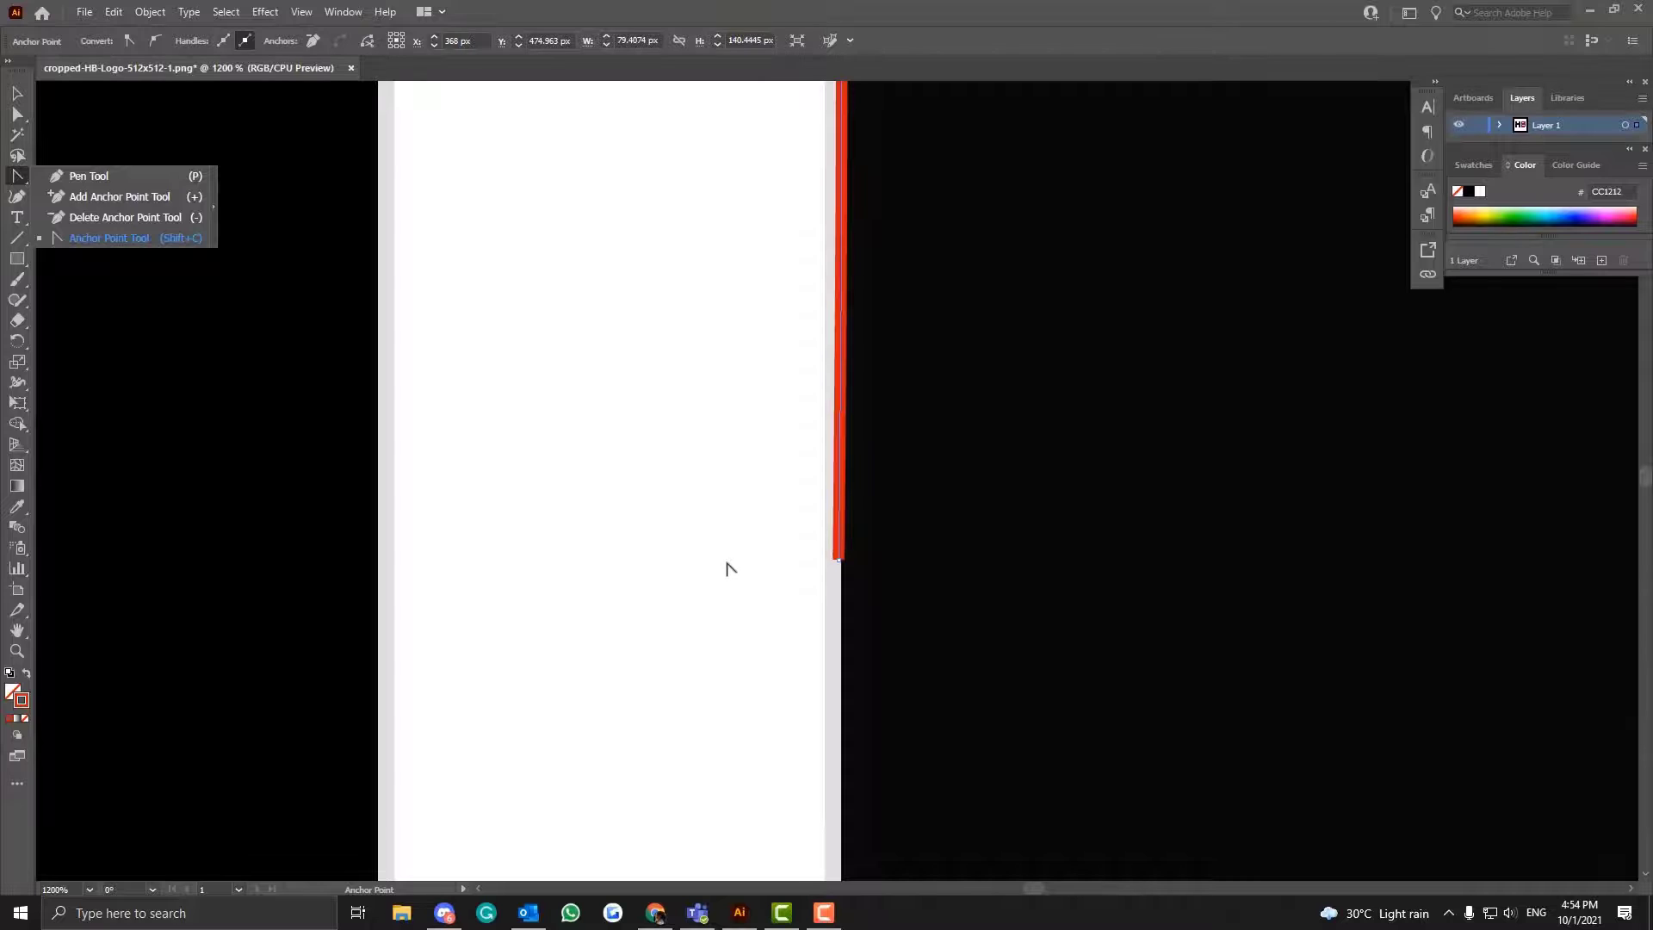
- Undo the removal of the lowest anchor point from the path on the H's left stem
scroll(886, 391, "up", 8)
key("ctrl+minus")
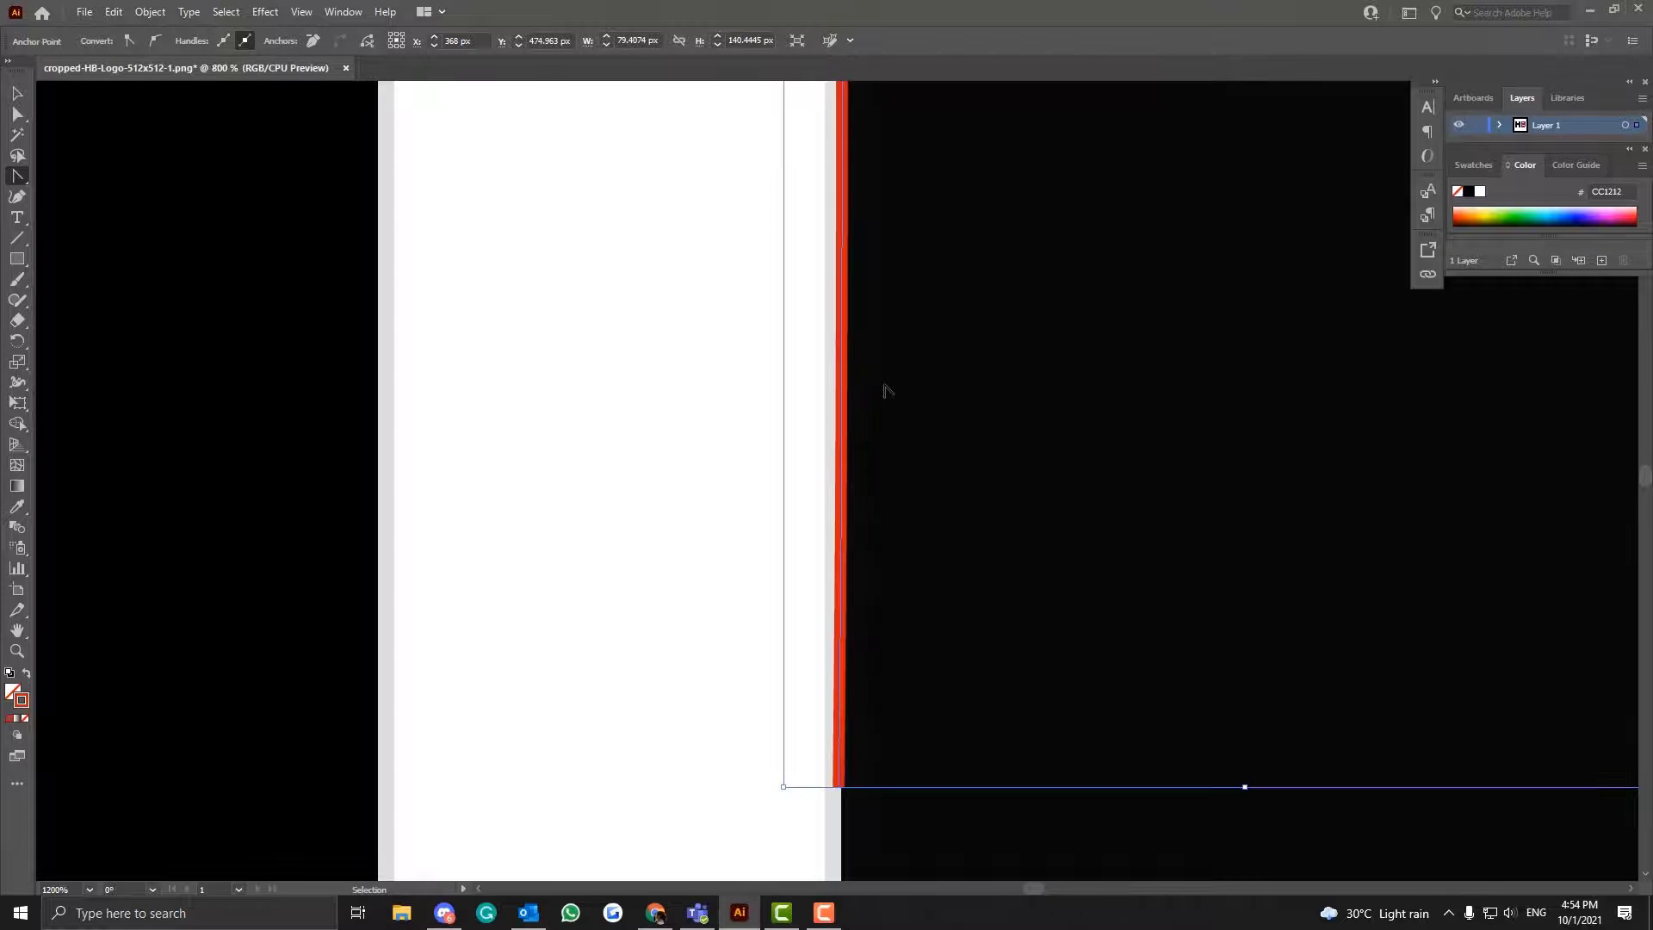
key("ctrl+minus")
key("ctrl+minus")
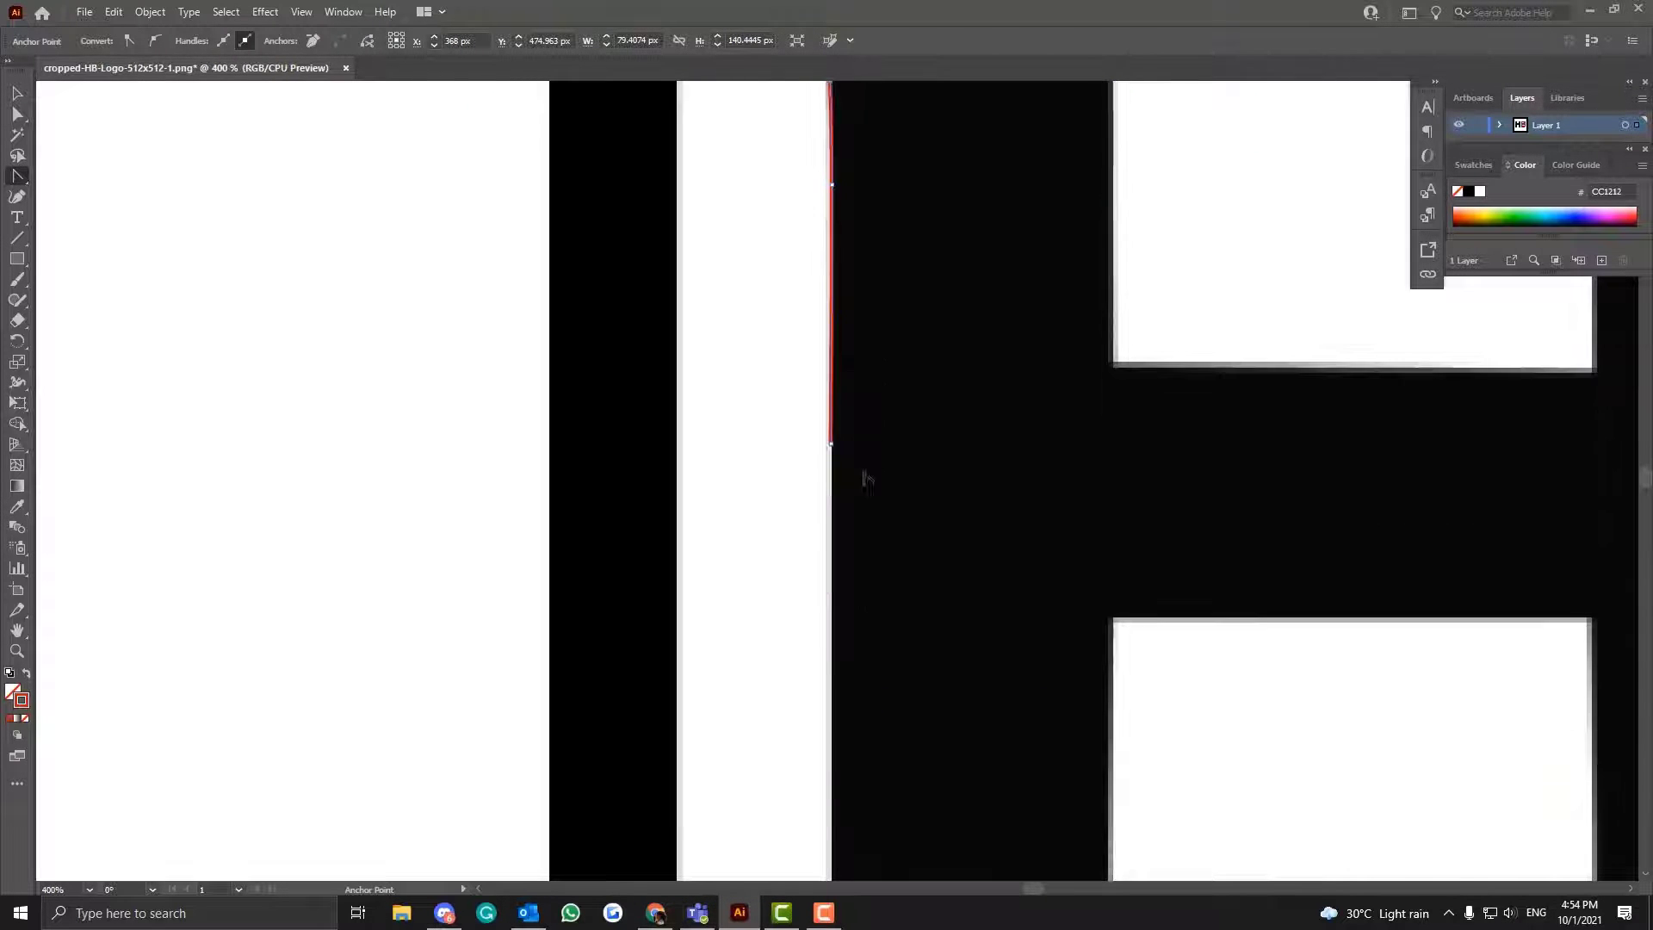
scroll(860, 427, "down", 2)
scroll(842, 432, "down", 3)
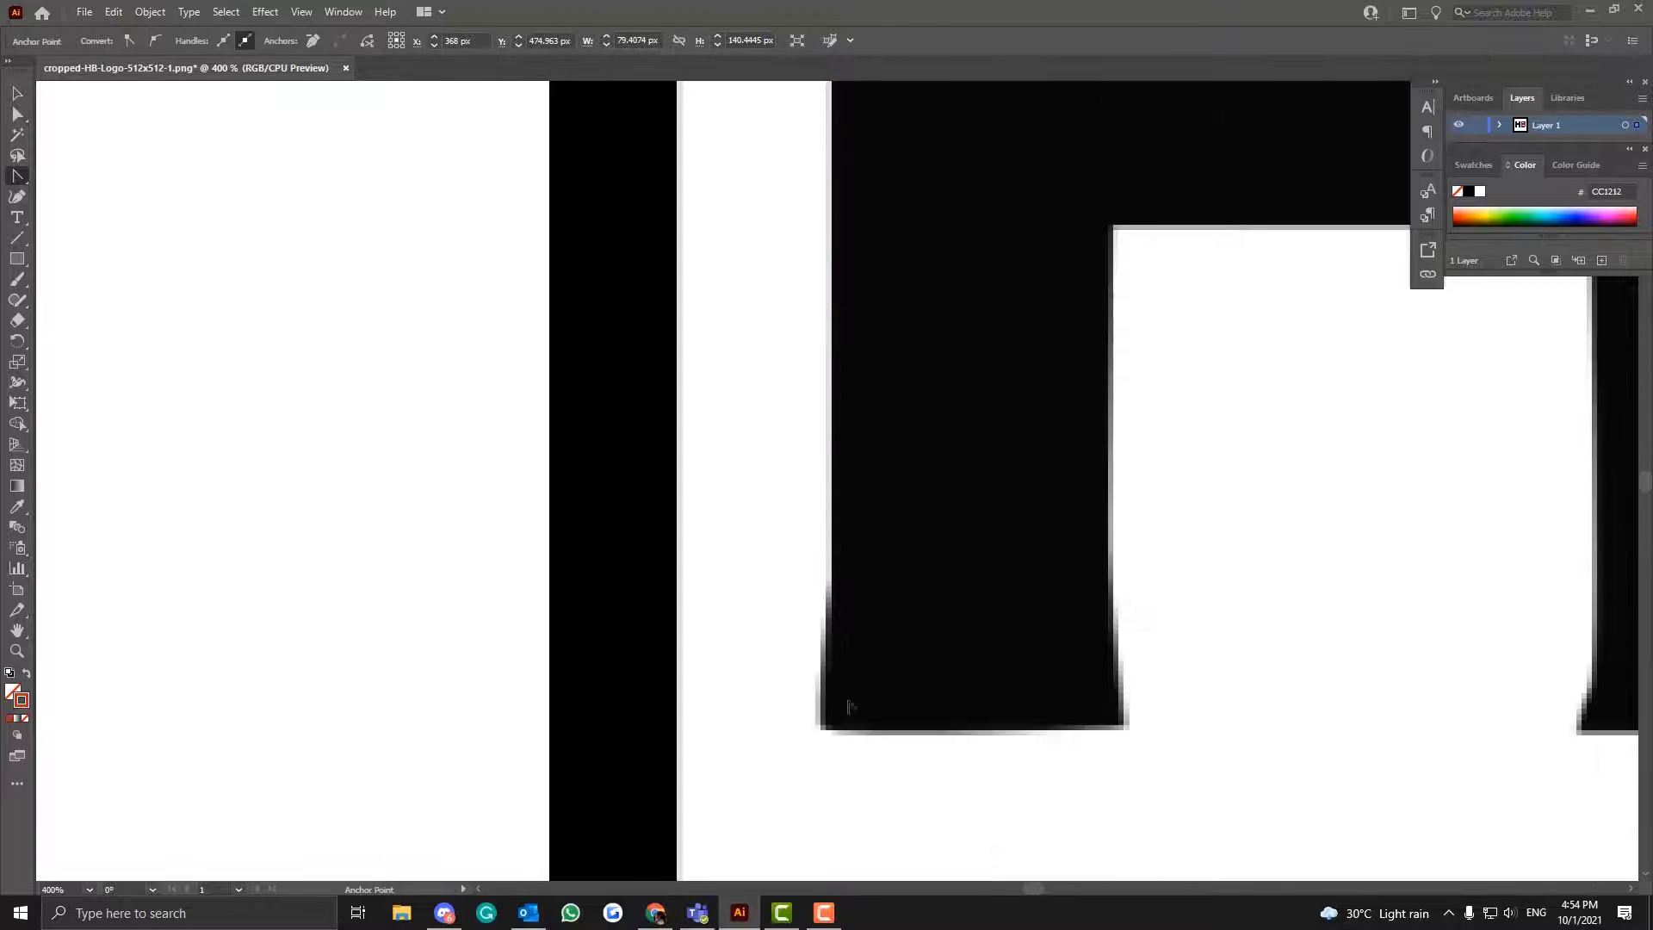
scroll(843, 431, "up", 3)
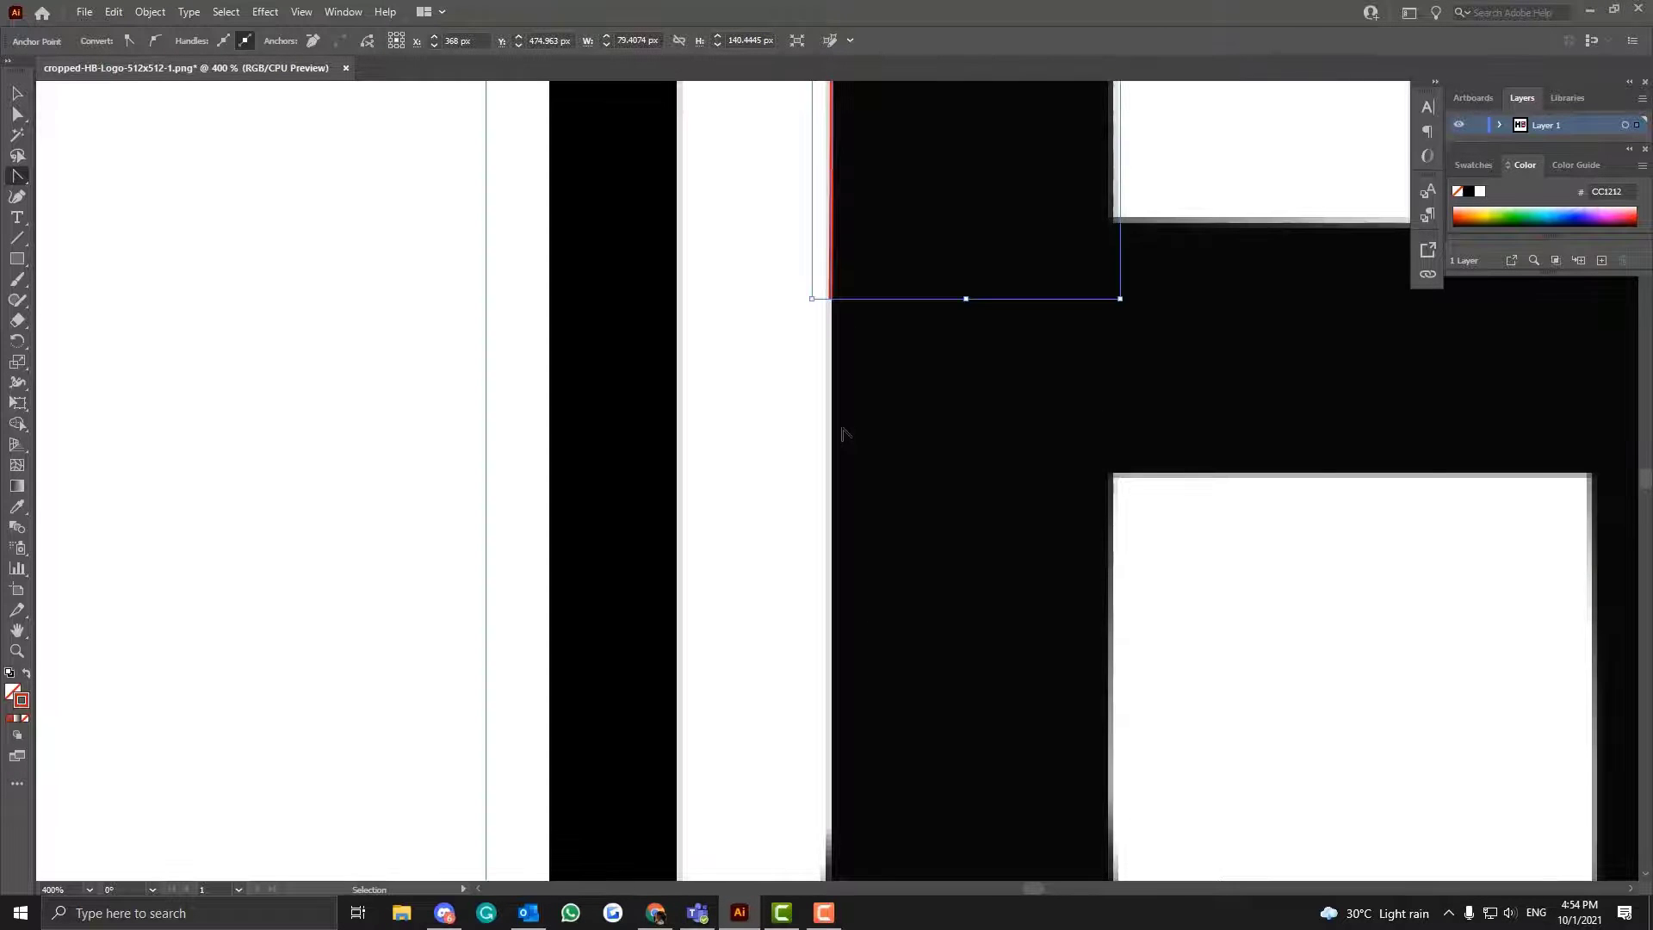
key("ctrl+z")
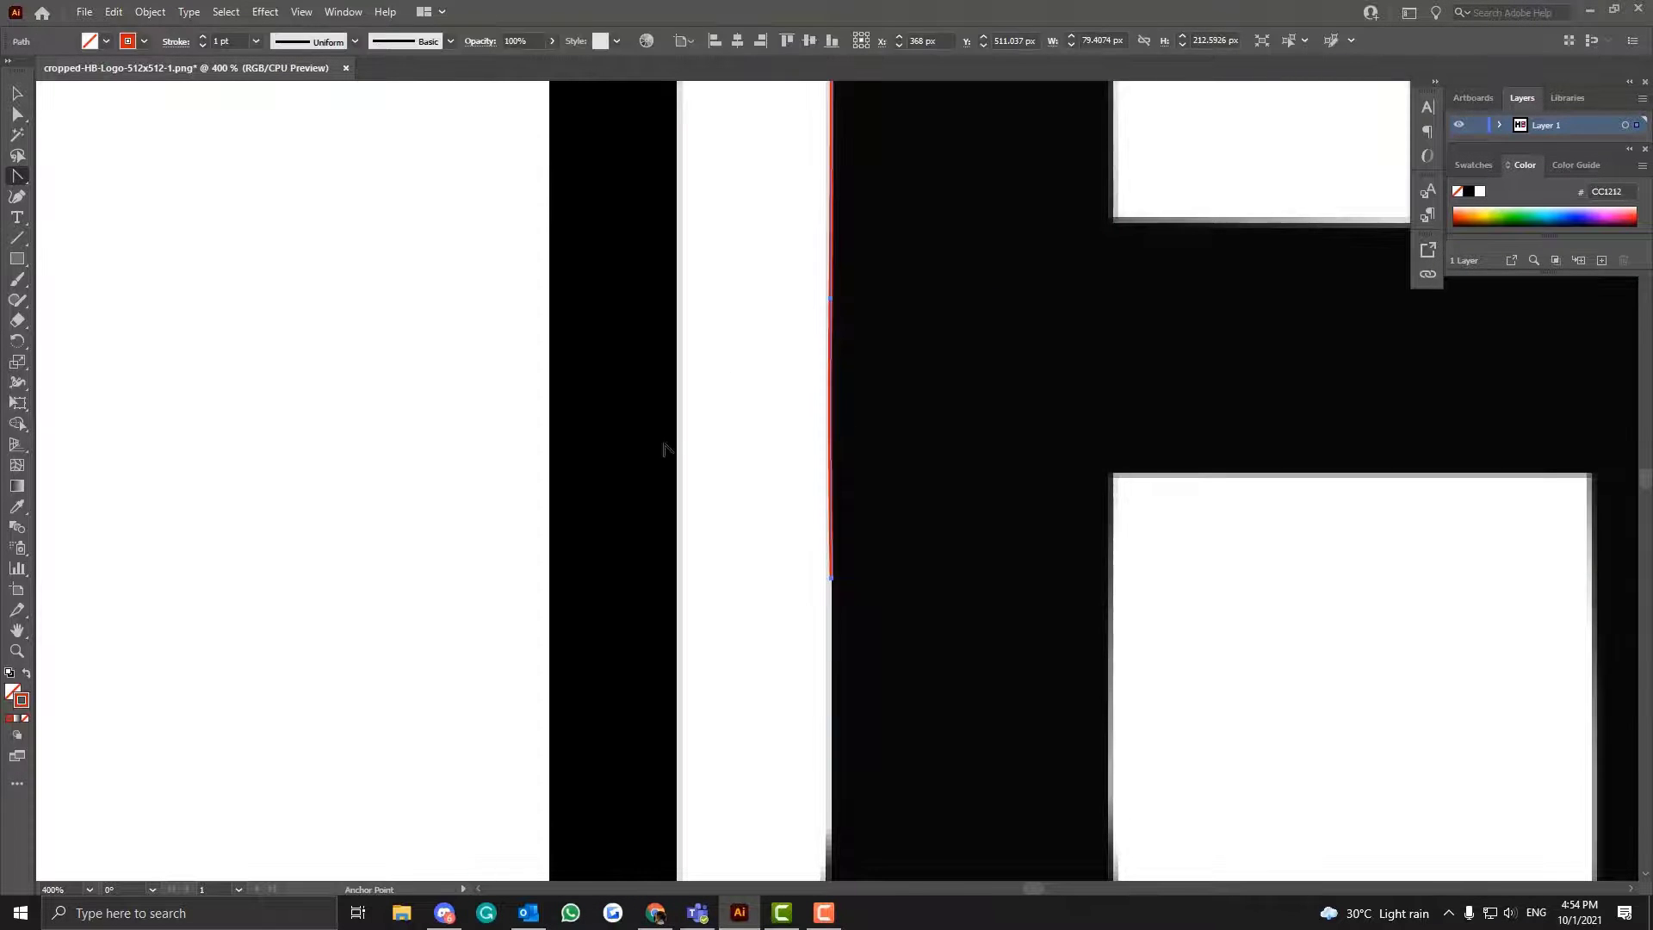
- Extend the path from its lower end with the Pen tool down the left stem's outer edge to where the foot starts flaring
key("ctrl+equal")
scroll(535, 543, "down", 5)
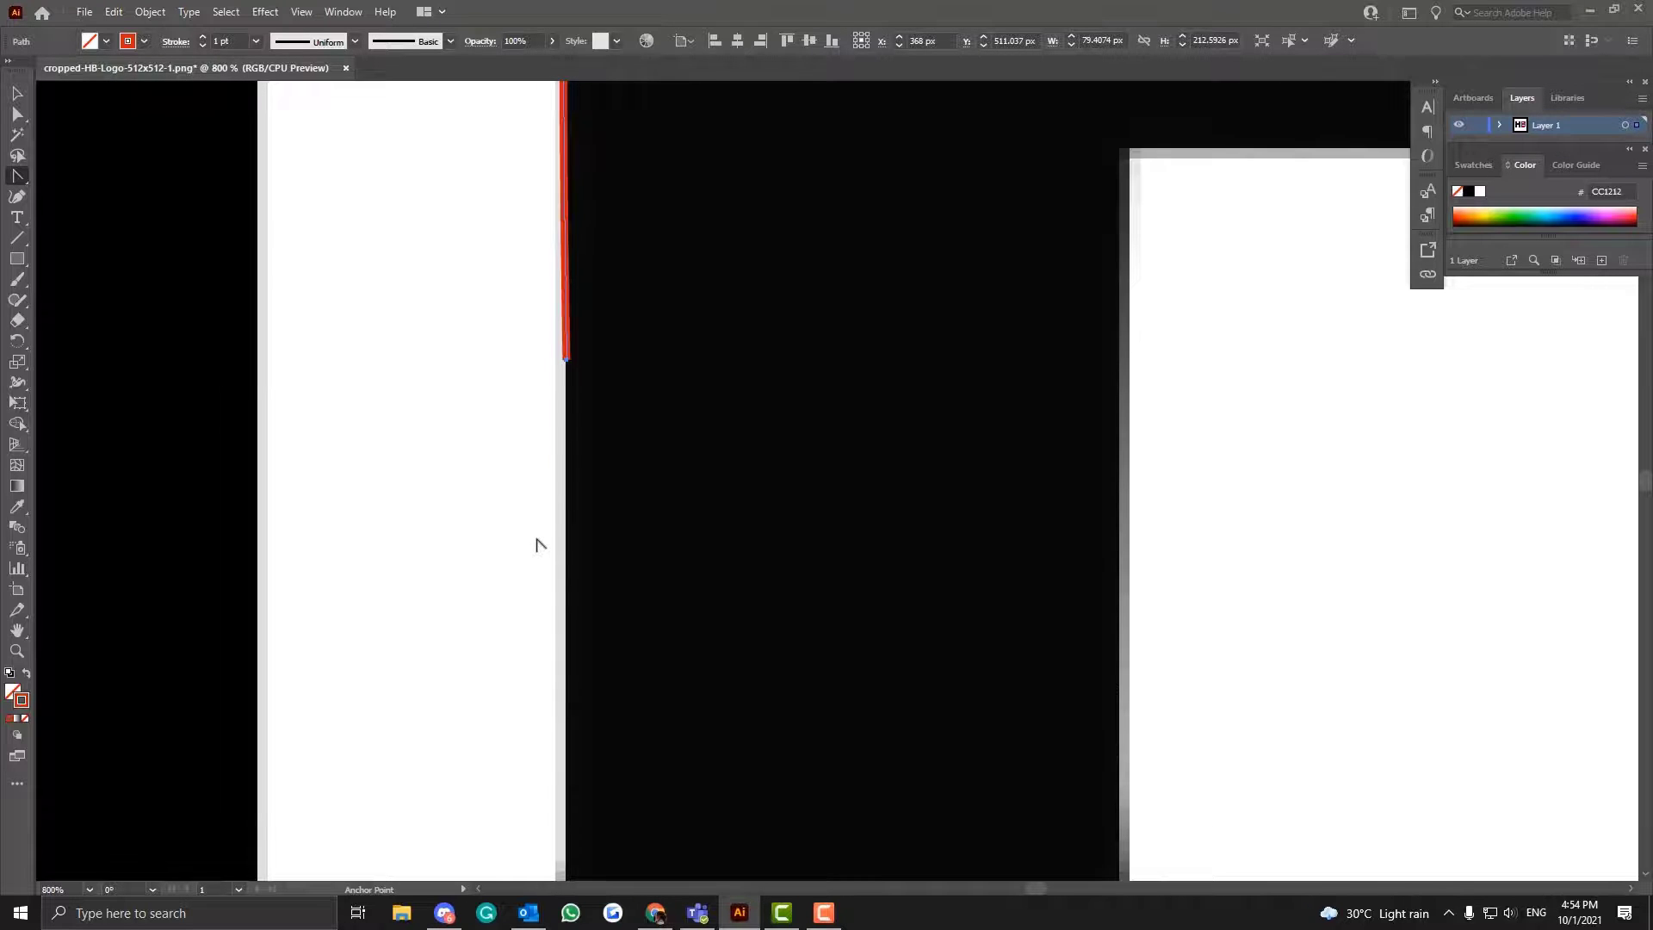
left_click_drag(16, 179, 75, 176)
left_click(565, 361)
scroll(560, 689, "down", 1)
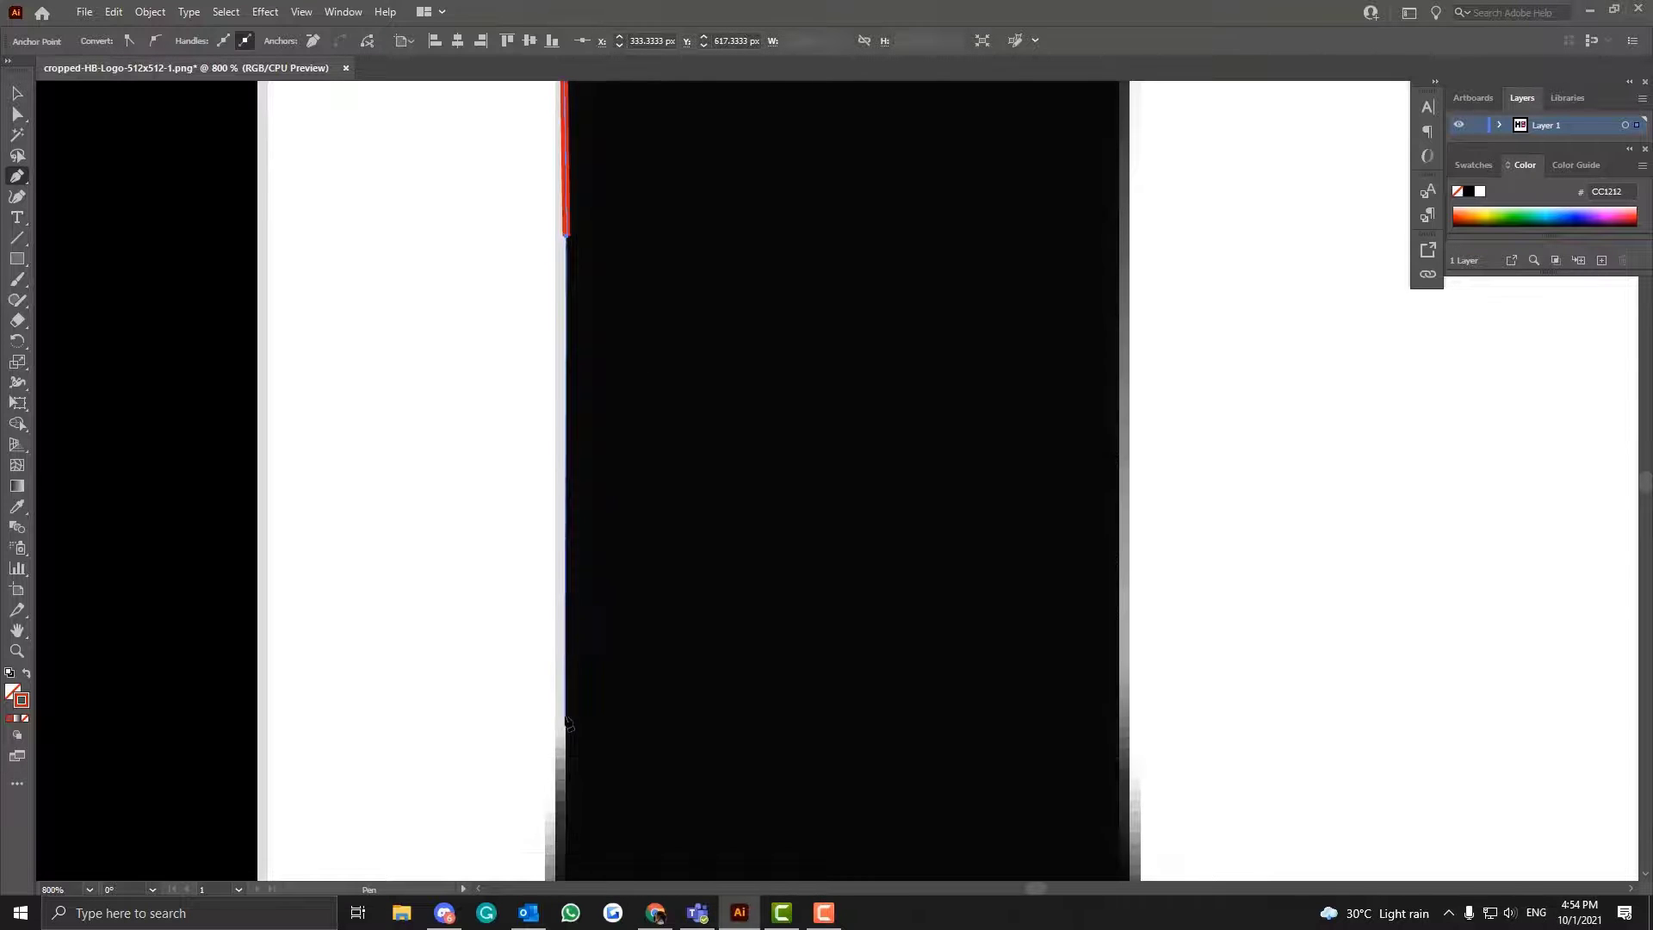
scroll(568, 724, "down", 1)
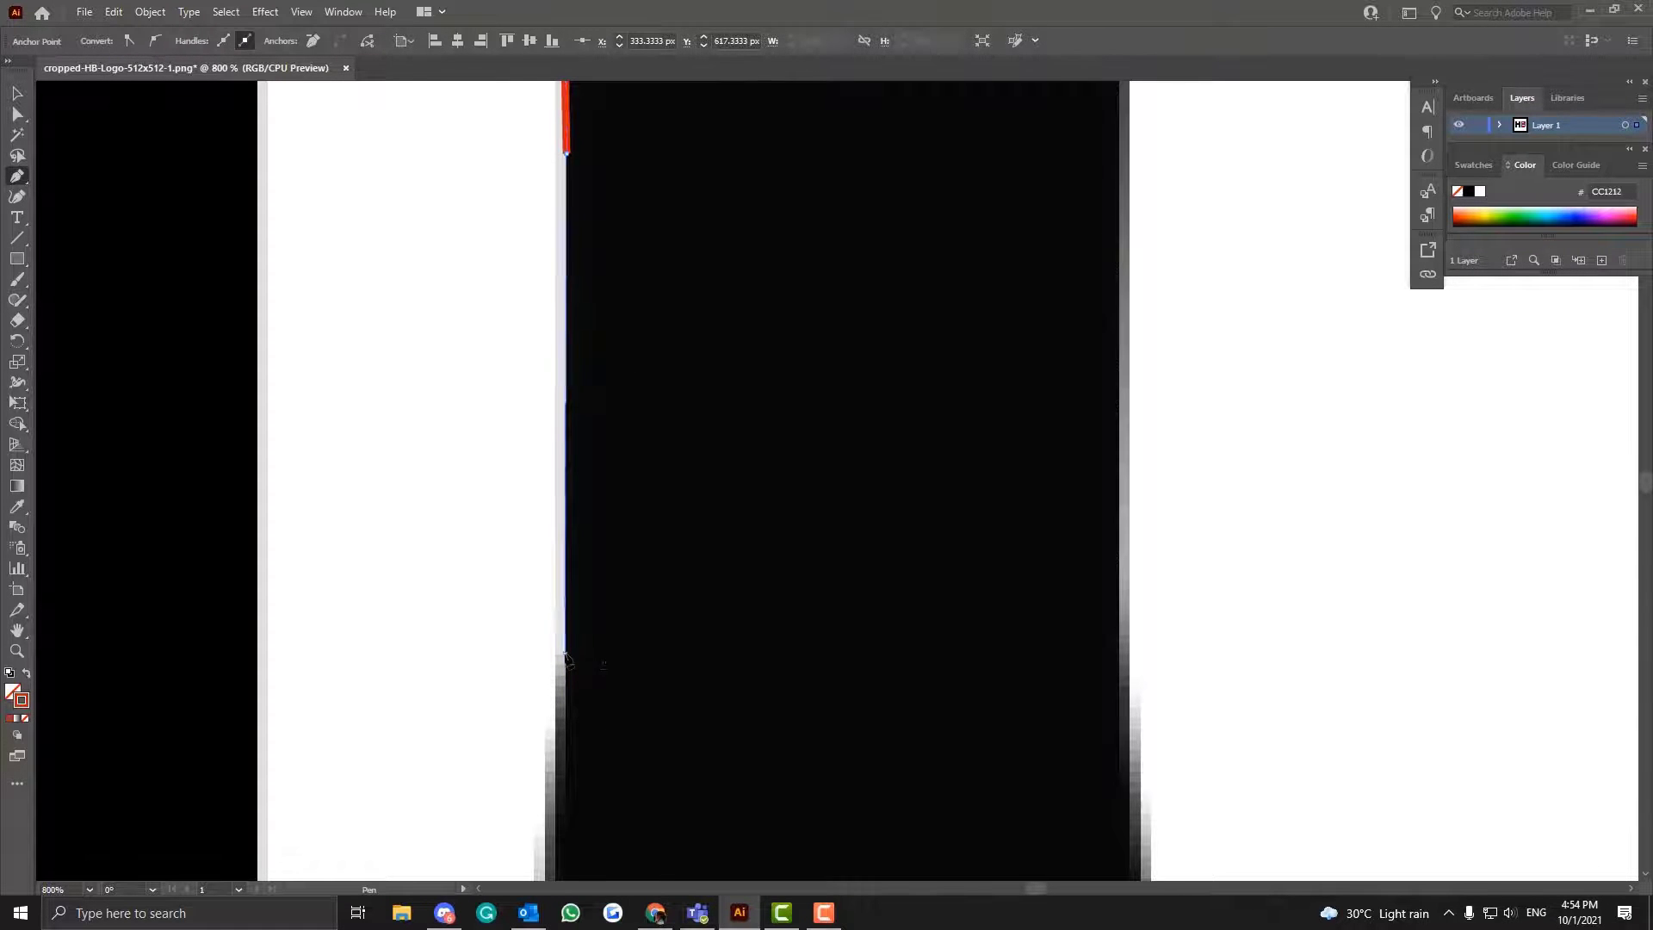
left_click(565, 654)
scroll(564, 654, "down", 2)
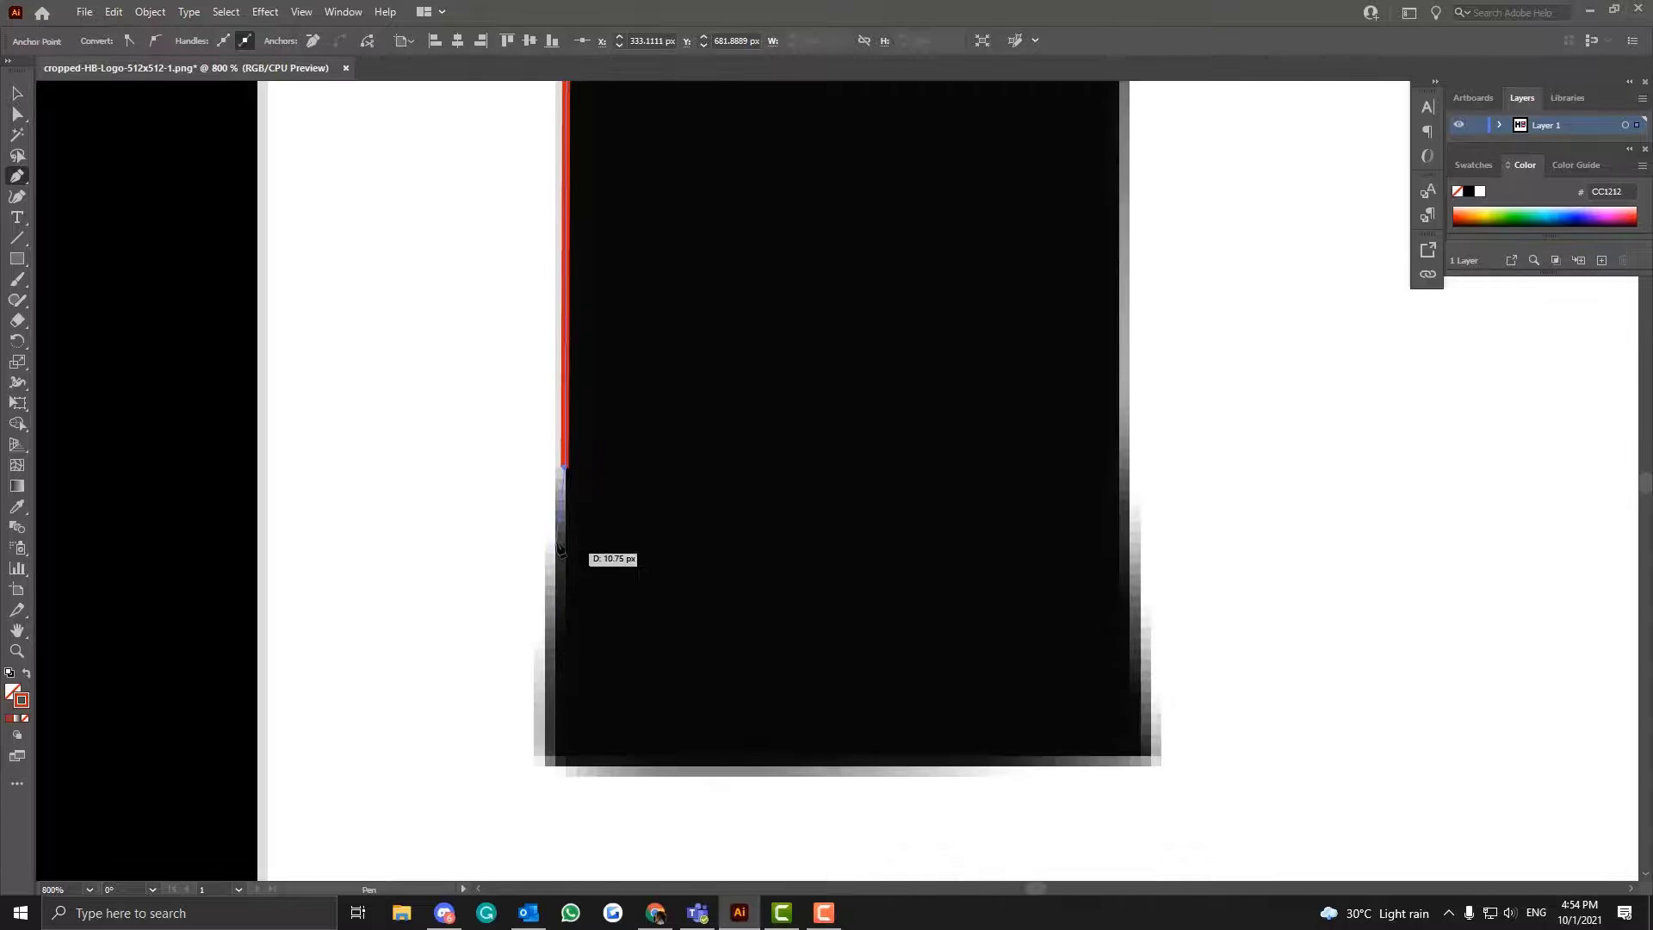
- Trace the left stem's flared outer foot edge and its bottom edge with the Curvature tool, ending at the foot's lower-right corner
left_click(17, 196)
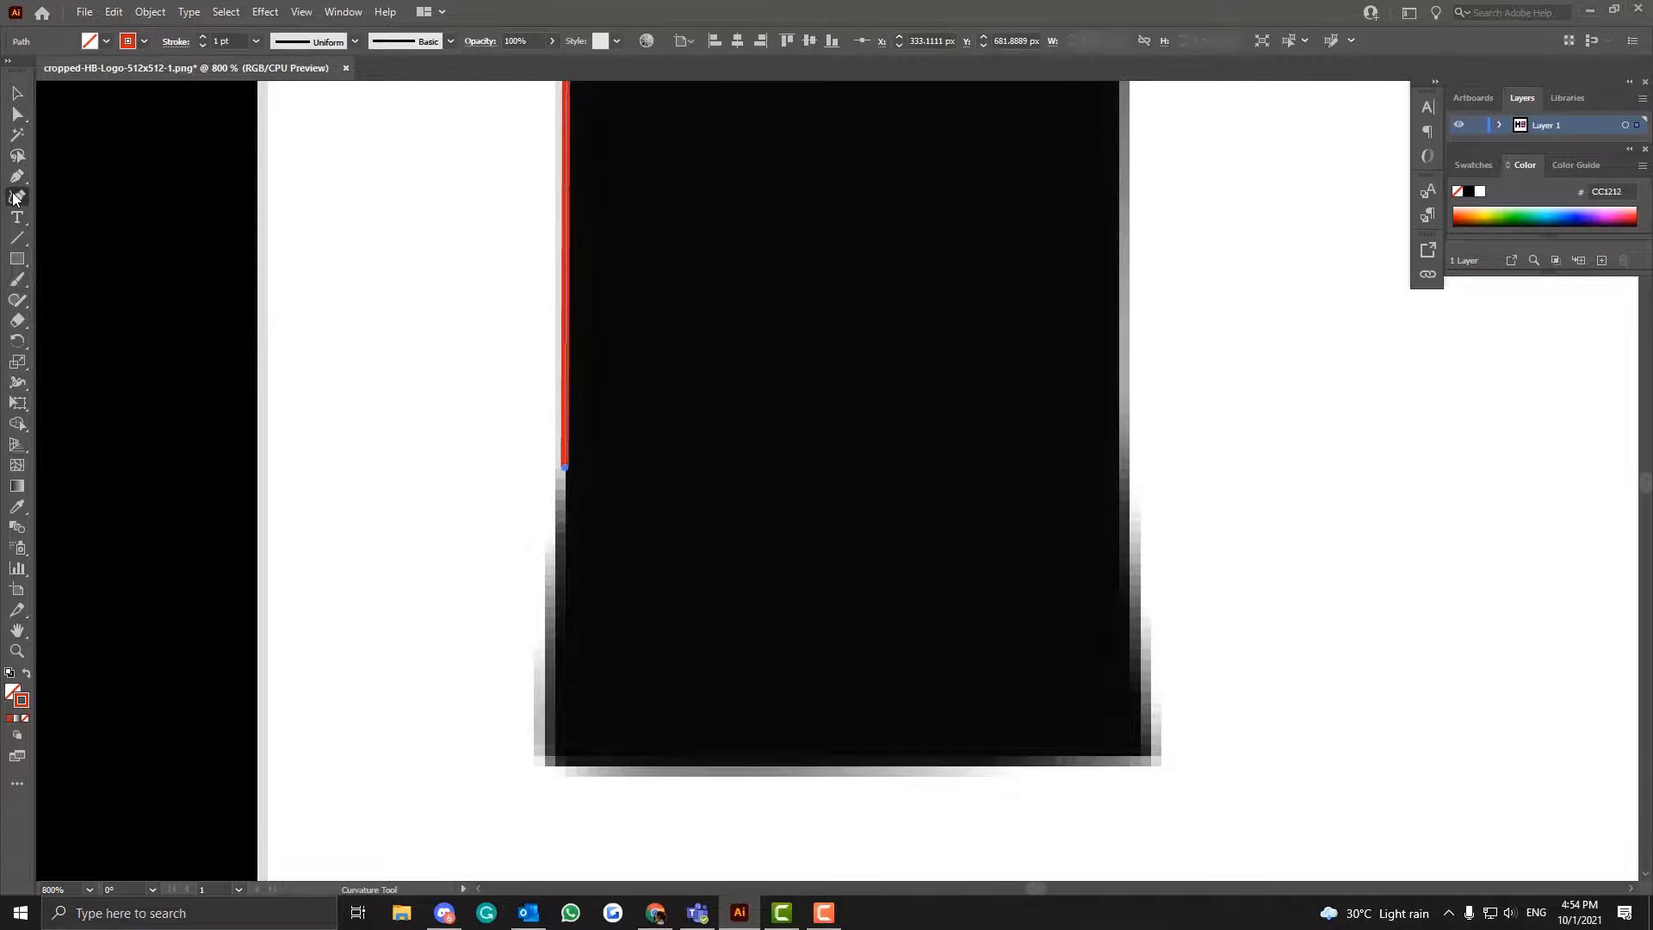
left_click(564, 467)
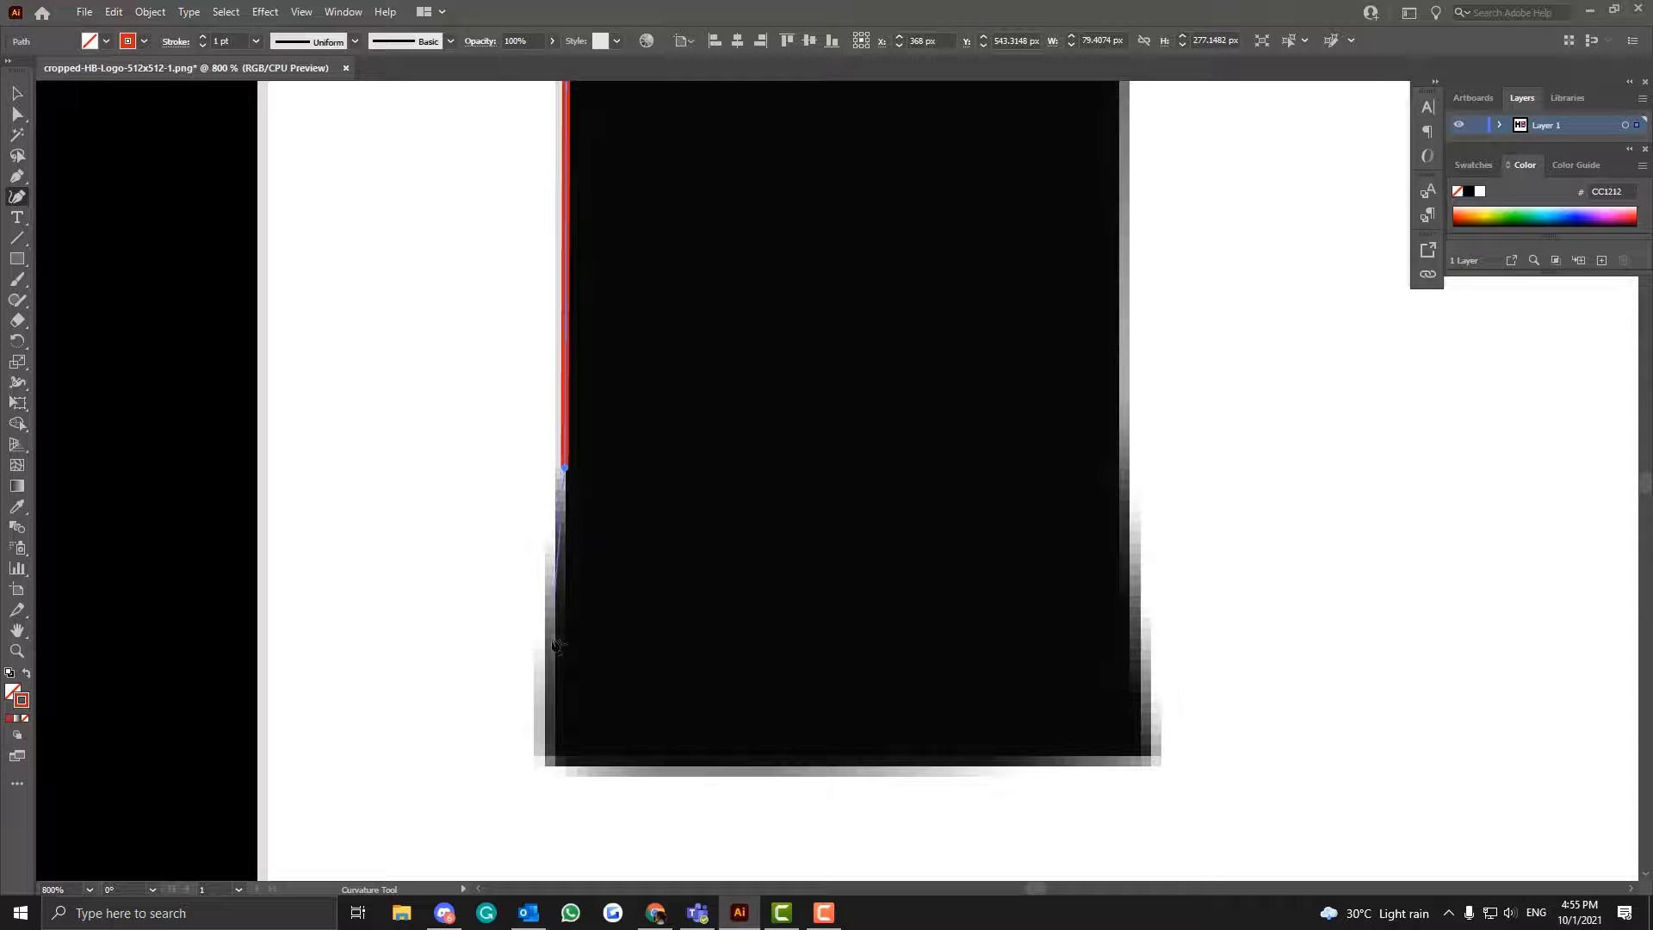
left_click(544, 759)
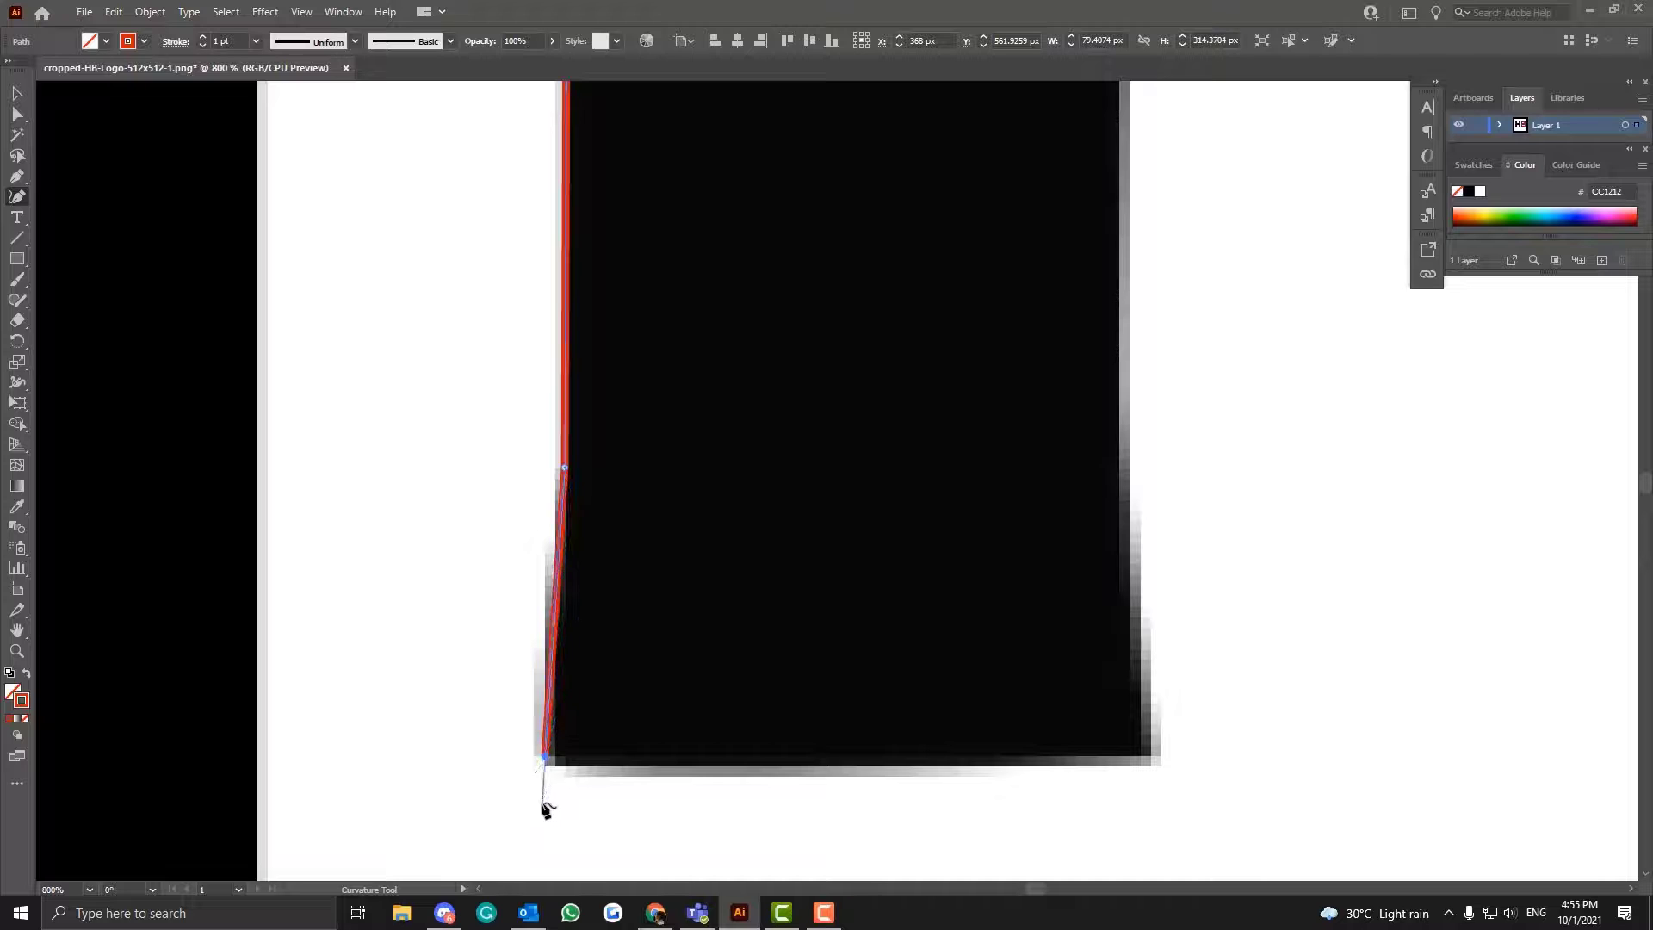
key("v")
key("ctrl+z")
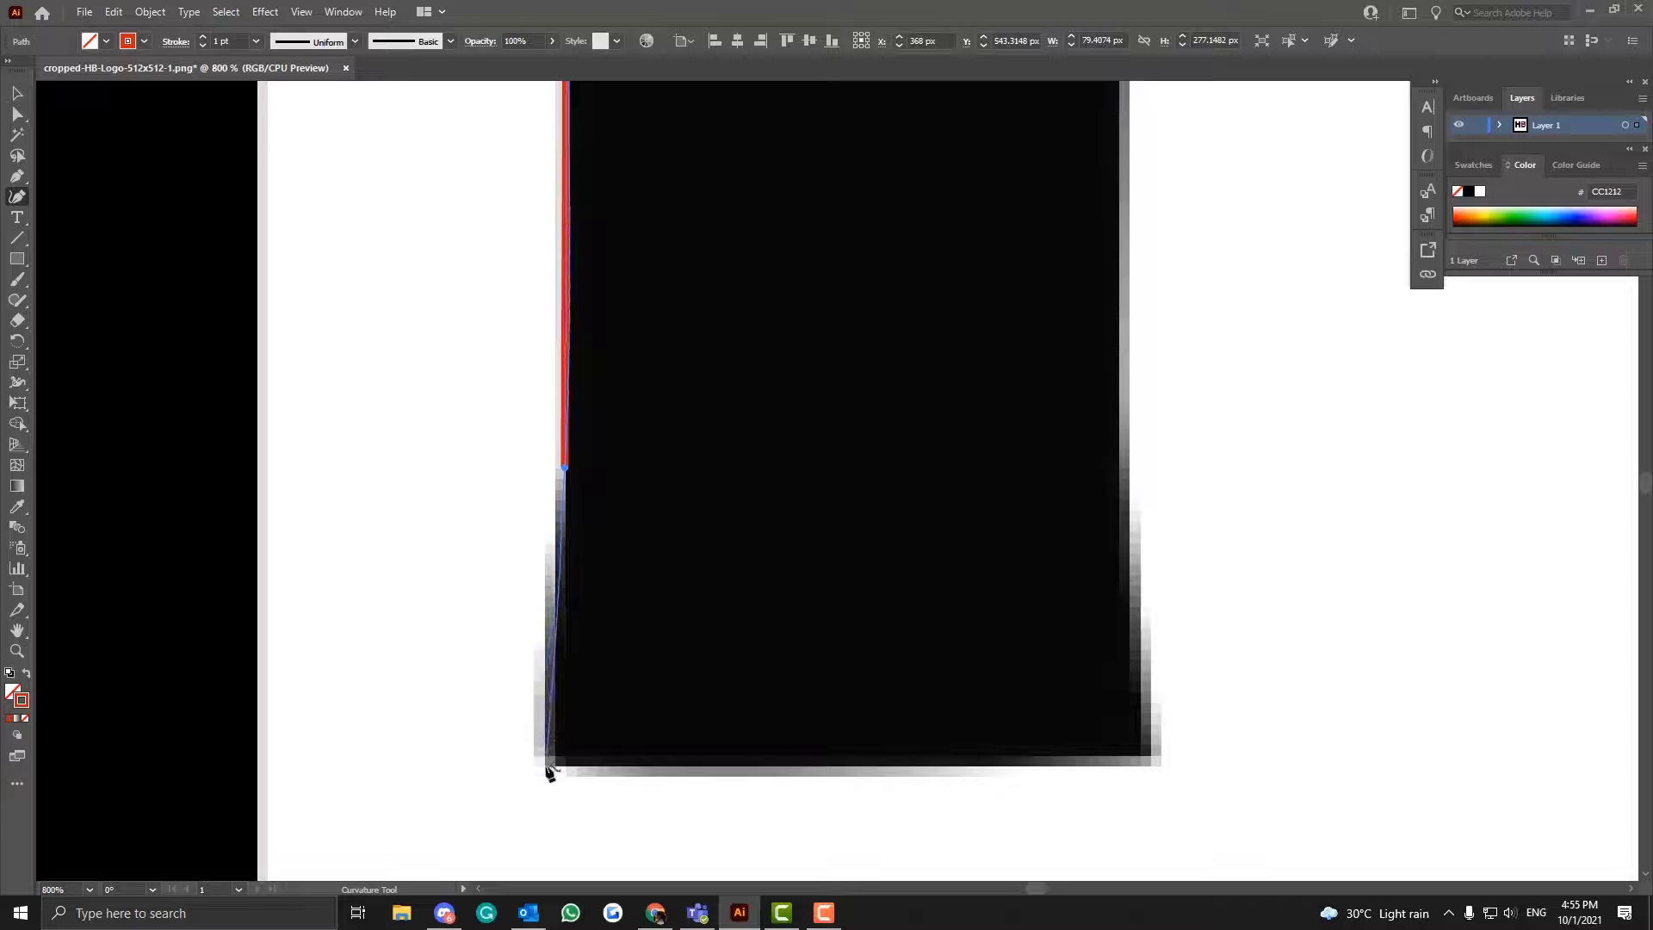
left_click(546, 761)
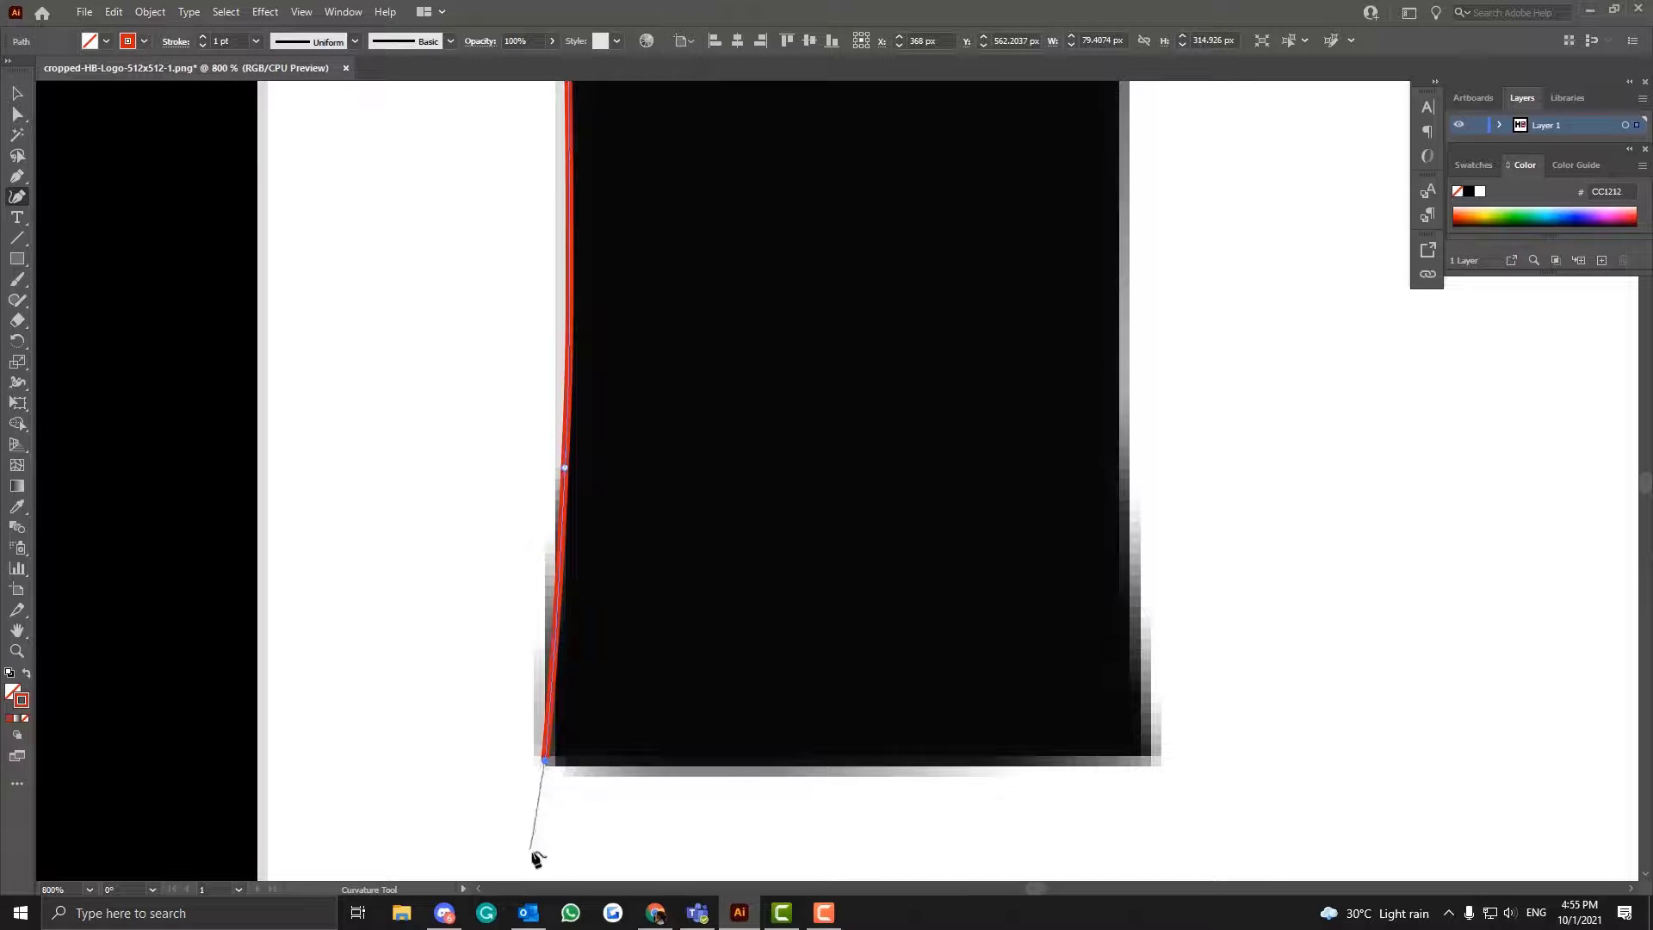
scroll(540, 827, "down", 2)
key("ctrl")
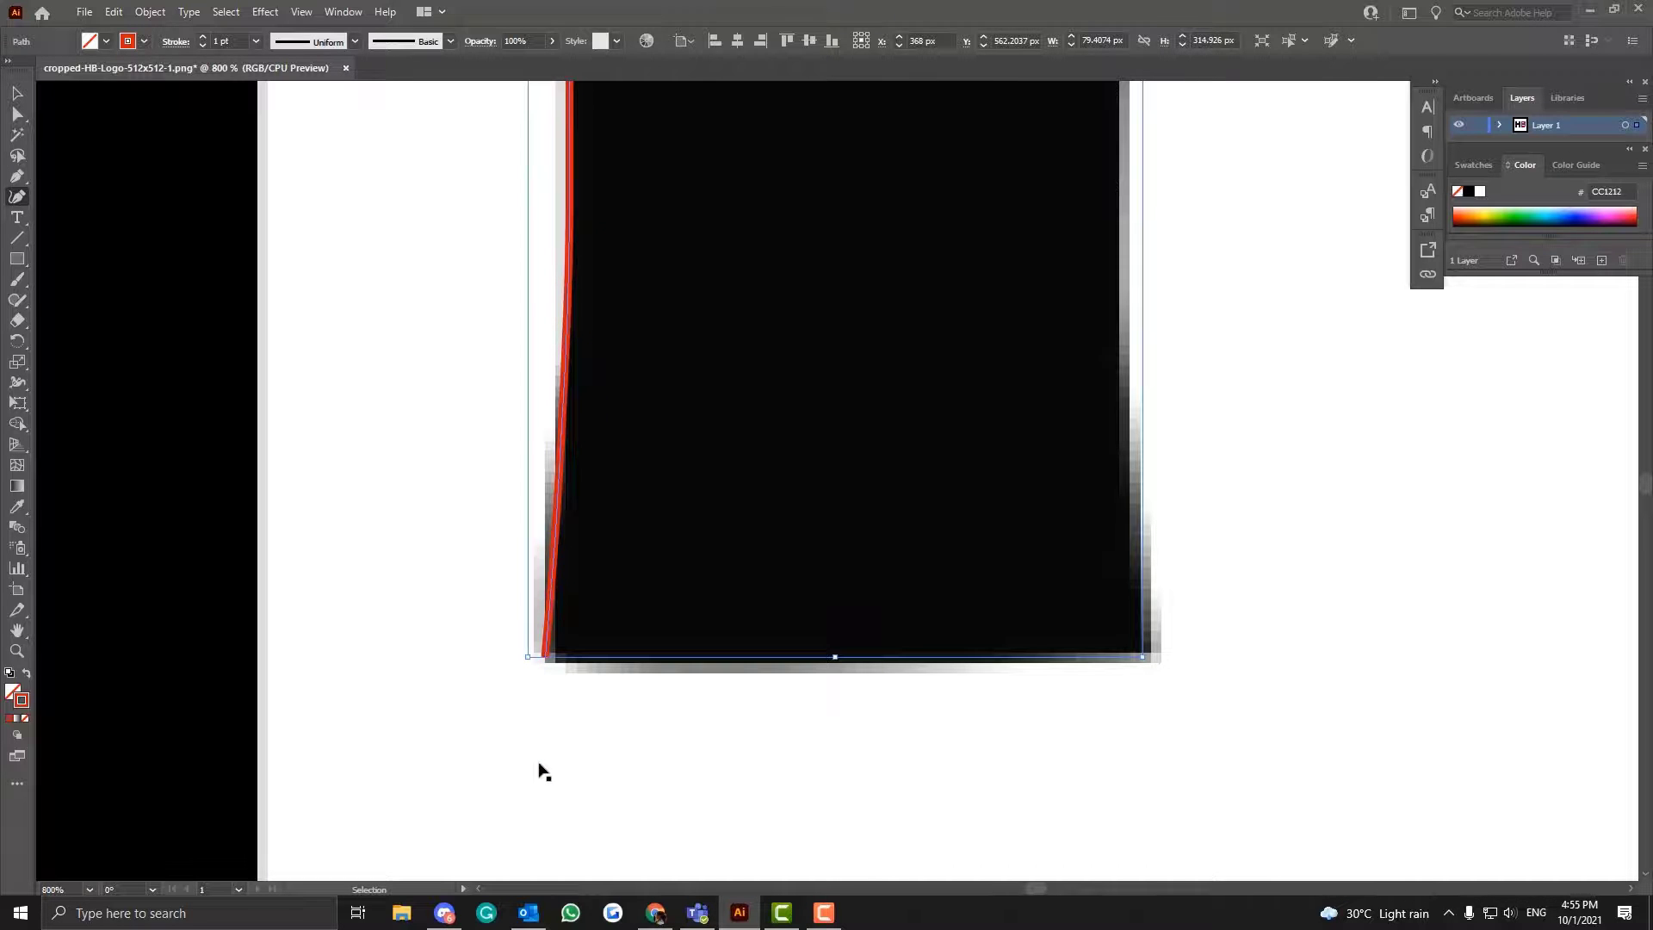
key("ctrl+z")
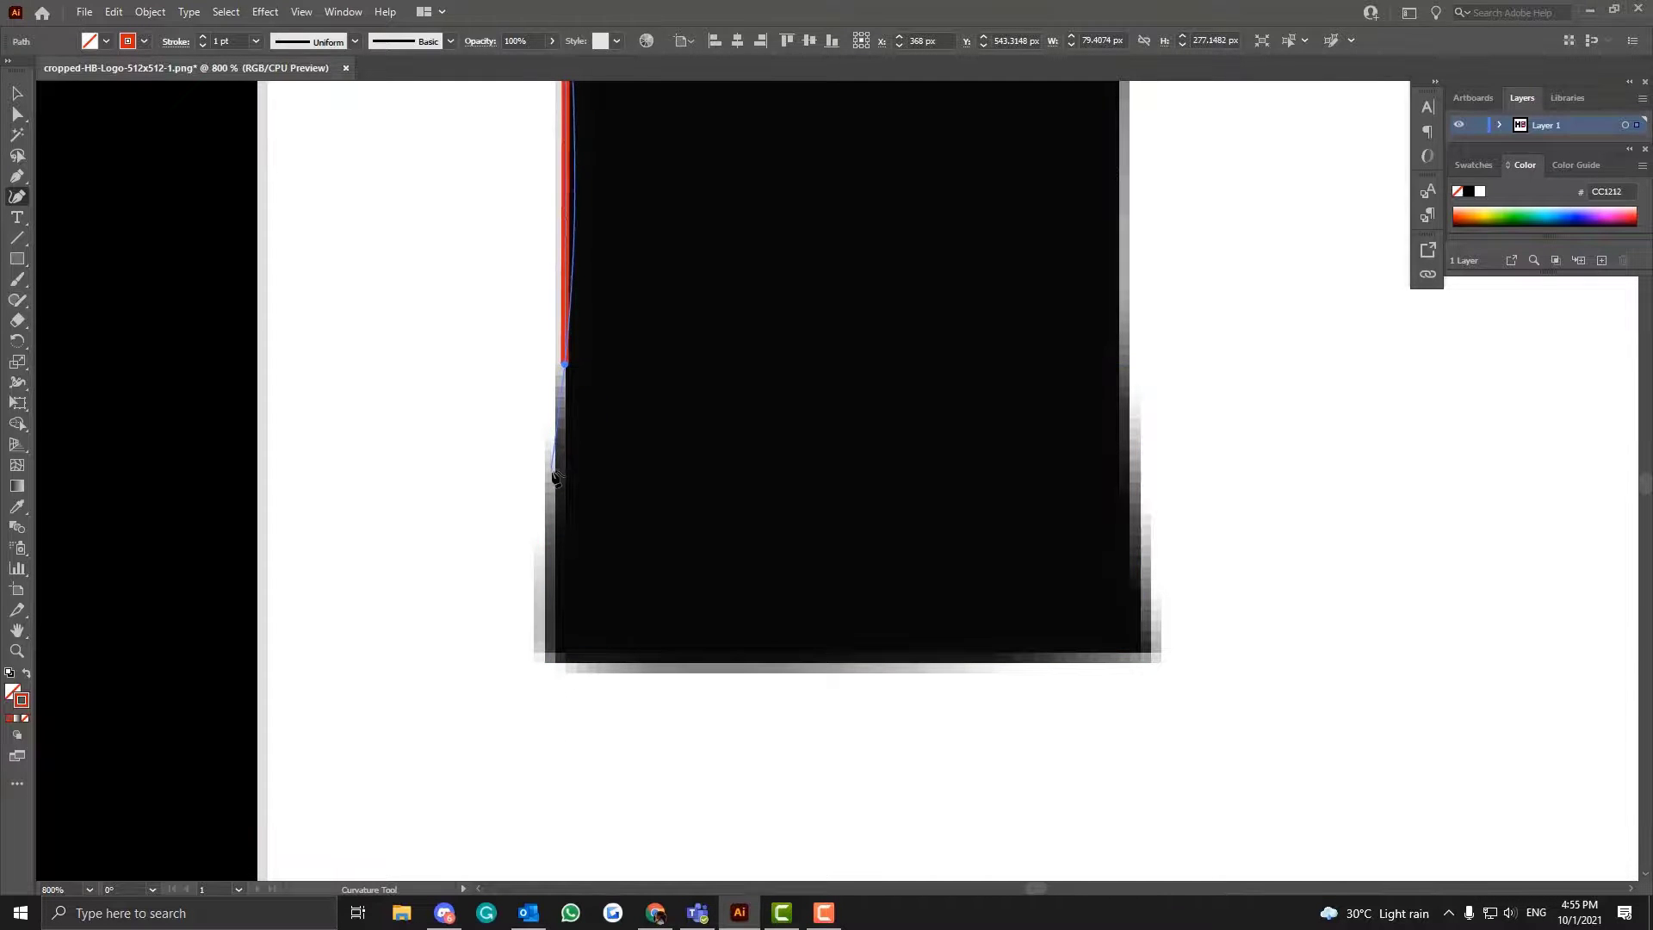
left_click(556, 468)
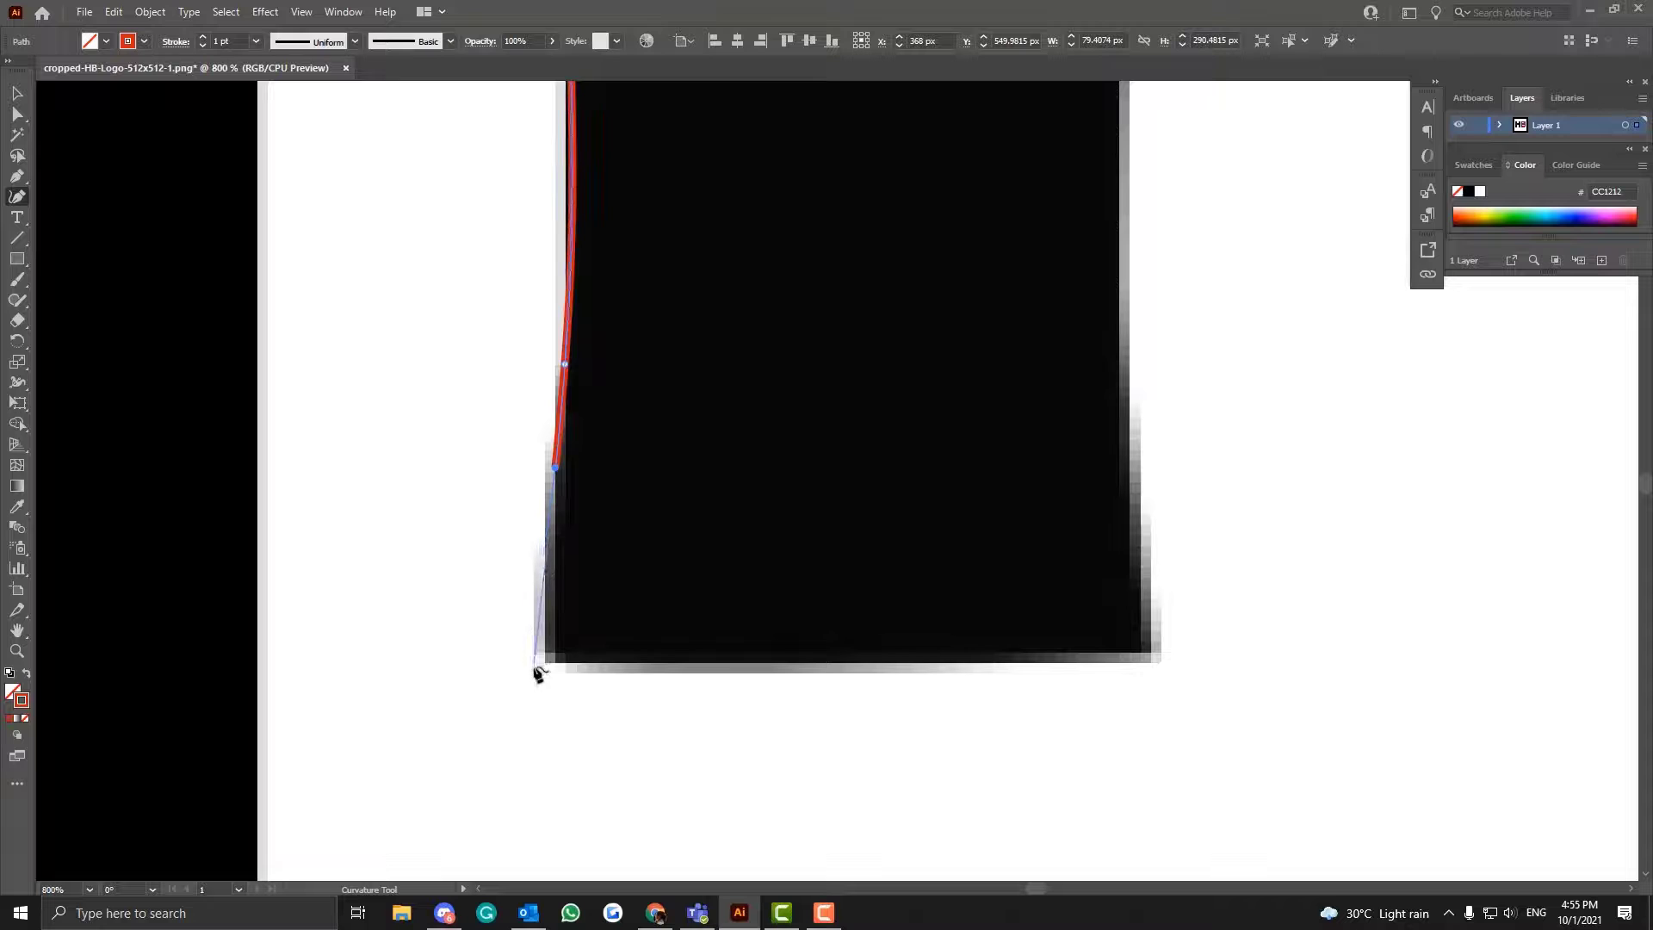
key("ctrl+z")
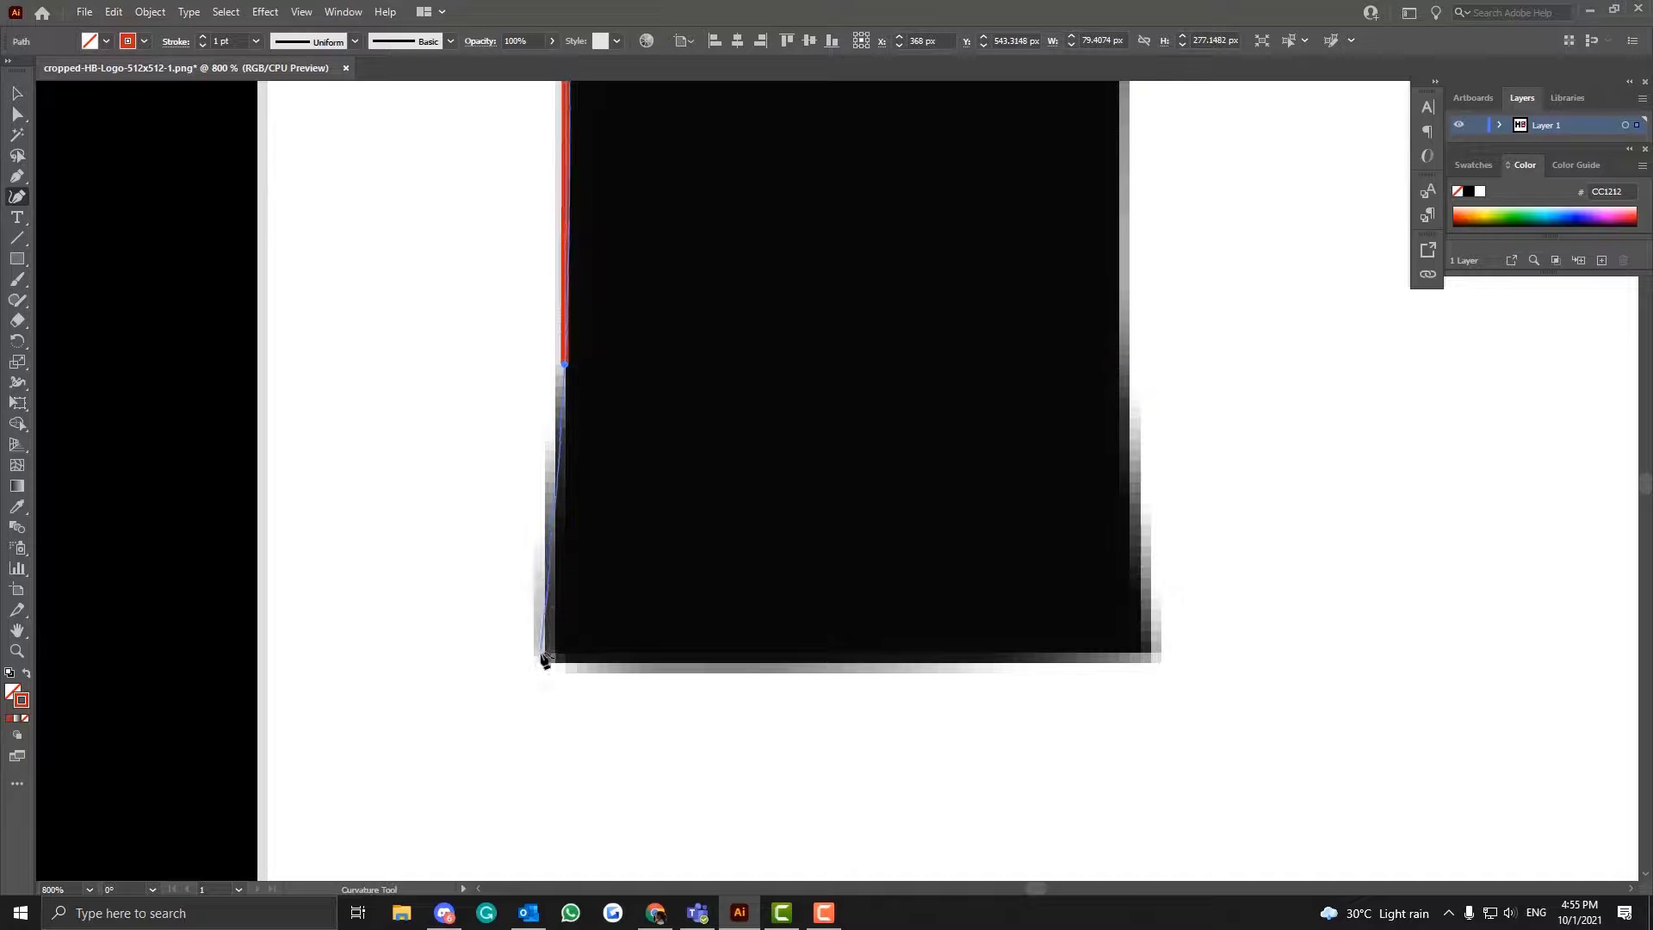
left_click(542, 655)
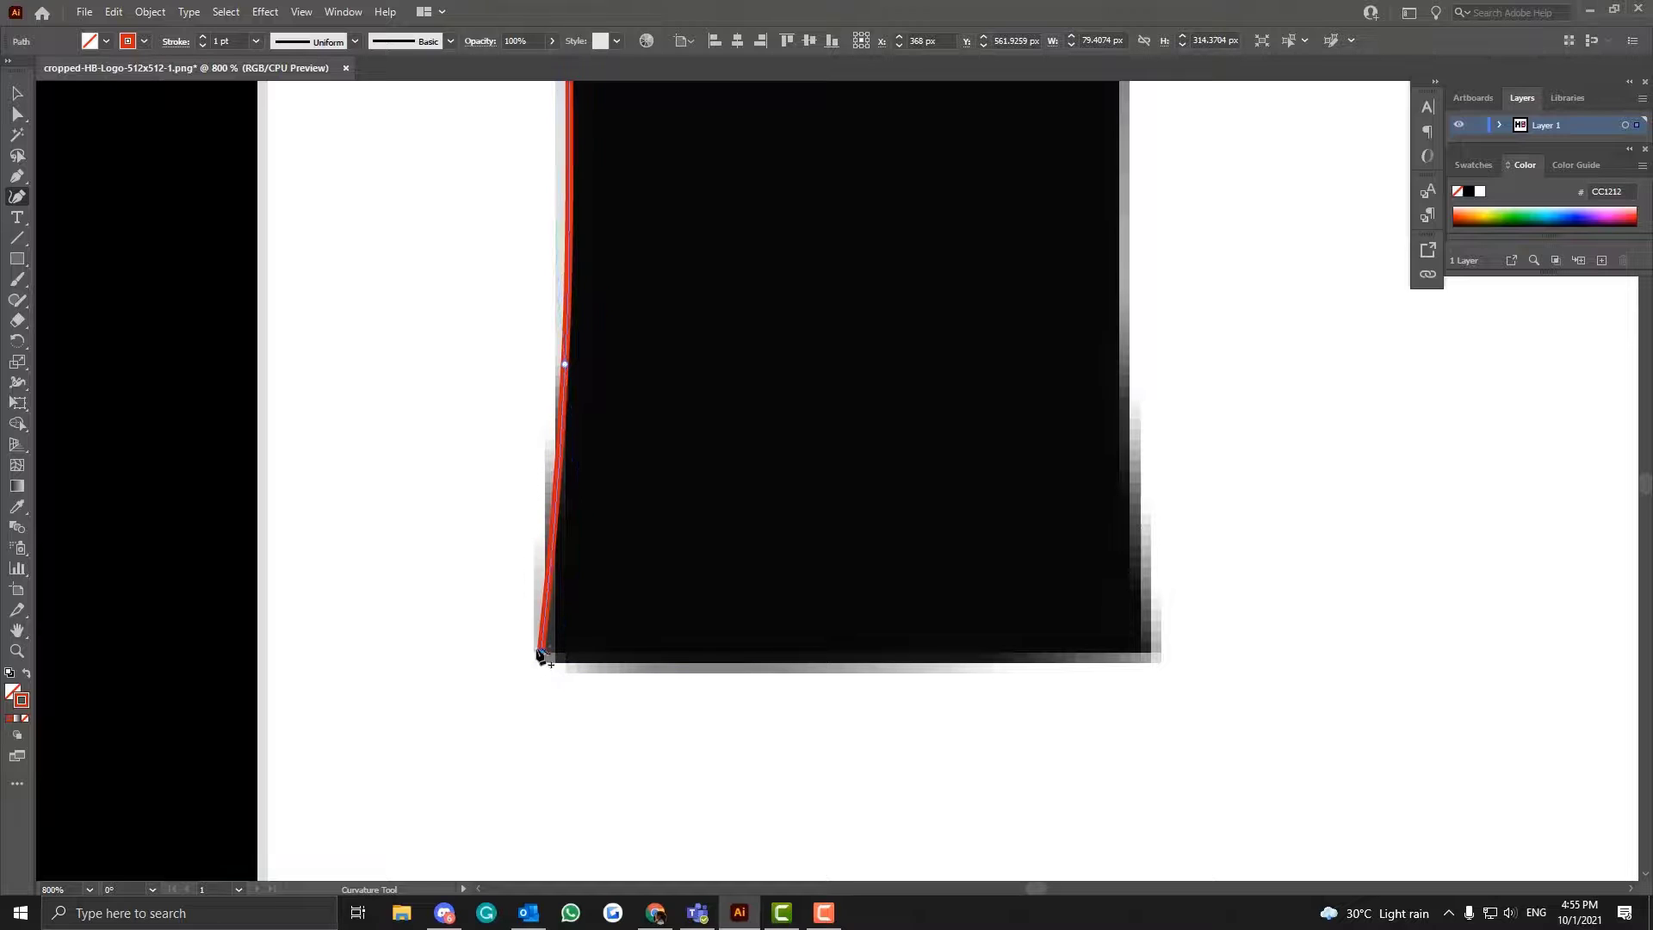
left_click(1149, 654)
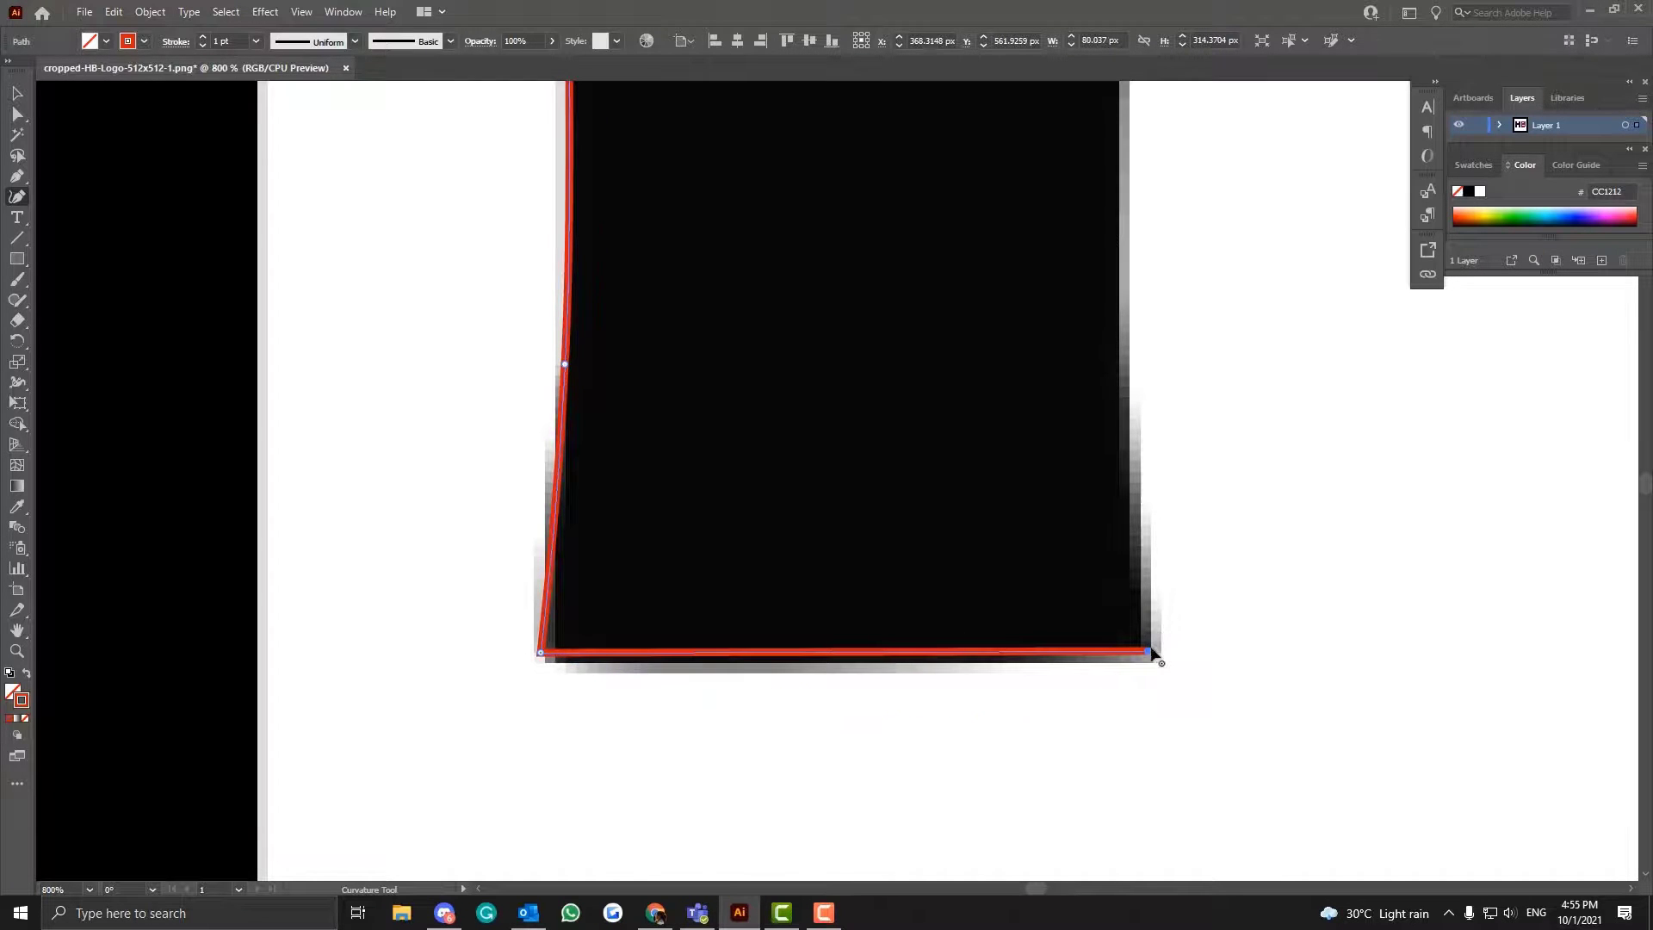
- Try to continue the path up the inner flare of the left stem's foot with a Curvature tool point
left_click(1126, 454)
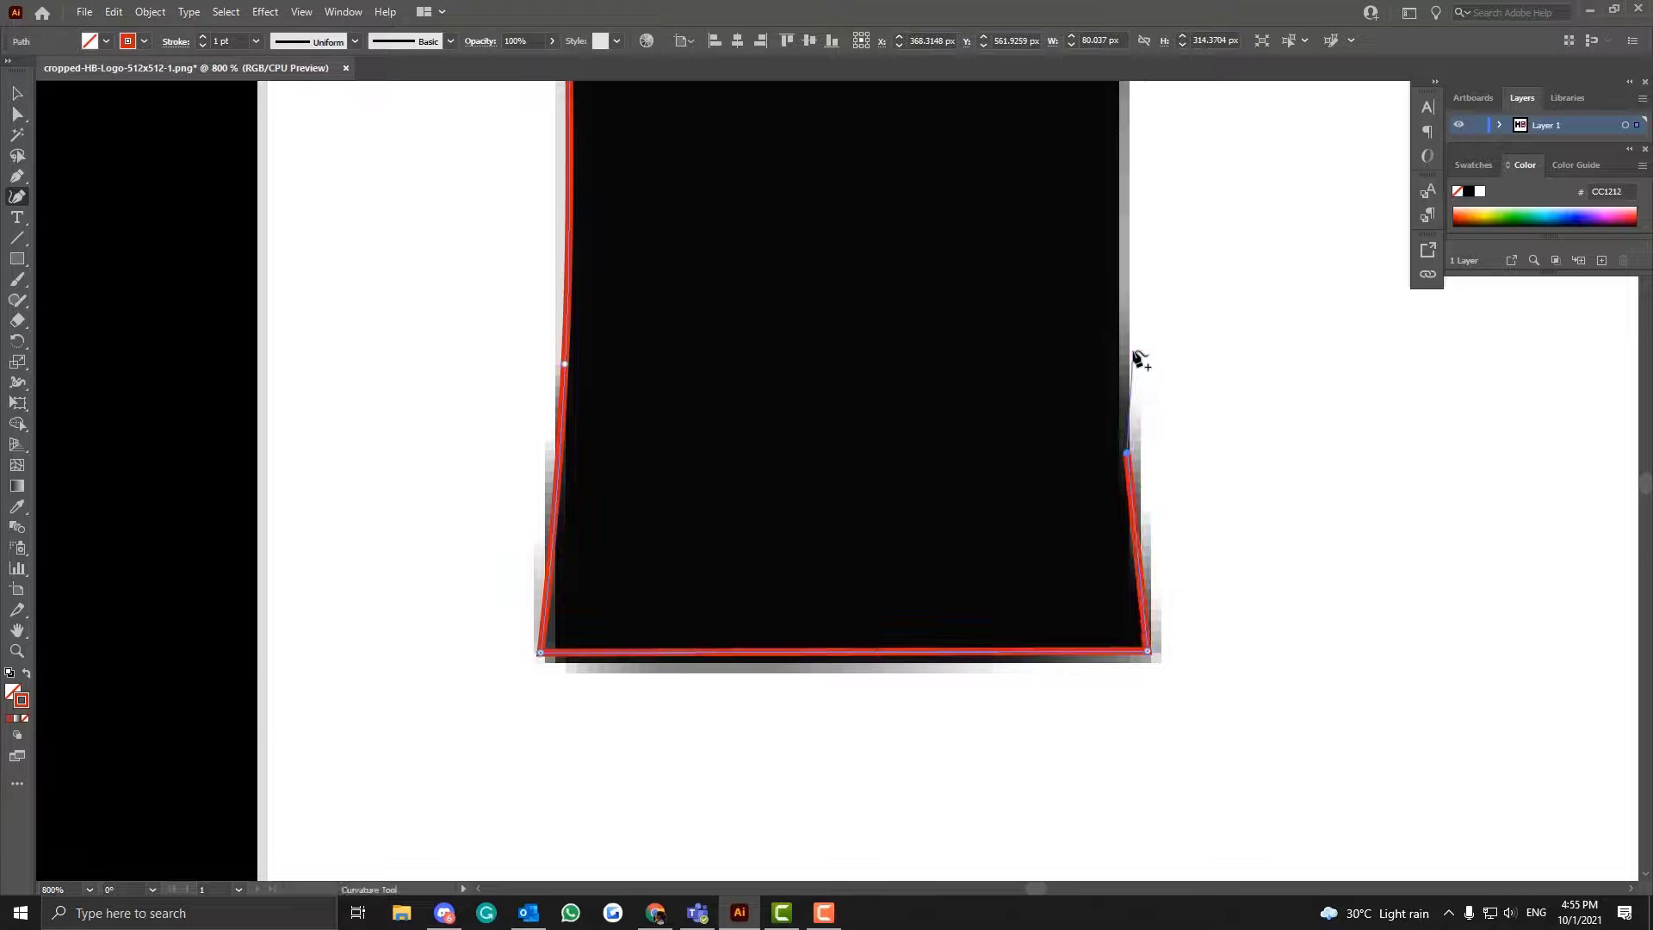
key("ctrl+z")
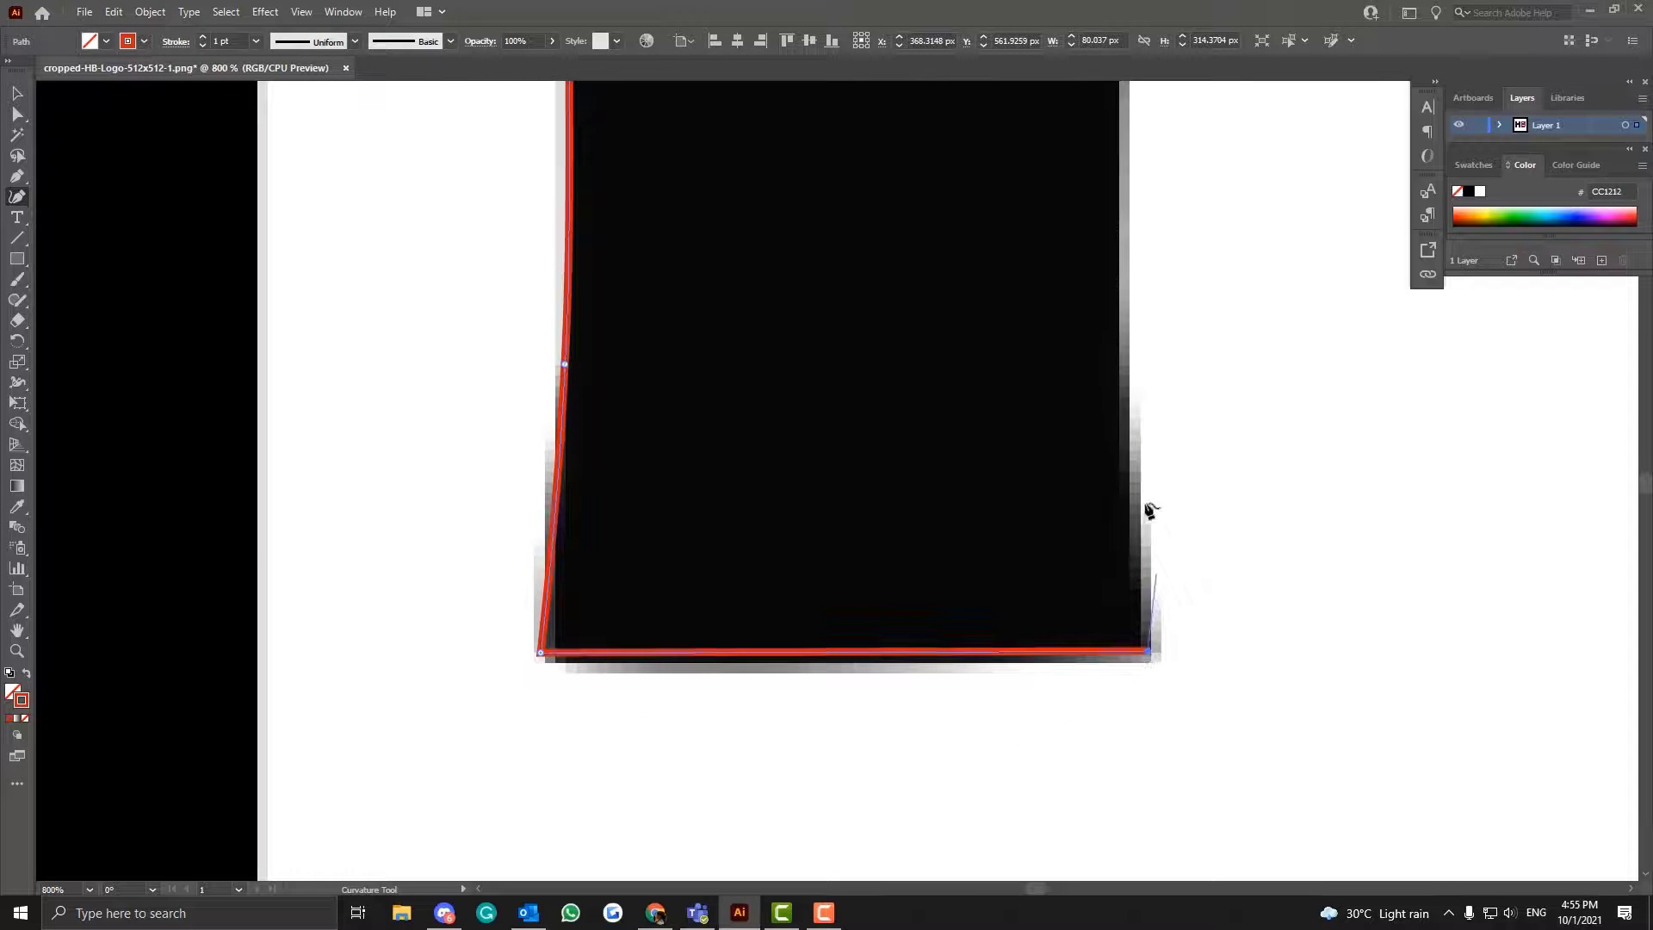
left_click(1130, 458)
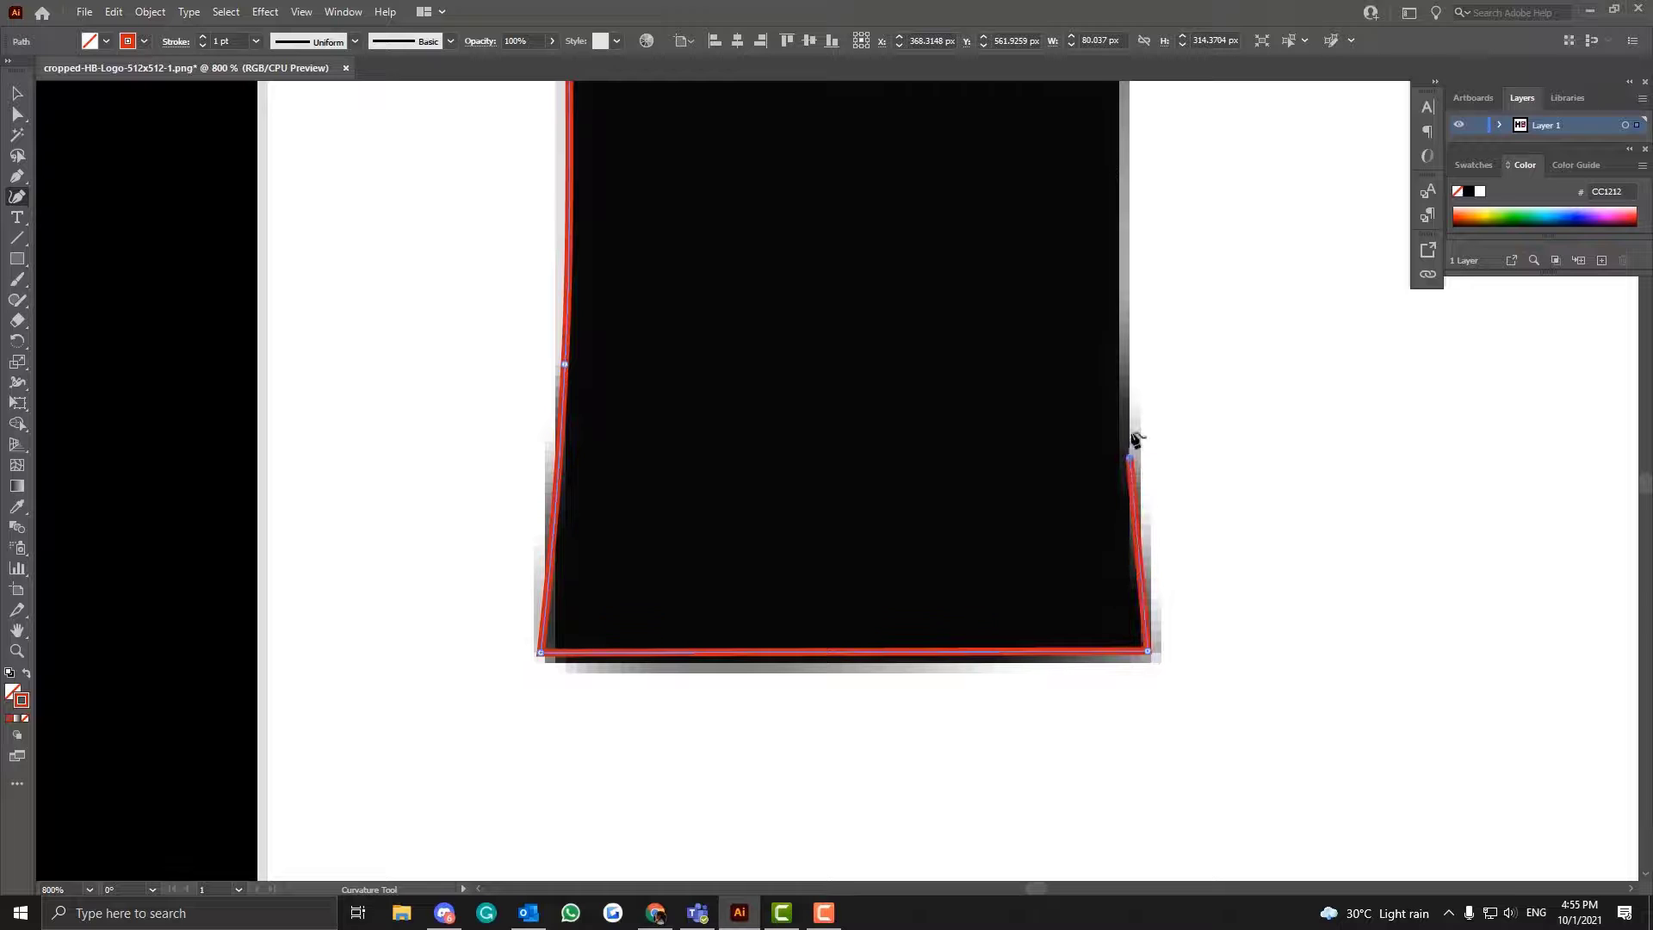
right_click(1154, 351)
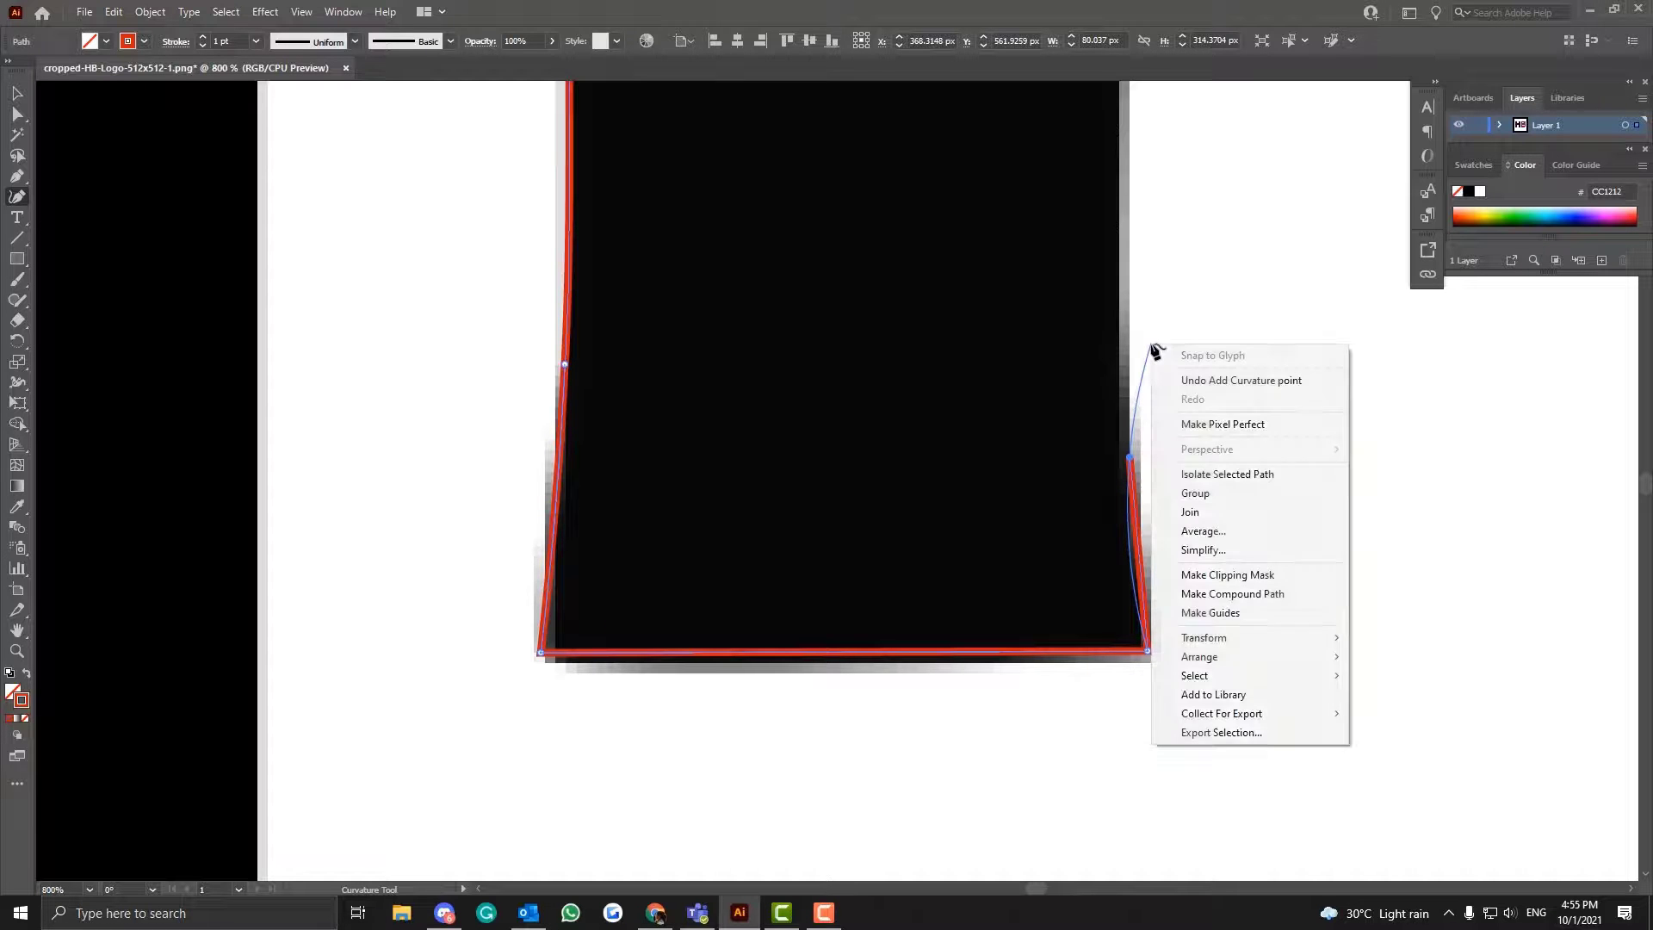
left_click(18, 181)
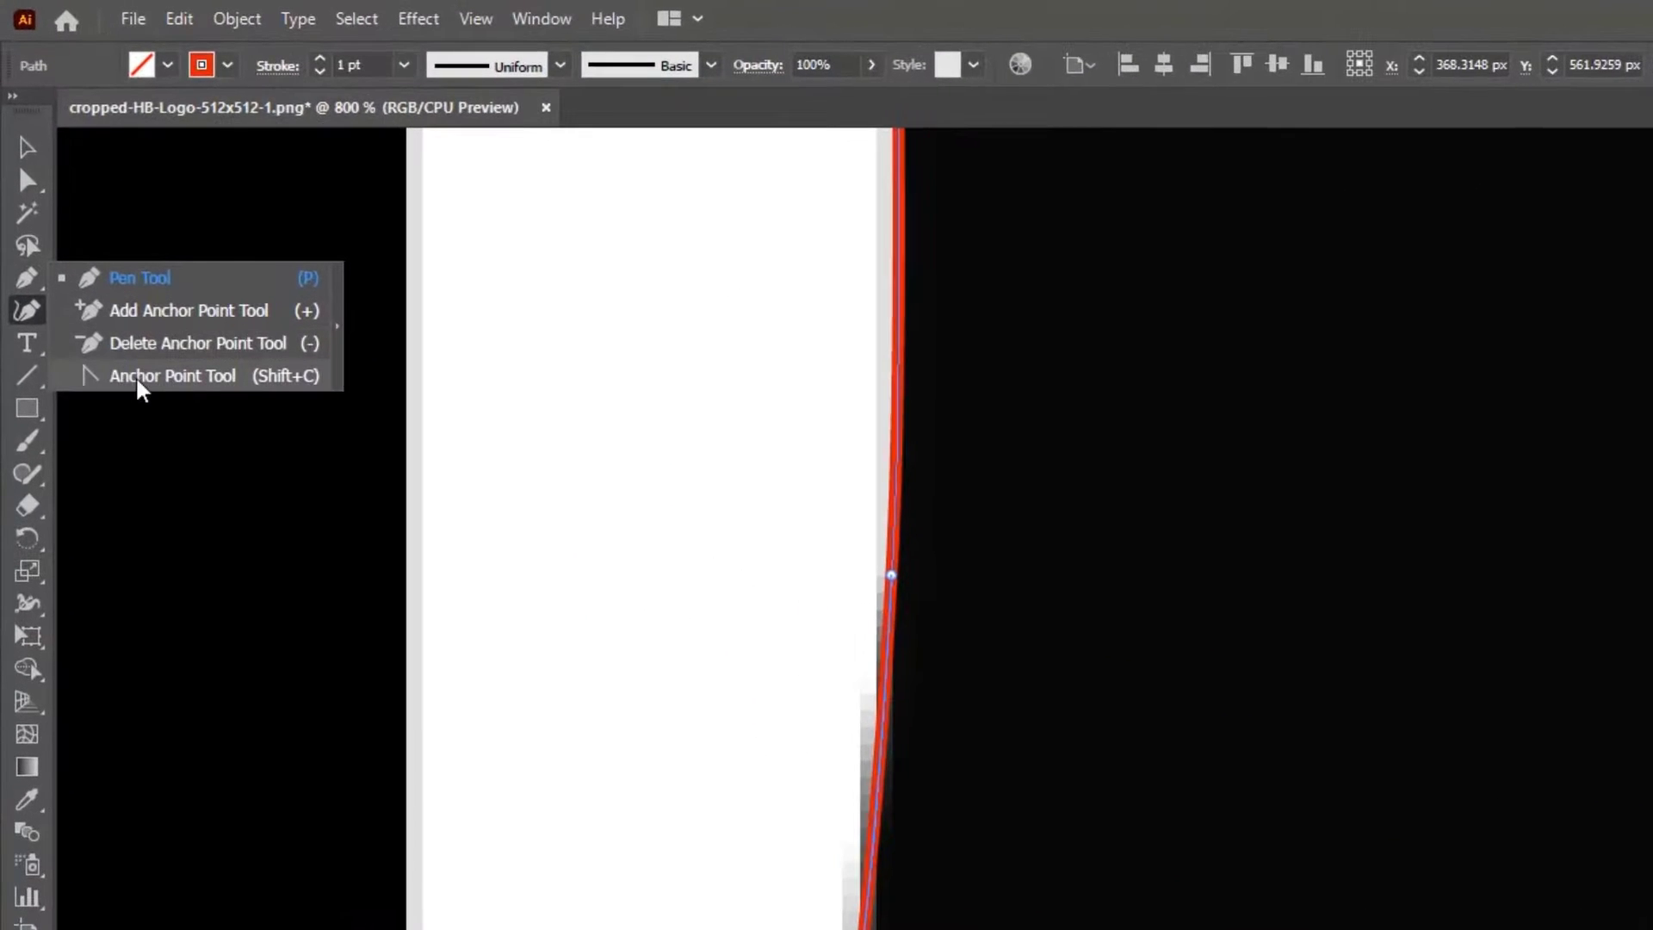
left_click(87, 240)
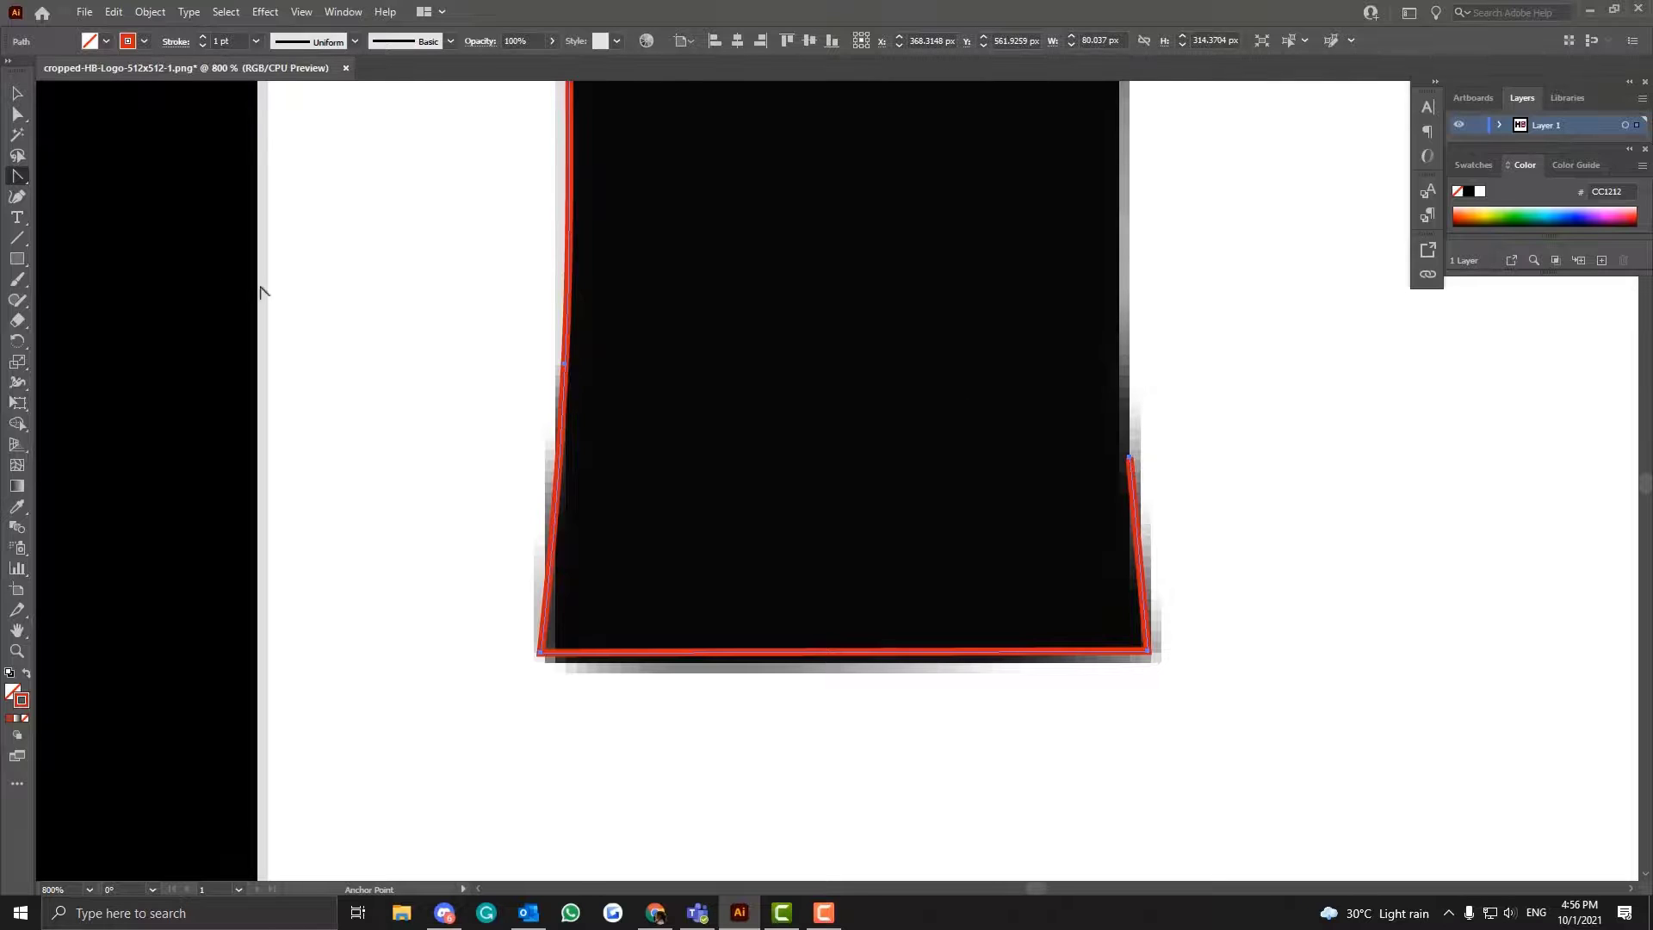
left_click(18, 198)
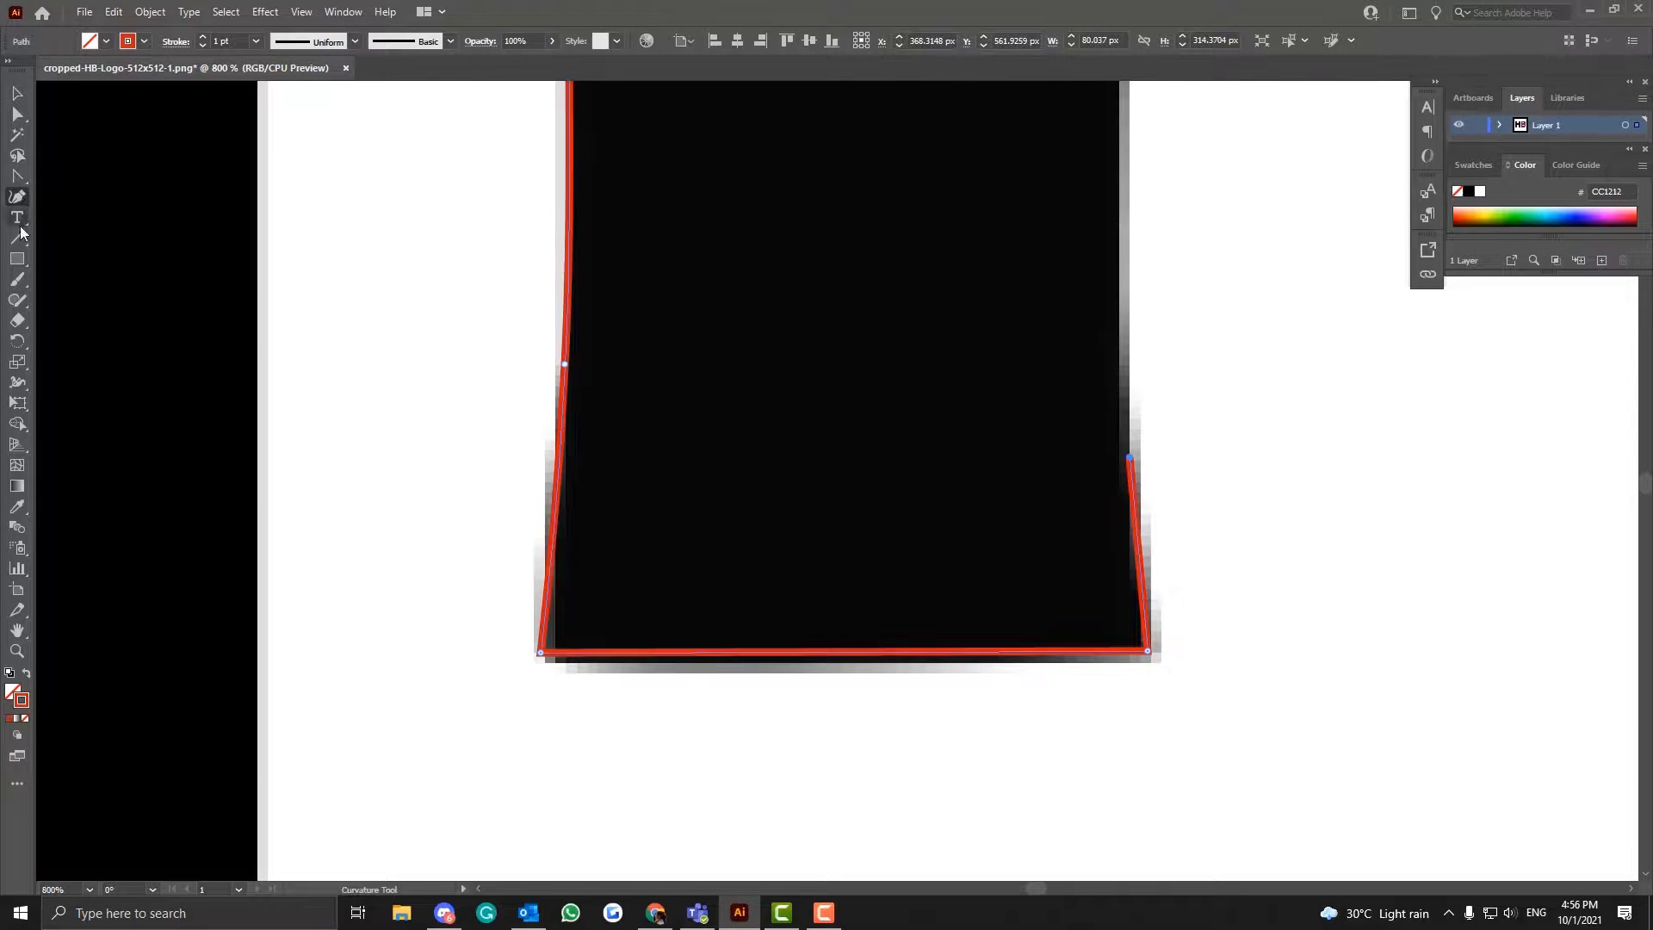
key("ctrl+z")
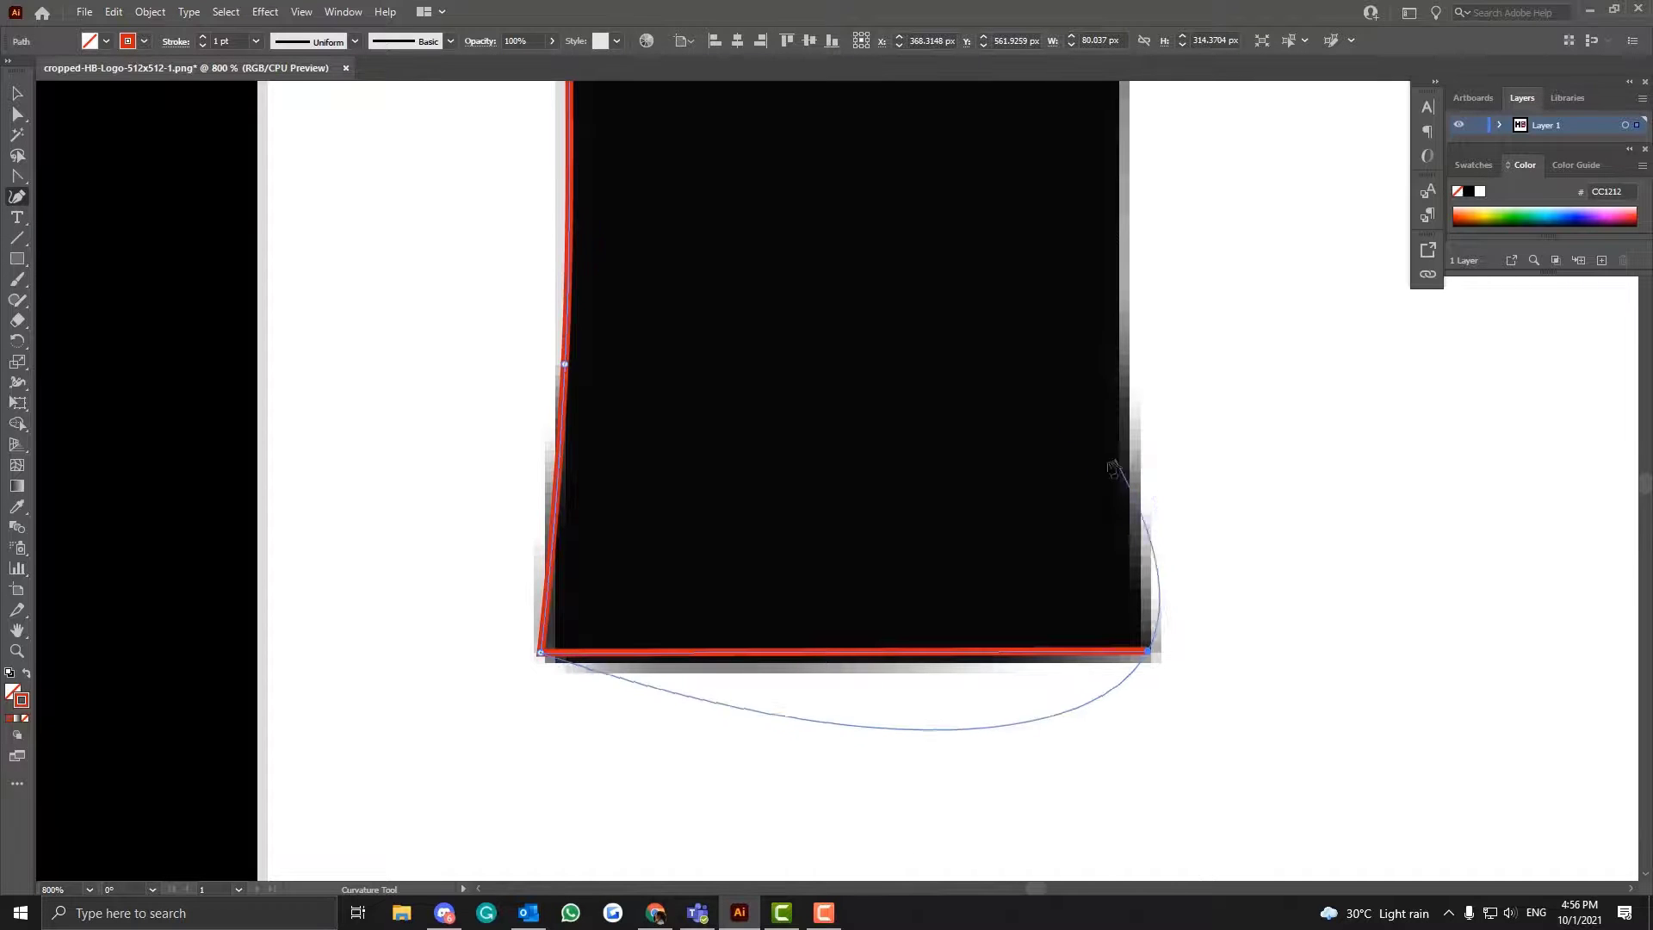
- Make the foot's lower-right anchor a corner and add a Curvature tool point partway up the foot's inner flare
double_click(1147, 651)
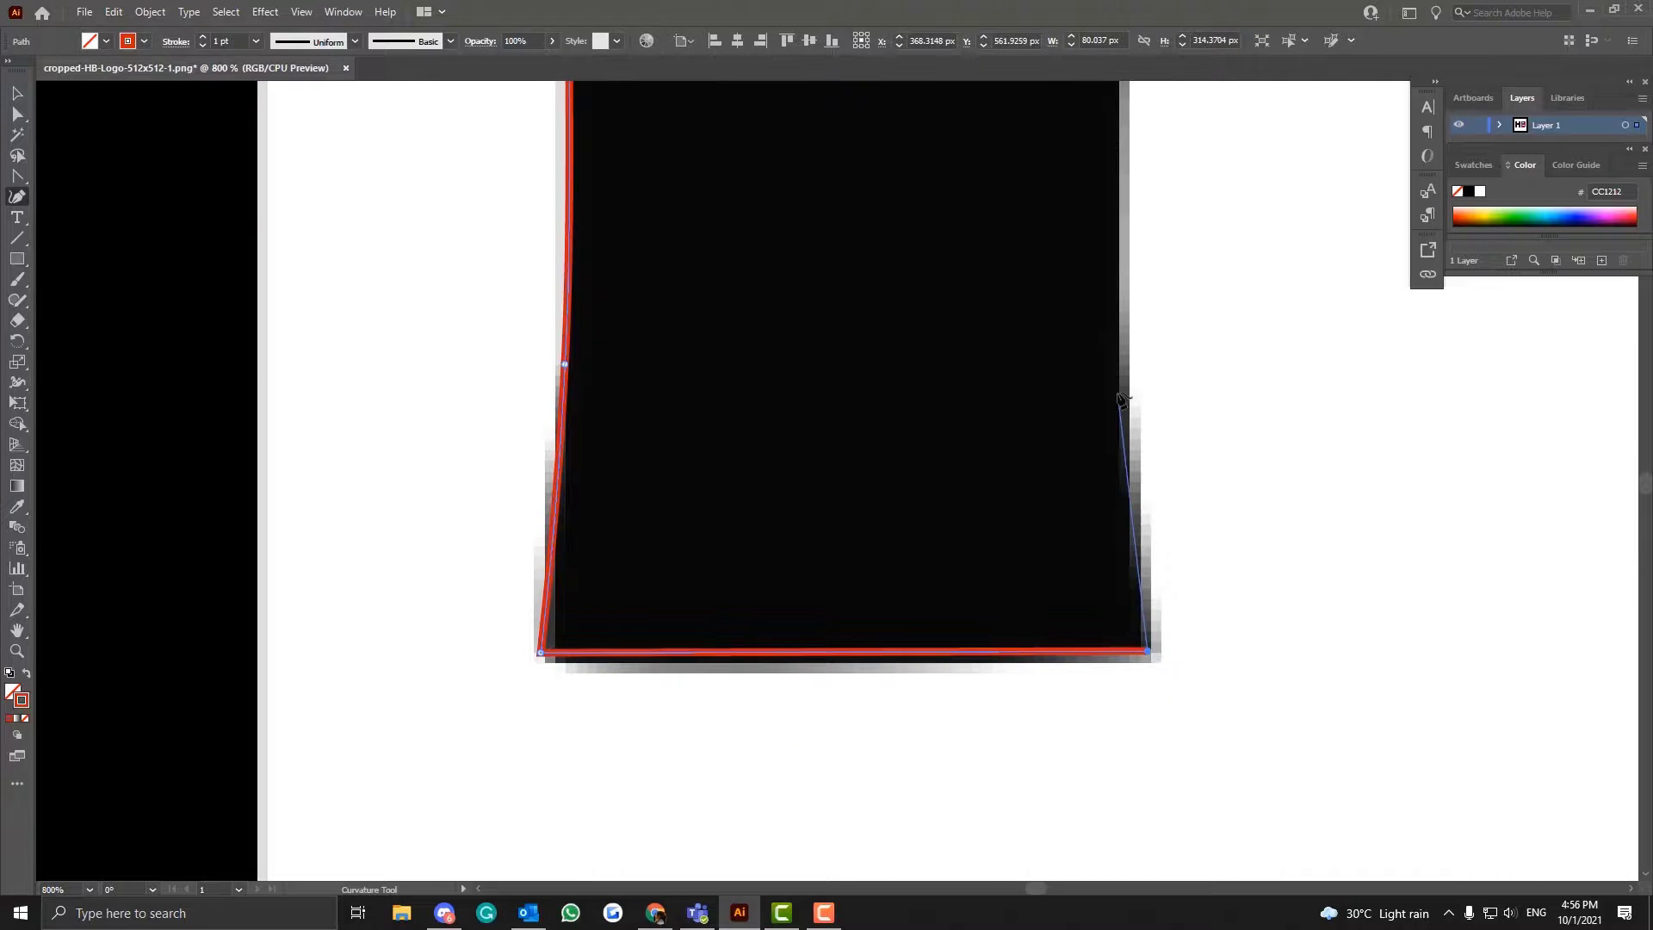
left_click(1127, 382)
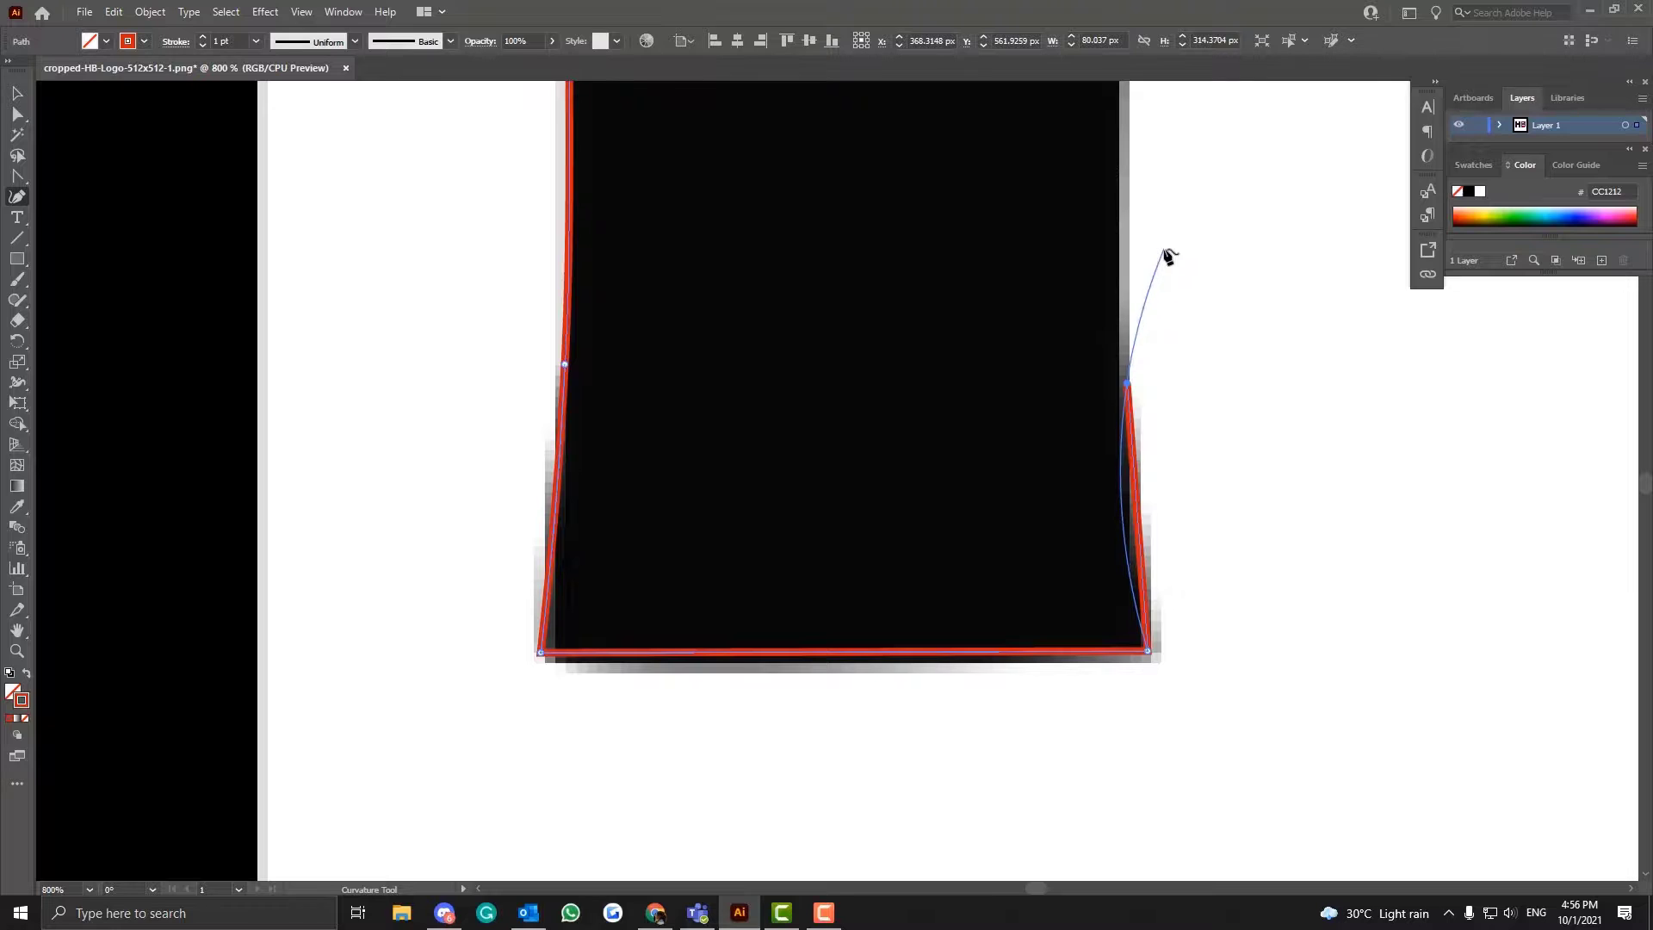
key("ctrl+z")
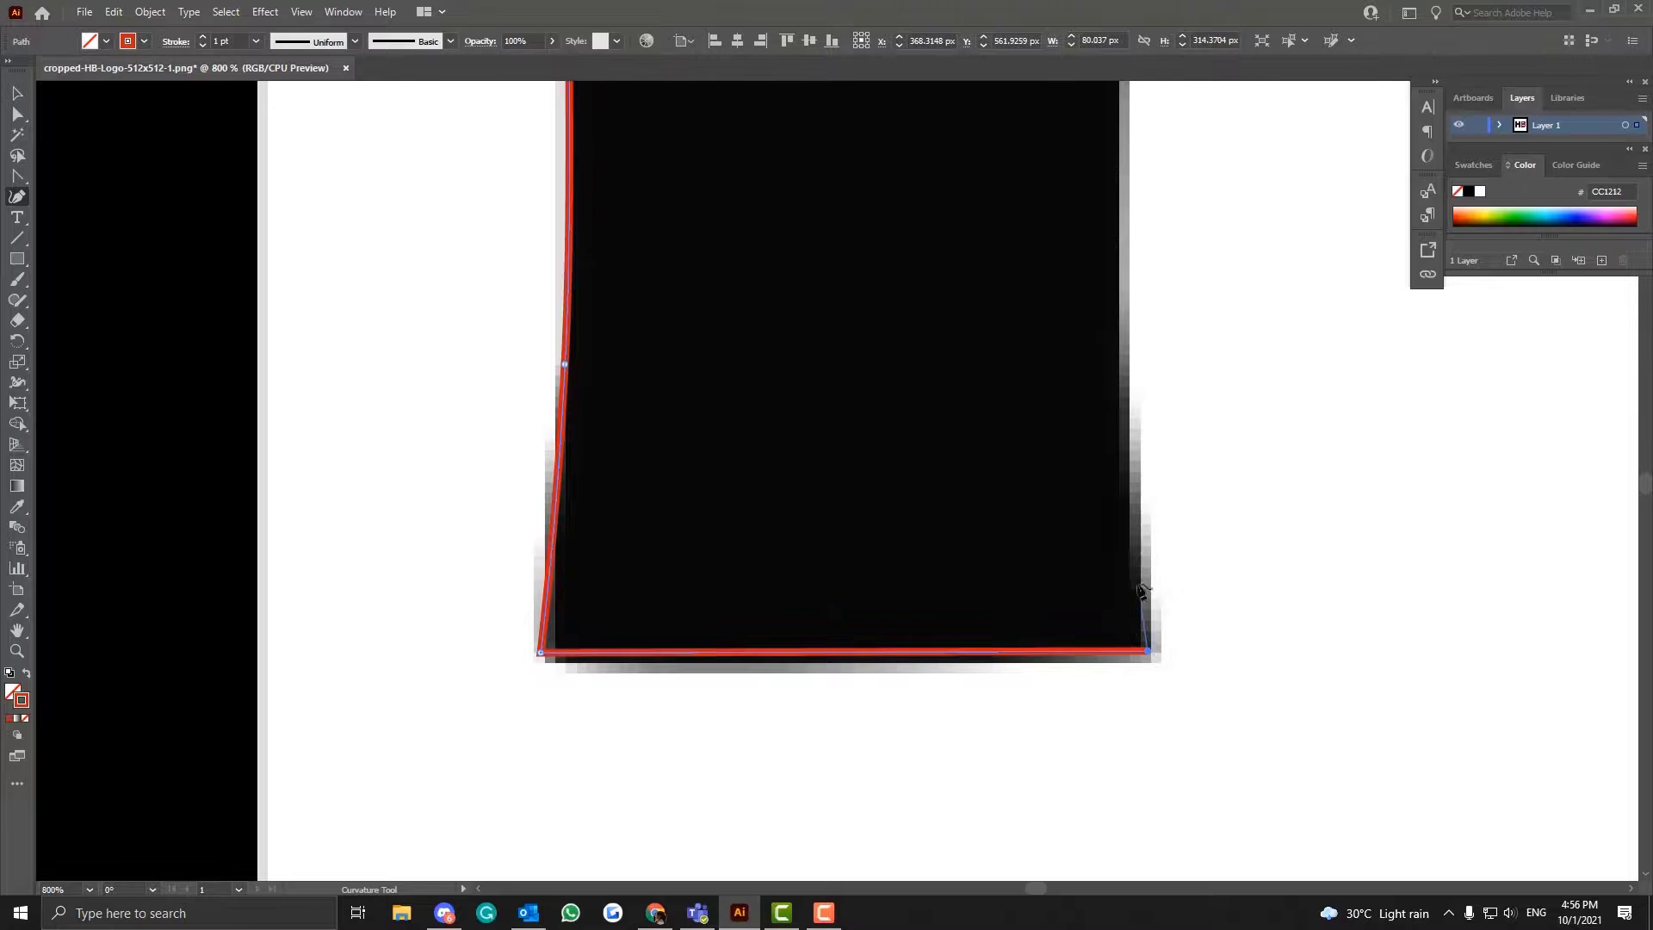
left_click(1129, 470)
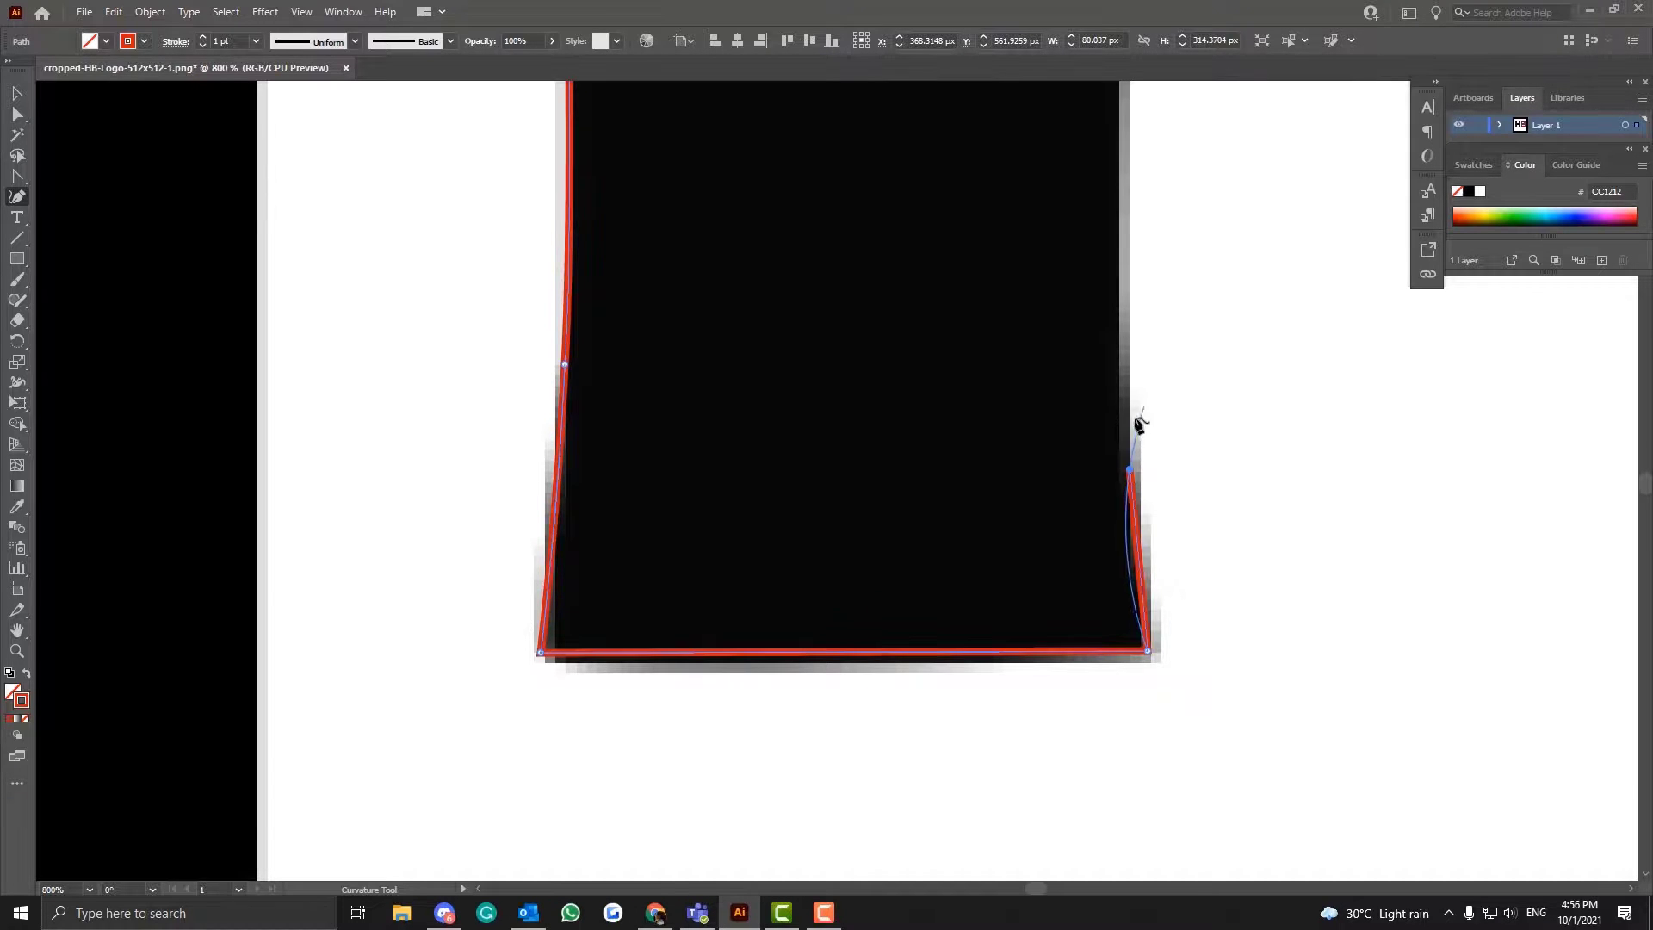
left_click(1161, 272)
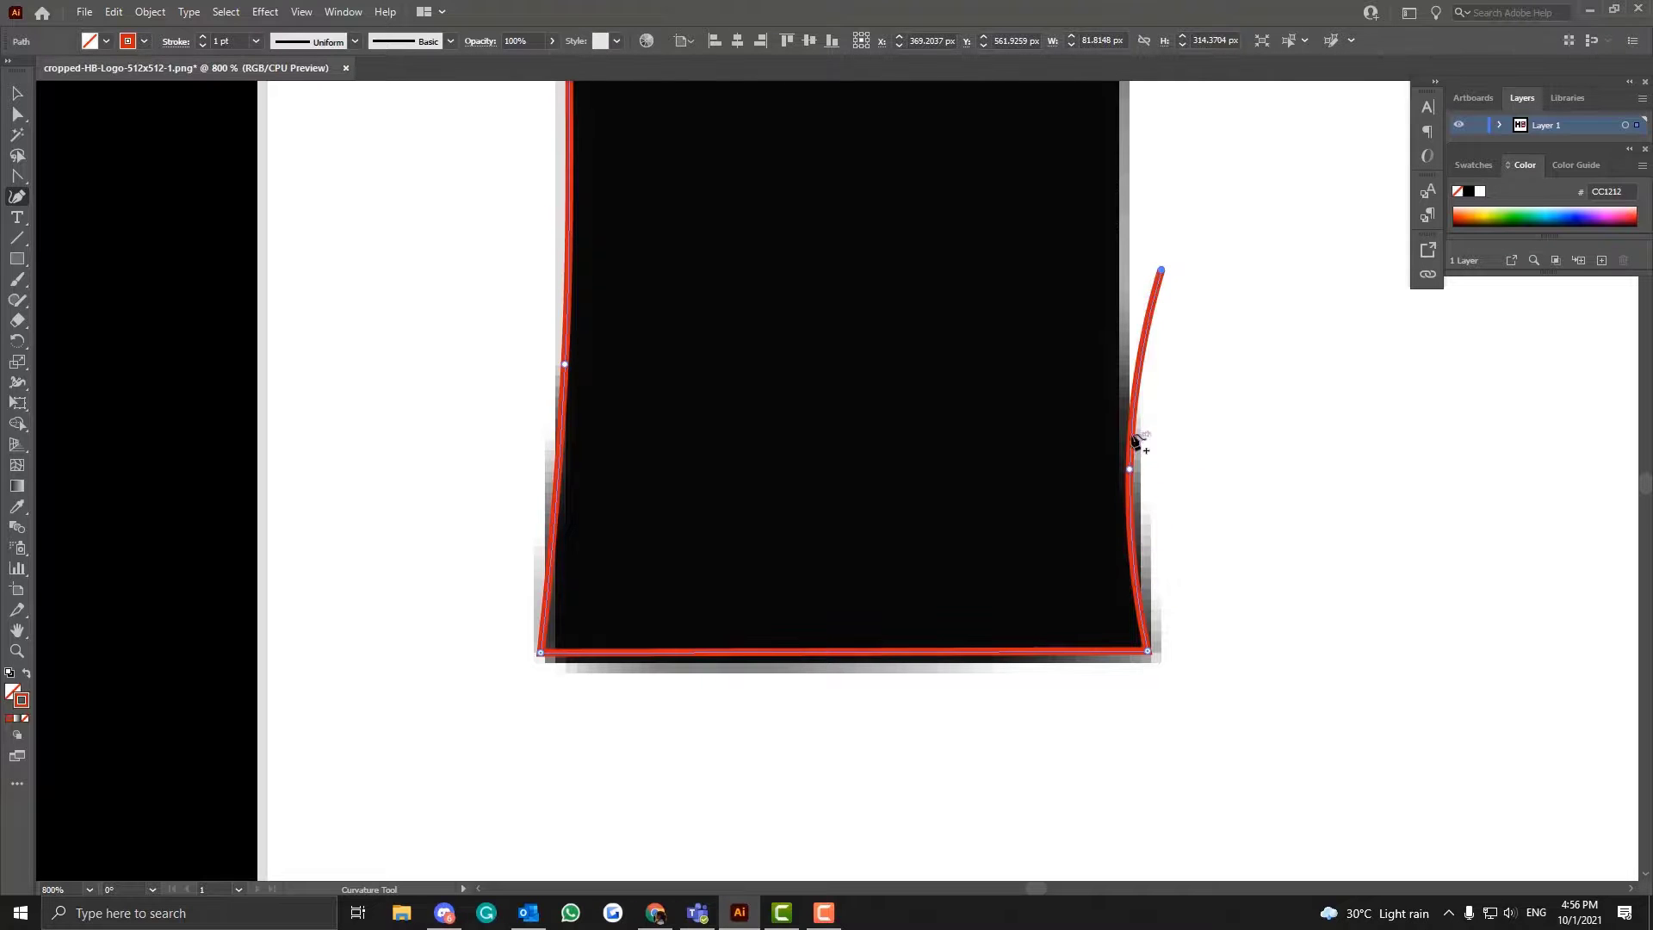
right_click(1162, 274)
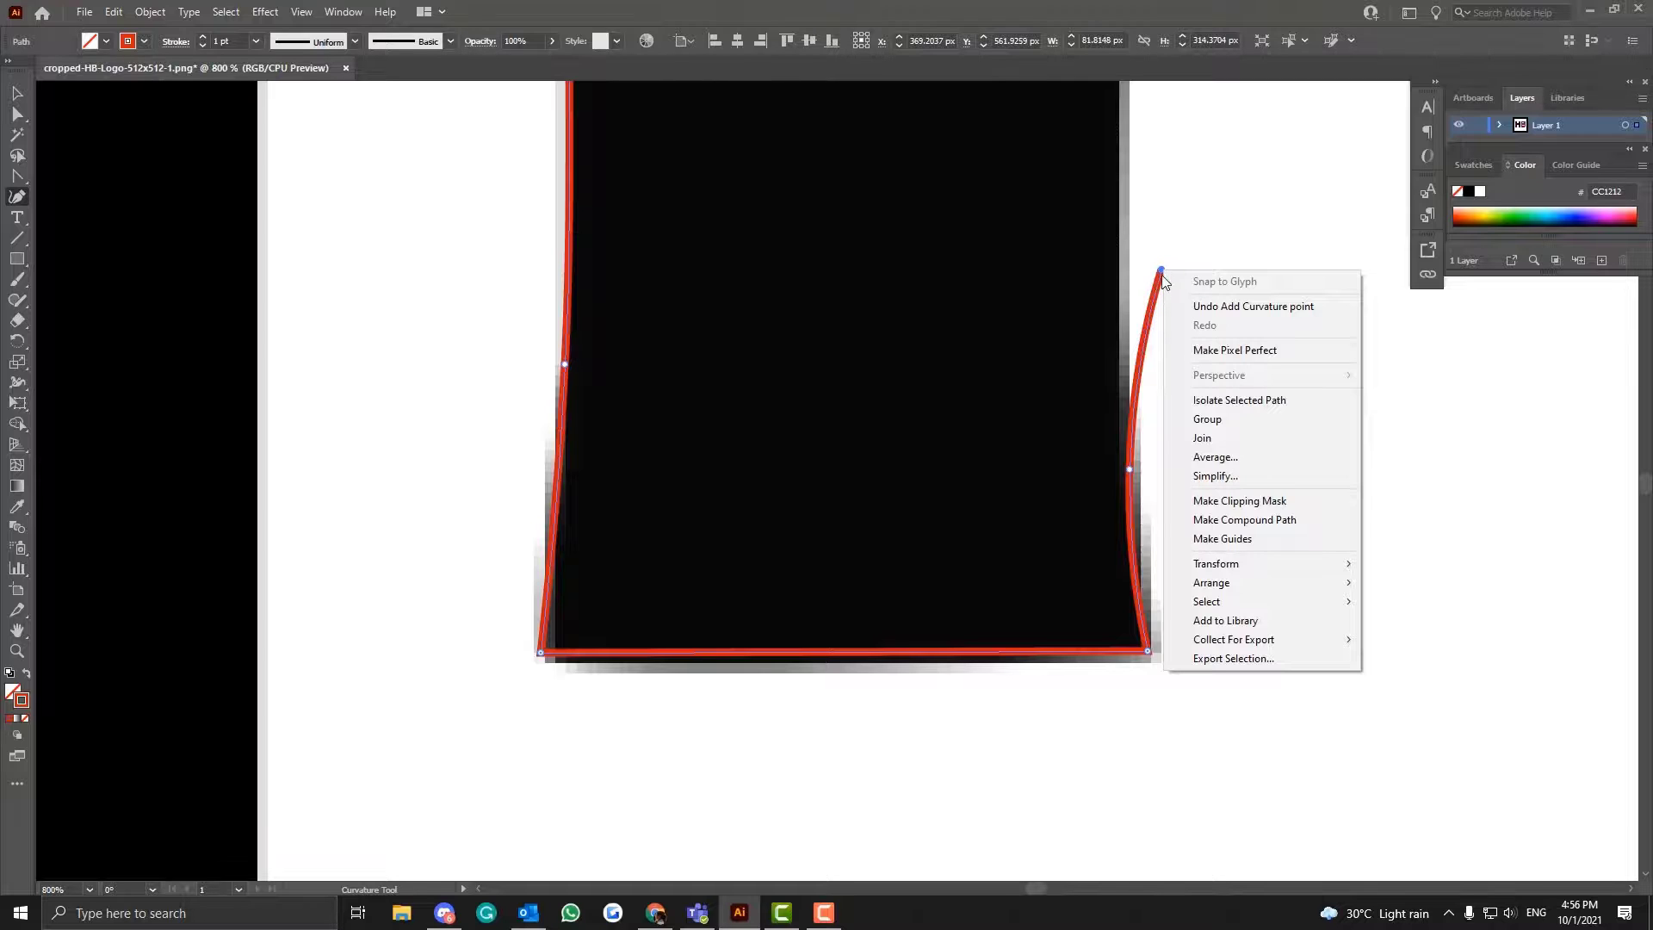
left_click(36, 229)
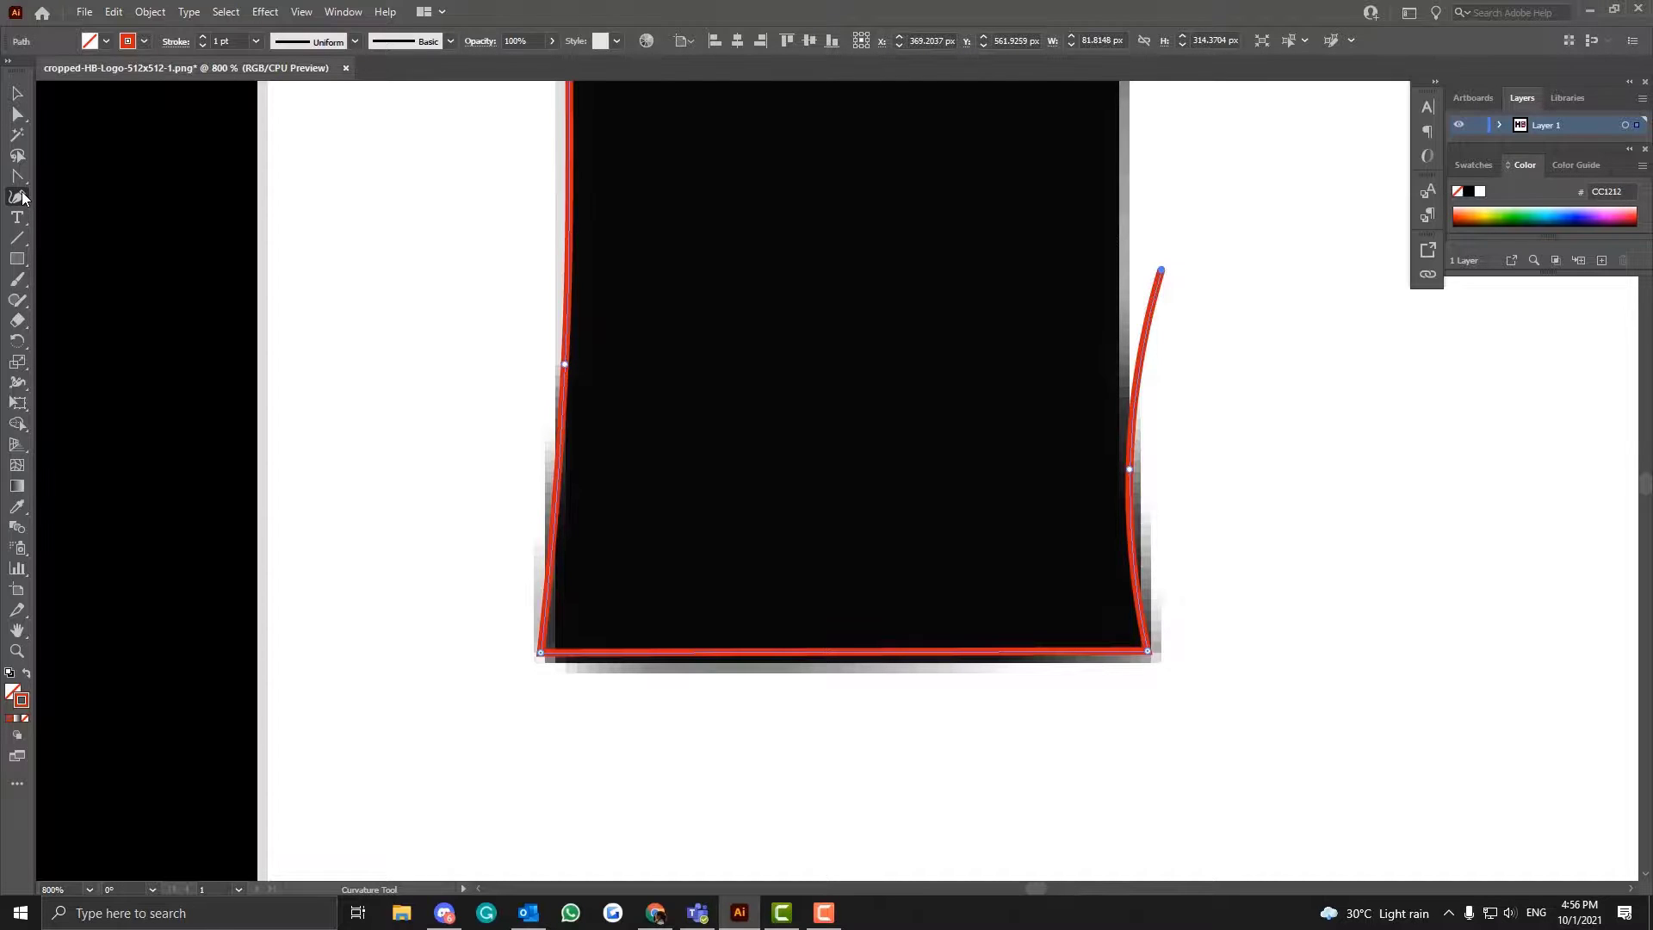
left_click(14, 175)
mouse_move(1162, 273)
left_mouse_down()
mouse_move(1184, 185)
mouse_move(1142, 351)
mouse_move(1151, 302)
left_mouse_up()
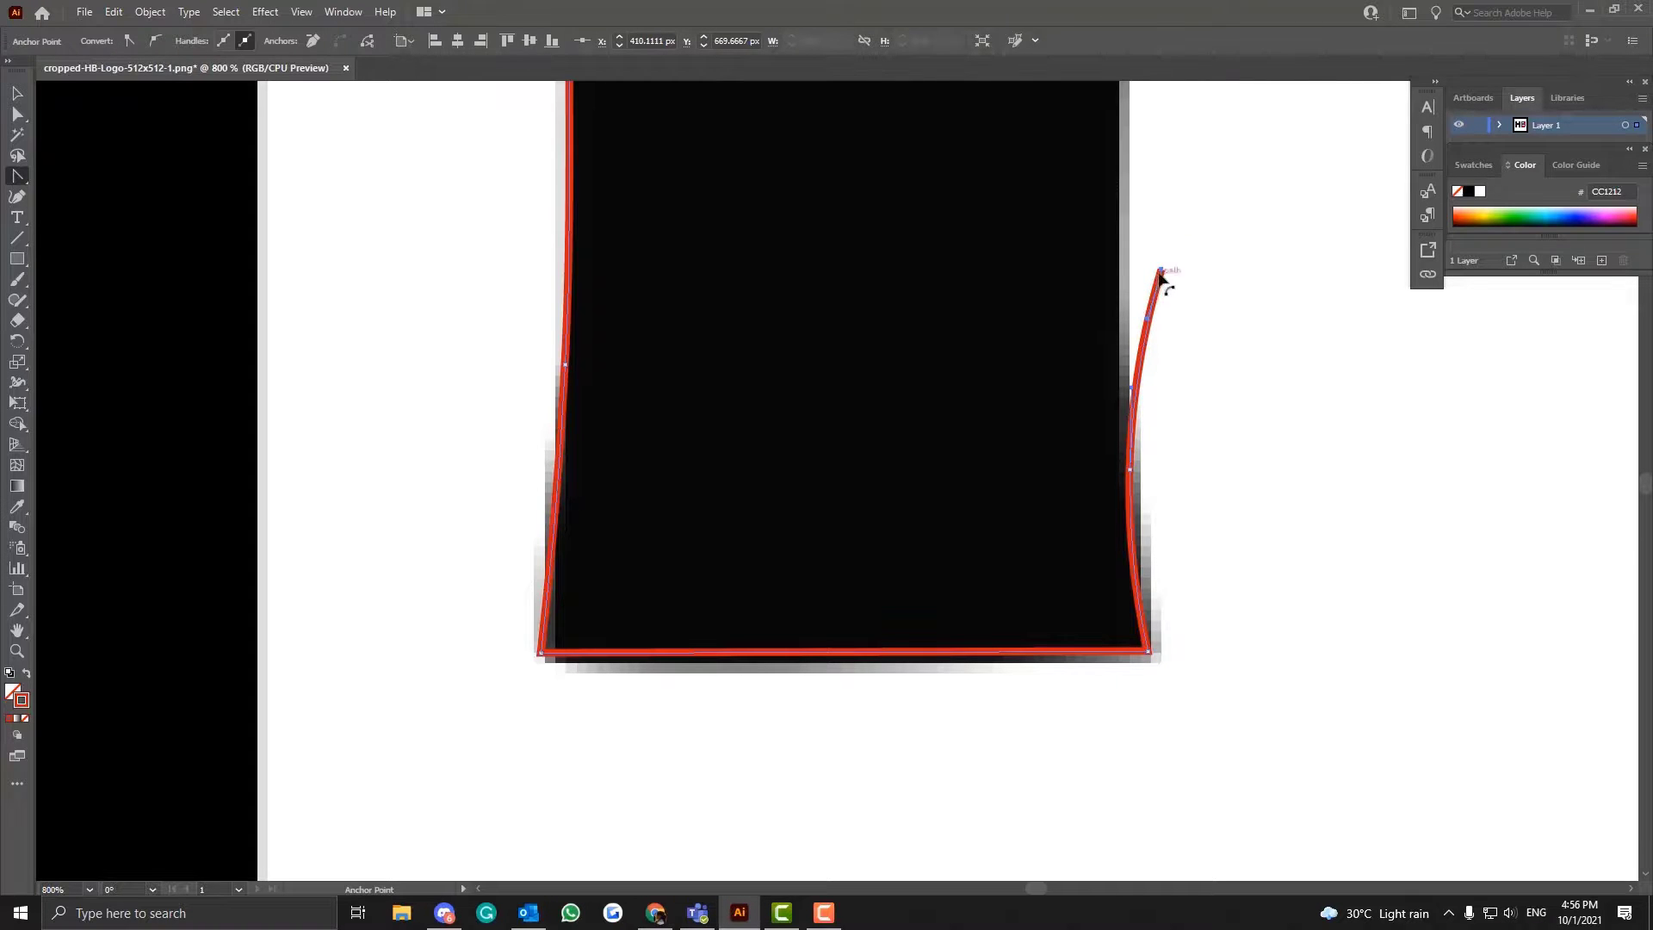
key("ctrl+z")
key("ctrl+z")
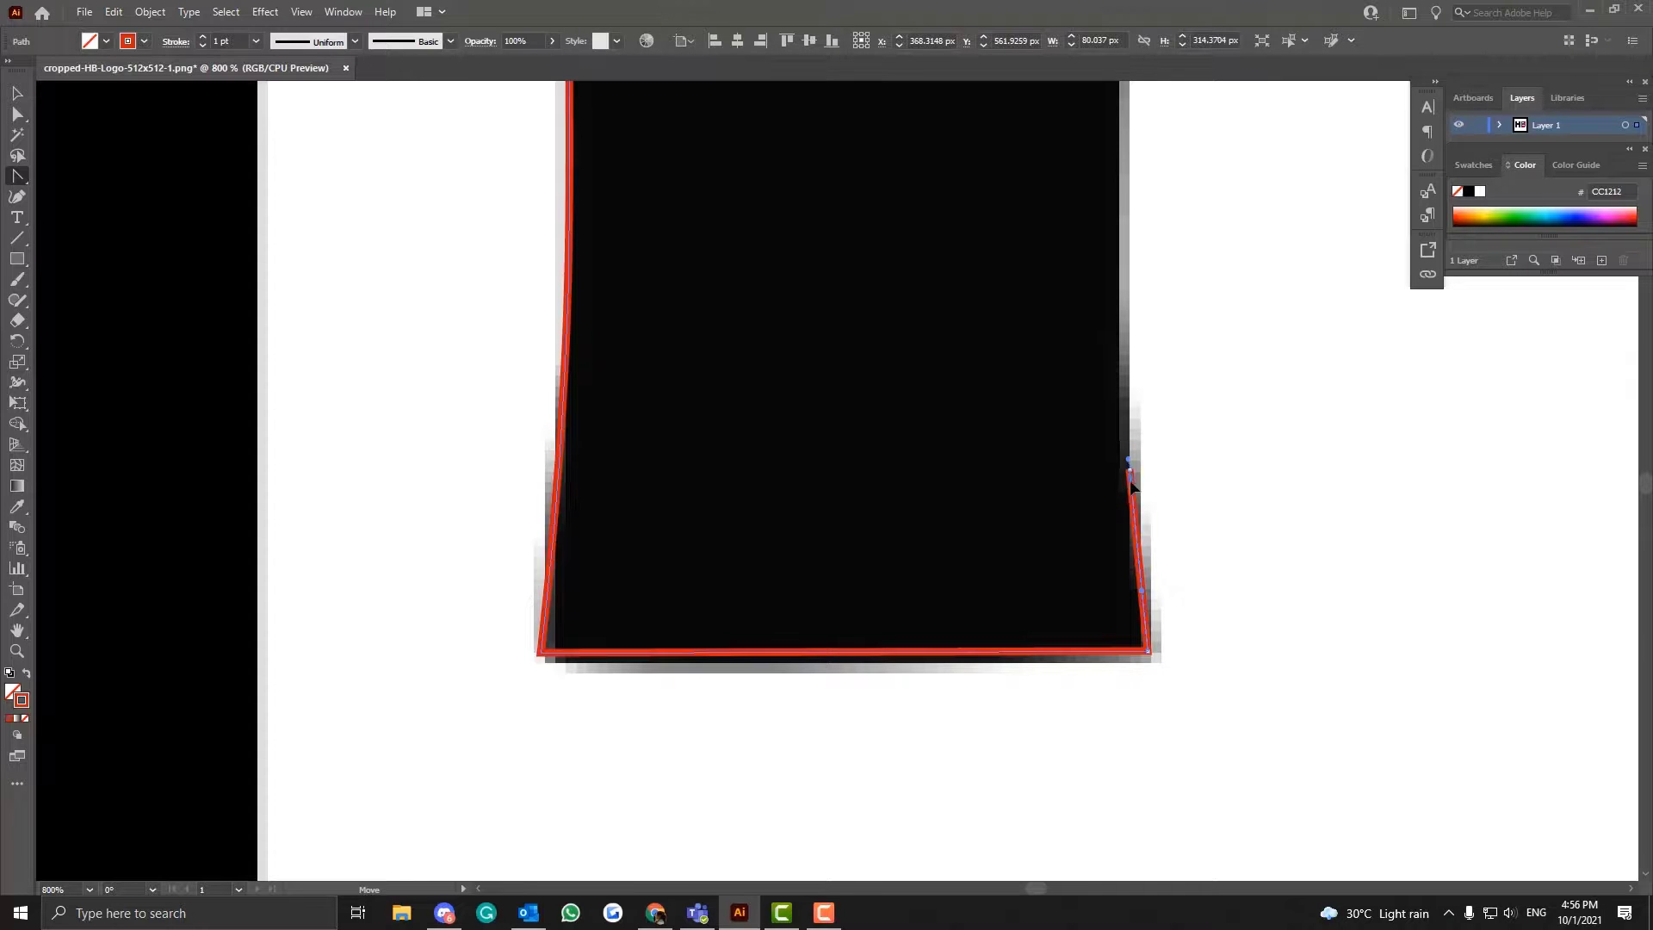
- Pull direction handles from the anchor on the foot's inner flare with the Anchor Point tool to curve the segment
left_click_drag(1131, 486, 1138, 374)
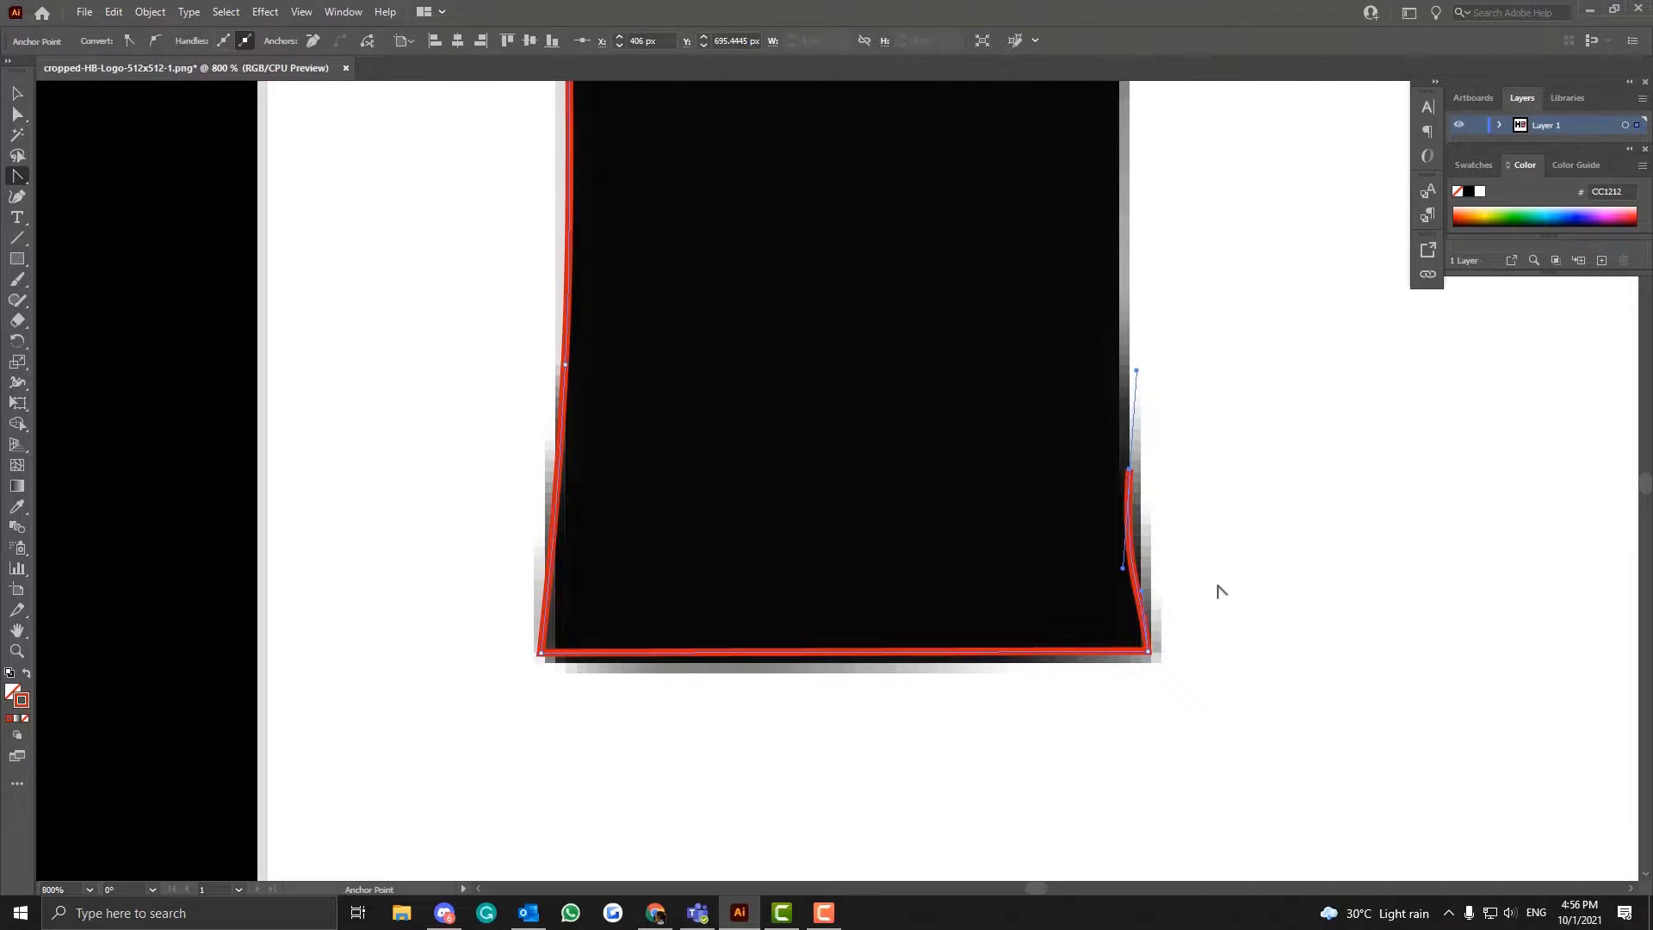
scroll(1210, 550, "down", 2)
scroll(1209, 549, "up", 5)
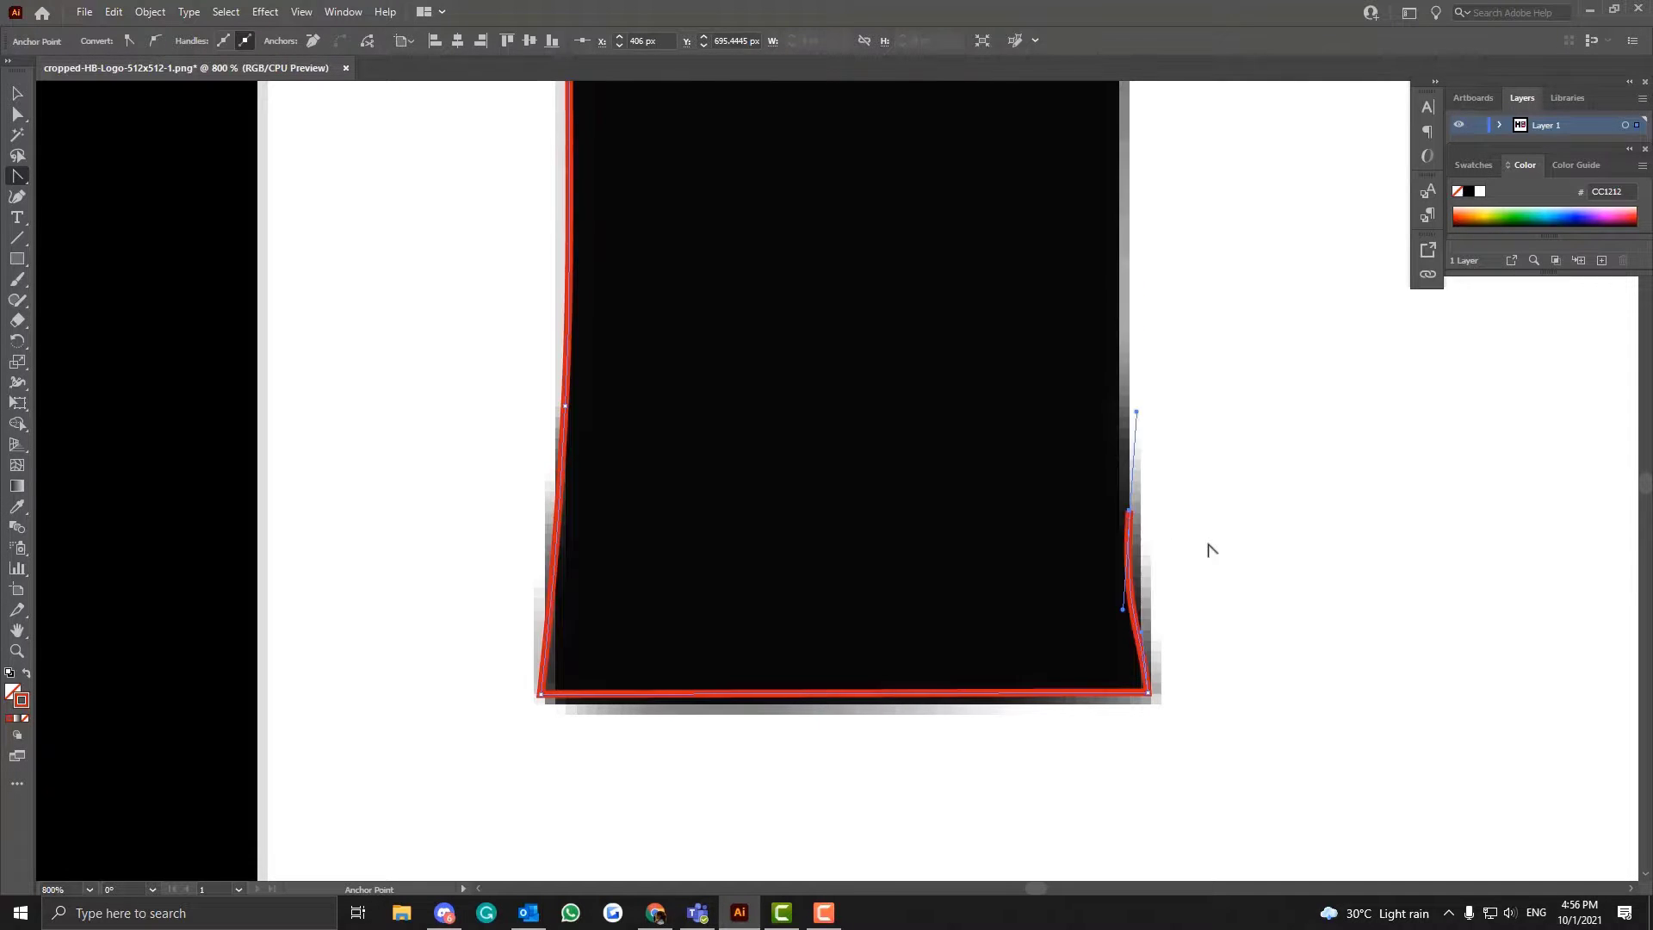
key("ctrl+0")
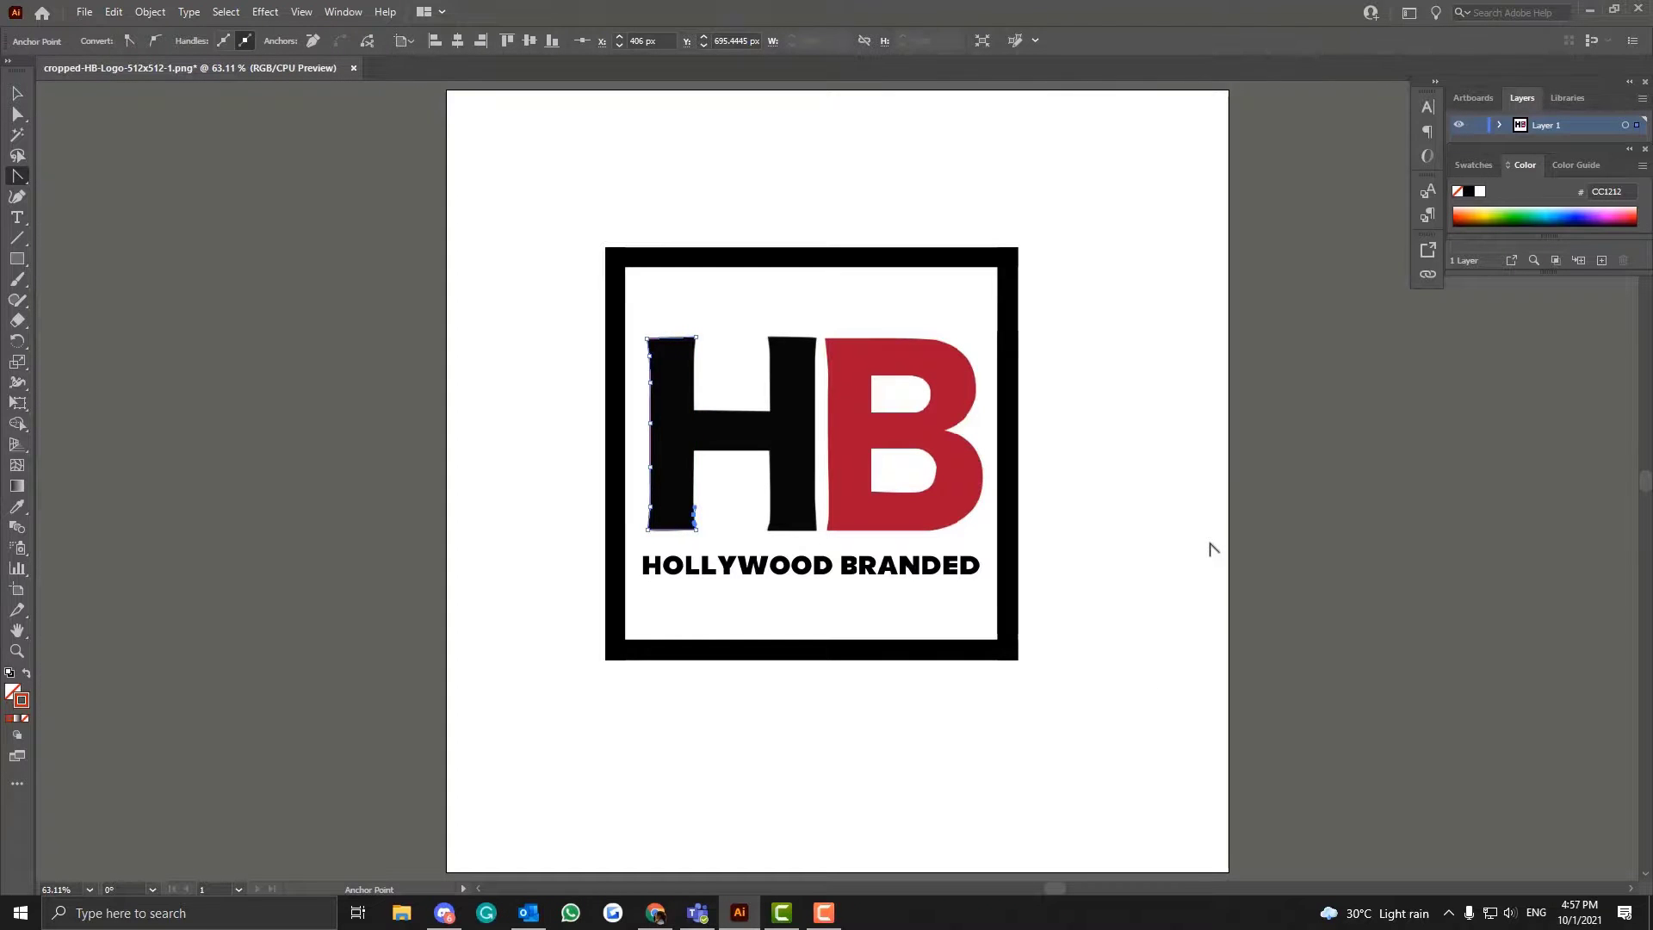
scroll(1209, 549, "up", 3)
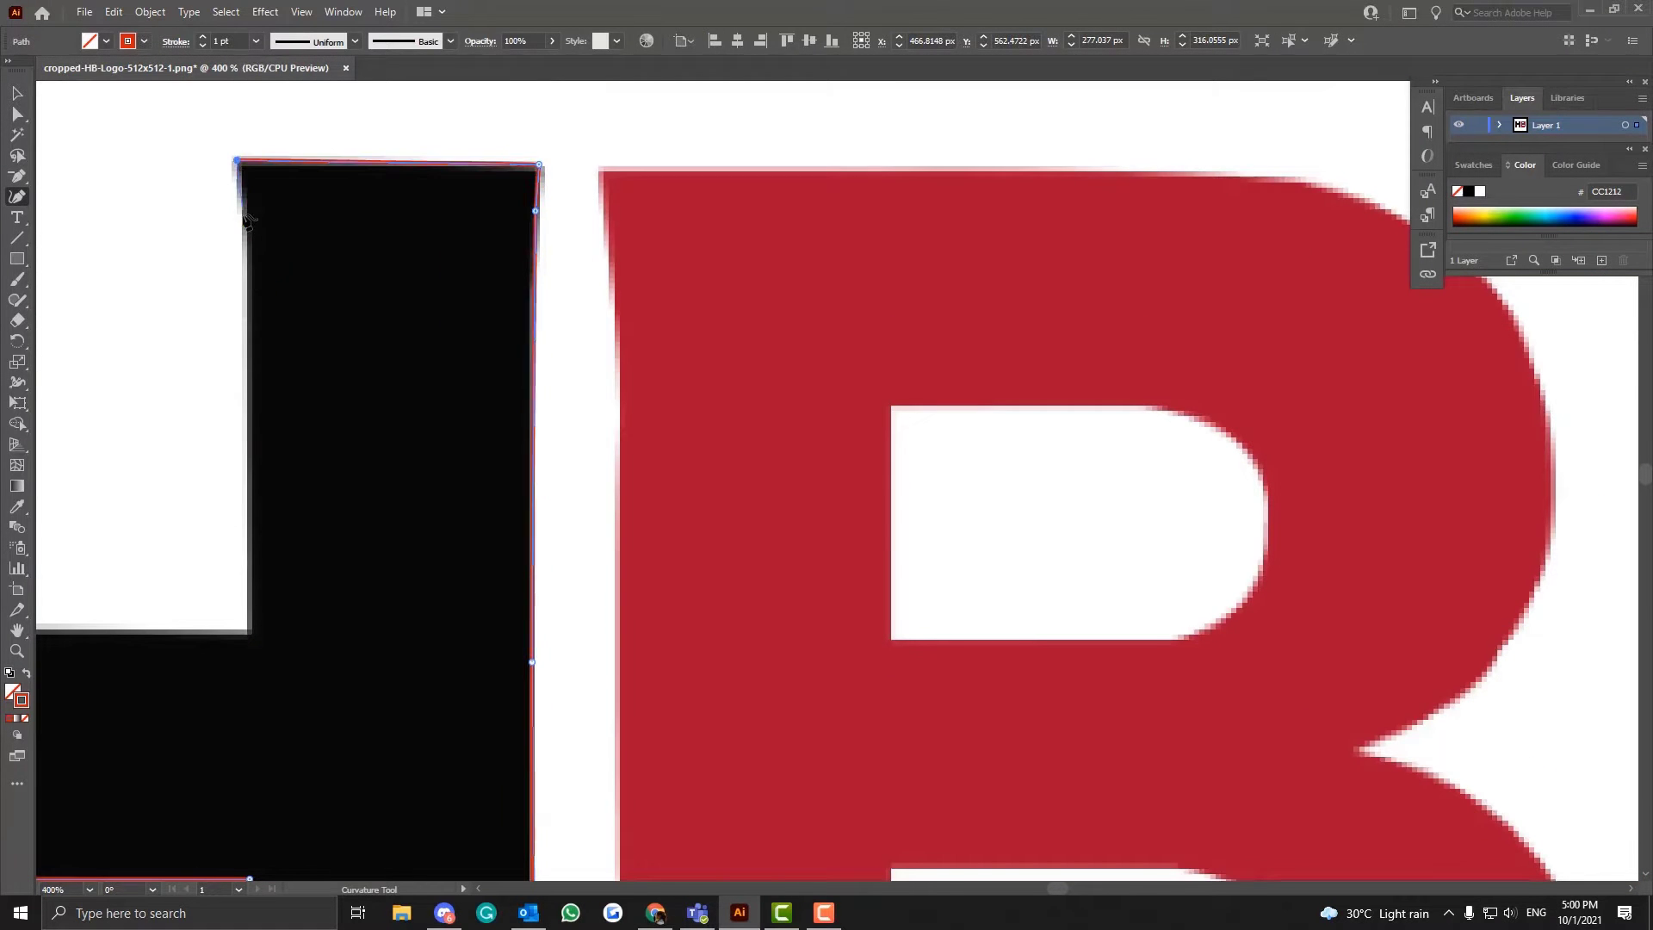
left_click(249, 272)
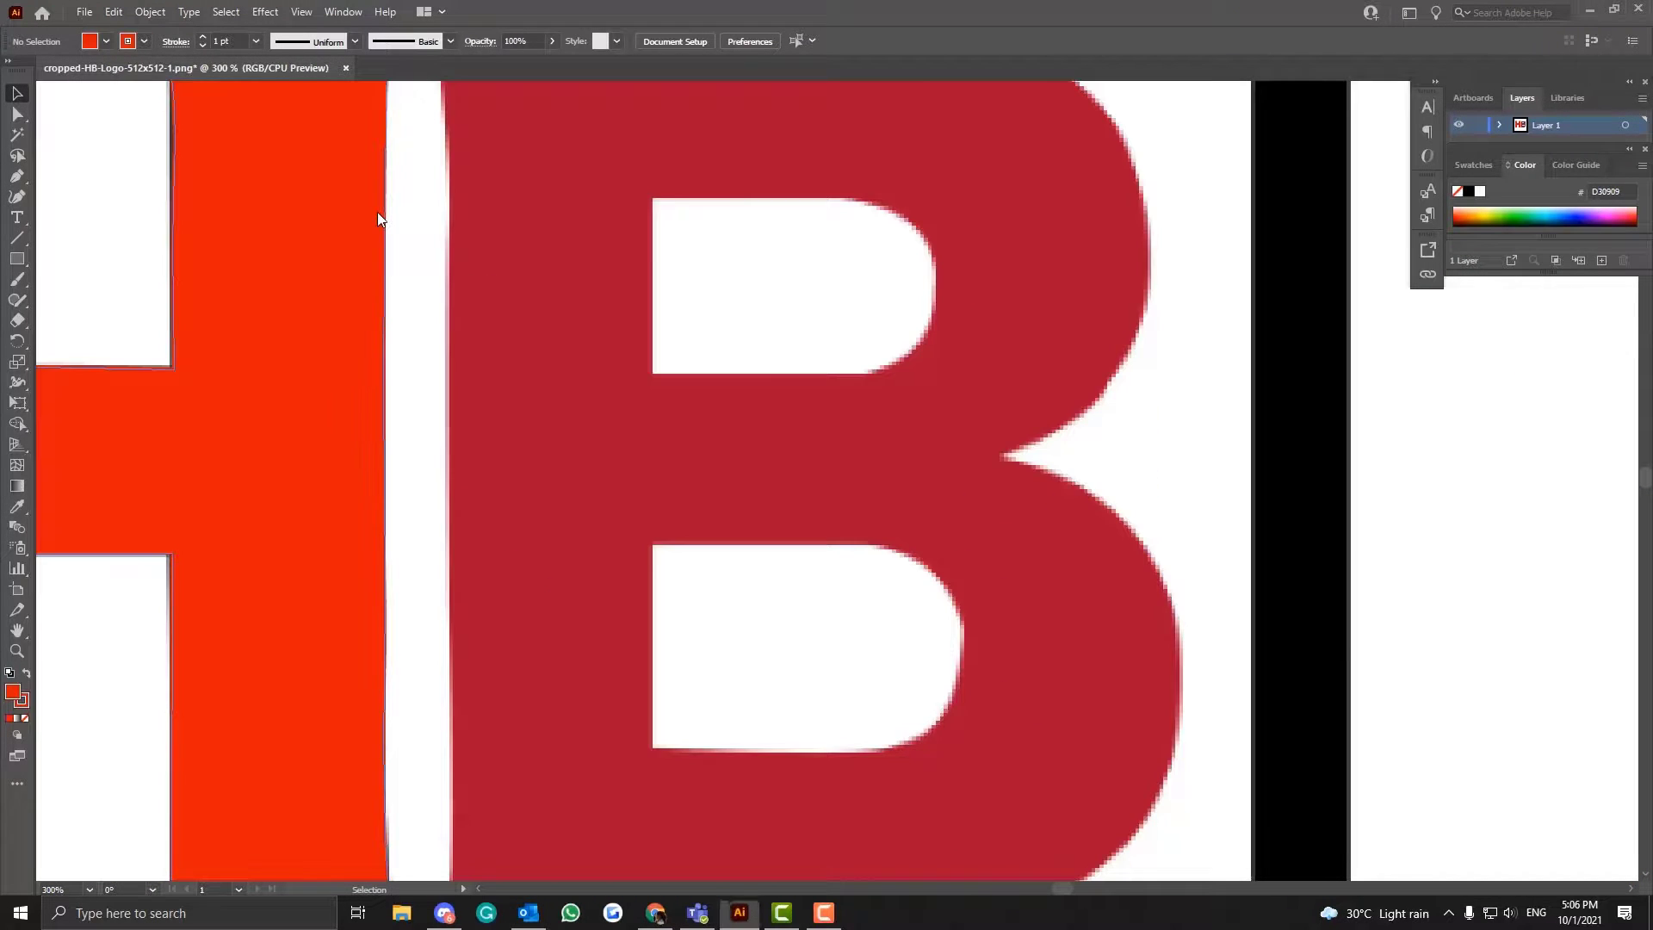
- Look over the letter B's outer outline, stem and both counters
scroll(377, 212, "up", 3)
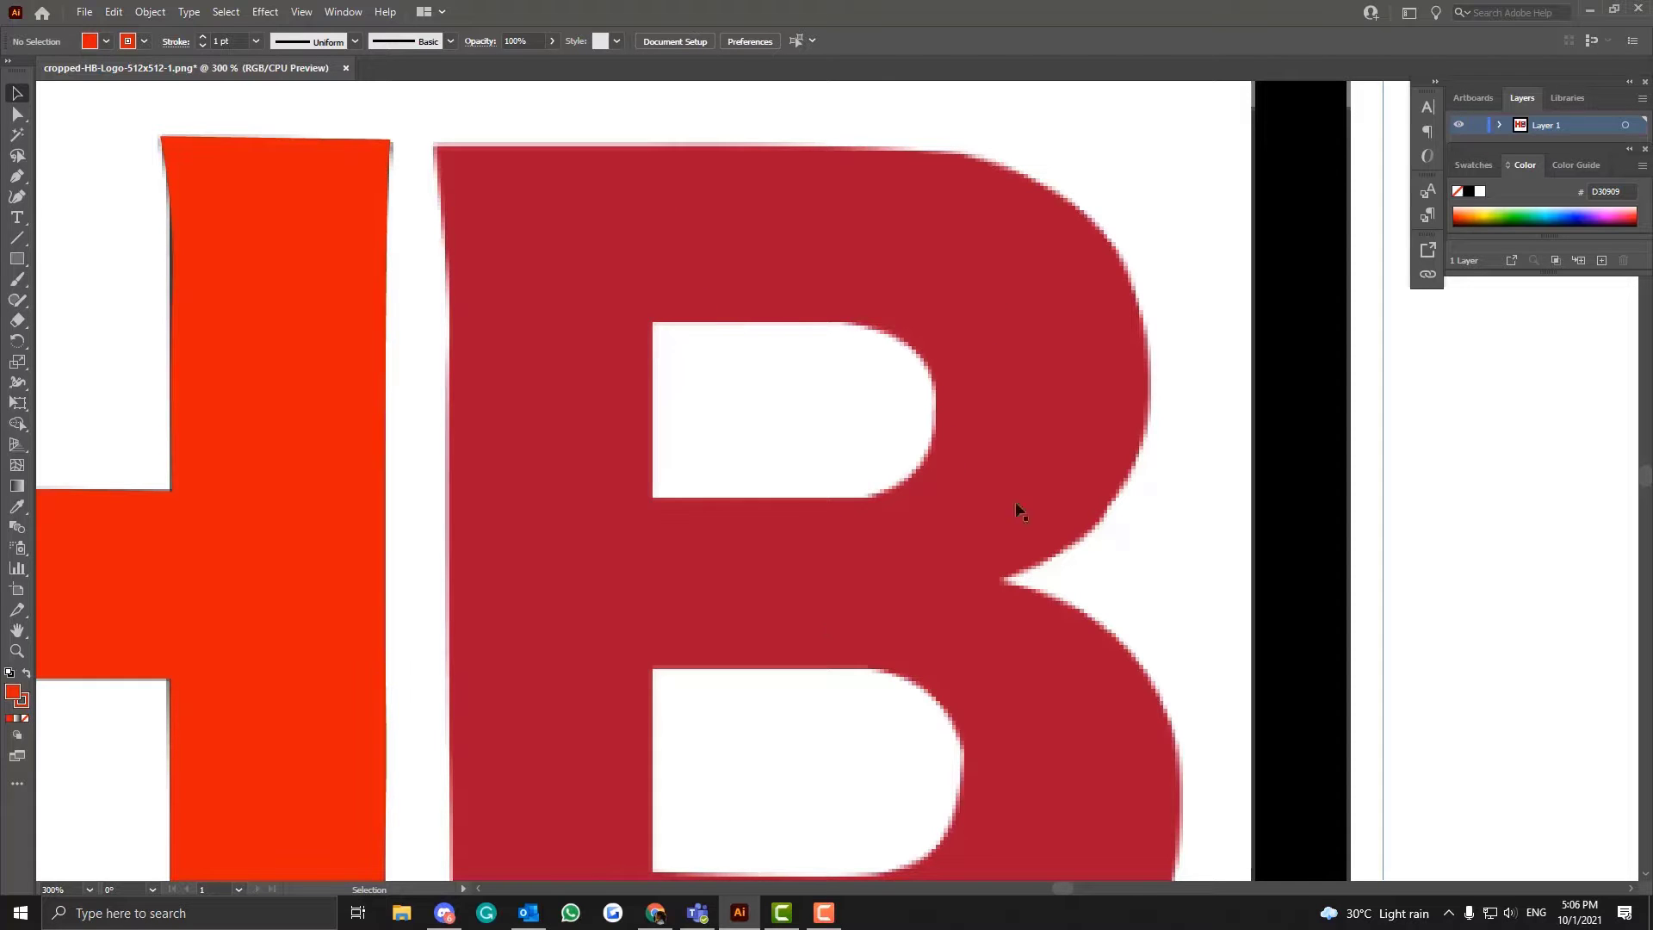
scroll(677, 577, "down", 1)
scroll(898, 658, "down", 2)
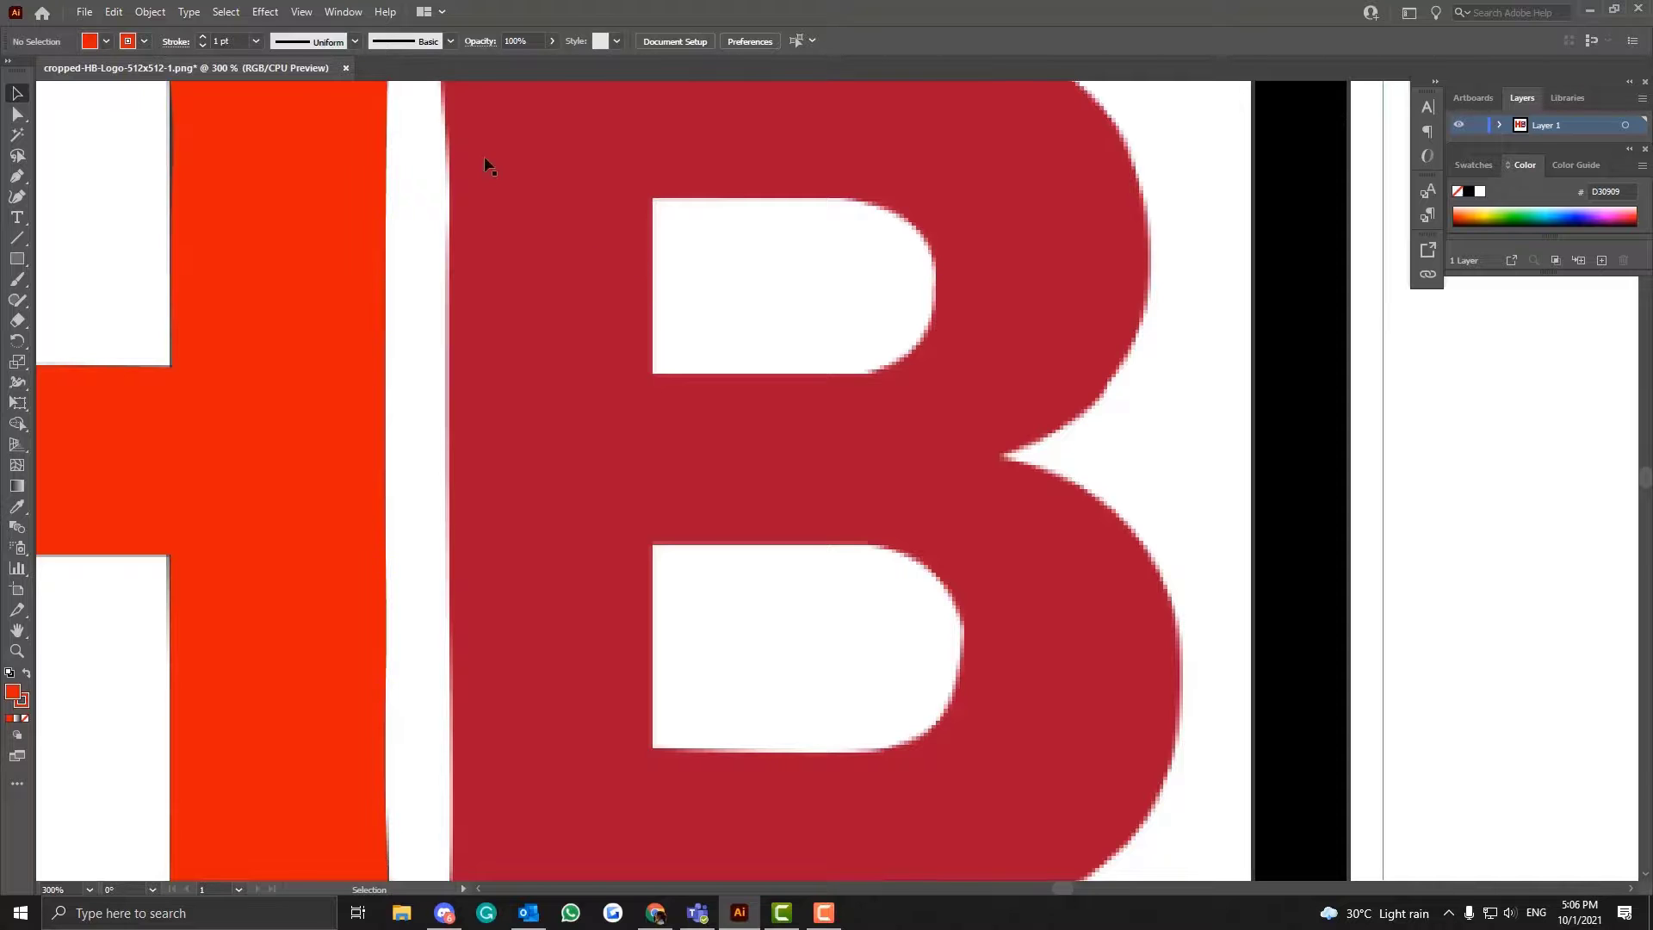
scroll(487, 168, "up", 2)
scroll(546, 539, "down", 4)
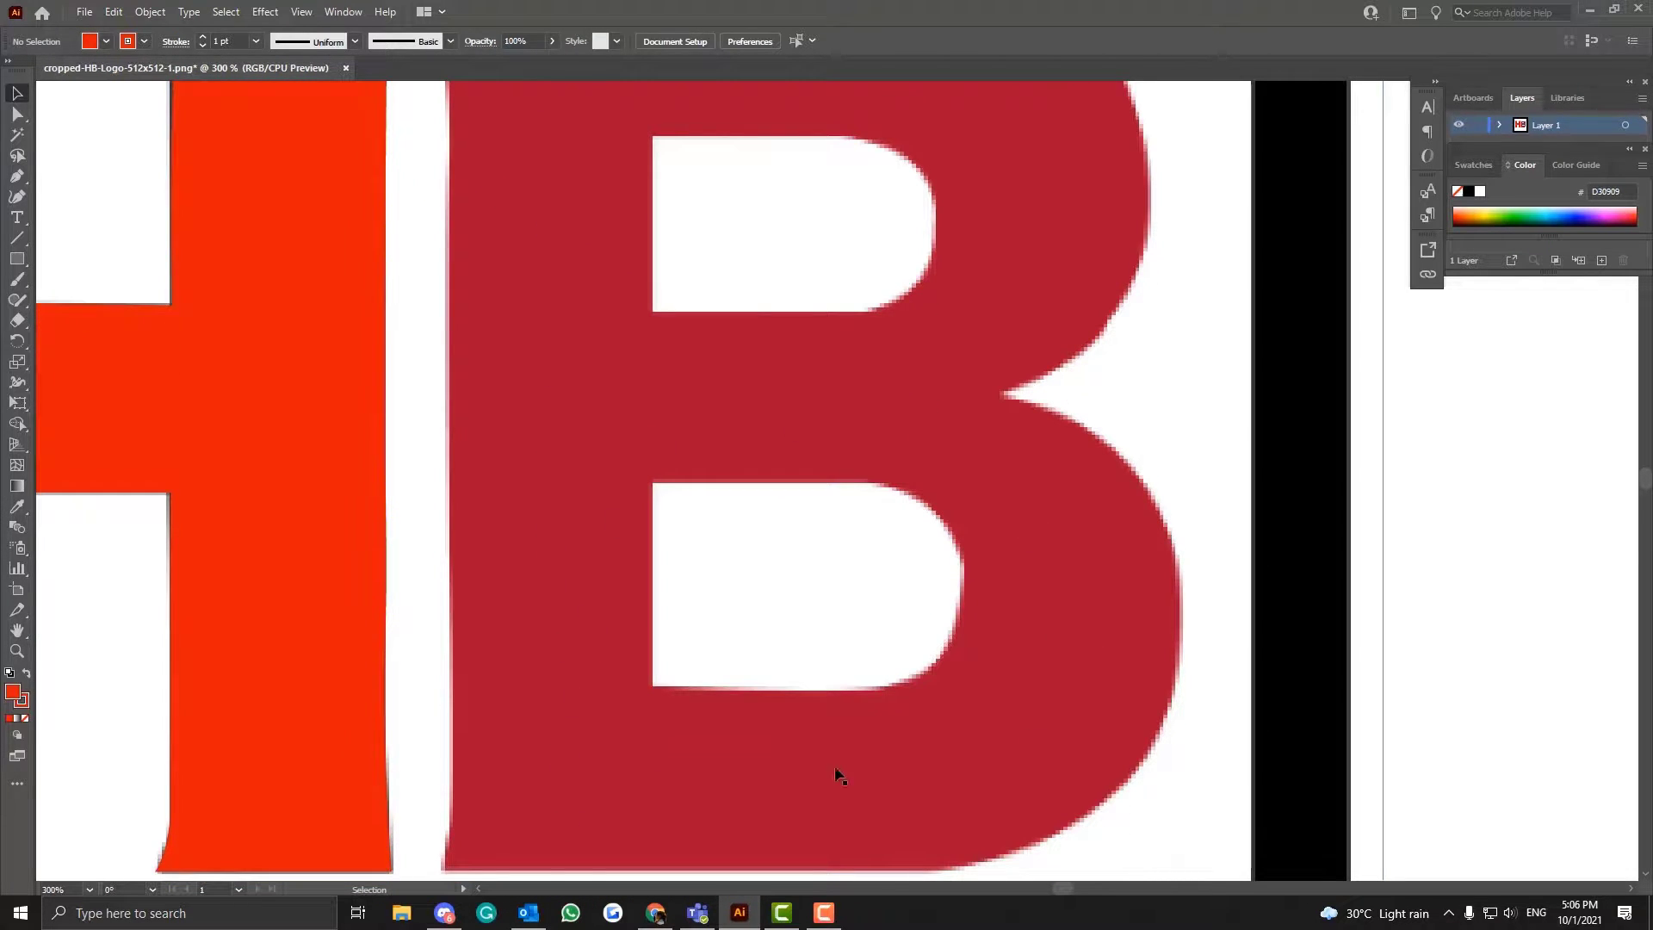
scroll(904, 435, "up", 2)
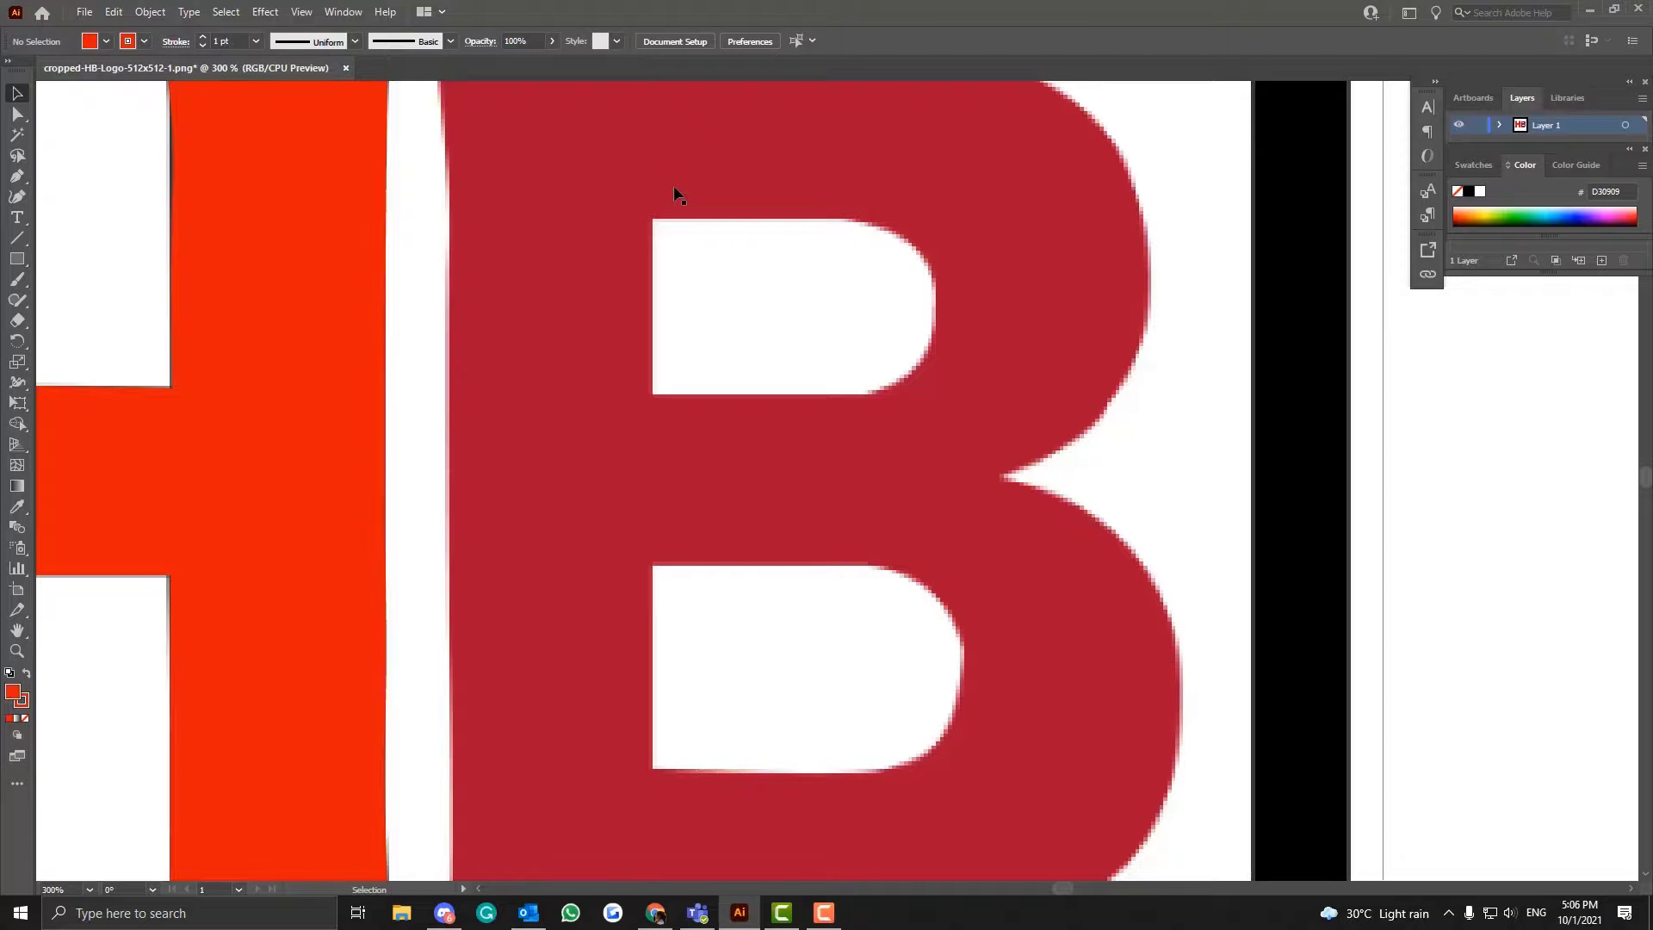
scroll(677, 194, "up", 1)
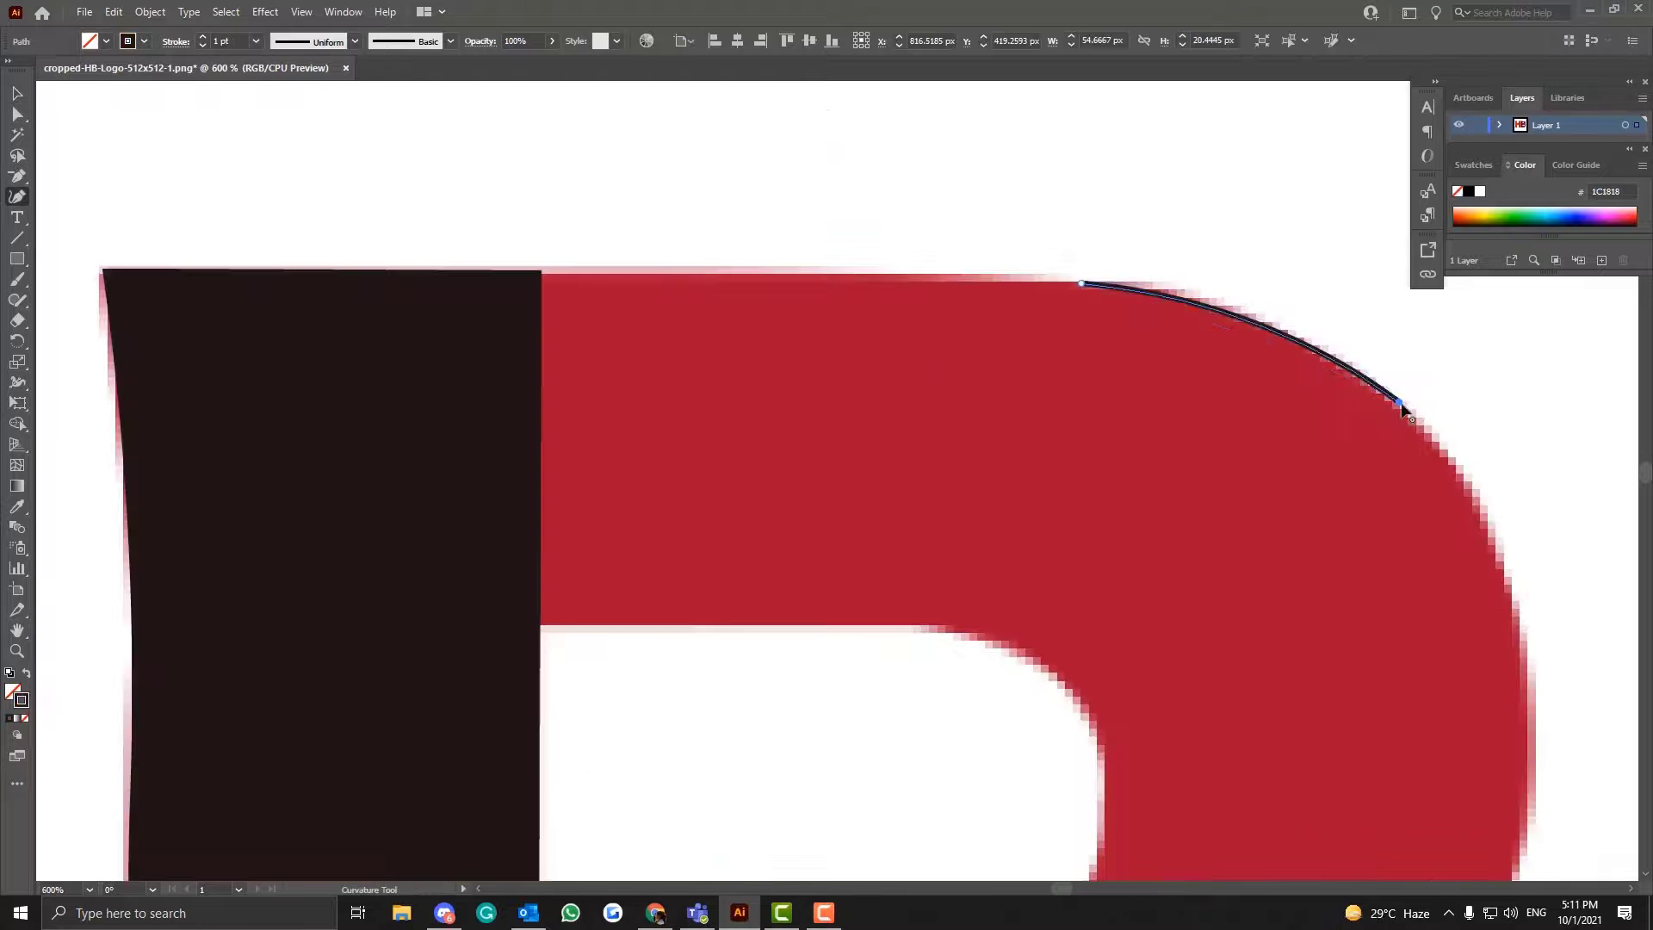
- Try to continue the curve down the outer edge of the B's upper bowl with a Curvature tool point
scroll(1495, 793, "down", 5)
left_click(1396, 620)
scroll(1396, 619, "up", 1)
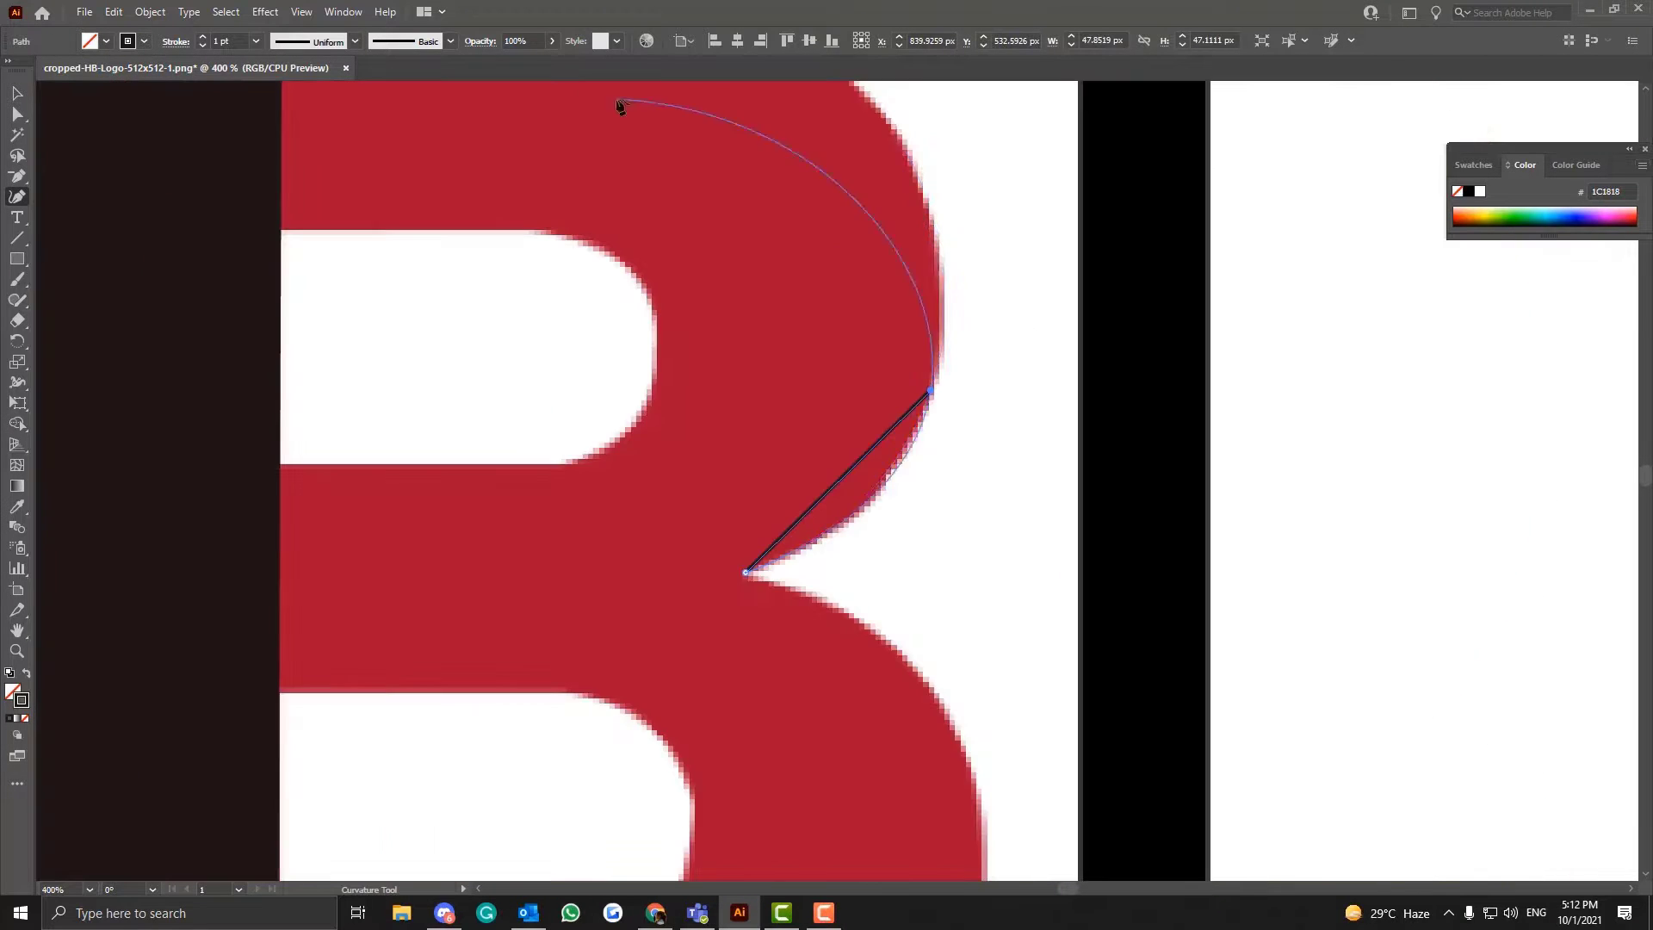
- Curve the segment rising from the B's notch by adding a temporary Curvature tool point on the upper bowl and deleting it
scroll(933, 369, "up", 1)
left_click(885, 270)
key("minus")
left_click(885, 270)
left_click(17, 197)
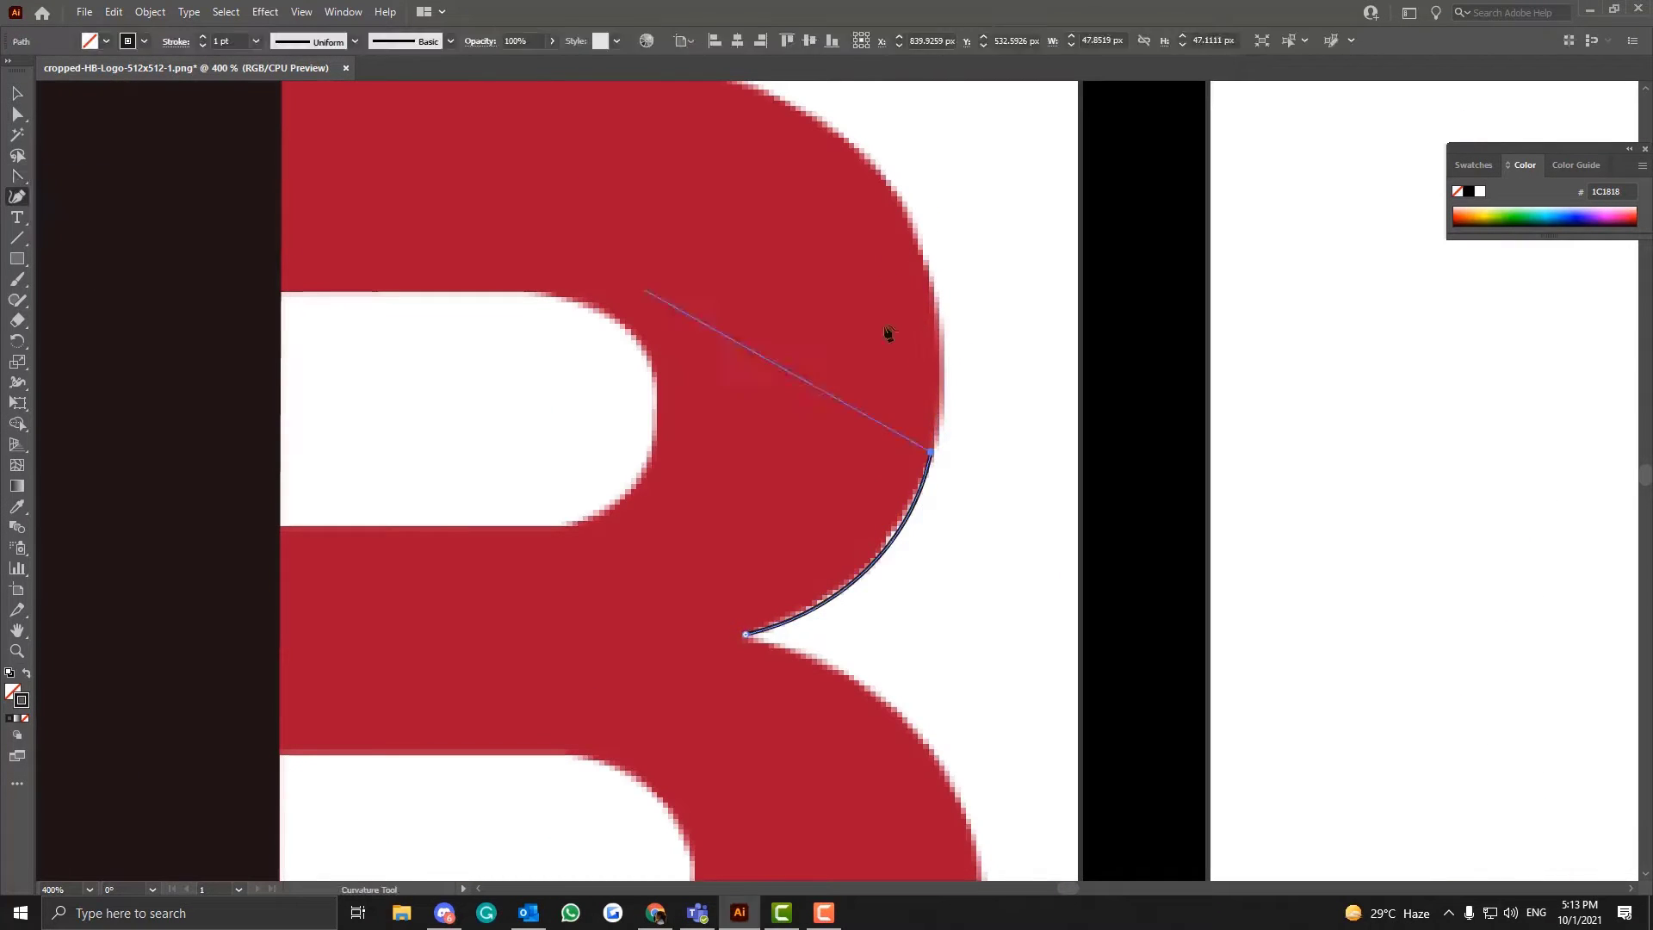
- Trace the upper bowl's outer edge up to the B's top with the Curvature tool and extend it along the top edge
left_click(919, 229)
left_click(740, 85)
left_click_drag(18, 176, 86, 241)
scroll(860, 344, "up", 3)
left_click(17, 196)
left_click(698, 275)
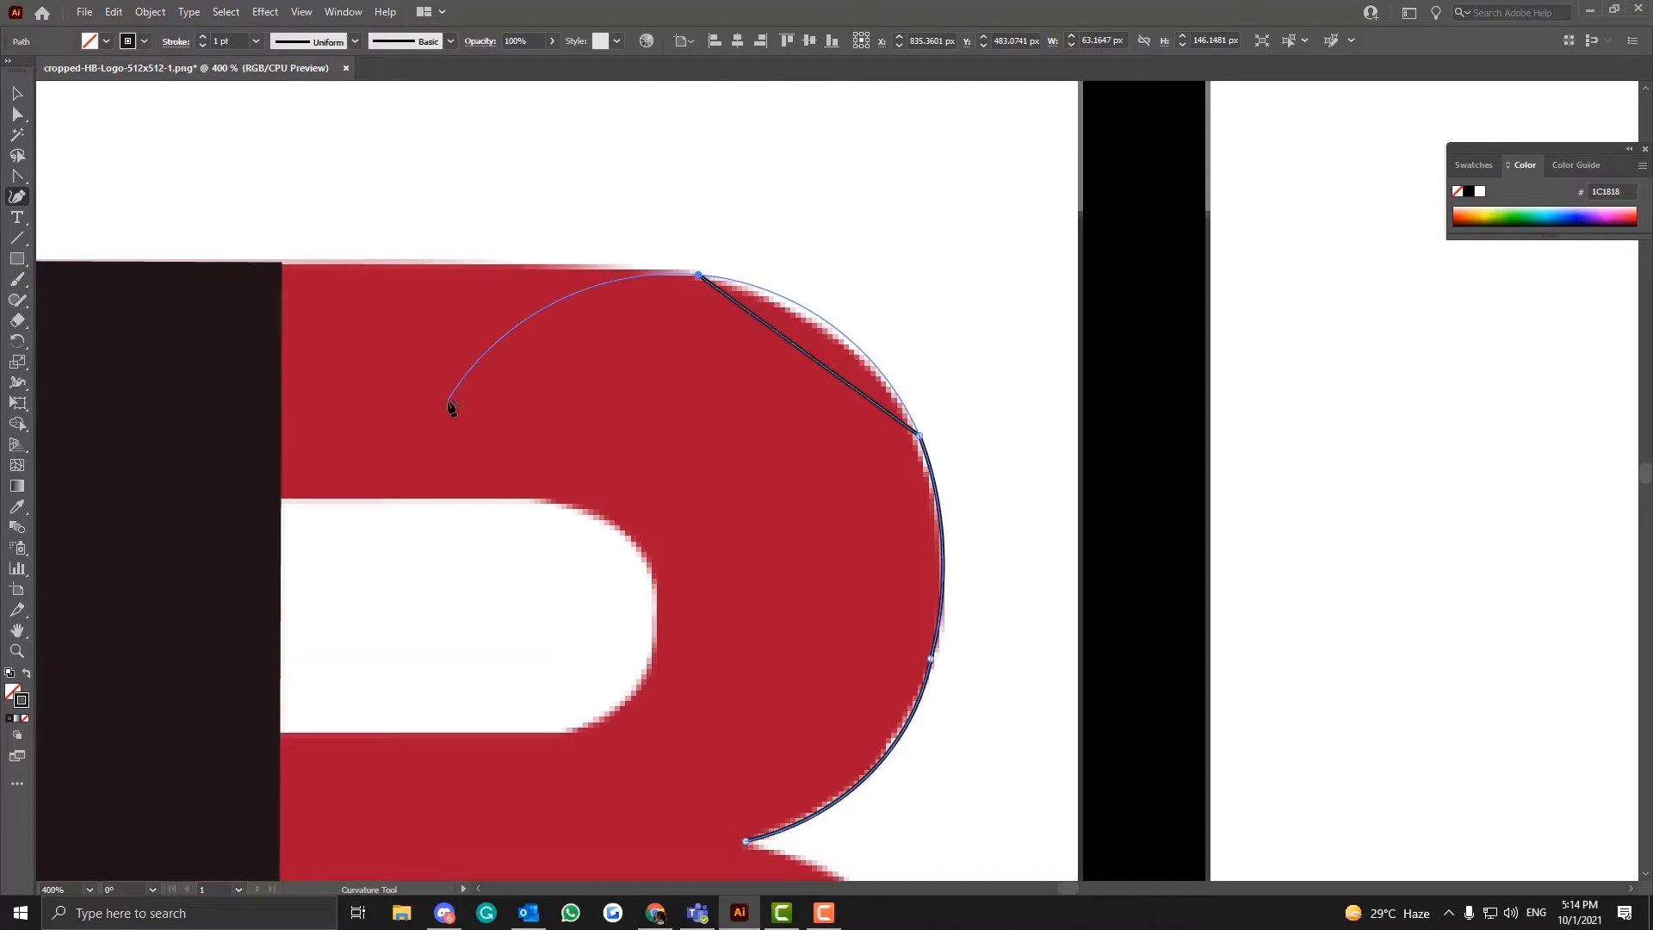
left_click(561, 269)
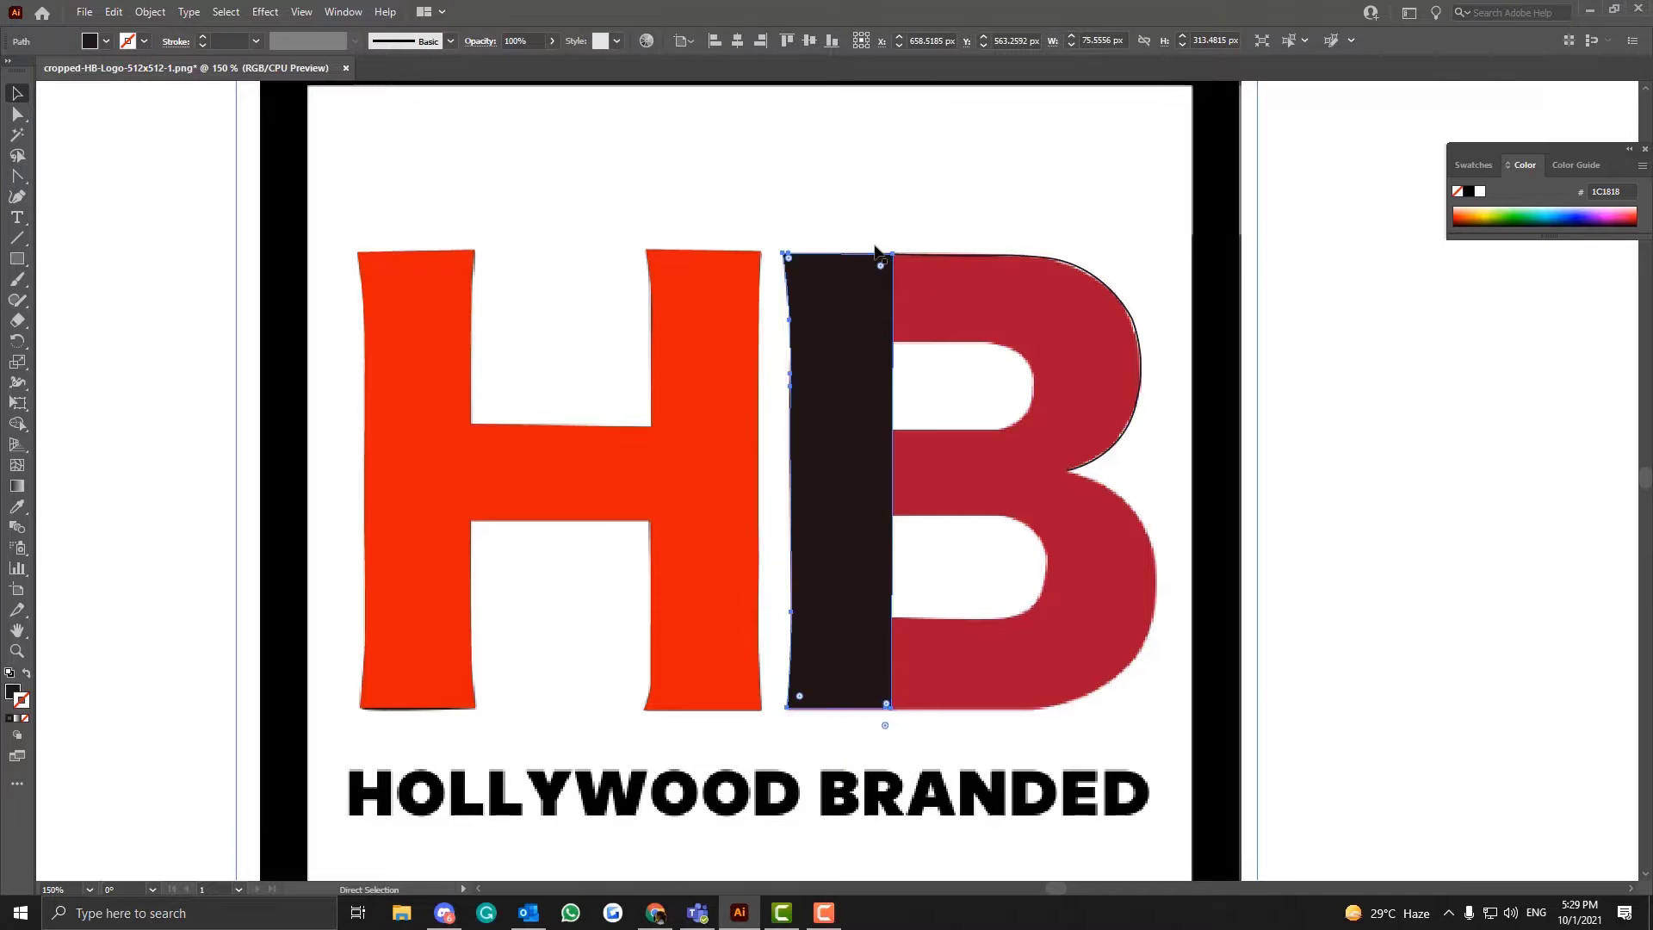
- Reveal the objects in Layer 1 and lock the B's black stem path after briefly hiding and reshowing it
key("ctrl+equal")
key("ctrl+equal")
scroll(876, 251, "up", 4)
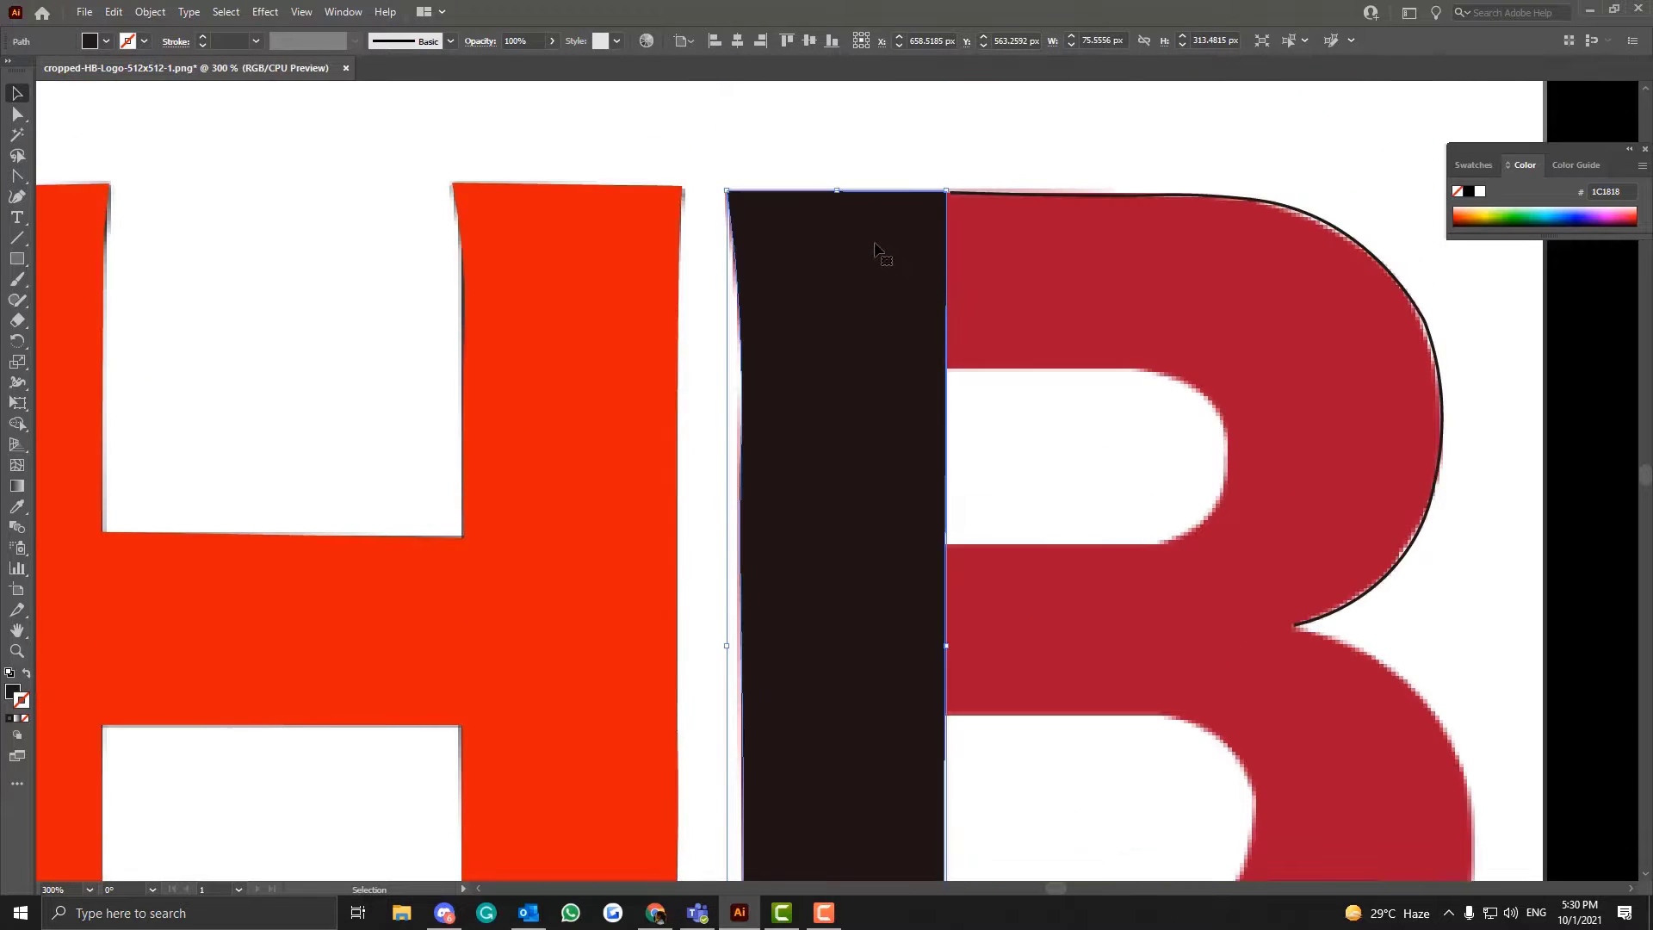
left_click(343, 12)
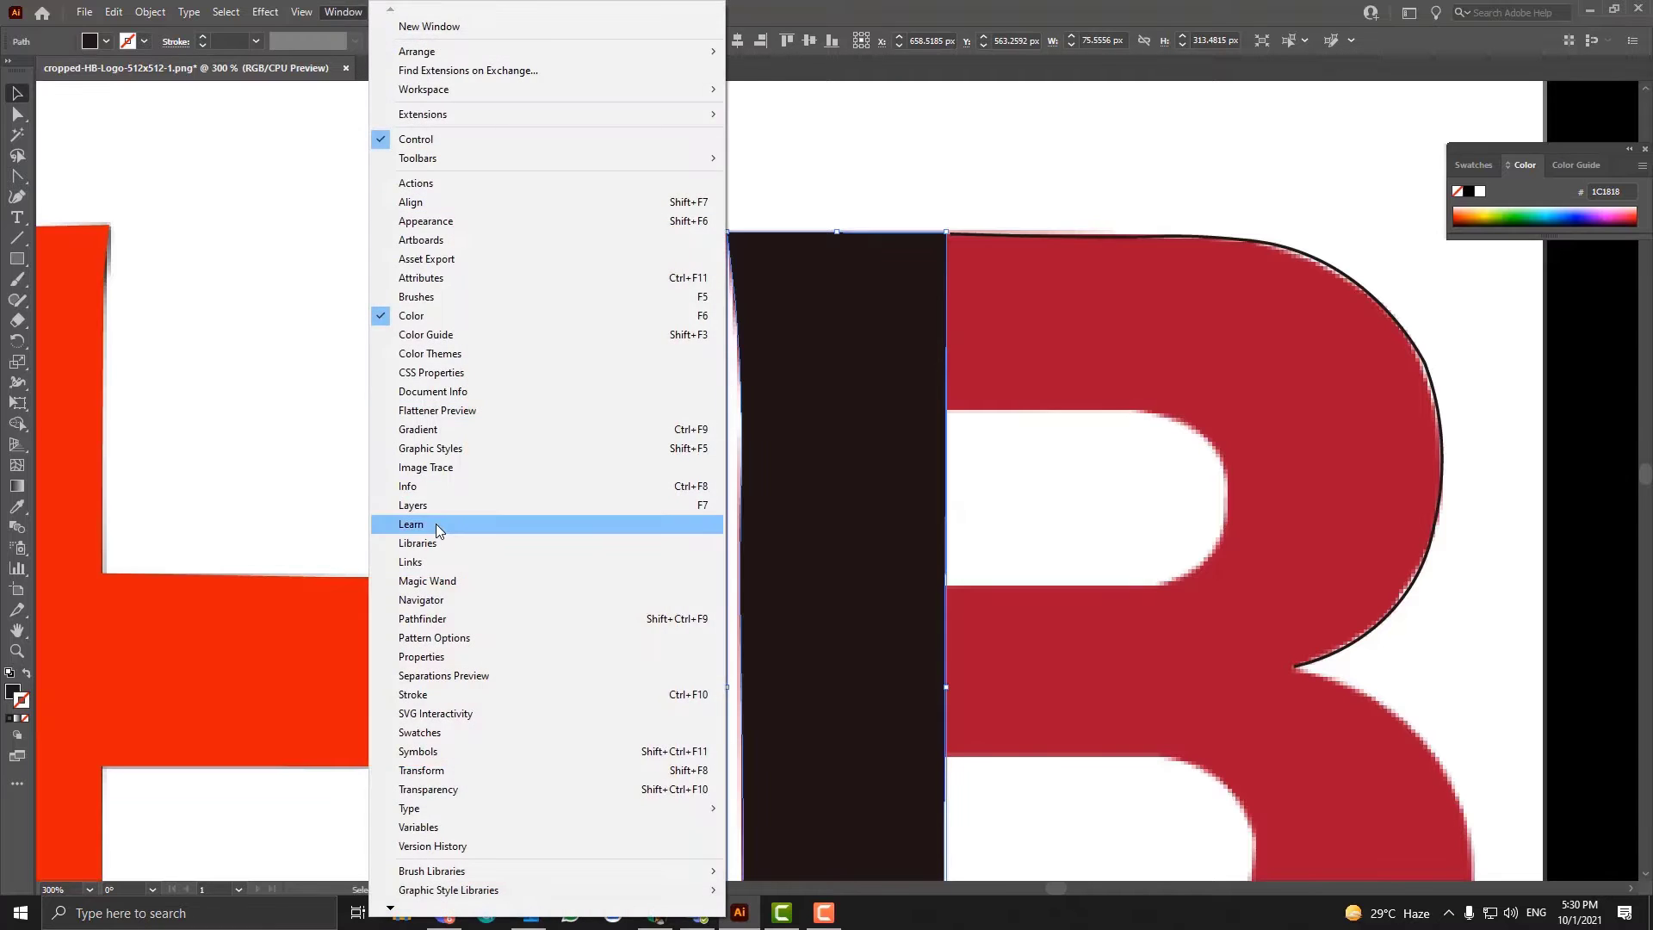
left_click(409, 506)
left_click(1499, 126)
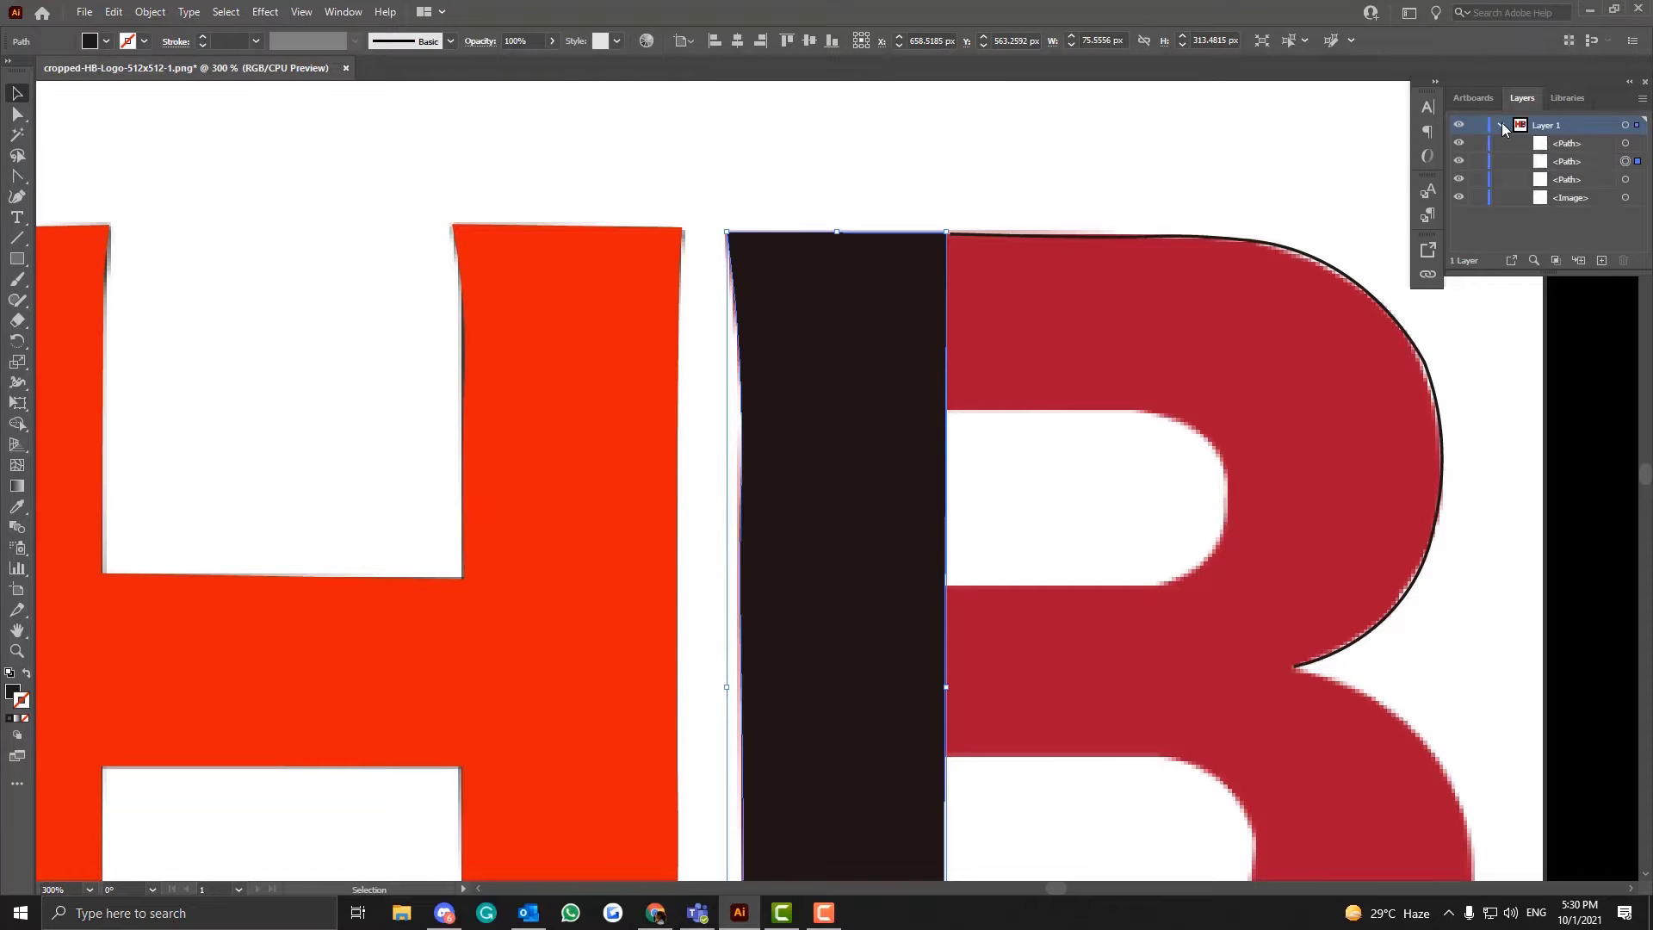
left_click(1458, 163)
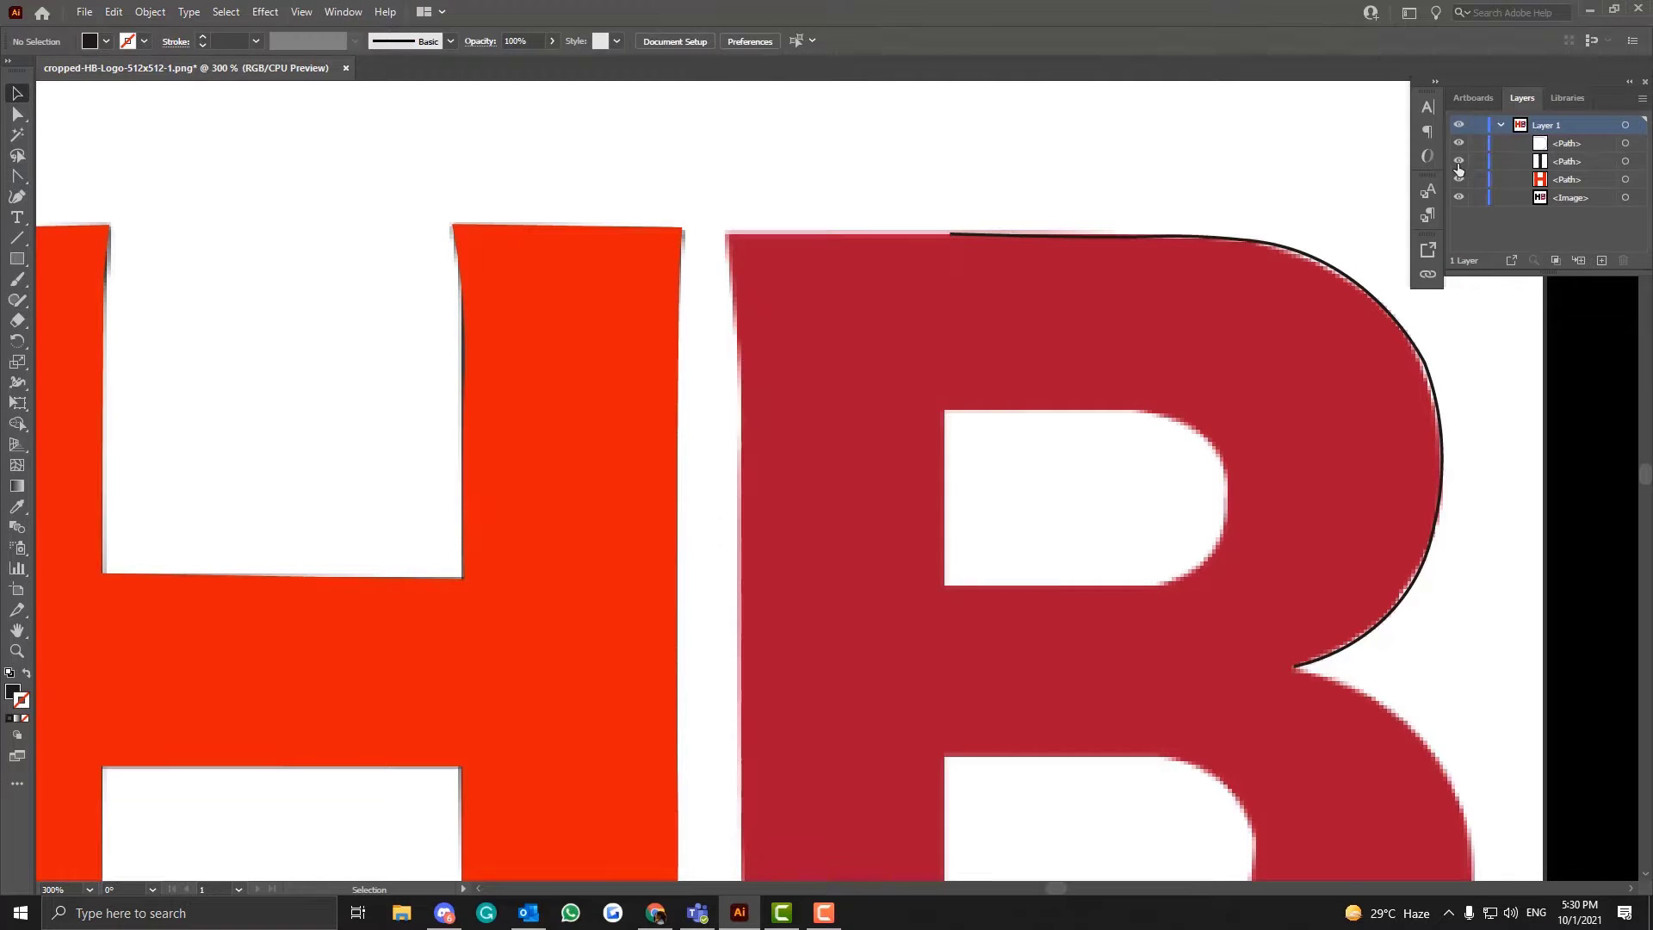
left_click(1458, 164)
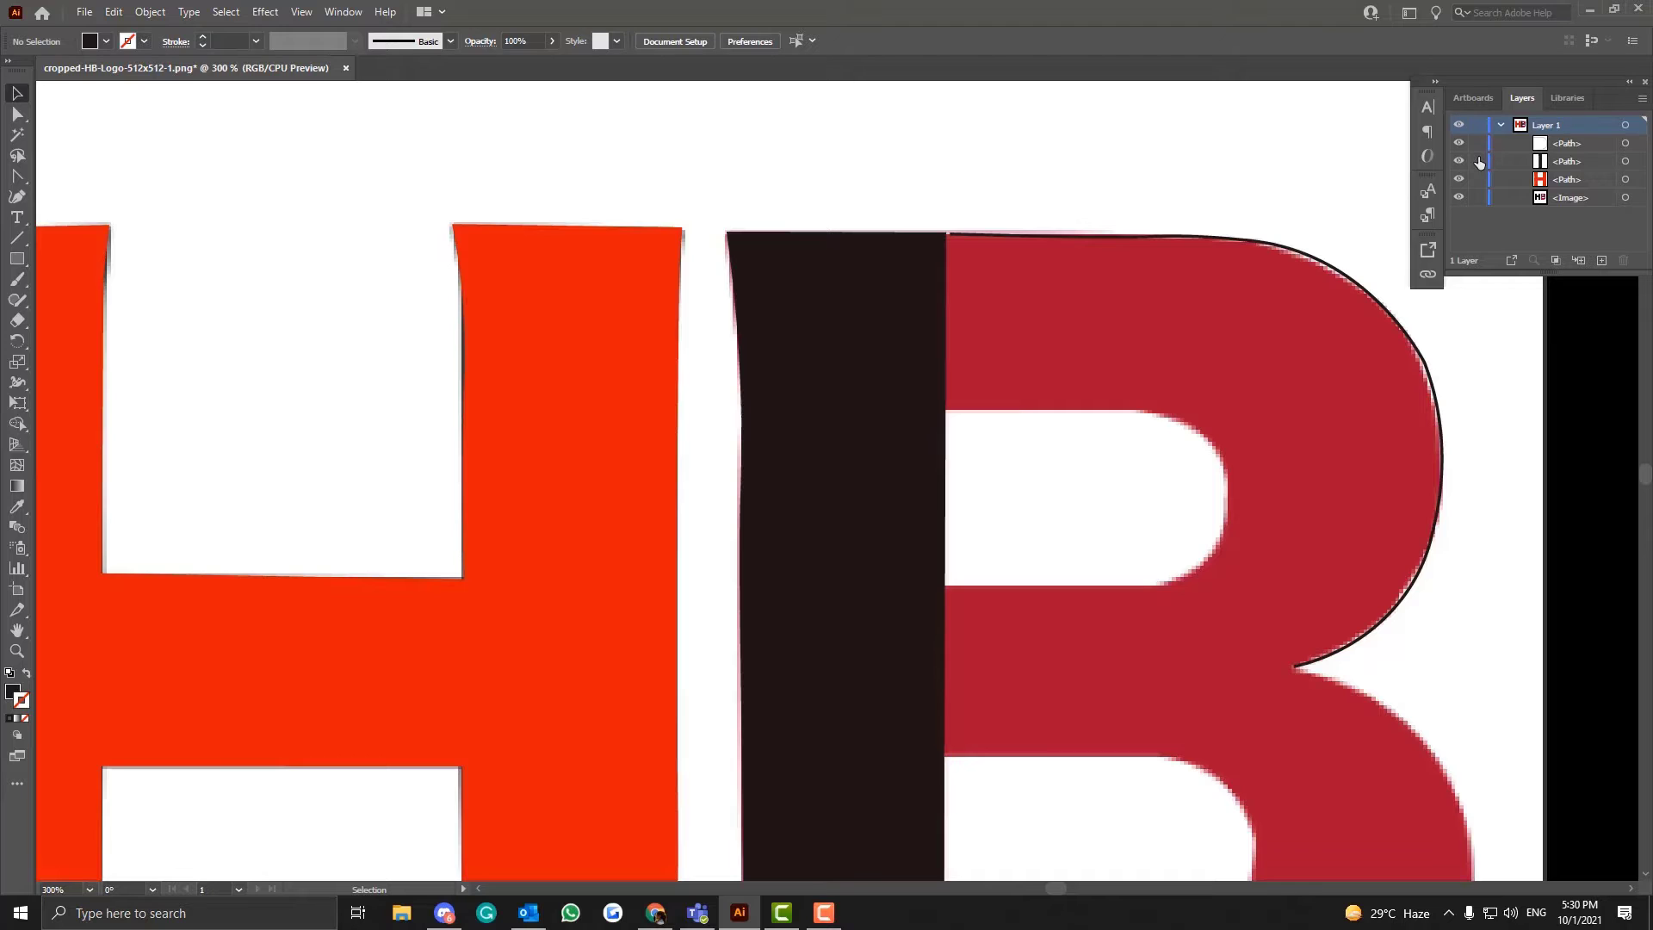
- Extend the bowl path onto the black stem and down to the upper counter's top edge with the Curvature tool
left_click(952, 236)
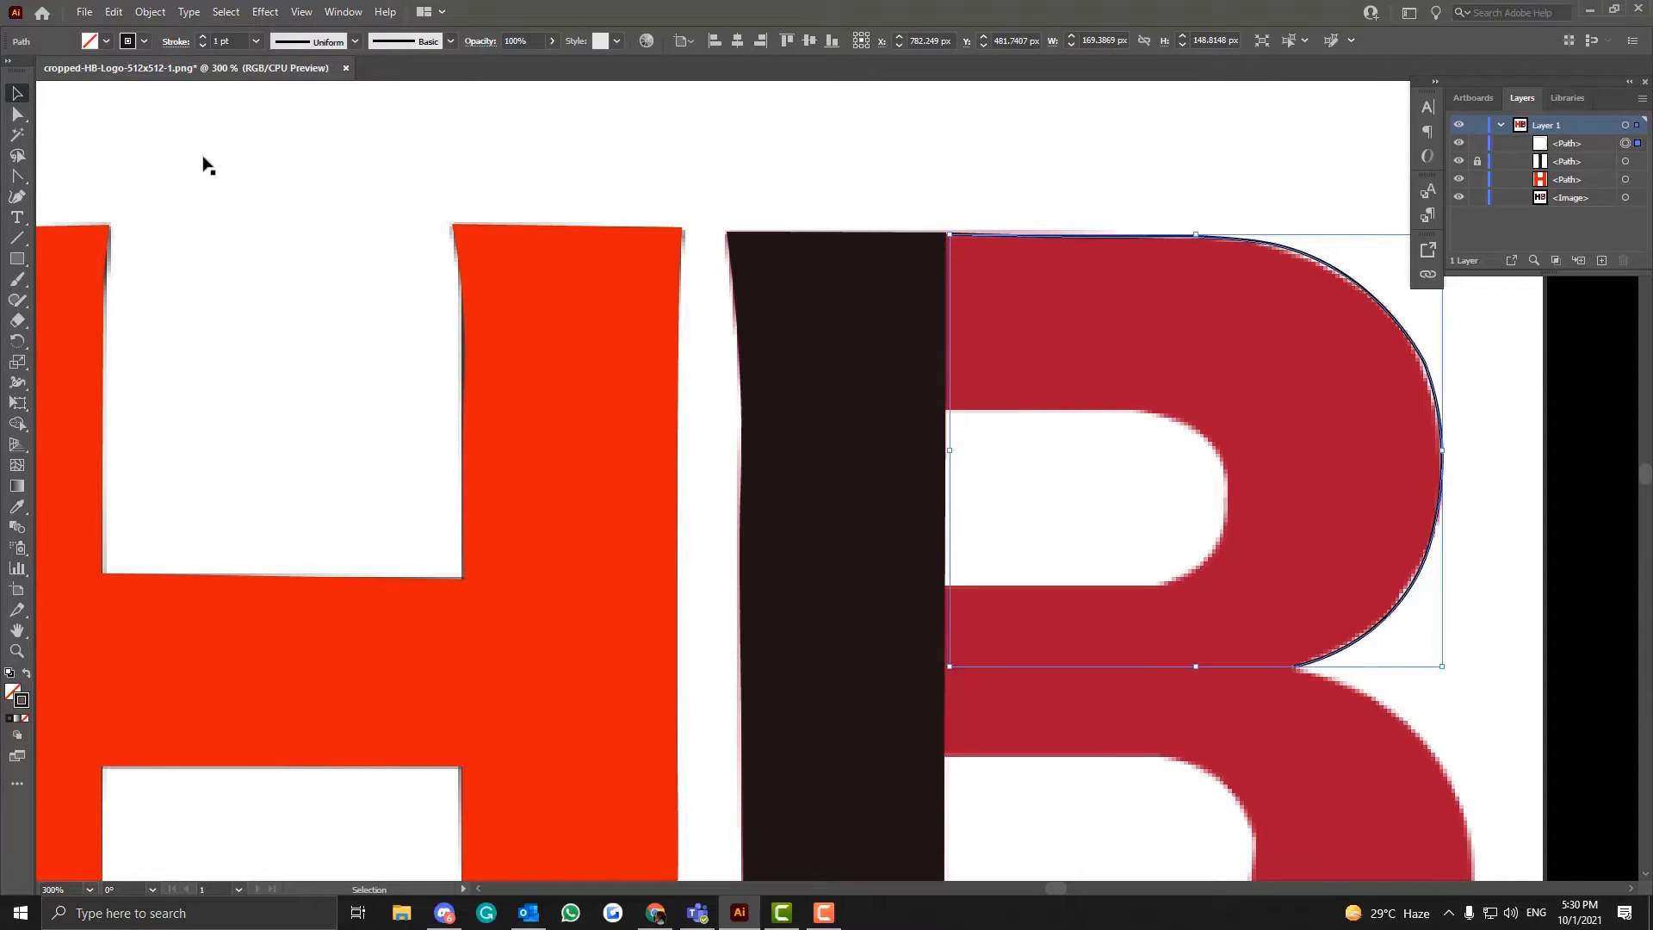
left_click(17, 196)
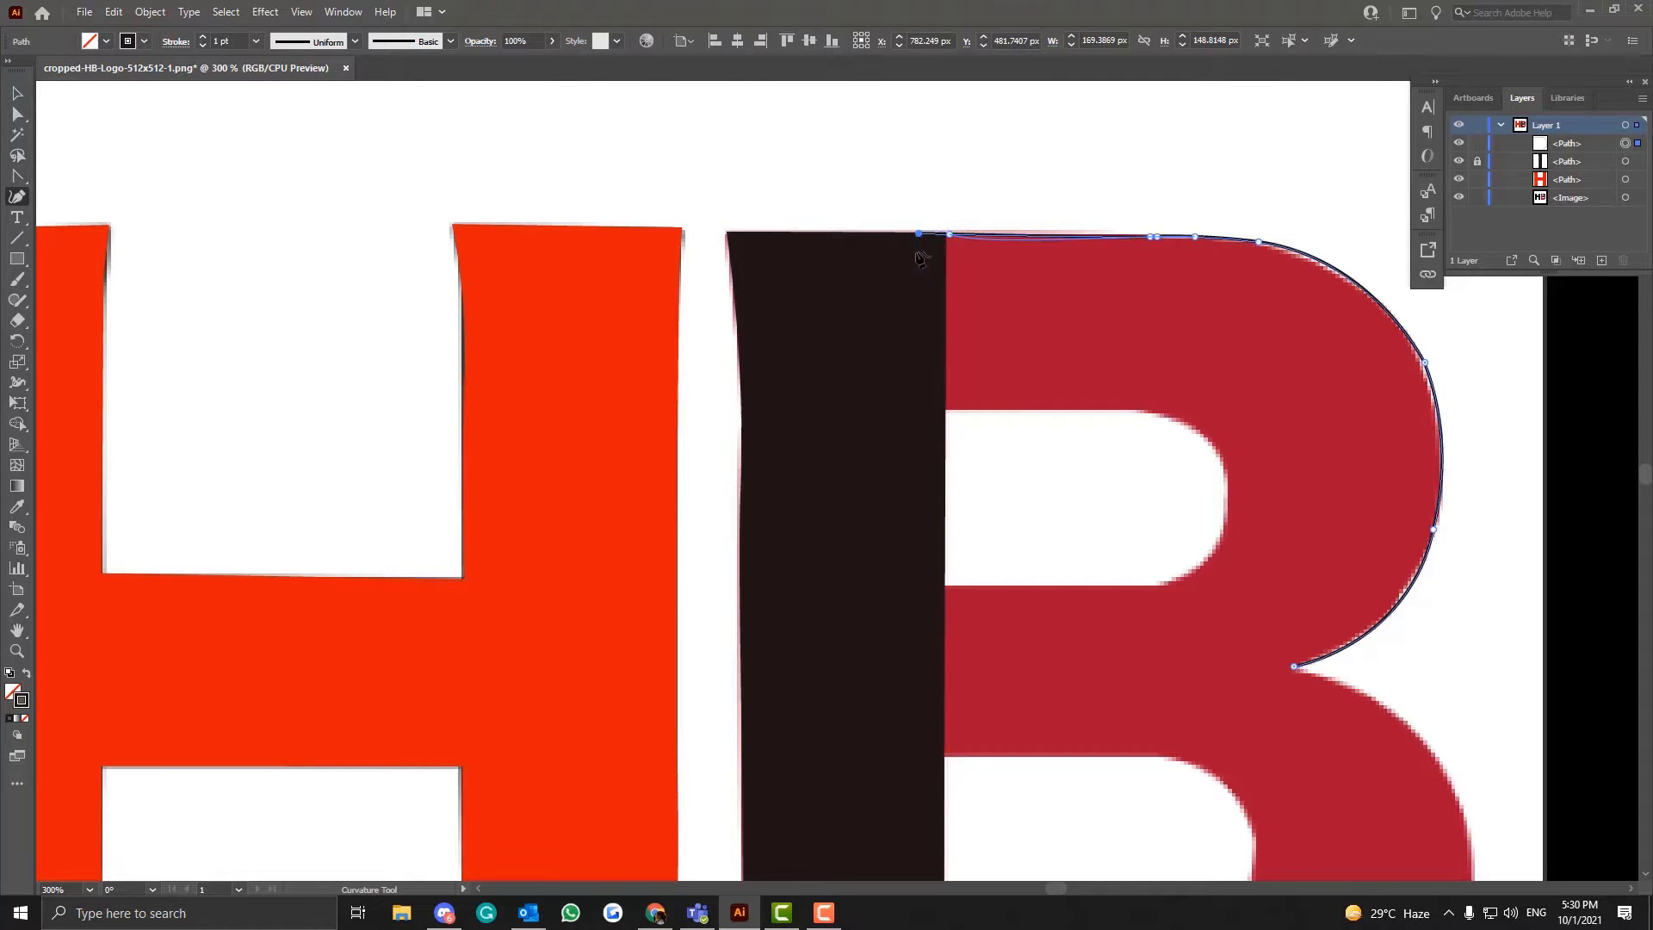
left_click(918, 234)
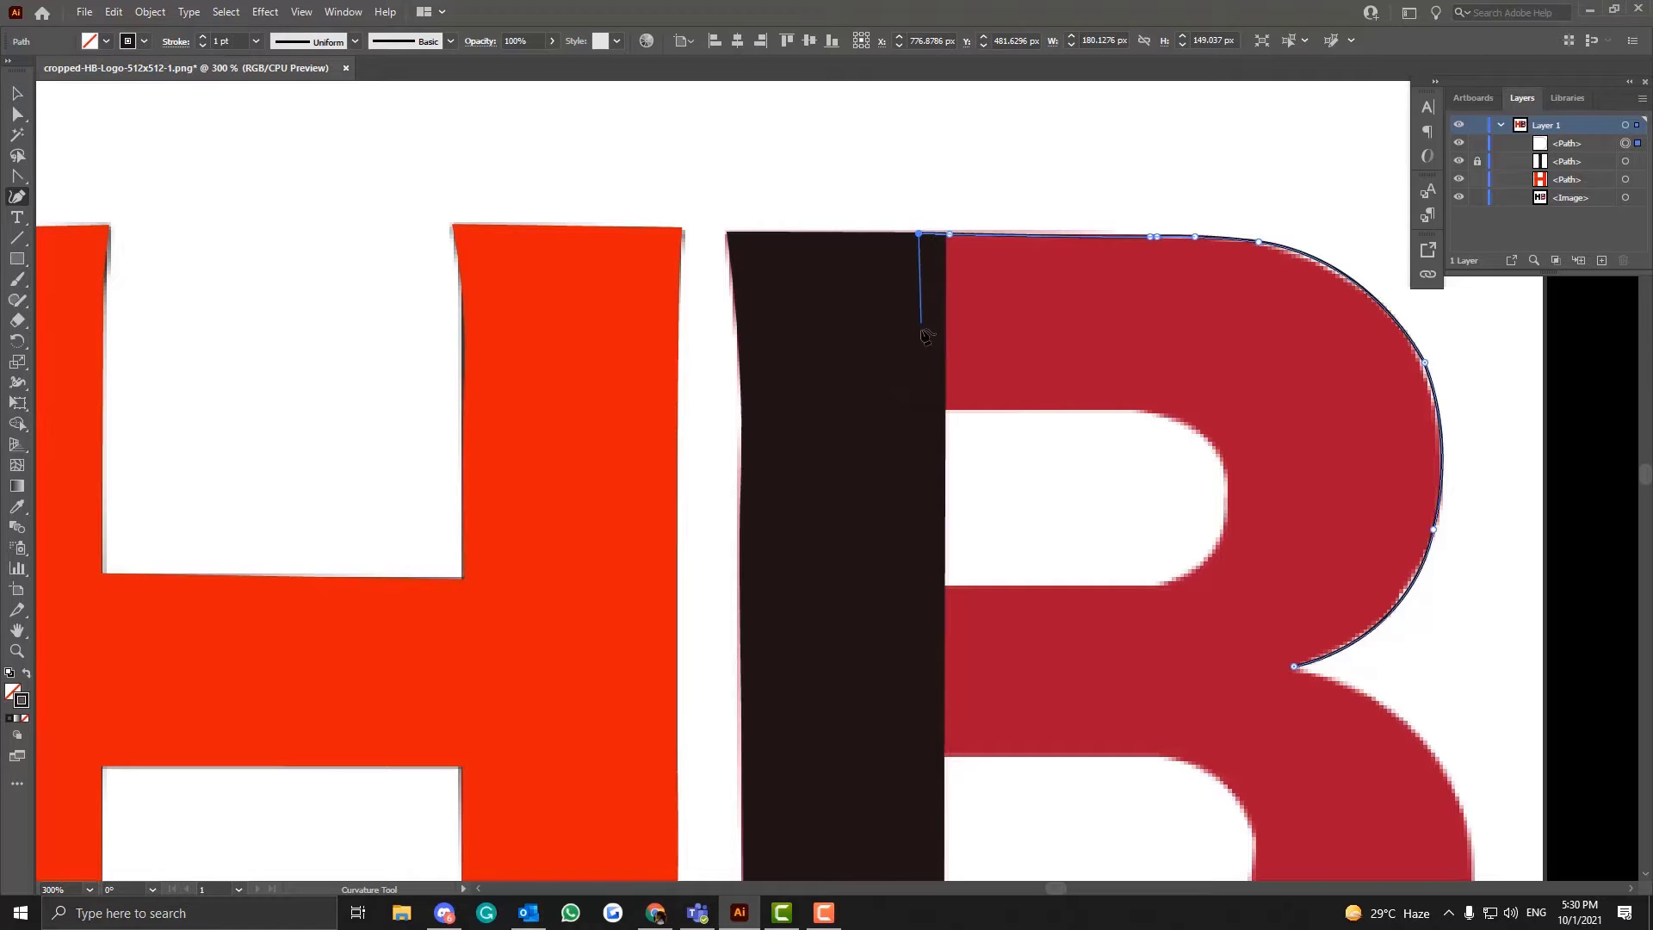
left_click(919, 416)
- Trace the rounded end of the B's upper counter with Curvature tool points
key("ctrl+plus")
key("ctrl+plus")
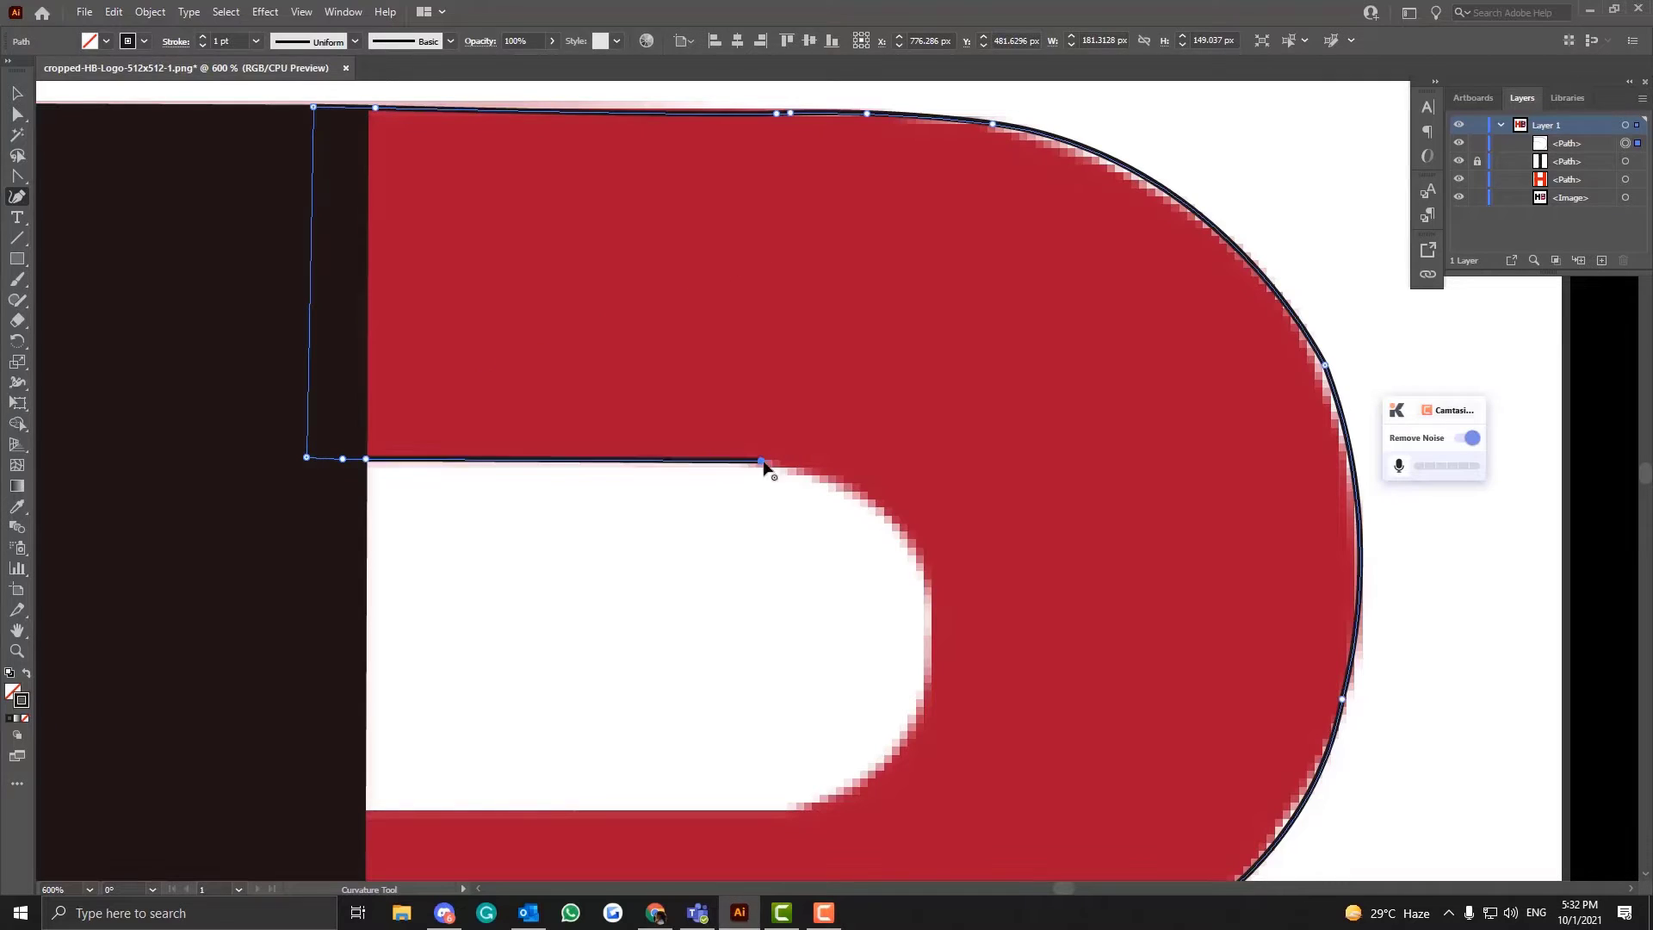
left_click(927, 581)
left_click(914, 732)
left_click(17, 176)
left_click(18, 197)
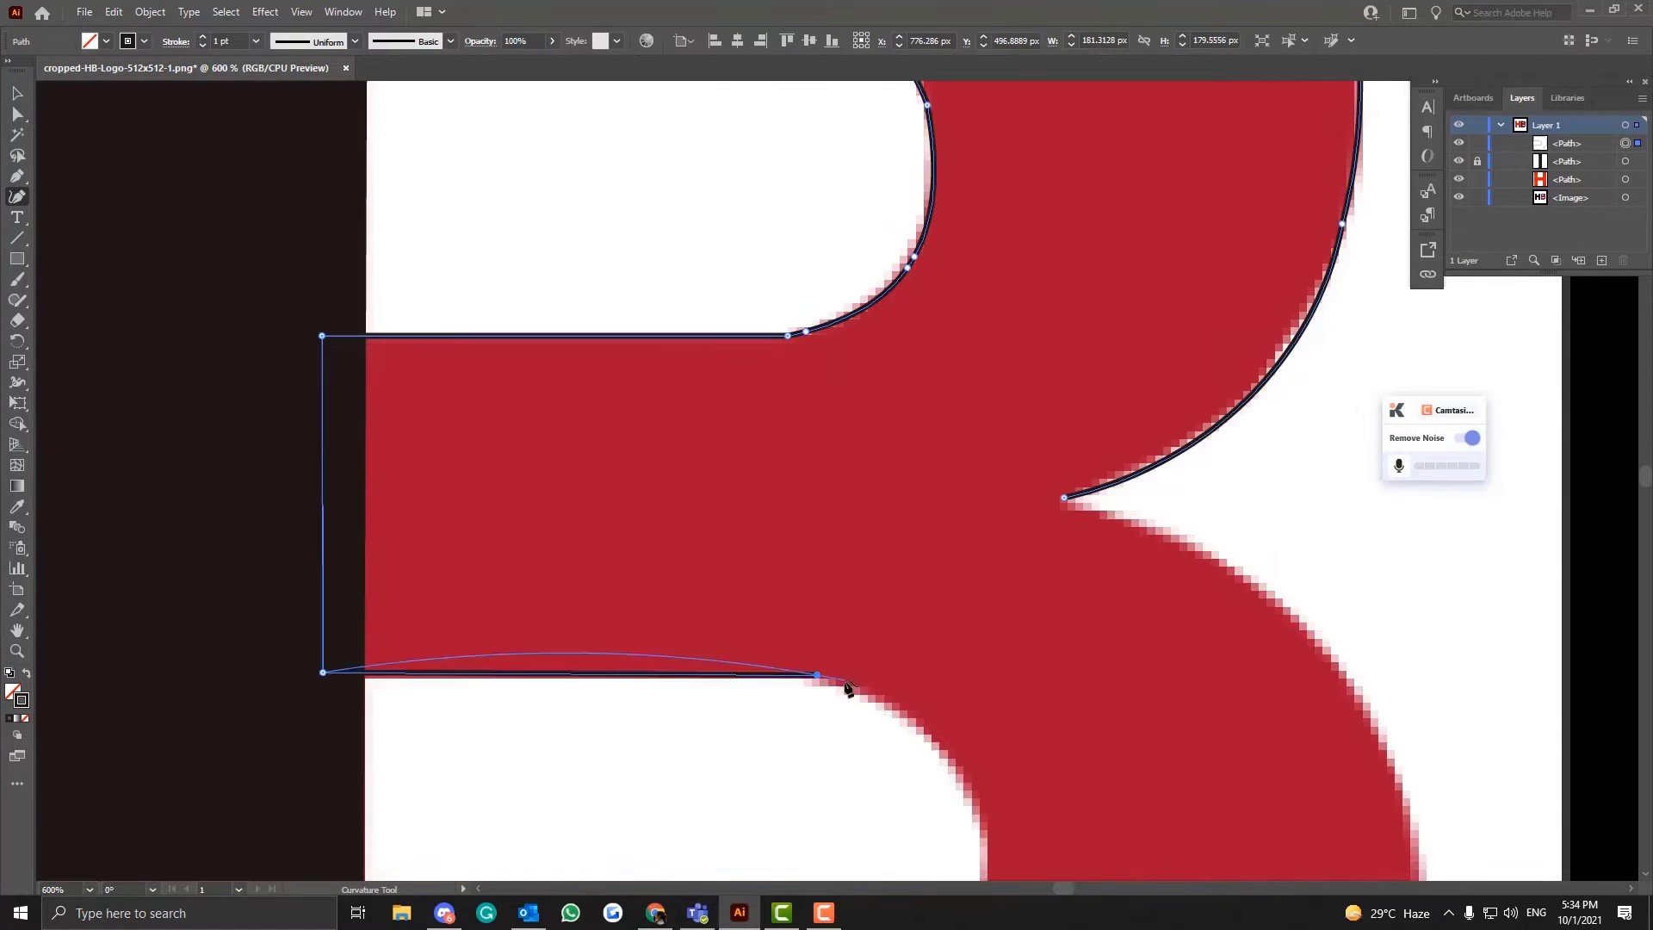
- Trace the start of the lower counter's curve with the Curvature tool and make the anchor ending its straight top edge a corner
scroll(848, 686, "down", 3)
left_click(967, 658)
double_click(809, 555)
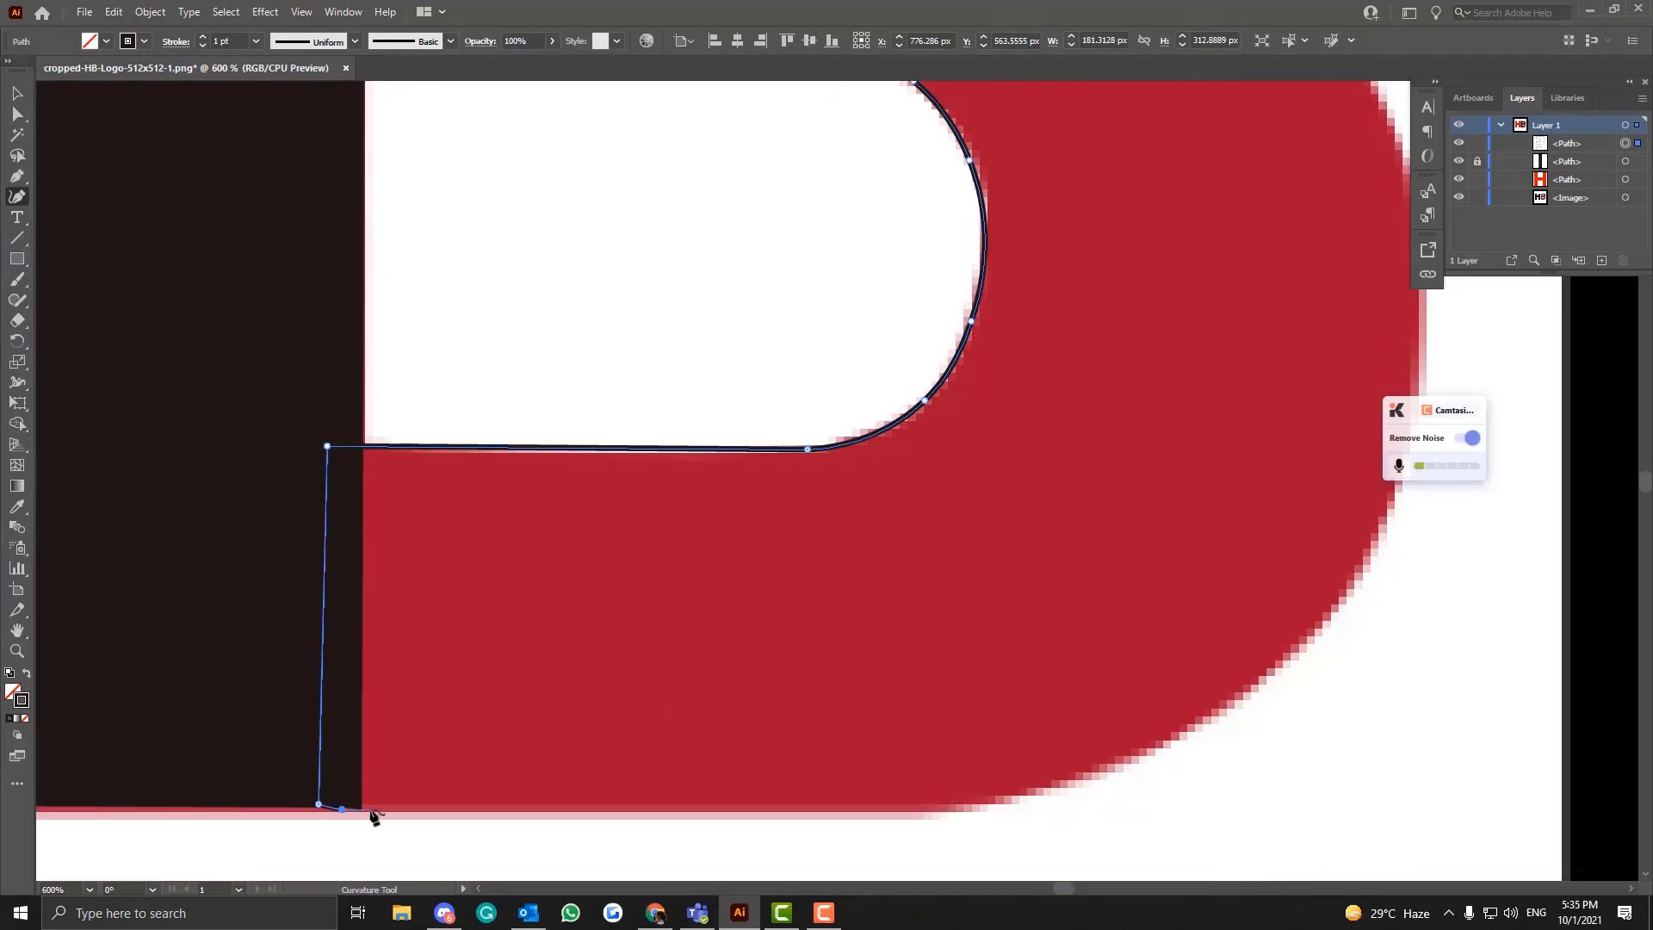
- Trace the B's bottom edge and the start of the lower bowl, curving it with a temporary Curvature tool point that is deleted
left_click(360, 809)
left_click(951, 810)
left_click(1195, 725)
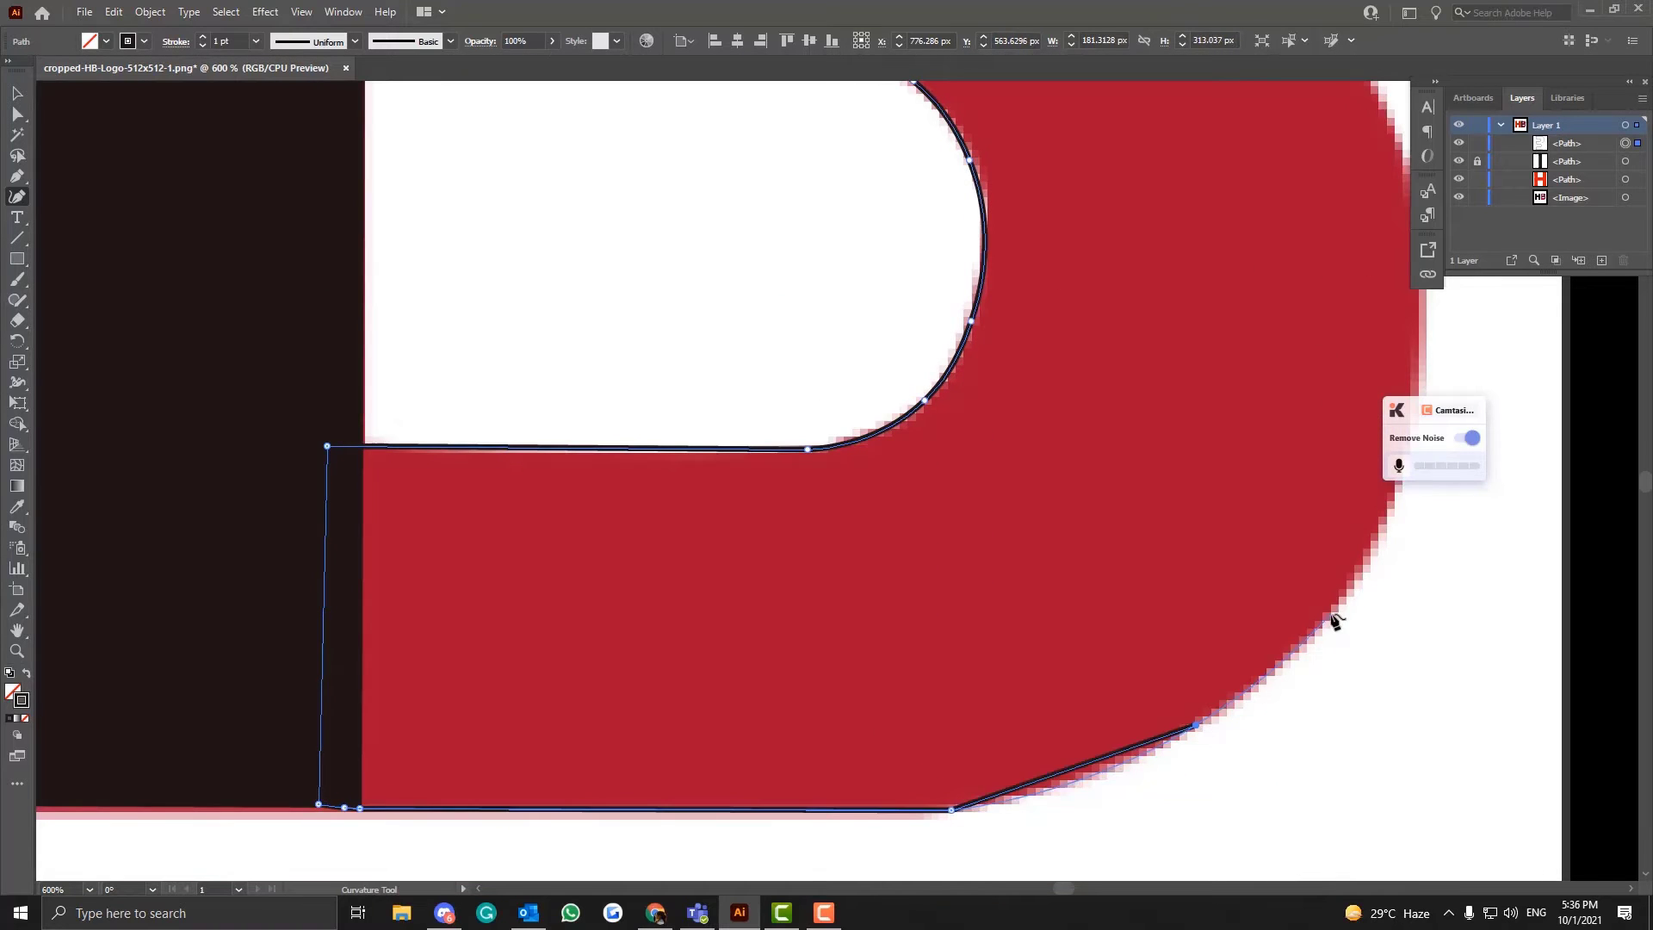
left_click(1280, 657)
key("minus")
left_click(1280, 657)
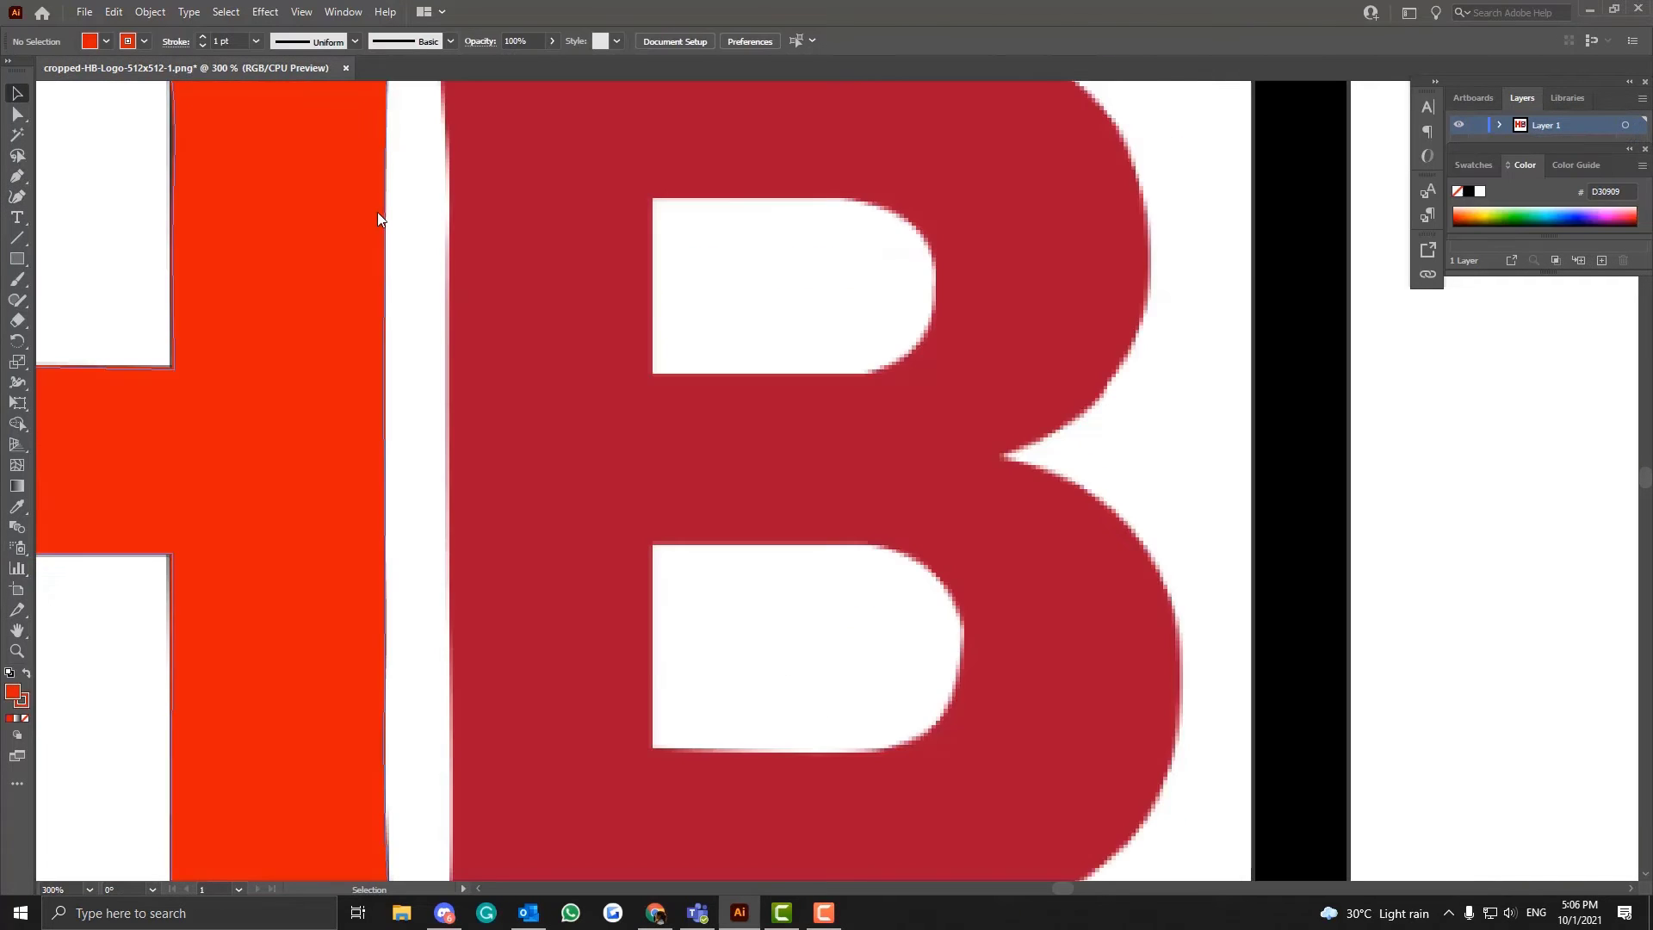
- Review the whole letter B from its top edge down to its base, including both bowls
scroll(379, 216, "up", 2)
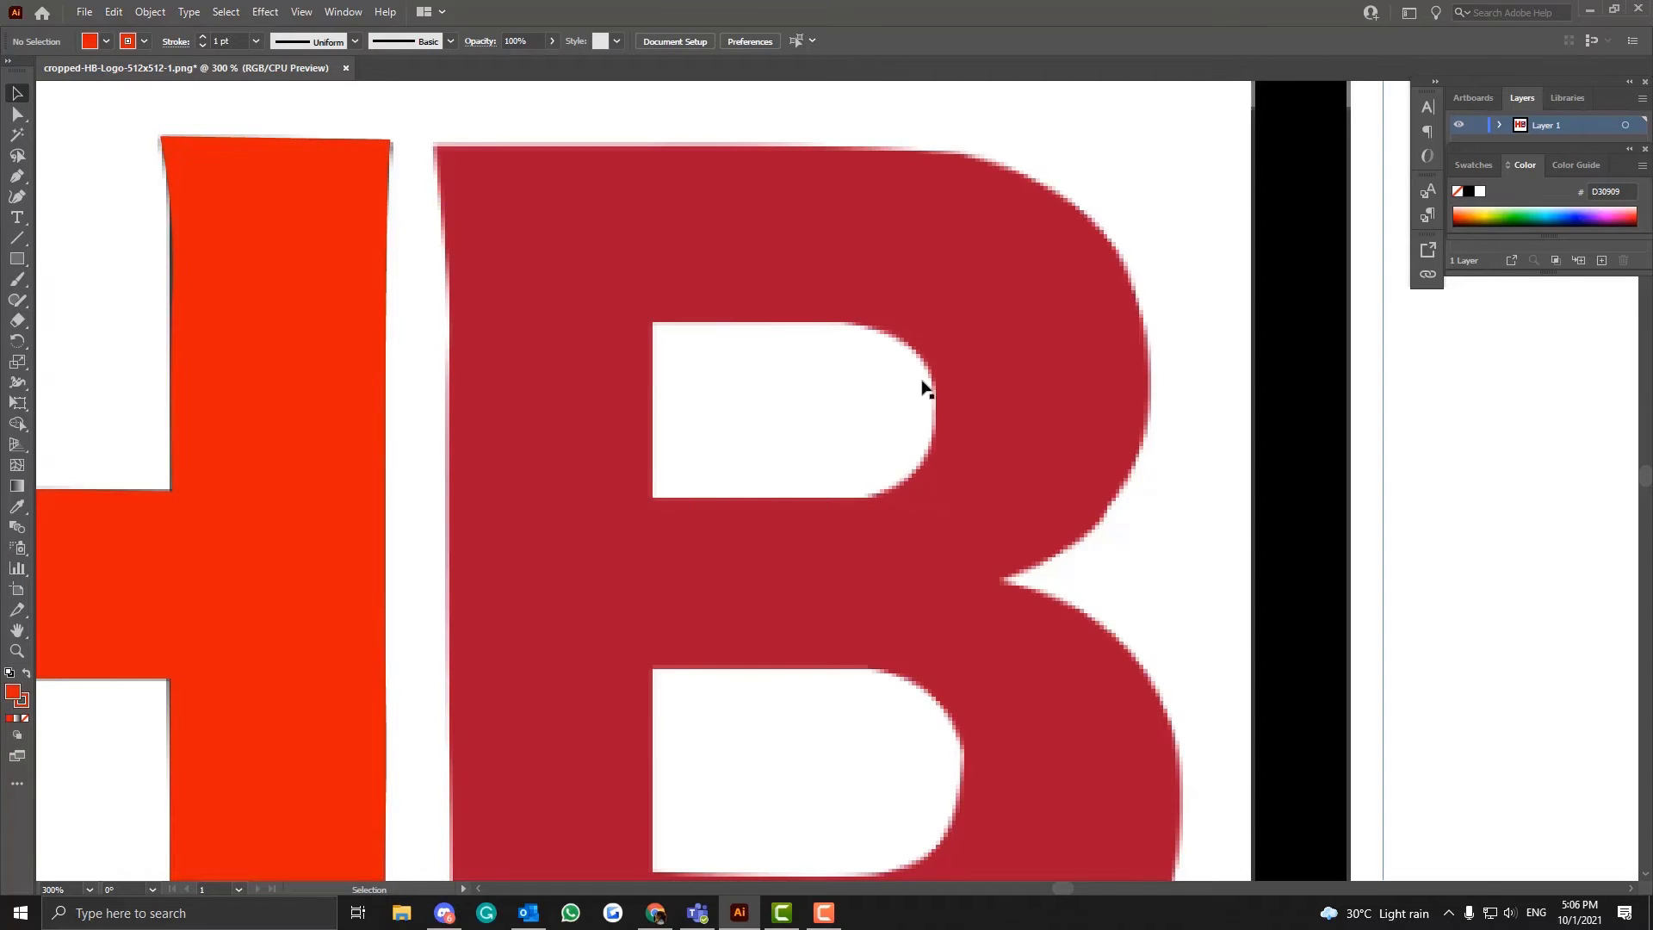
scroll(767, 591, "down", 3)
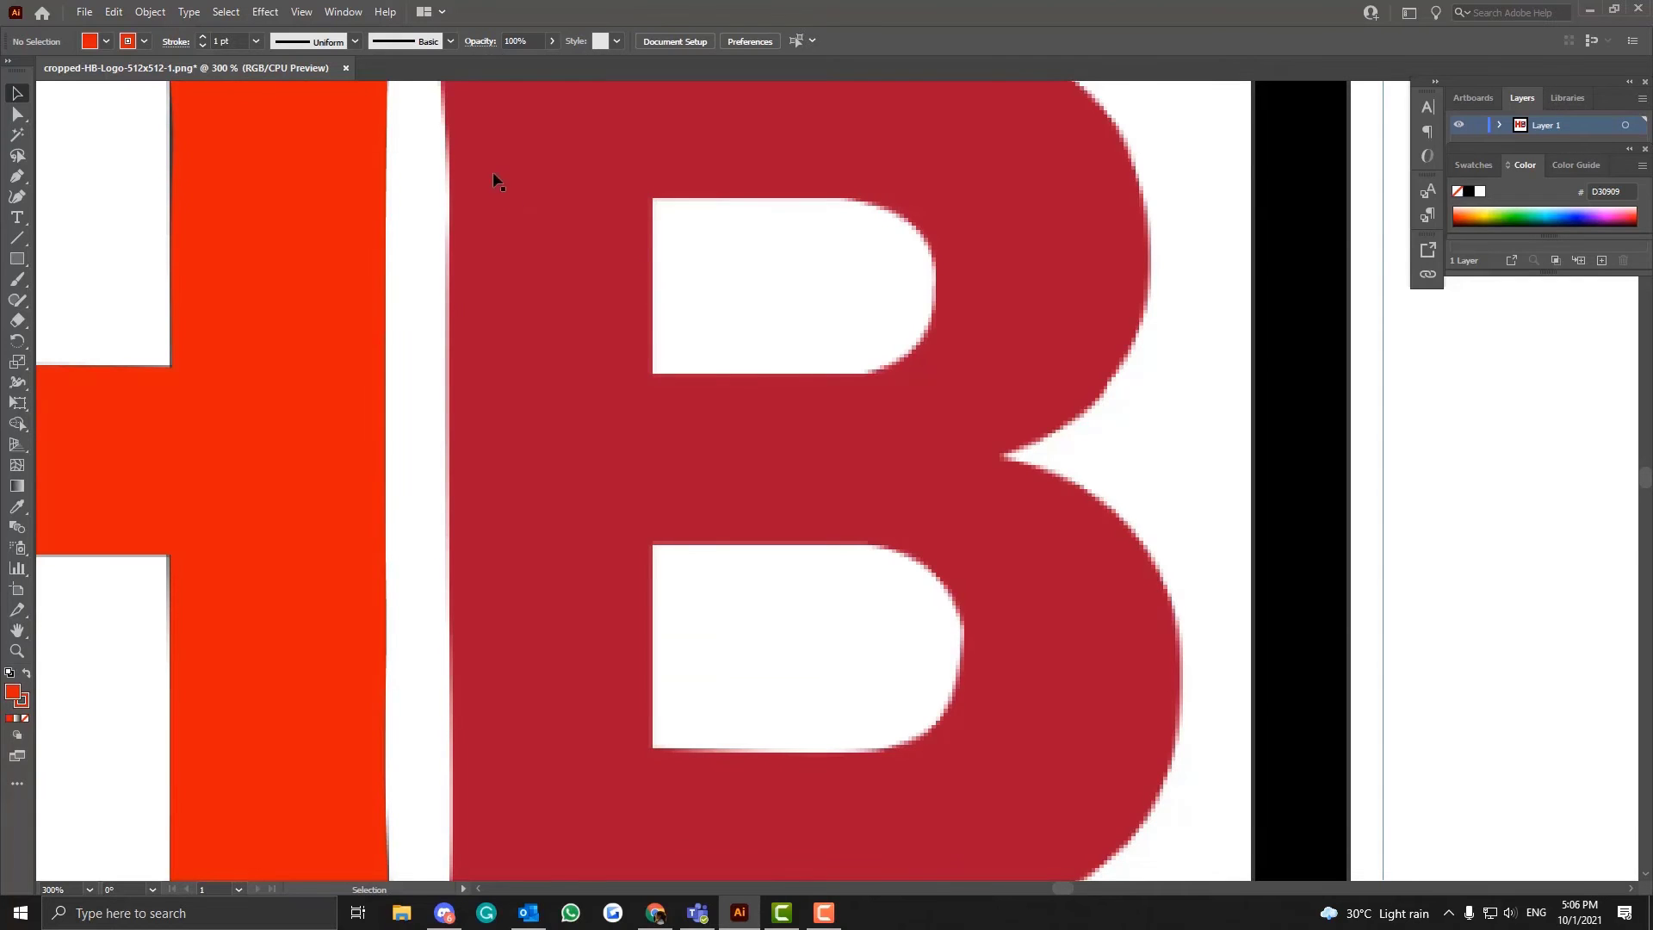
scroll(487, 185, "up", 2)
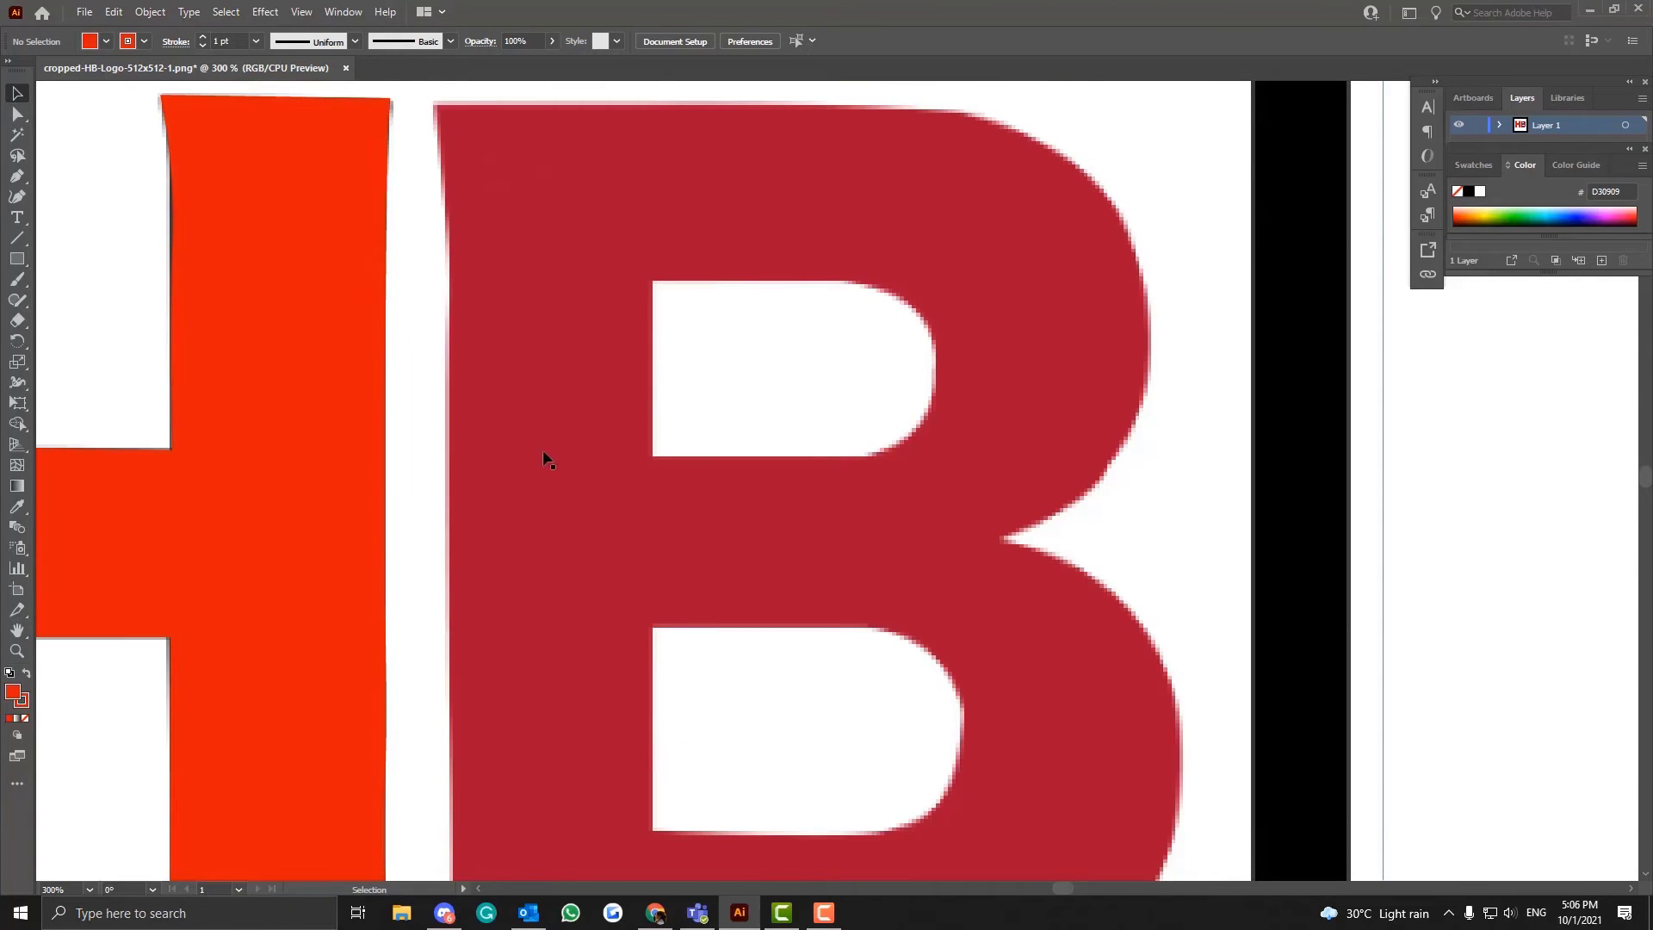
scroll(551, 620, "down", 4)
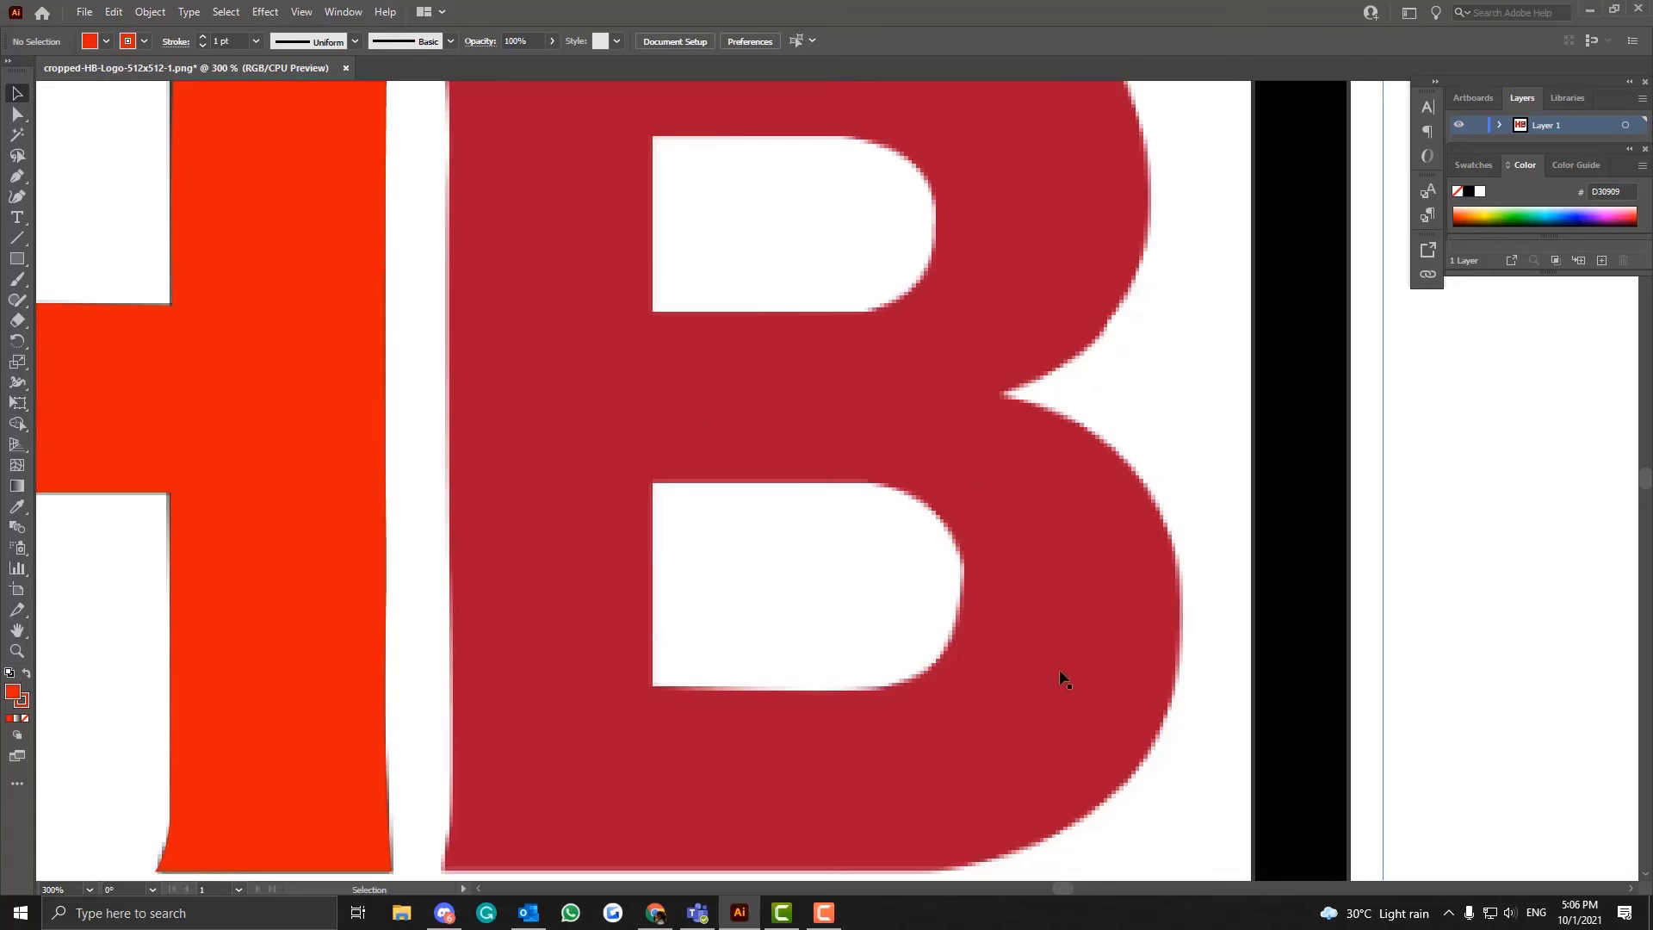
scroll(774, 473, "up", 2)
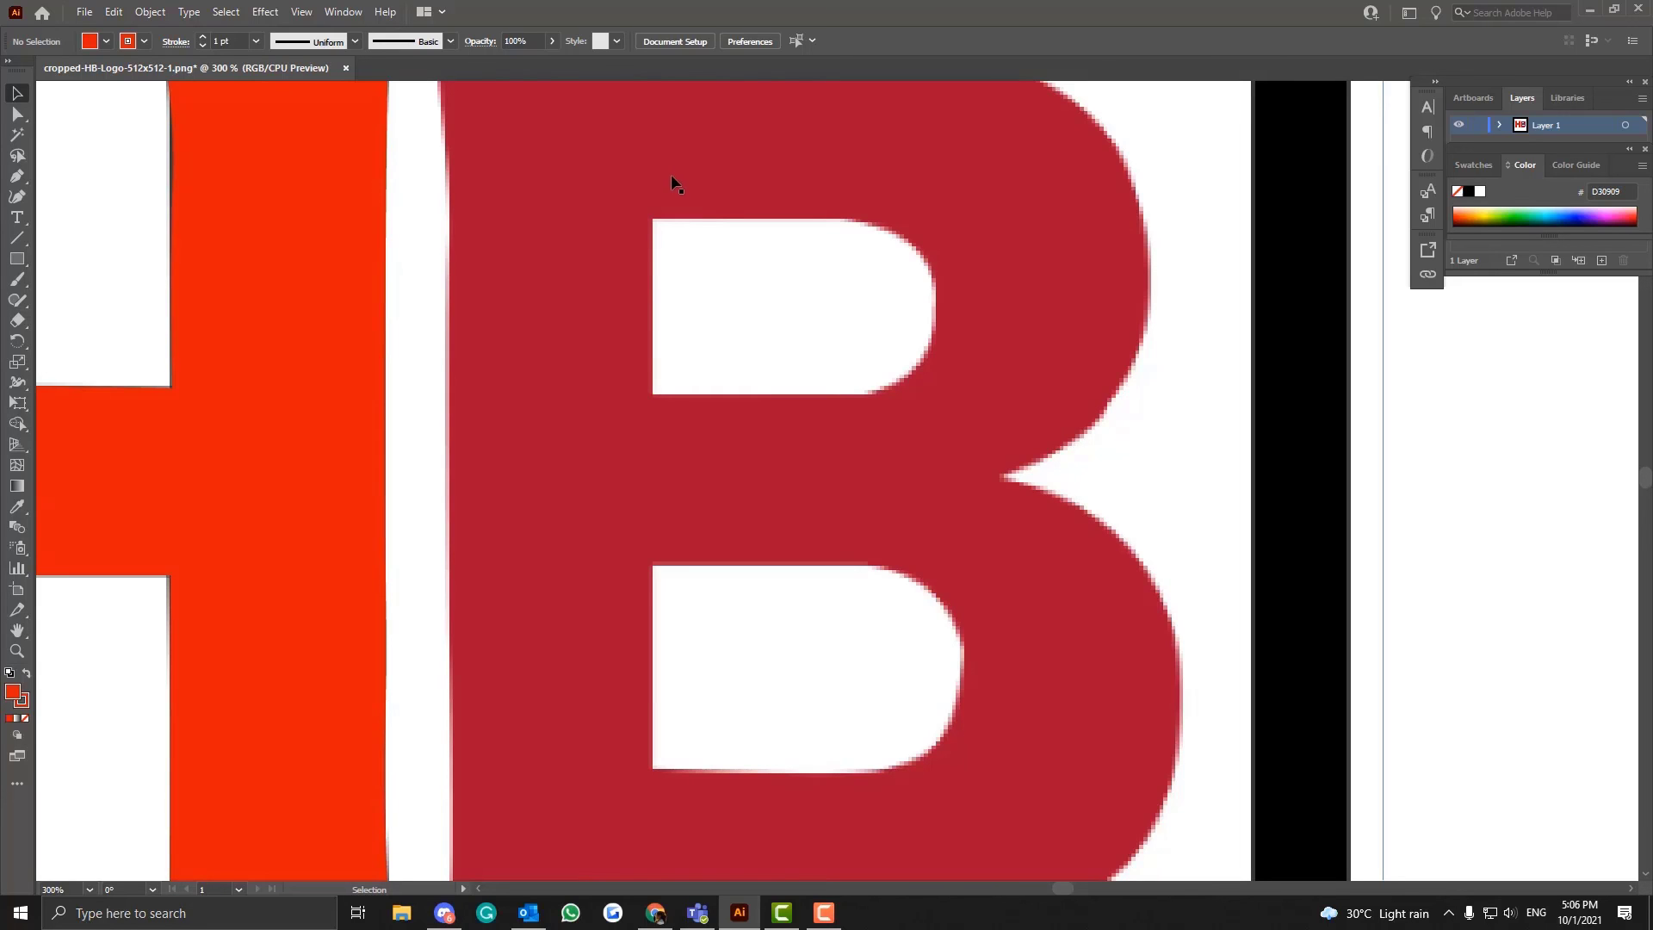
scroll(672, 180, "up", 2)
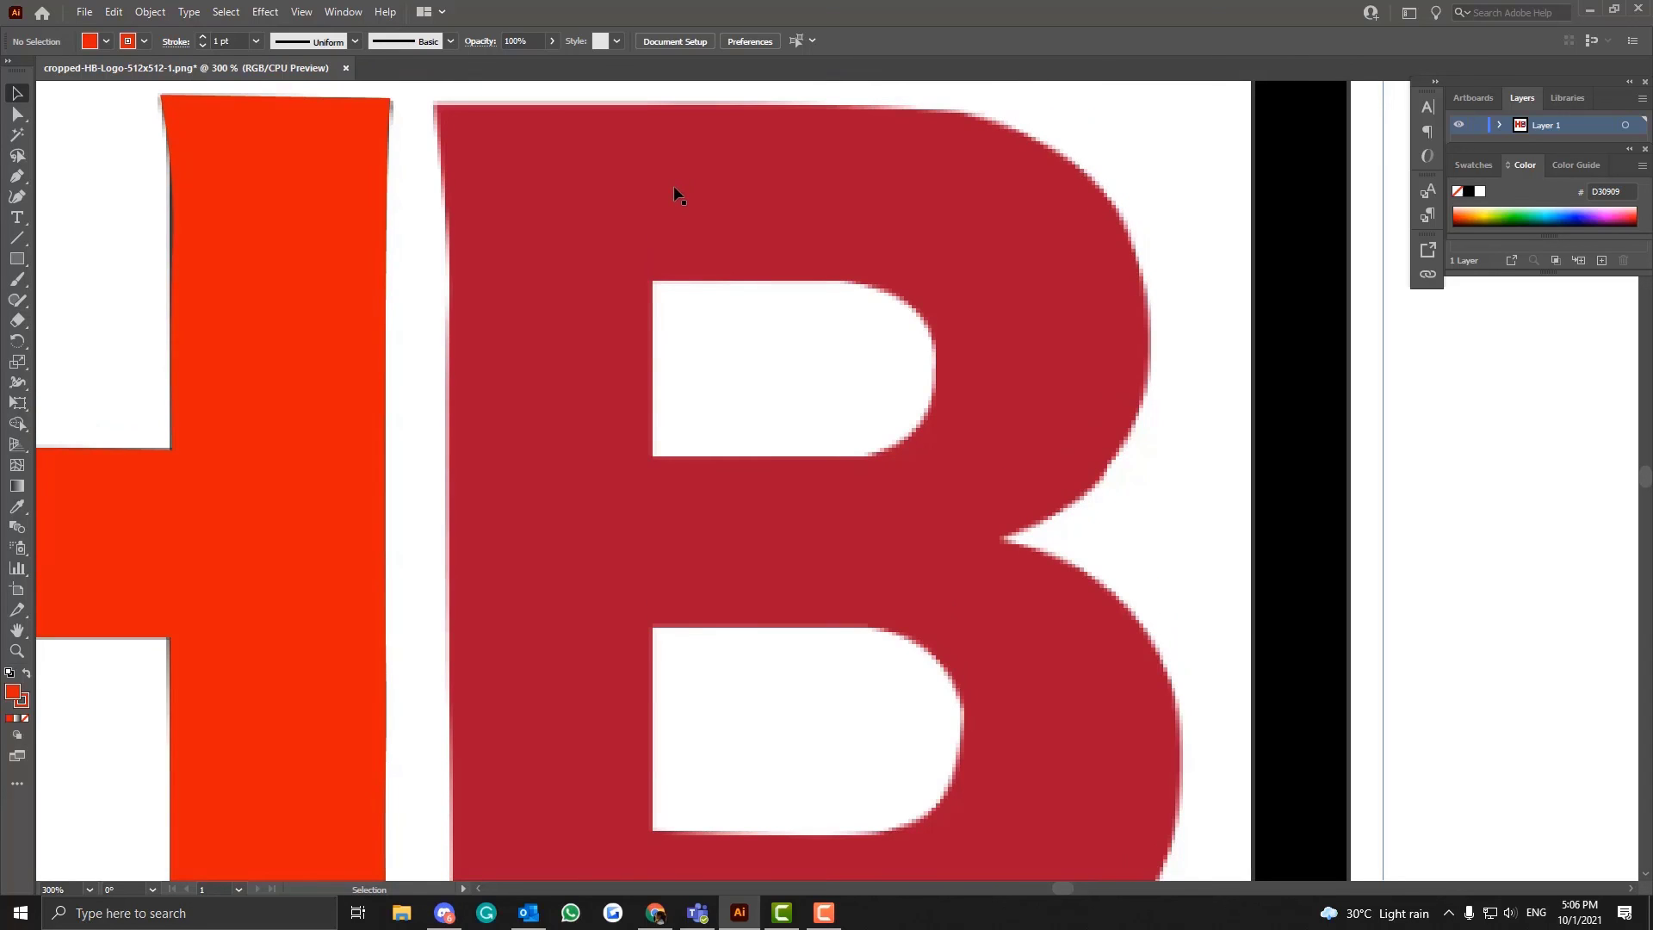